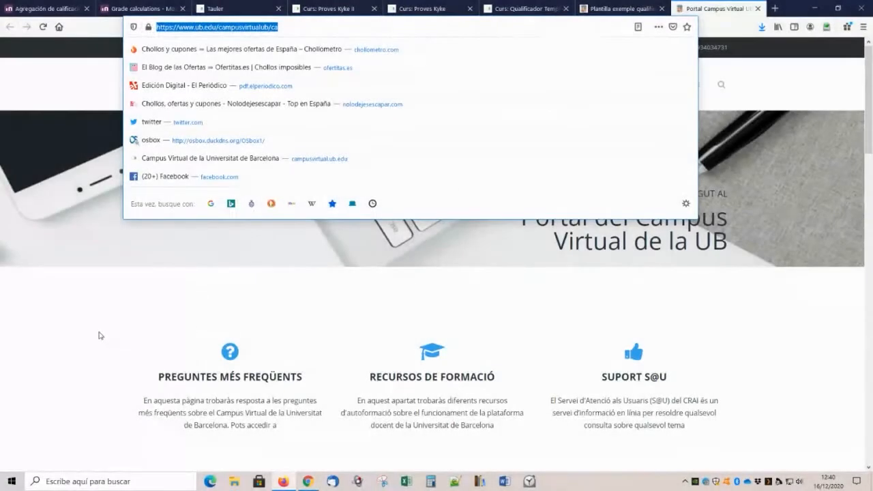
# Step: Look over the Campus Virtual portal's home page, including the teacher FAQ entry, the most recent FAQs and the latest news
pyautogui.click(99, 335)
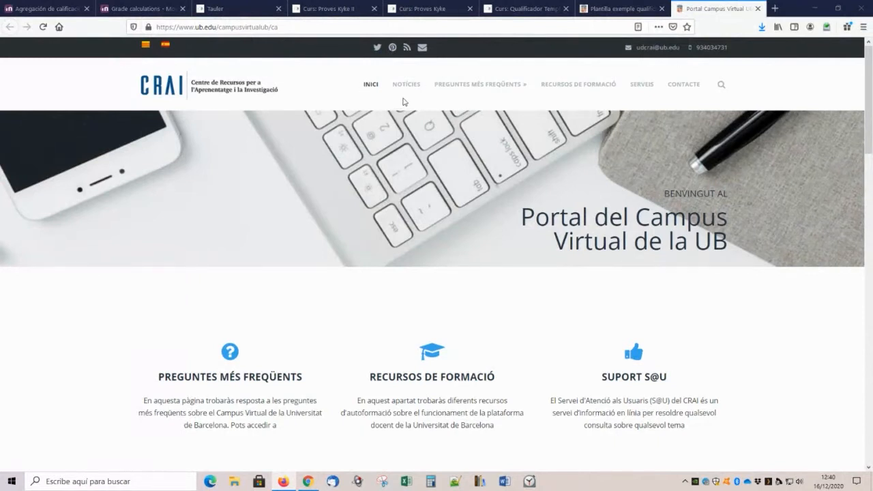
pyautogui.moveTo(521, 89)
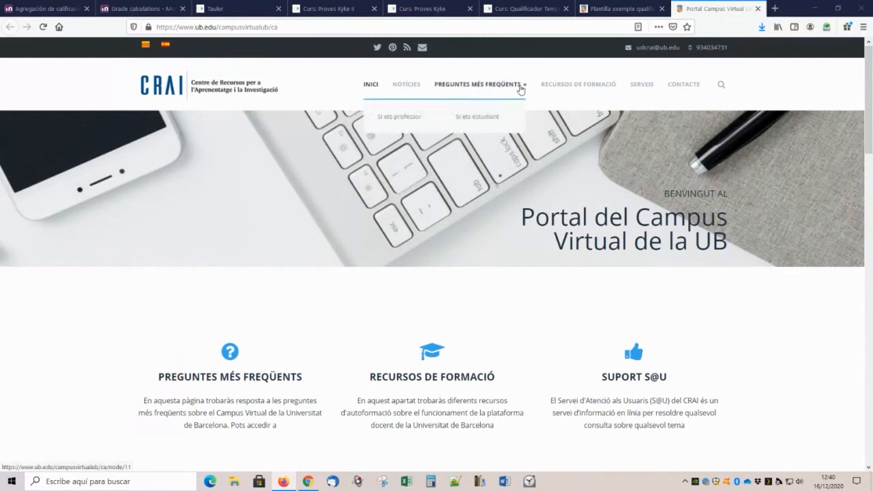
pyautogui.click(406, 116)
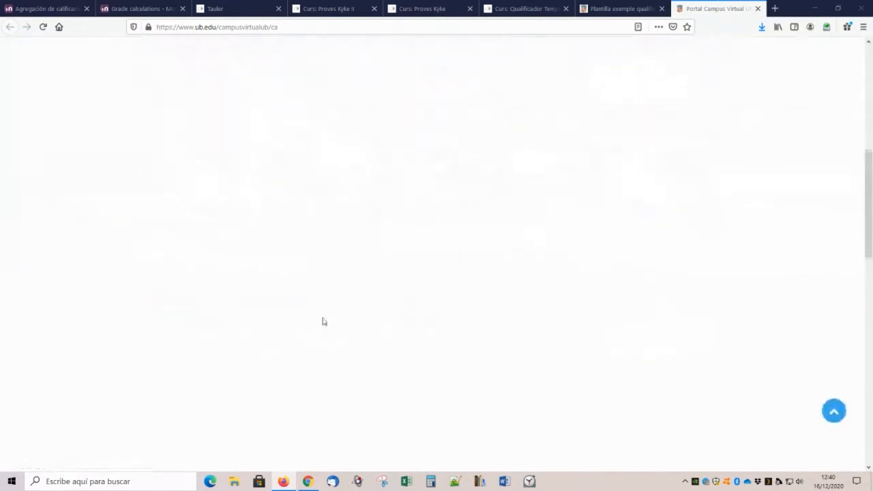
pyautogui.scroll(-3, 245, 239)
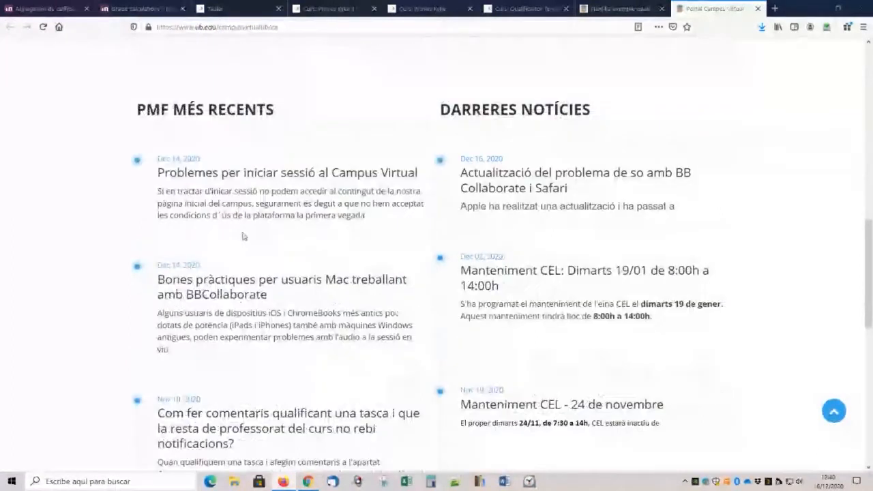
pyautogui.scroll(-3, 243, 236)
pyautogui.scroll(3, 245, 249)
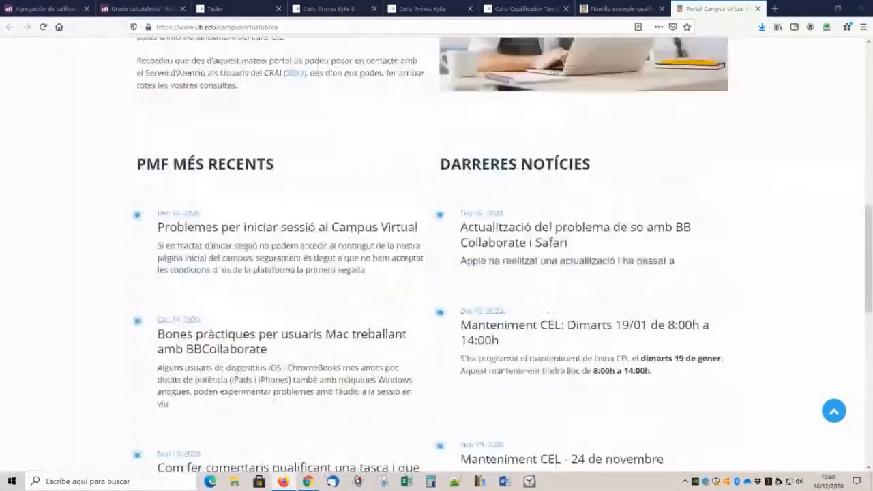
pyautogui.scroll(10, 247, 251)
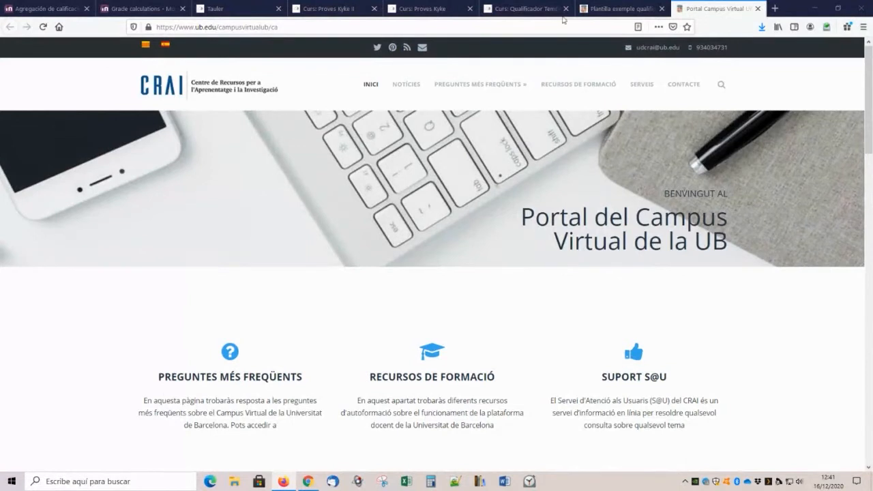
# Step: Switch to the "Plantilla exemple qualificador" page and select its full web address
pyautogui.click(597, 4)
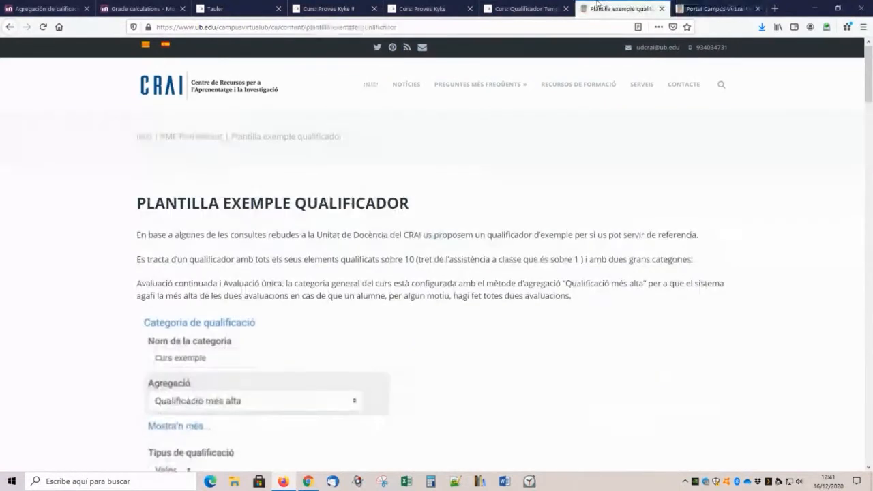
pyautogui.click(283, 28)
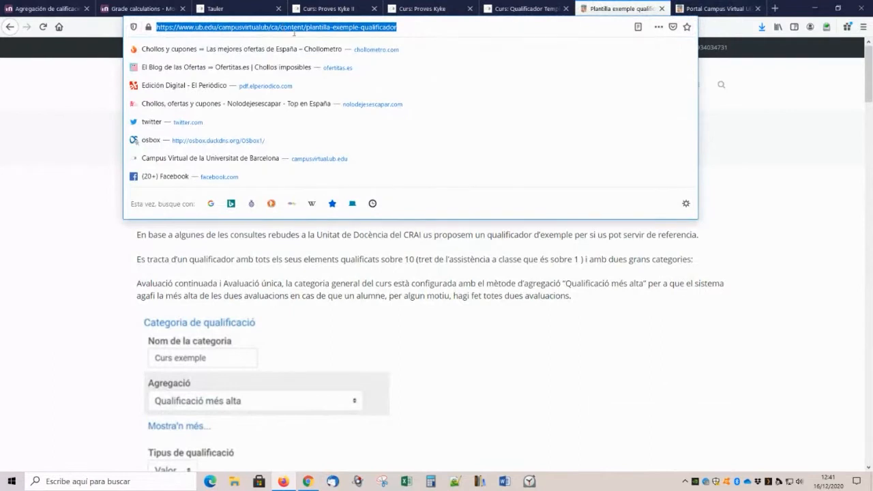
pyautogui.hotkey('alt', 'Tab')
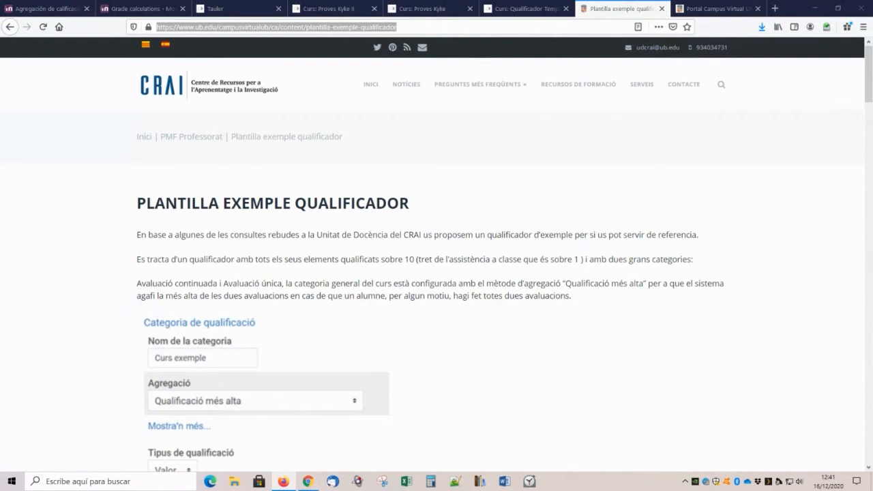
pyautogui.click(775, 9)
pyautogui.click(540, 26)
pyautogui.write('https://campusvirtual.ub.edu/course/view.php?id=1184')
pyautogui.press('Return')
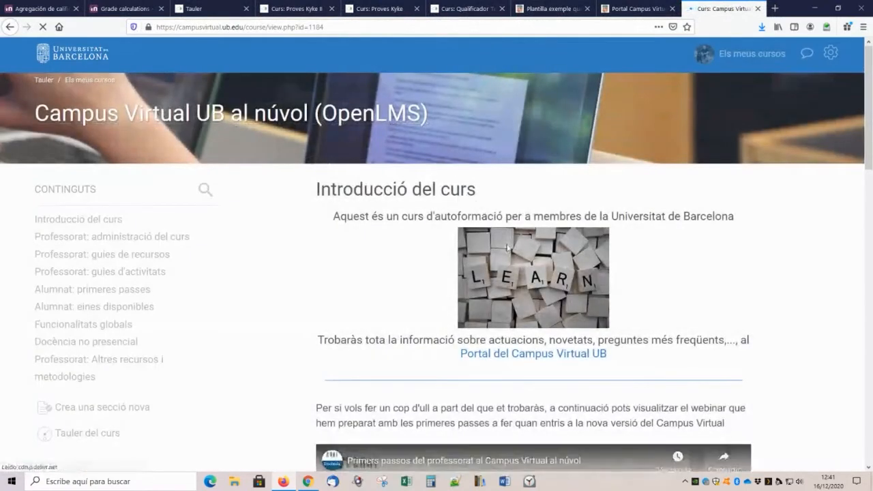
pyautogui.scroll(-5, 426, 249)
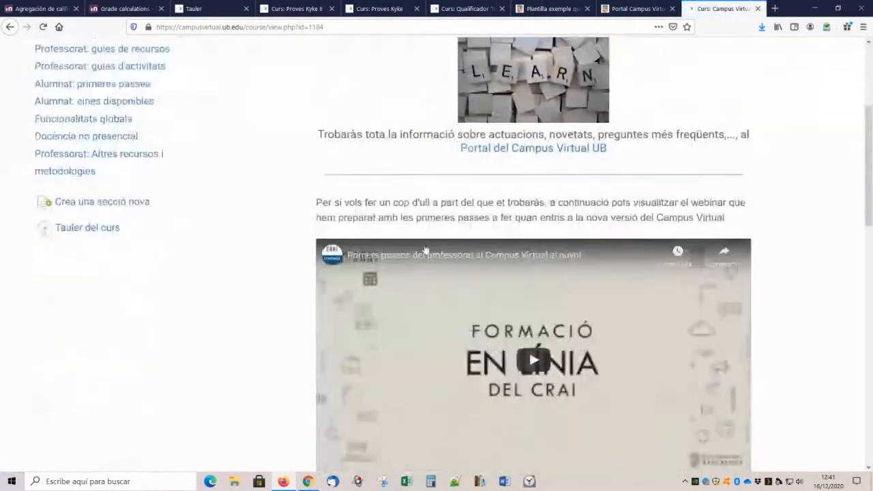
pyautogui.scroll(-2, 425, 249)
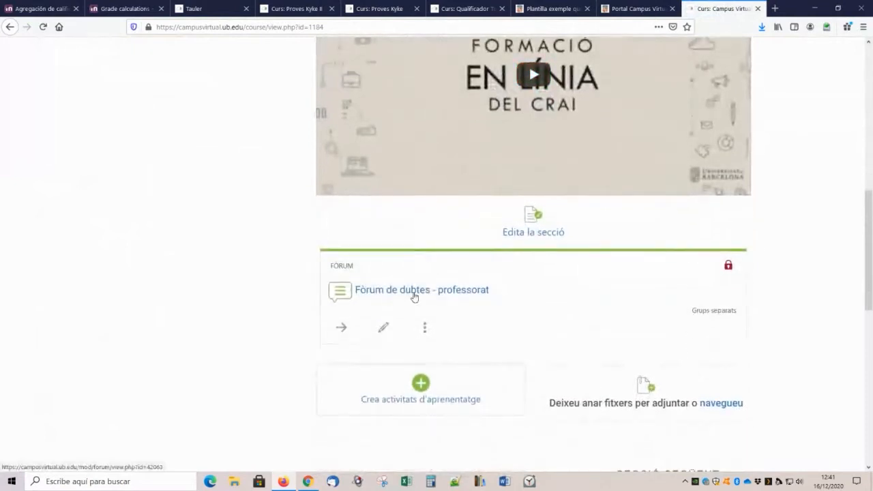
pyautogui.click(417, 295)
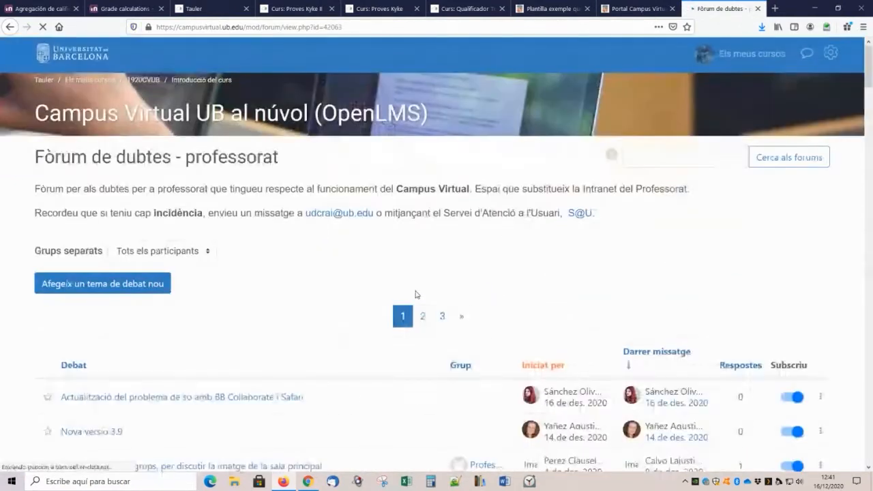
# Step: Look through the list of discussions in the teachers' questions forum
pyautogui.scroll(-5, 368, 293)
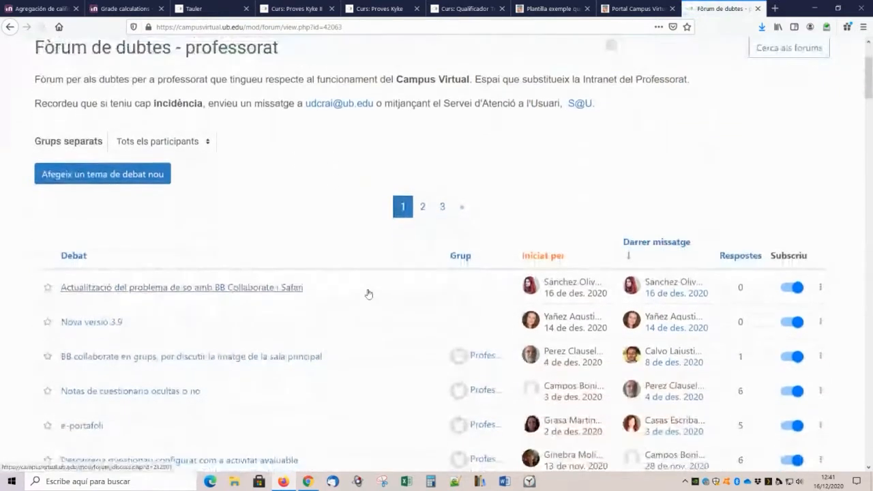
pyautogui.scroll(-1, 369, 294)
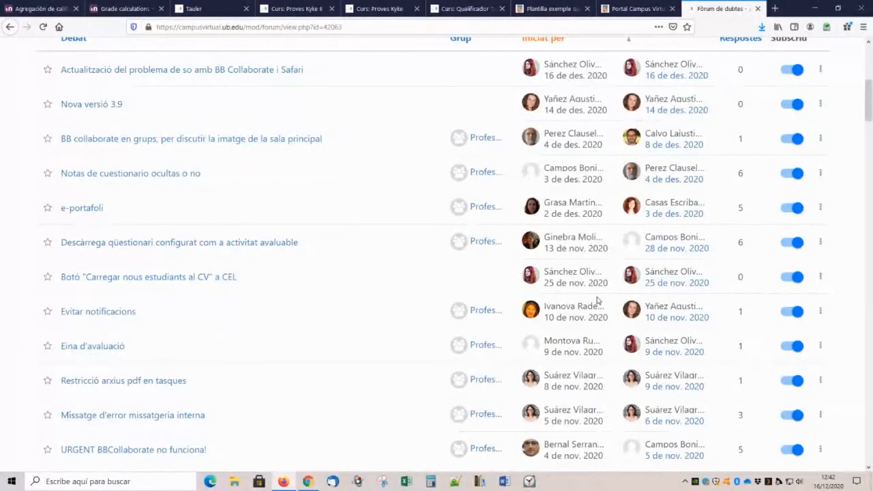
pyautogui.scroll(-10, 598, 300)
pyautogui.scroll(-10, 595, 296)
pyautogui.scroll(-5, 595, 298)
pyautogui.scroll(15, 596, 297)
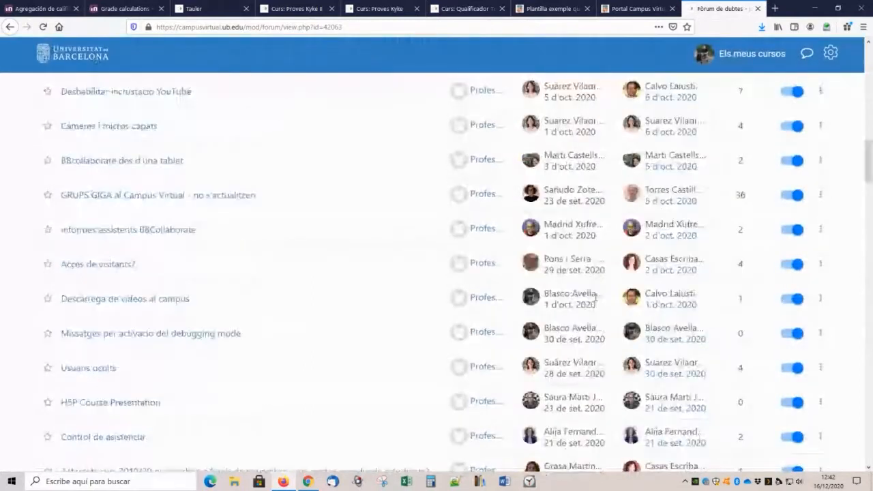
pyautogui.scroll(15, 595, 298)
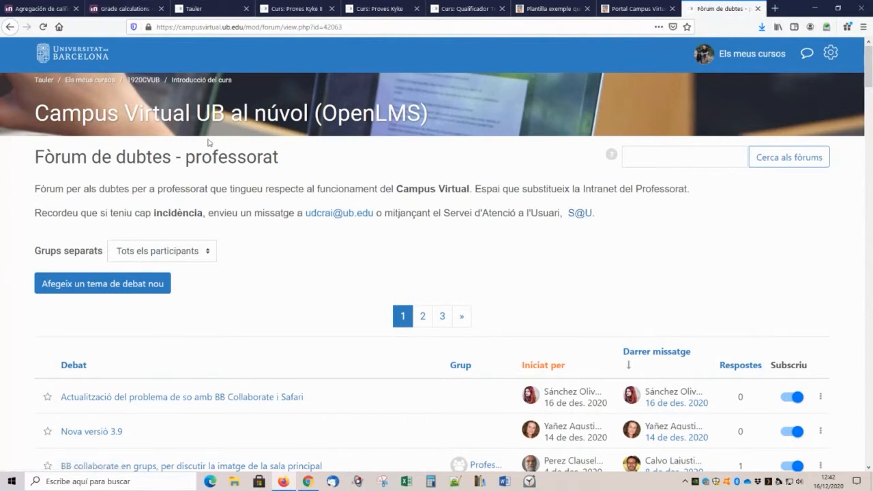
# Step: Switch to the Proves Kyke II course and open its course settings for editing
pyautogui.click(286, 6)
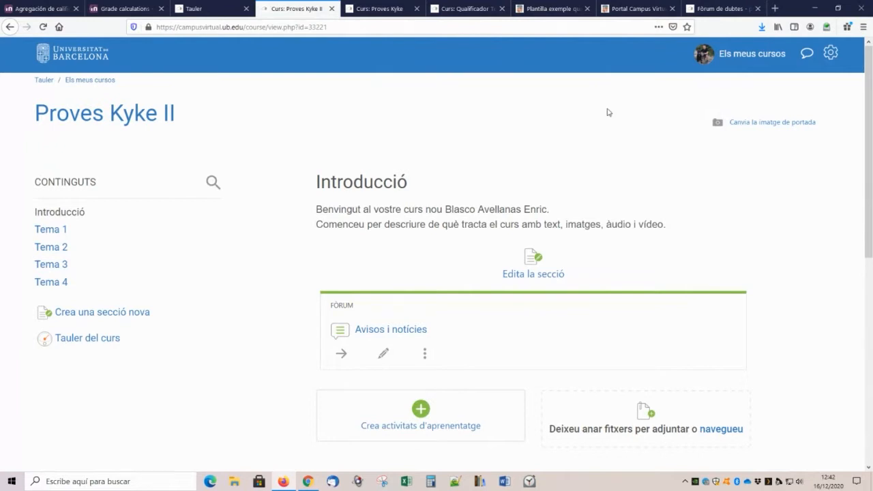
pyautogui.click(830, 55)
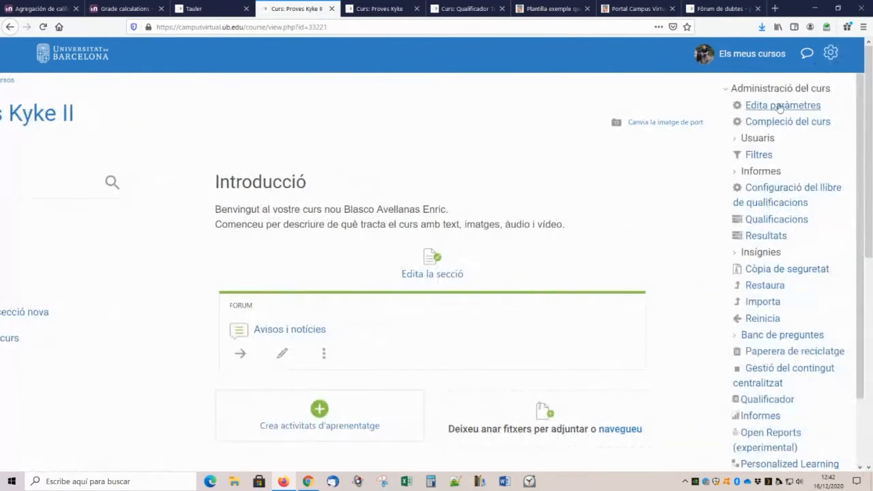
pyautogui.click(780, 106)
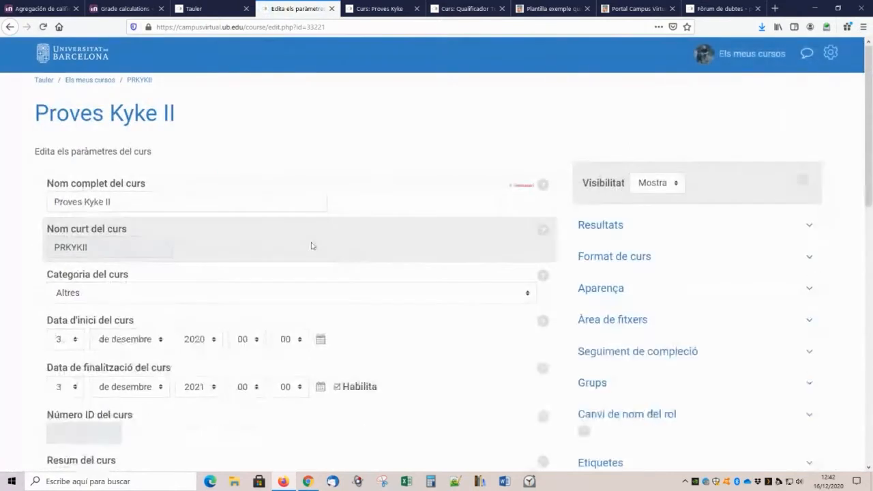
pyautogui.scroll(-2, 423, 157)
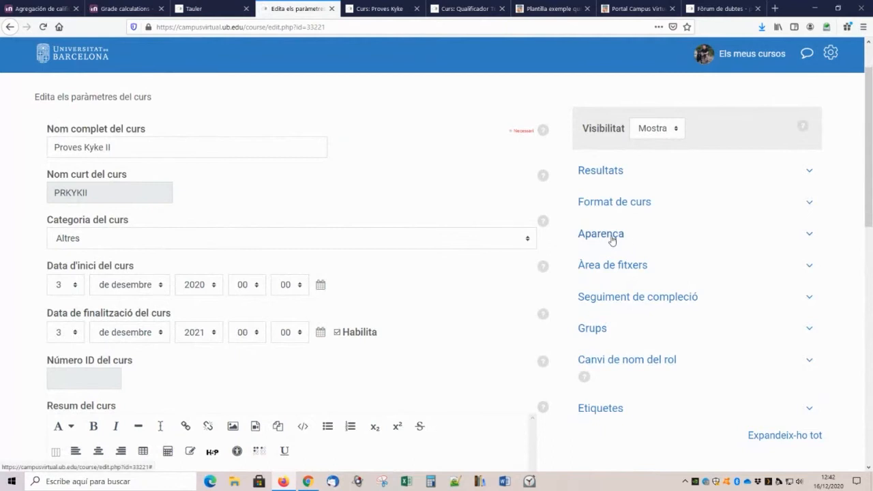
# Step: Set the Aparença option "Mostra qualificacions a l'estudiantat" to No and save the course settings
pyautogui.click(612, 238)
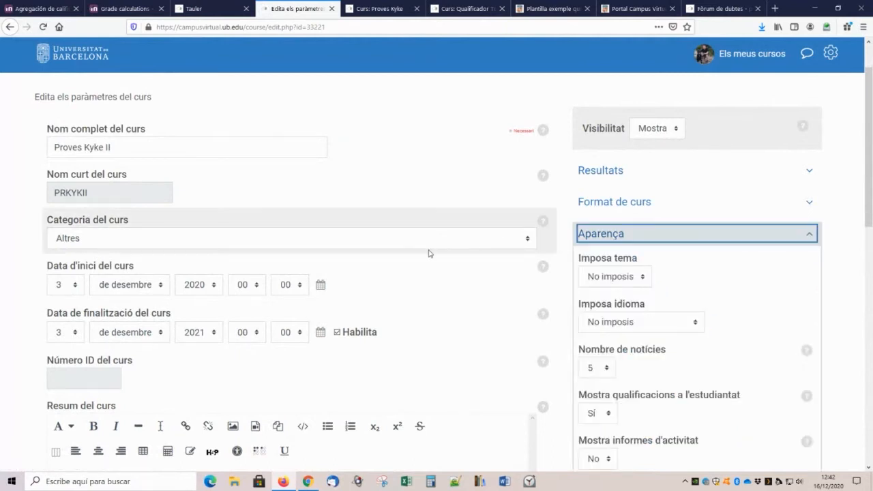
pyautogui.scroll(-2, 429, 253)
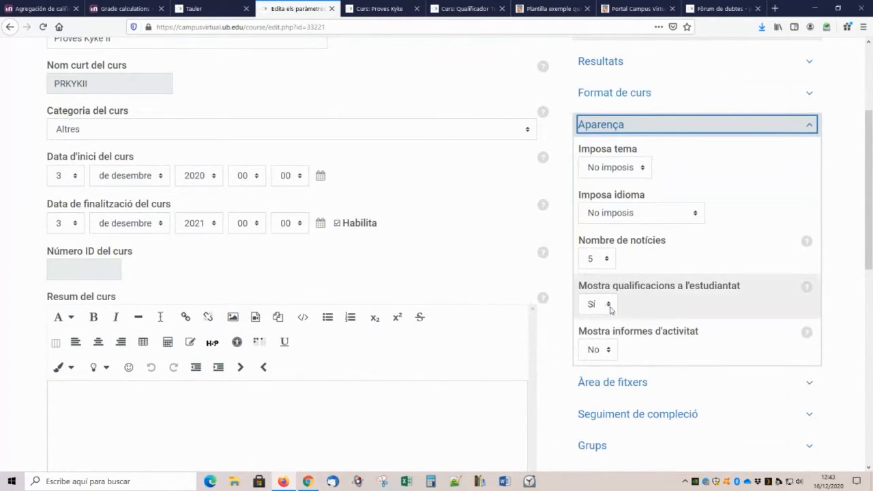
pyautogui.click(605, 304)
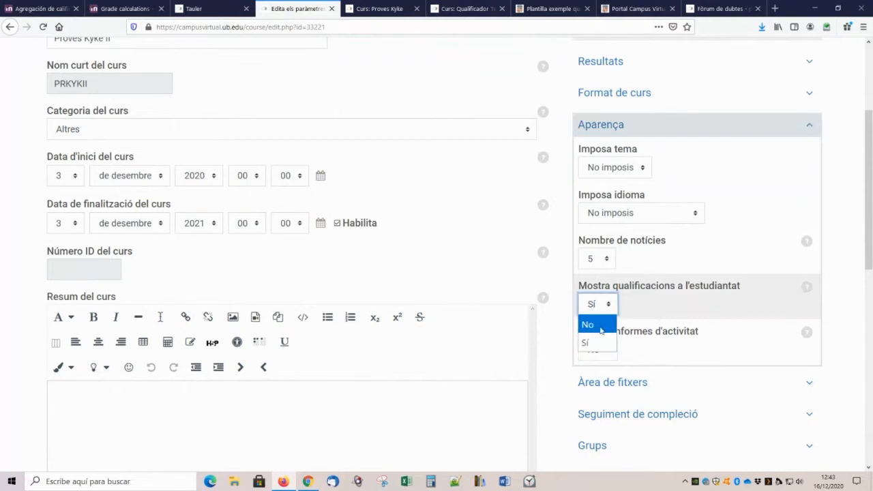
pyautogui.click(601, 325)
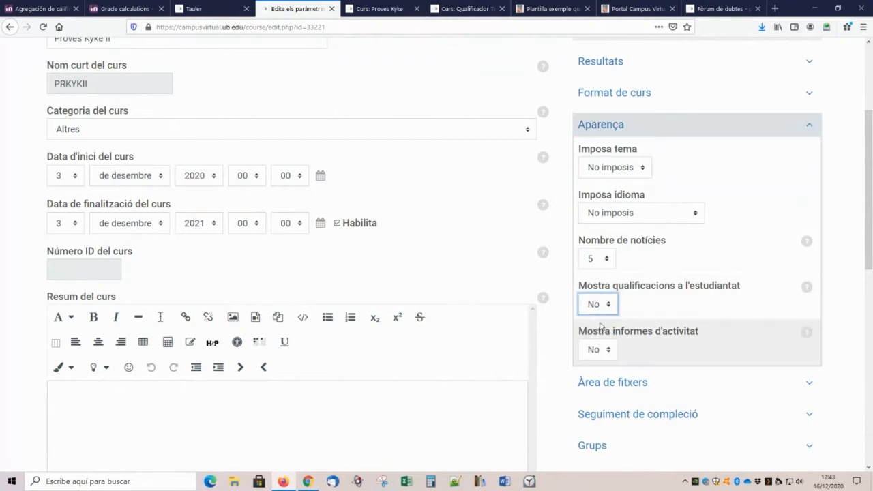
pyautogui.scroll(-1, 458, 302)
pyautogui.scroll(-10, 457, 302)
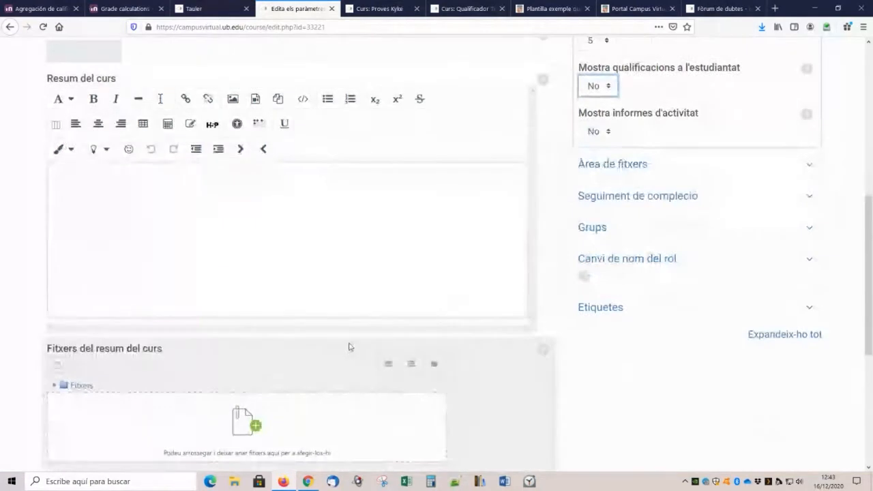
pyautogui.scroll(-3, 351, 347)
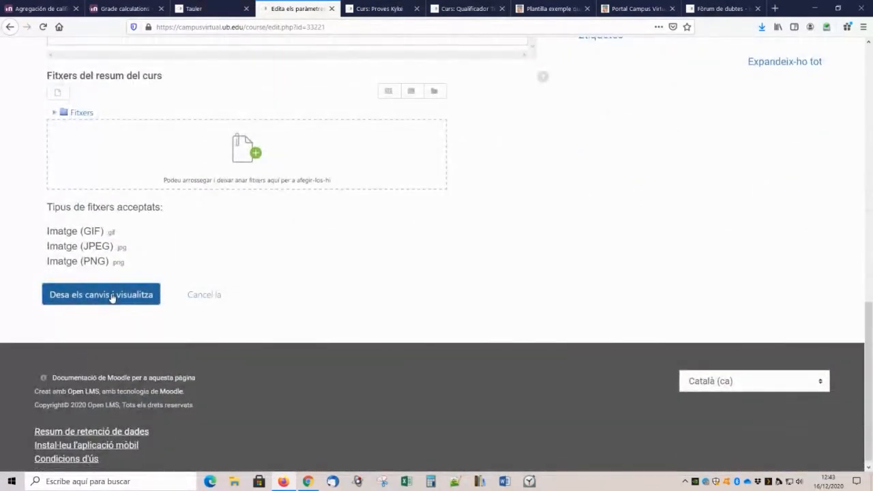
pyautogui.click(113, 296)
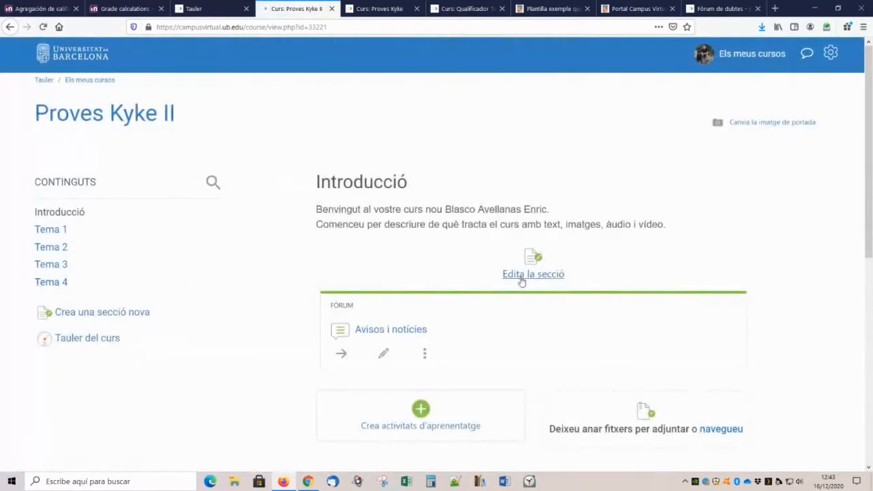
# Step: Hide the Tema 2 section of the course from students
pyautogui.scroll(-3, 423, 295)
pyautogui.scroll(2, 4, 273)
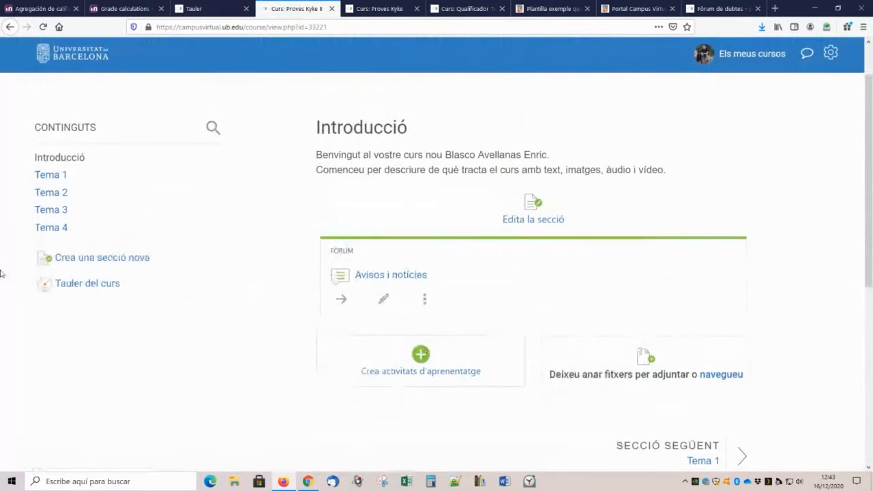
pyautogui.click(51, 193)
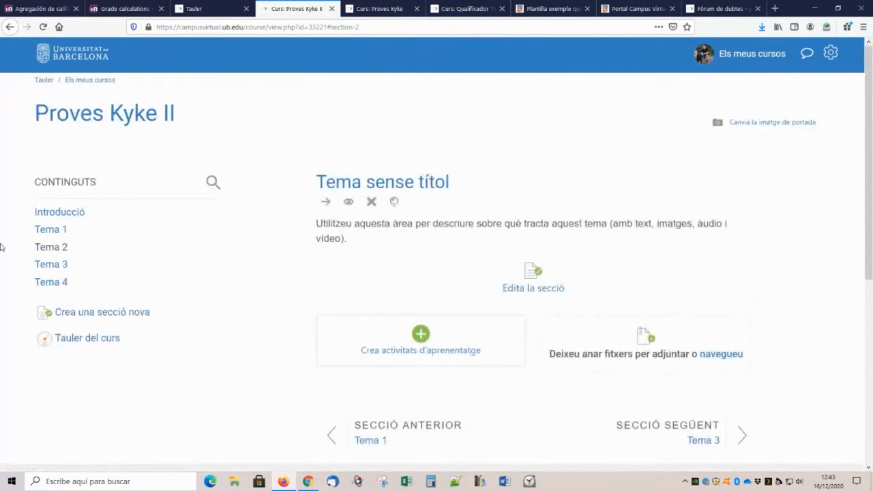
pyautogui.click(350, 202)
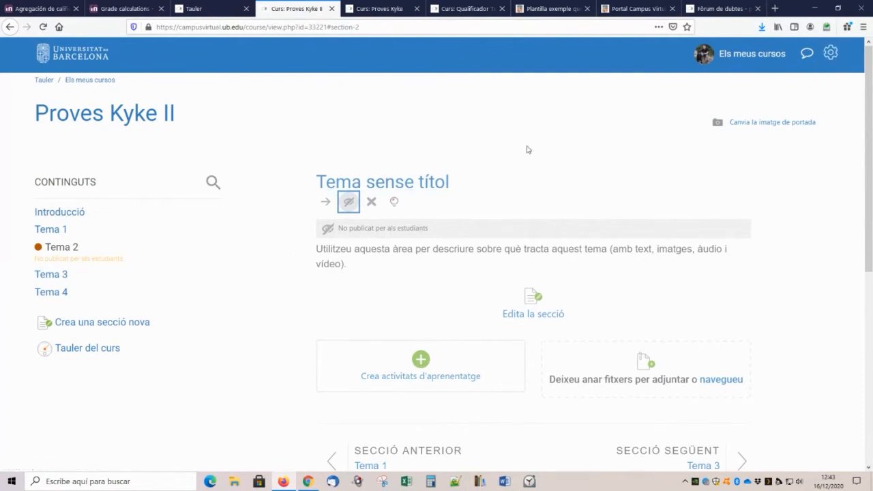
# Step: Examine the gradebook setup of the Proves Kyke II course and return to the course's main page
pyautogui.click(834, 57)
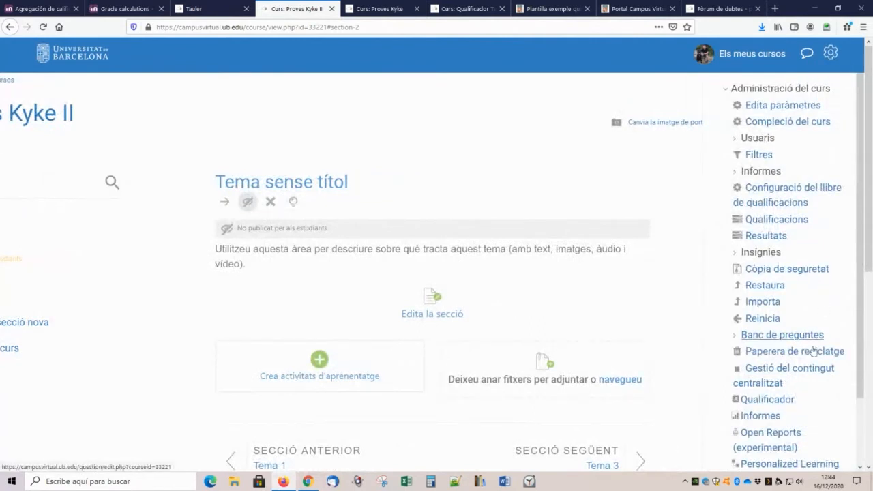
pyautogui.scroll(-2, 760, 271)
pyautogui.scroll(2, 760, 211)
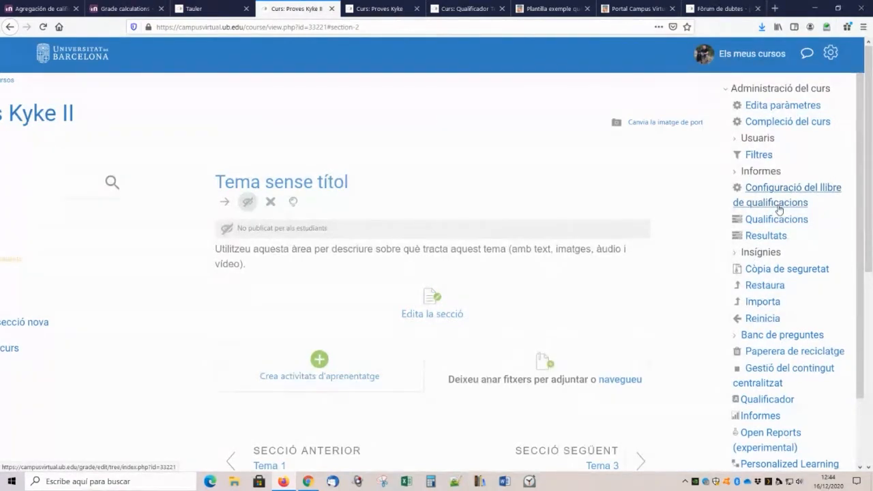
pyautogui.click(779, 204)
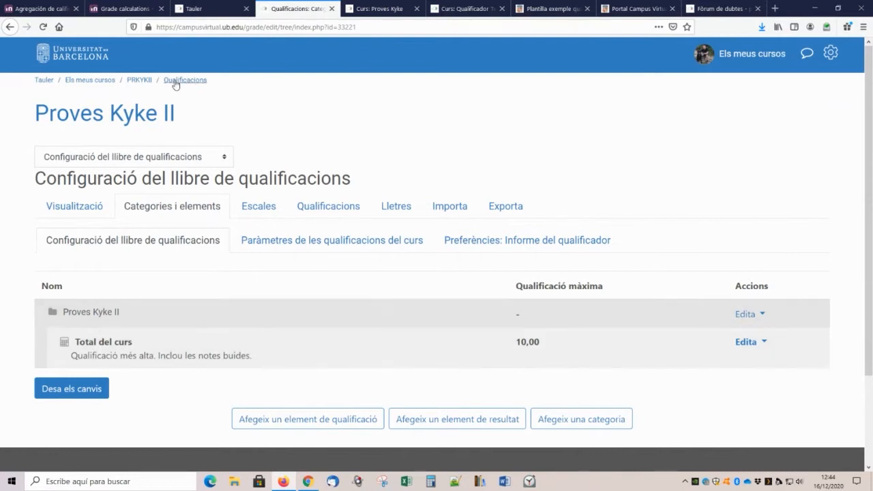
pyautogui.click(140, 82)
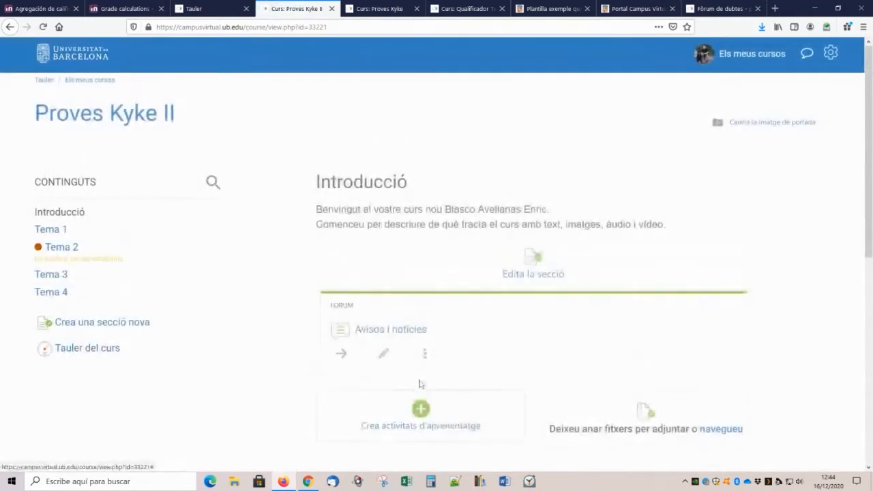
# Step: Review the learning activity types that can be added to the Proves Kyke II course, without creating any
pyautogui.click(415, 418)
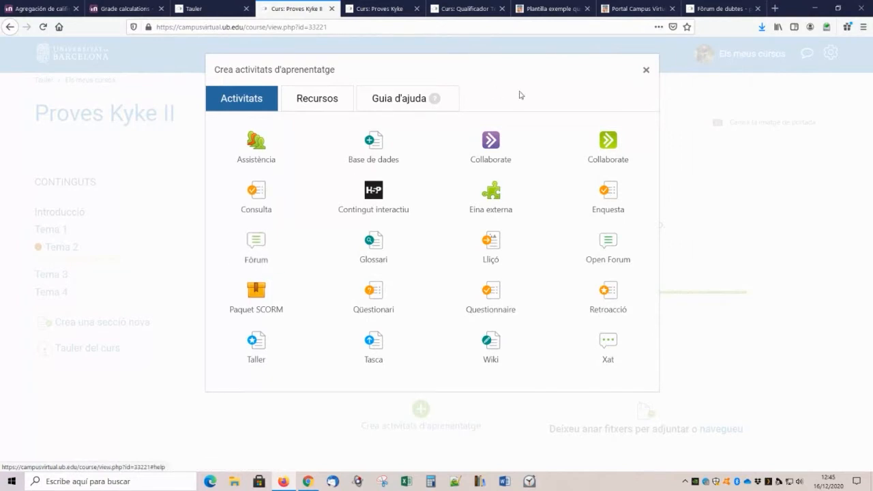
pyautogui.click(645, 71)
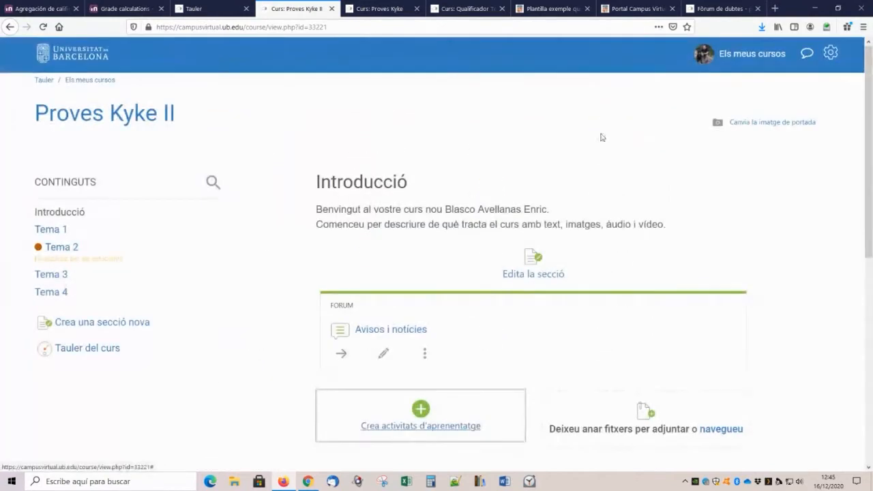
# Step: Switch to the Proves Kyke course and examine the categories and grade items in its gradebook setup
pyautogui.click(390, 7)
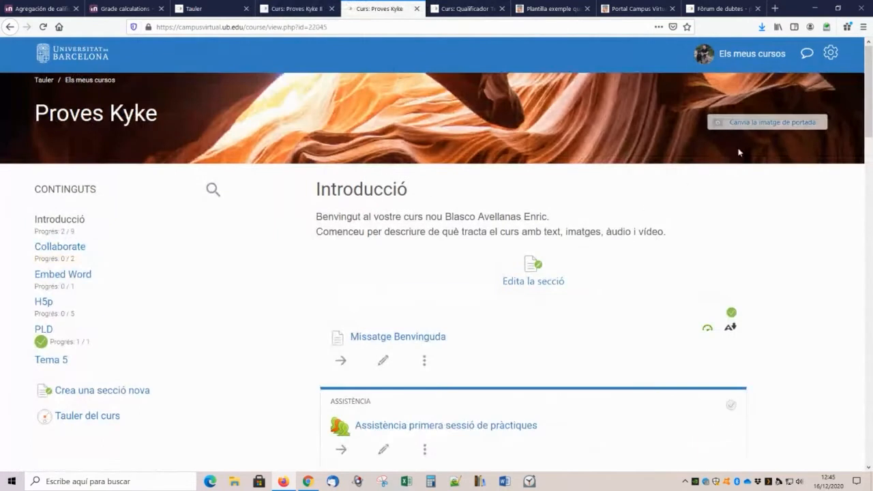
pyautogui.click(831, 54)
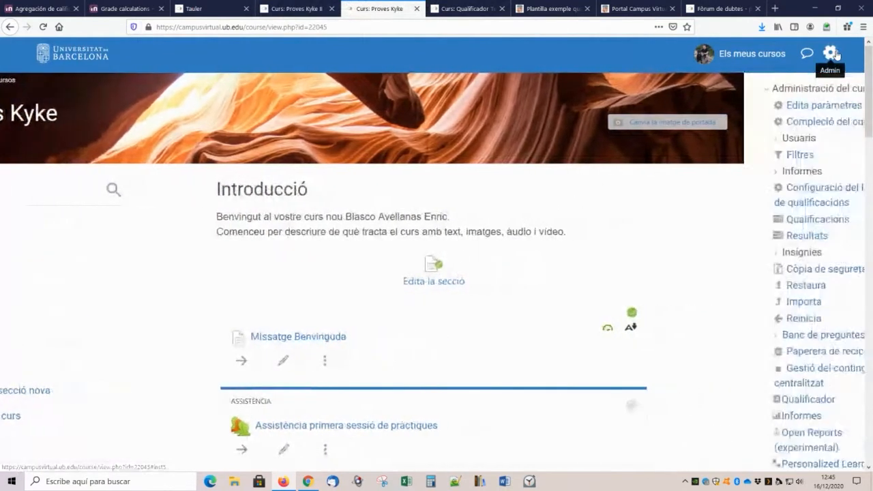
pyautogui.click(806, 194)
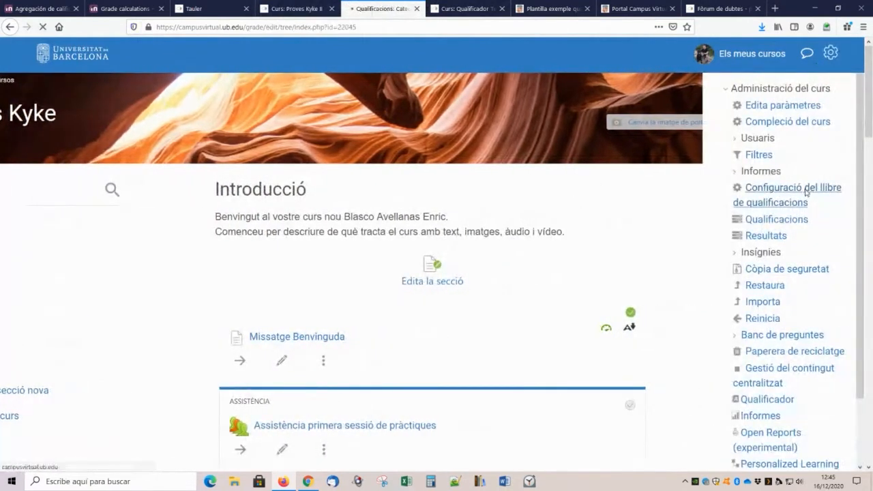
pyautogui.scroll(-3, 620, 280)
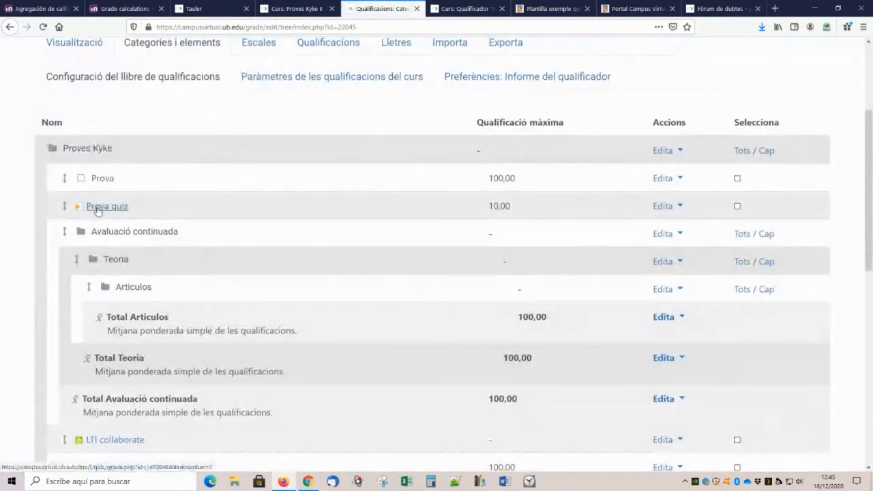
pyautogui.scroll(-3, 195, 209)
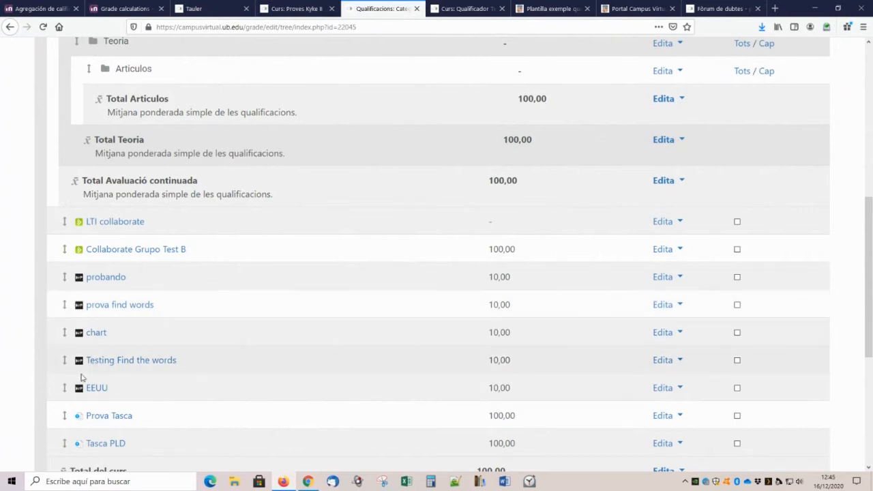
pyautogui.scroll(-2, 269, 333)
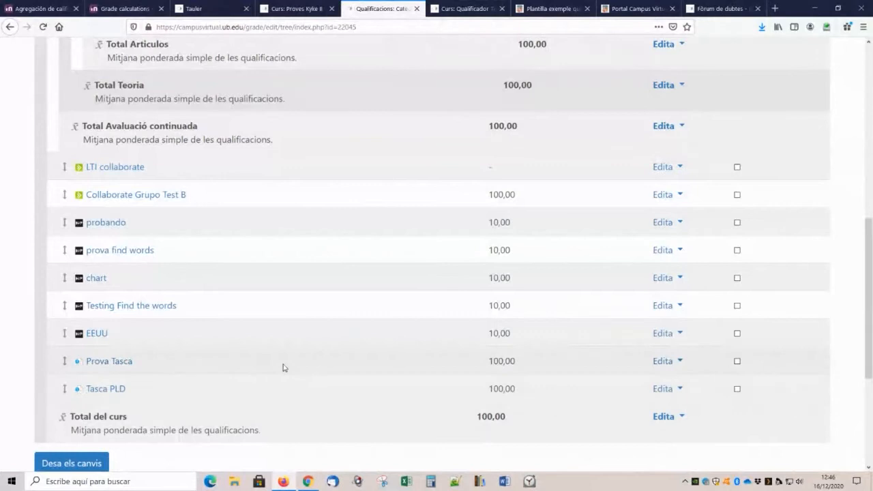
pyautogui.scroll(8, 282, 365)
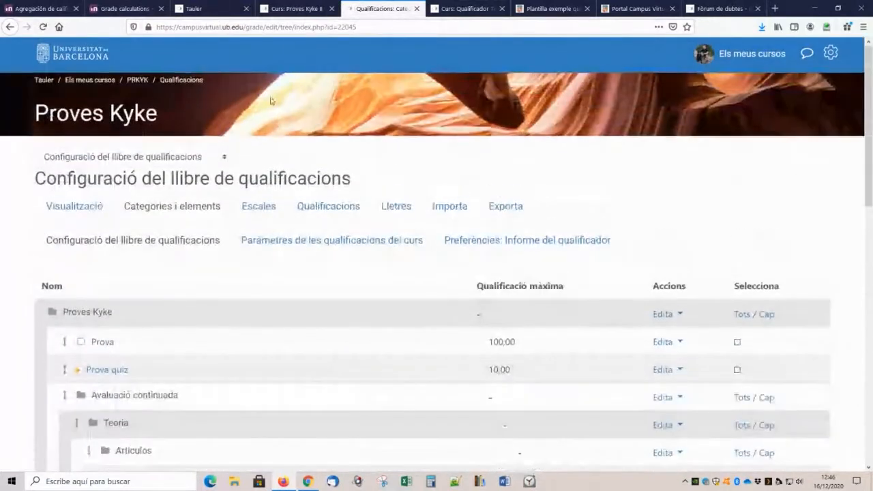
# Step: Return to the Proves Kyke II course and view its gradebook's Informe del qualificador
pyautogui.click(296, 8)
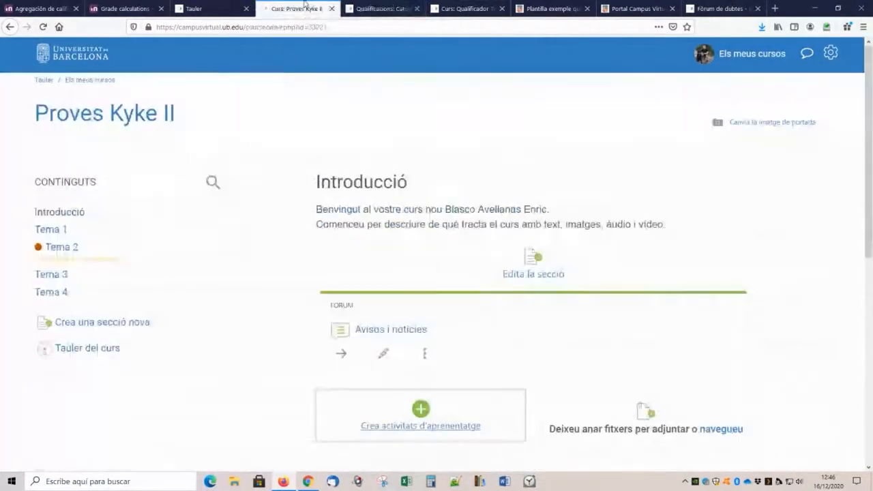
pyautogui.click(830, 53)
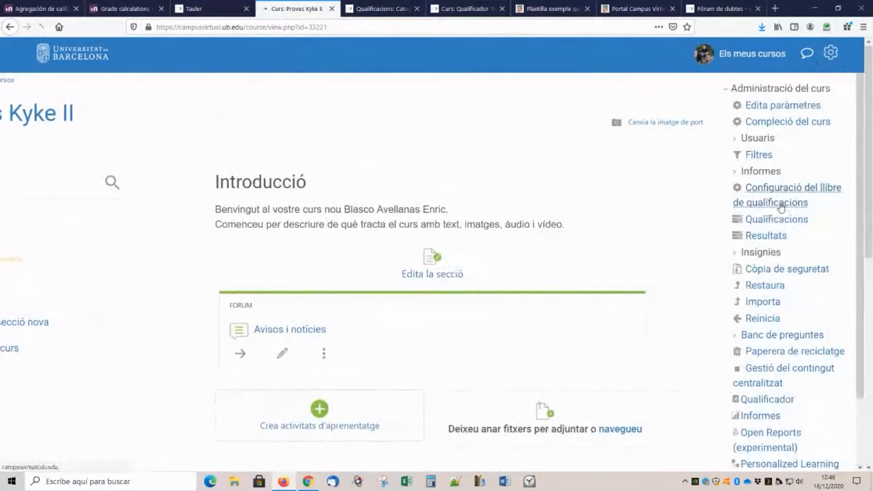
pyautogui.click(782, 203)
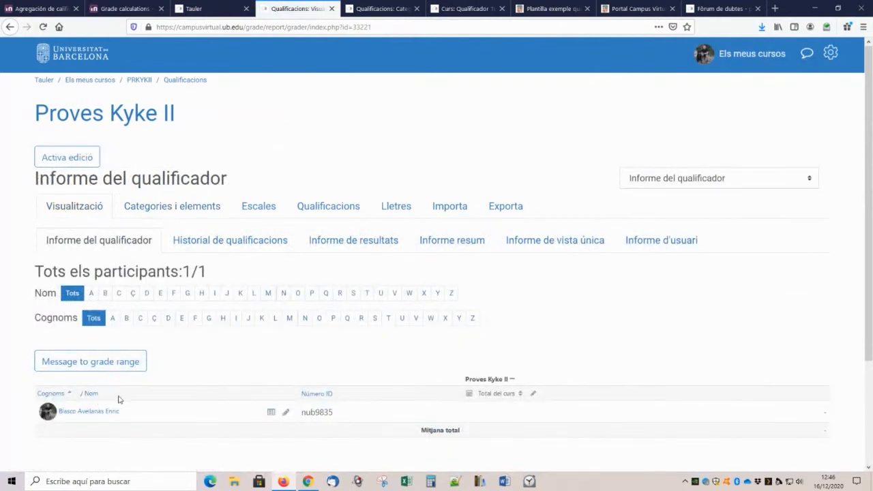
# Step: Switch back to the Proves Kyke gradebook and display the participants' grades table in its Informe del qualificador
pyautogui.click(382, 8)
pyautogui.click(91, 207)
pyautogui.scroll(-3, 308, 266)
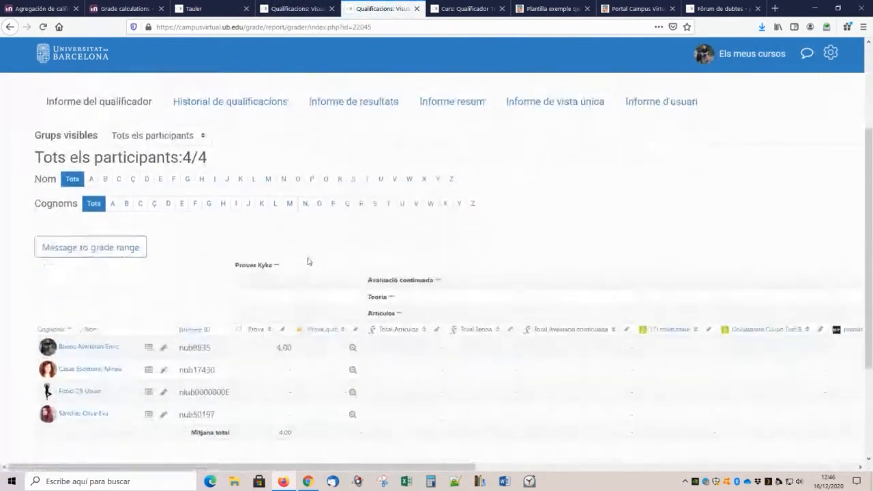
pyautogui.scroll(-1, 307, 257)
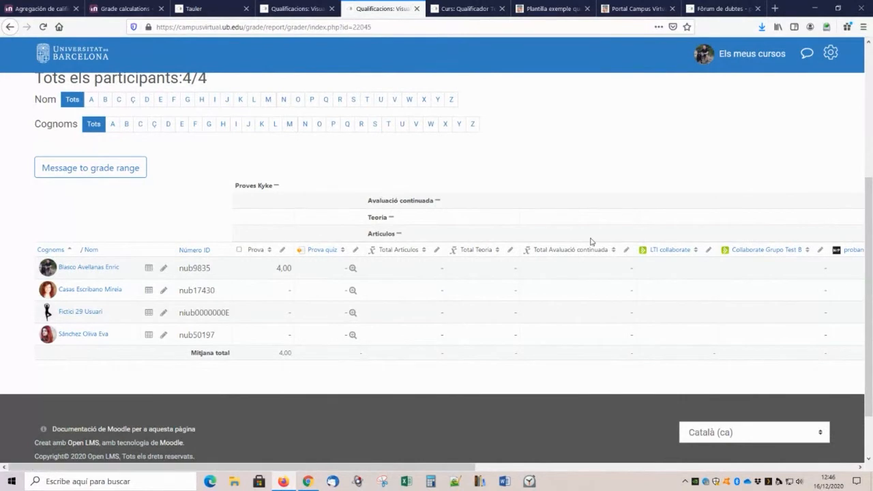
# Step: Examine the grade item and category total columns for every participant in the Proves Kyke grader report
pyautogui.hotkey('ctrl', '+')
pyautogui.hotkey('ctrl', '+')
pyautogui.hotkey('ctrl', '+')
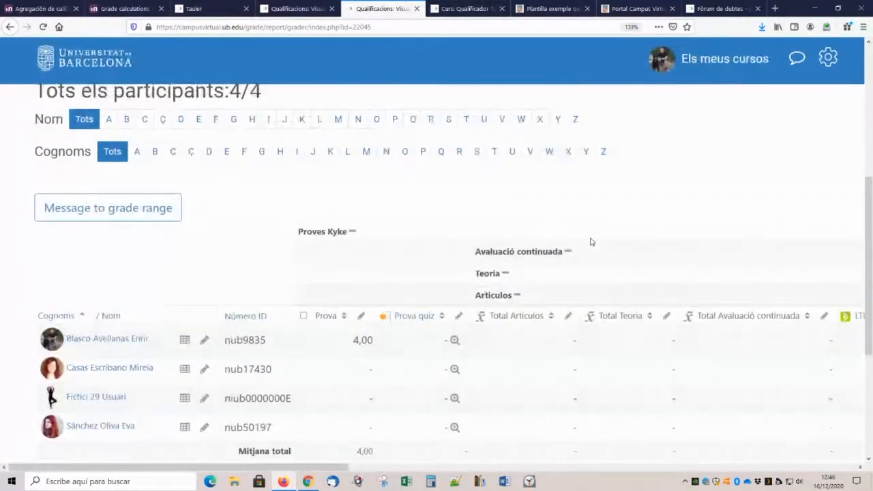
pyautogui.scroll(-2, 252, 259)
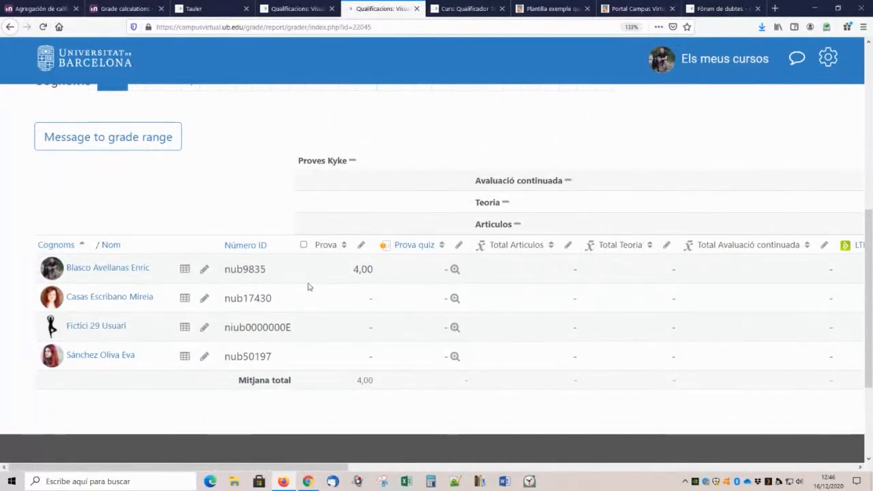
pyautogui.hscroll(8, 318, 302)
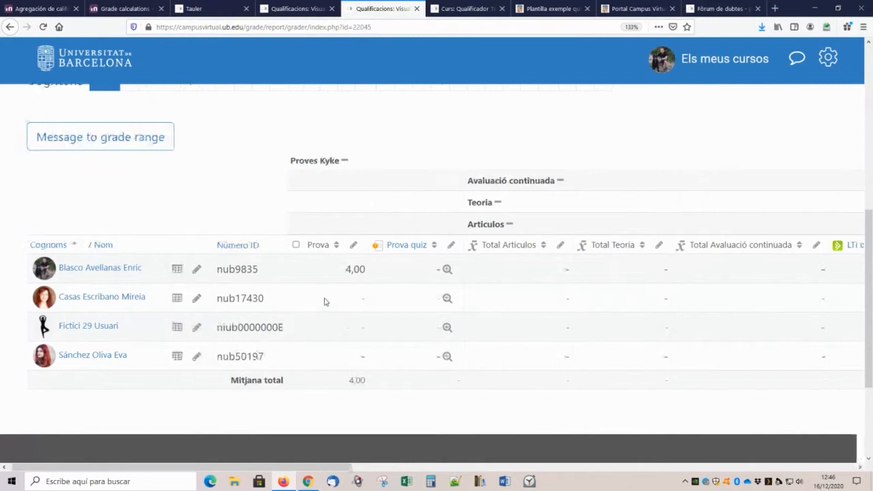
pyautogui.hscroll(5, 302, 302)
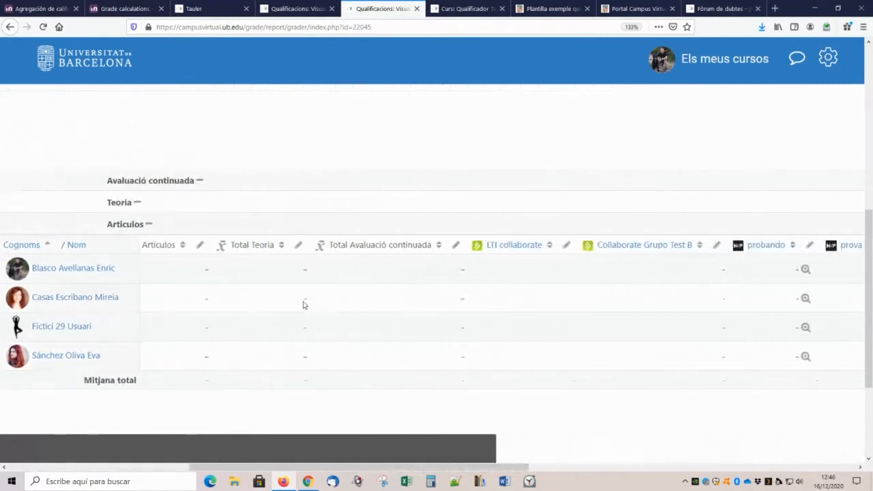
pyautogui.hscroll(-5, 101, 308)
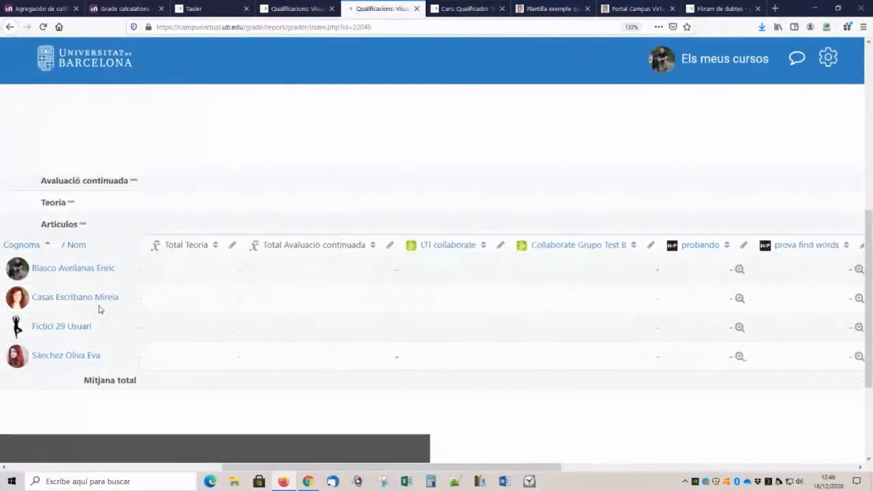
pyautogui.hscroll(-4, 201, 315)
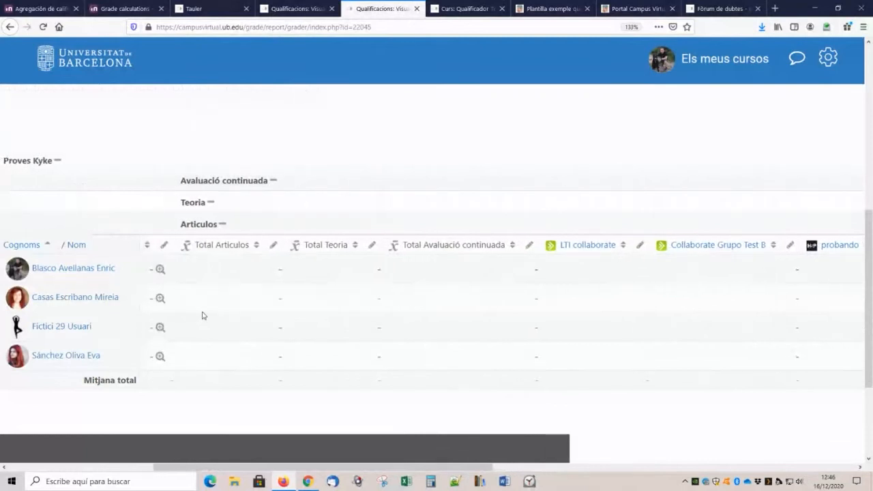
pyautogui.hscroll(-1, 201, 314)
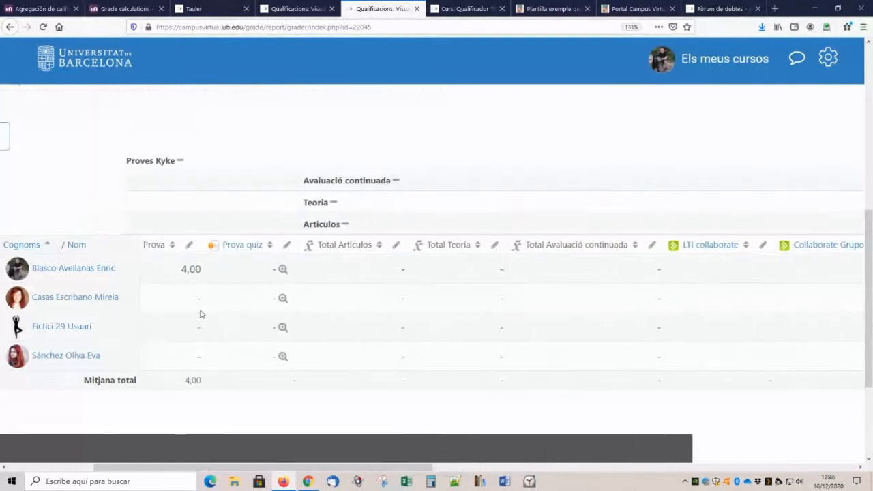
pyautogui.hscroll(-6, 202, 314)
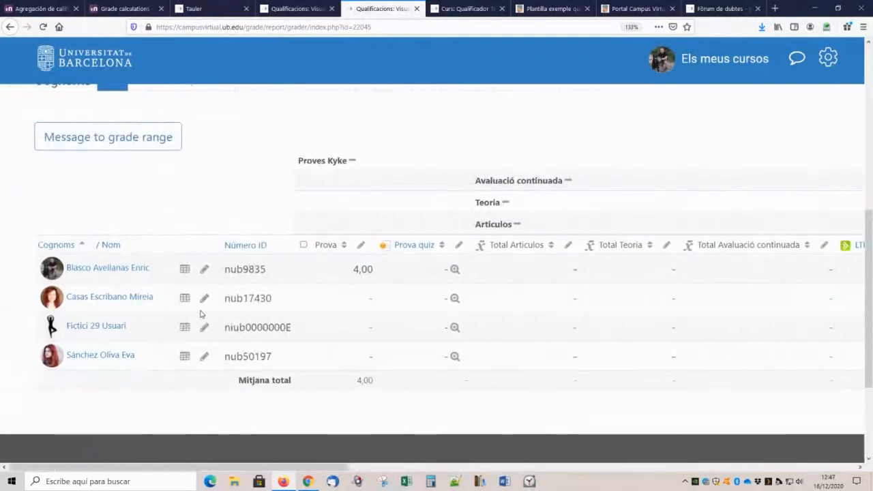
pyautogui.hscroll(3, 221, 308)
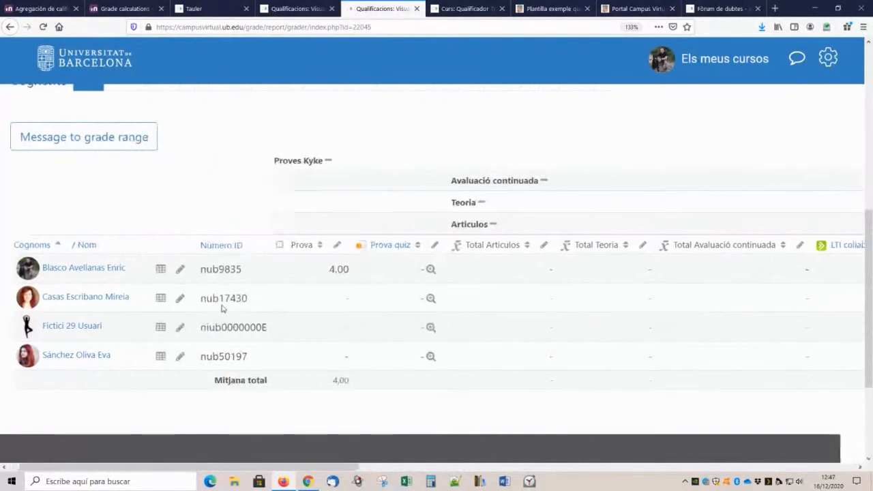
pyautogui.hscroll(14, 221, 309)
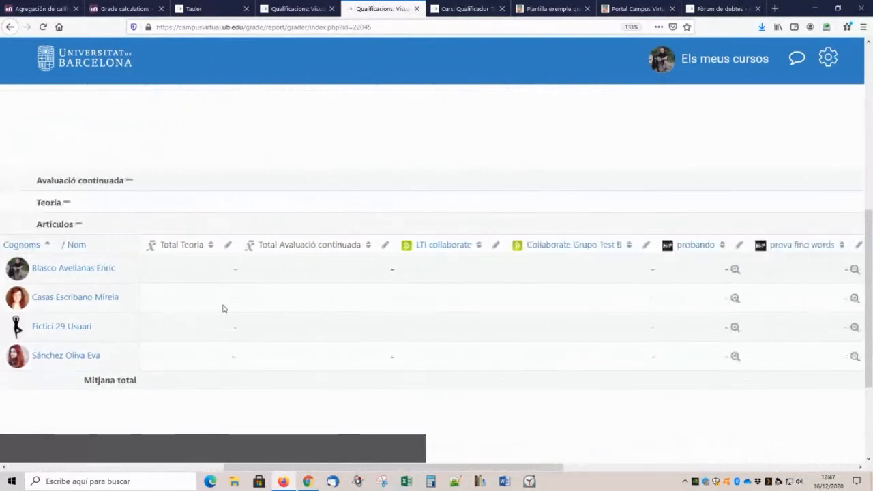
pyautogui.hscroll(14, 222, 309)
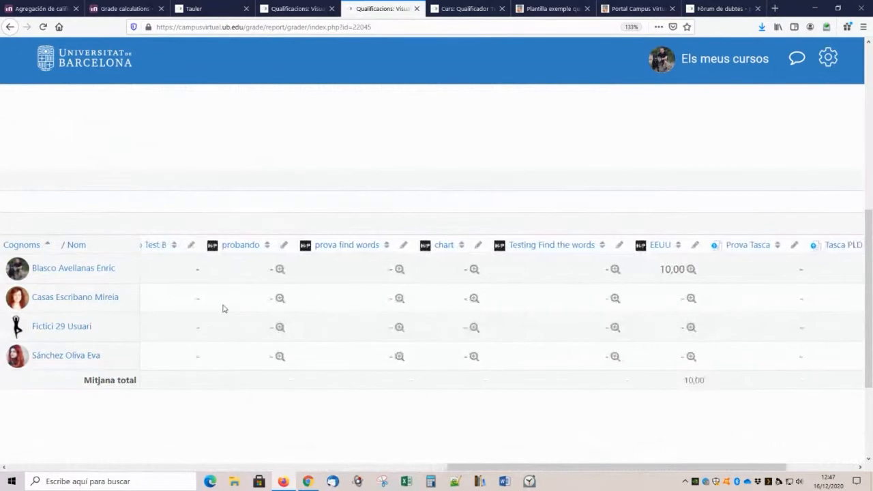
pyautogui.hscroll(-5, 232, 320)
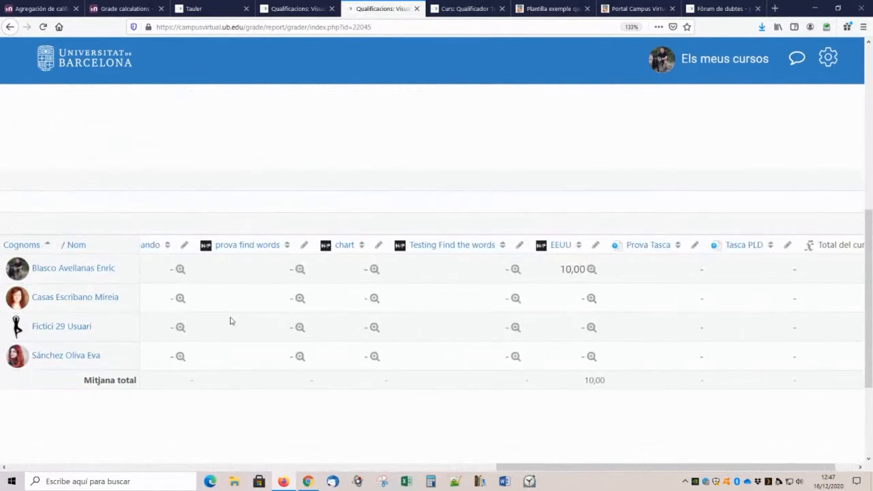
pyautogui.hscroll(-14, 230, 321)
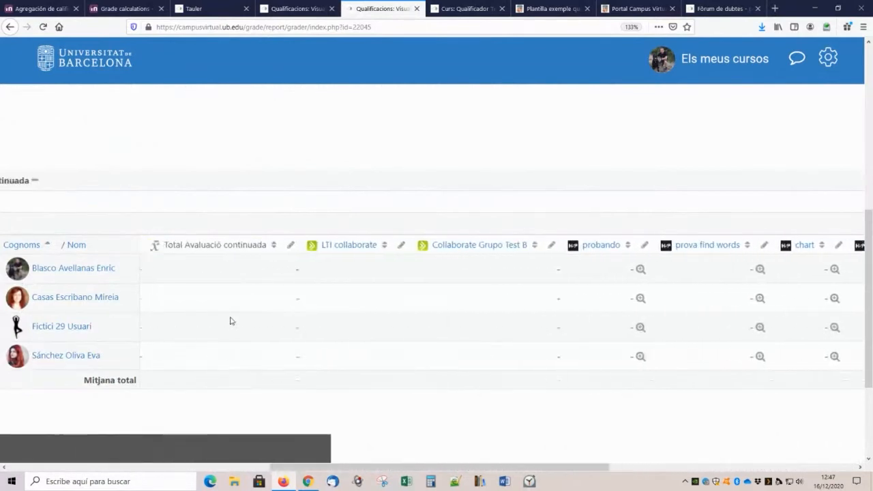
pyautogui.hscroll(-13, 230, 320)
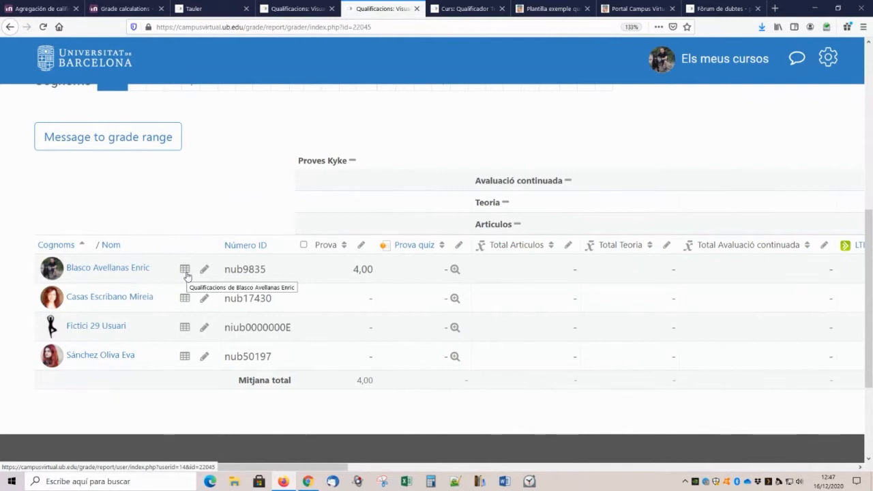
# Step: Review the Informe d'usuari of the fictitious test participant, then return to the grader report
pyautogui.click(184, 327)
pyautogui.scroll(-1, 221, 302)
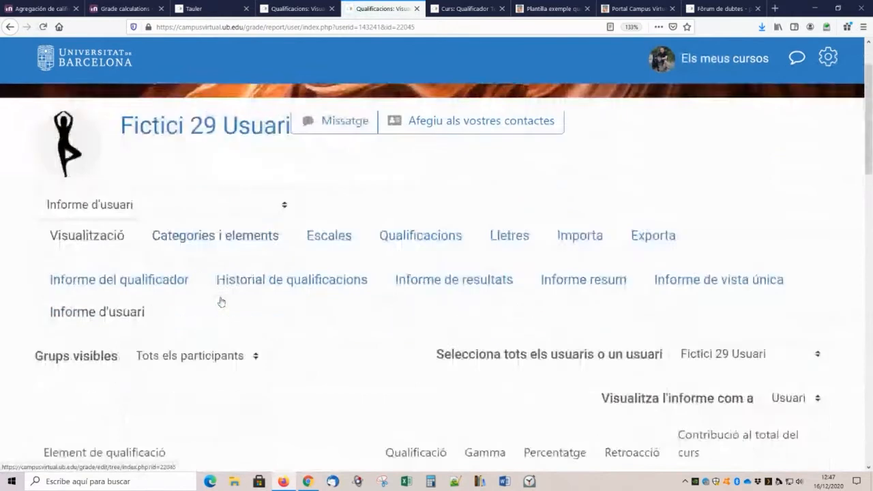
pyautogui.scroll(-10, 221, 302)
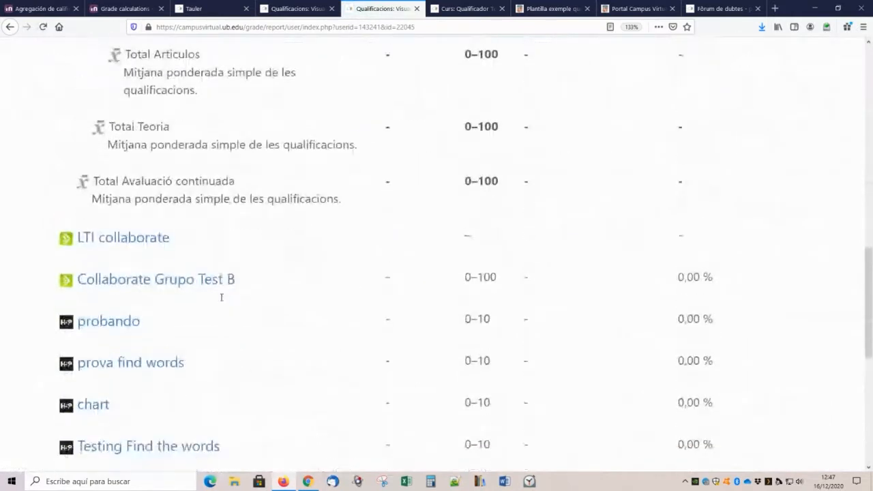
pyautogui.scroll(-3, 221, 302)
pyautogui.scroll(3, 221, 300)
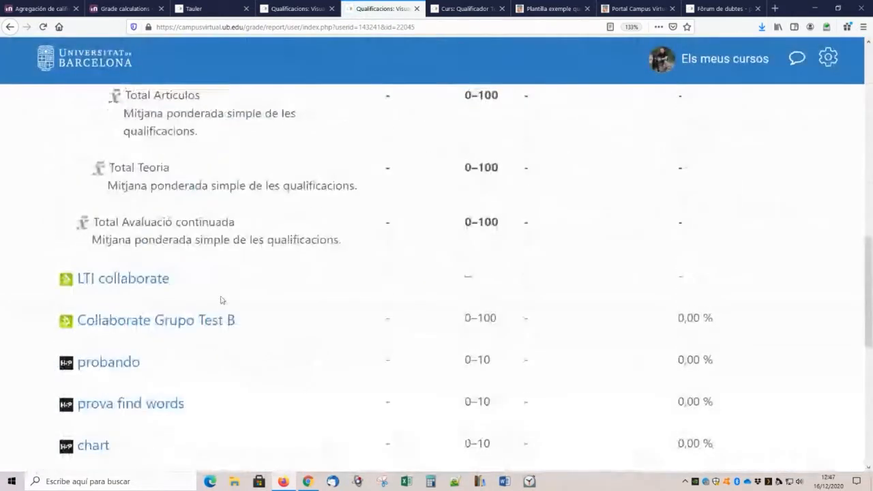
pyautogui.scroll(10, 221, 300)
pyautogui.hotkey('alt', 'Left')
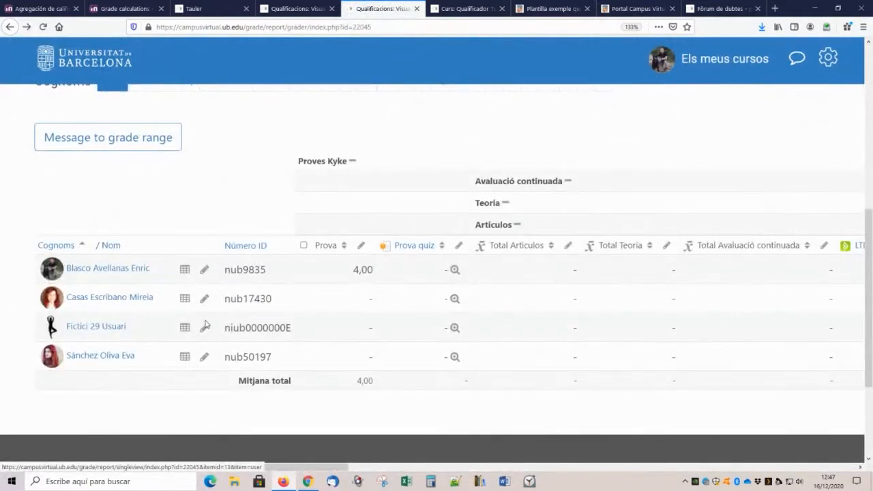
# Step: Open the fictitious test participant's single view and examine which grade and feedback fields can be edited
pyautogui.click(206, 330)
pyautogui.scroll(-2, 230, 315)
pyautogui.scroll(-6, 230, 315)
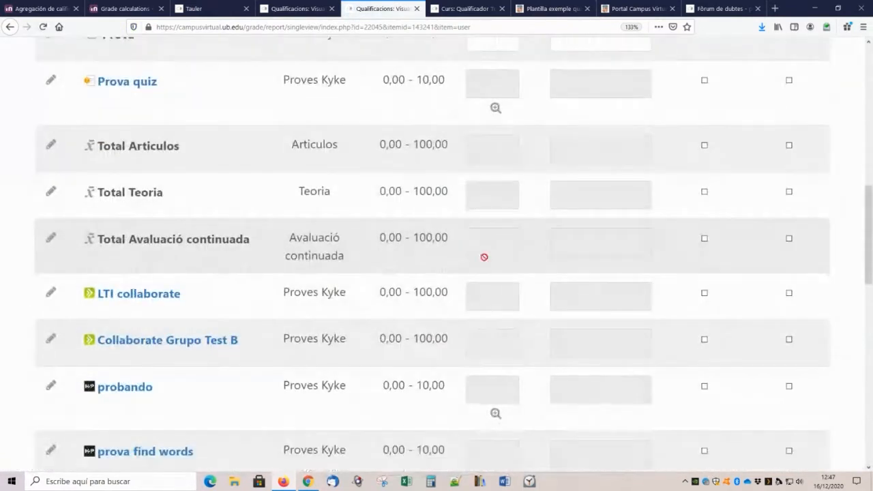
pyautogui.scroll(6, 483, 245)
pyautogui.scroll(-3, 494, 340)
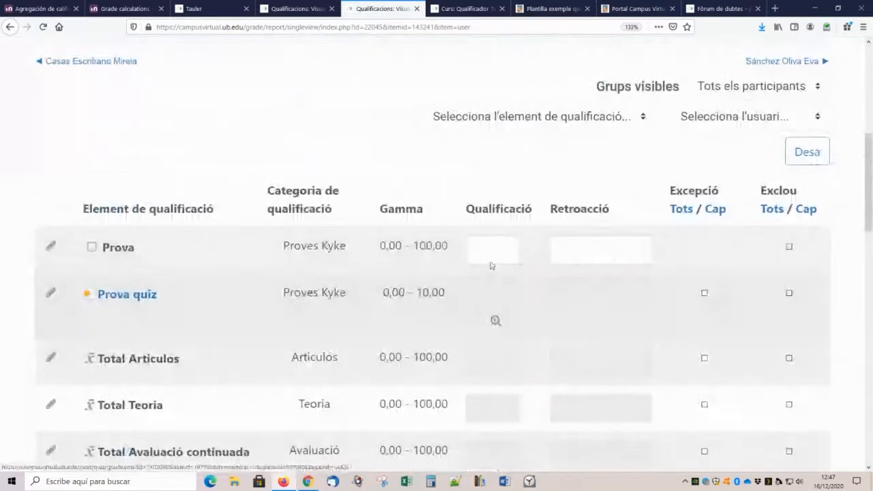
pyautogui.scroll(-9, 490, 322)
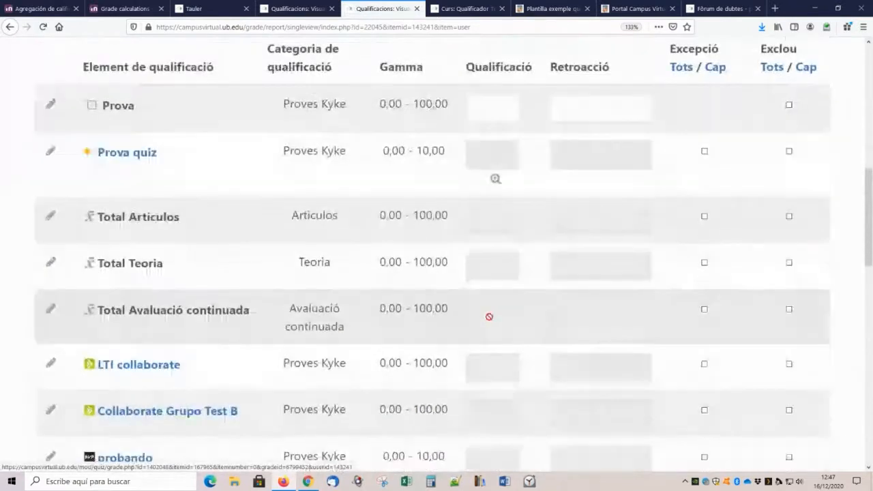
# Step: Return to the Proves Kyke grader report and review its report options and participants' grades table
pyautogui.scroll(13, 468, 311)
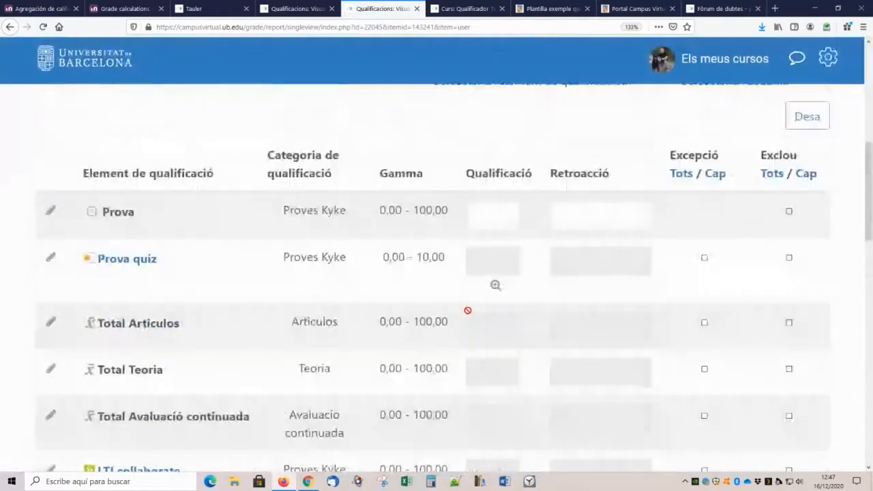
pyautogui.hotkey('alt', 'Left')
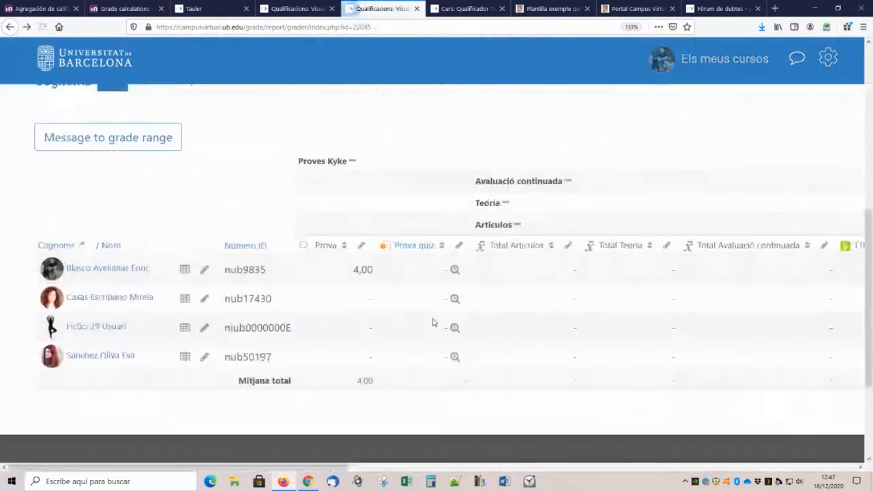
pyautogui.scroll(4, 316, 313)
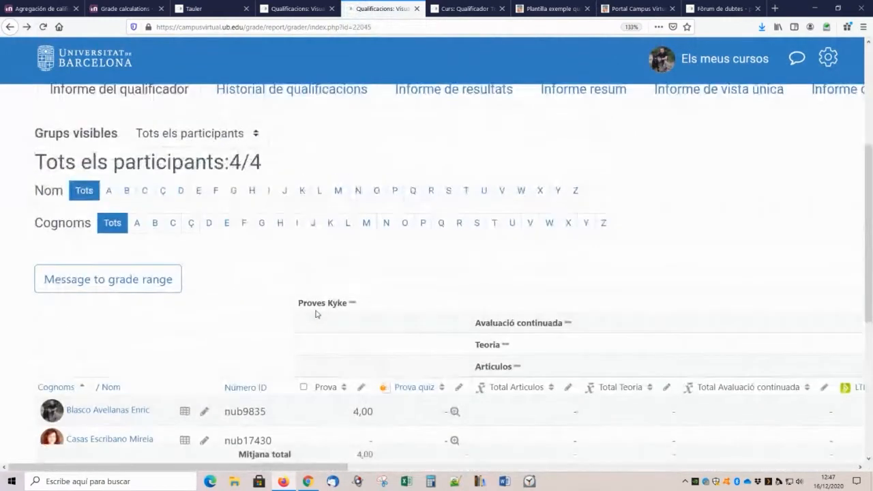
pyautogui.scroll(-2, 332, 314)
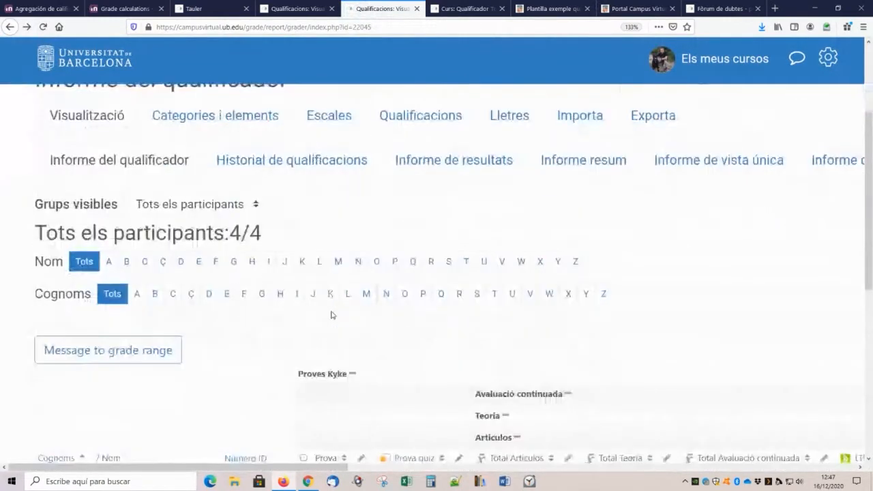
pyautogui.scroll(-1, 331, 314)
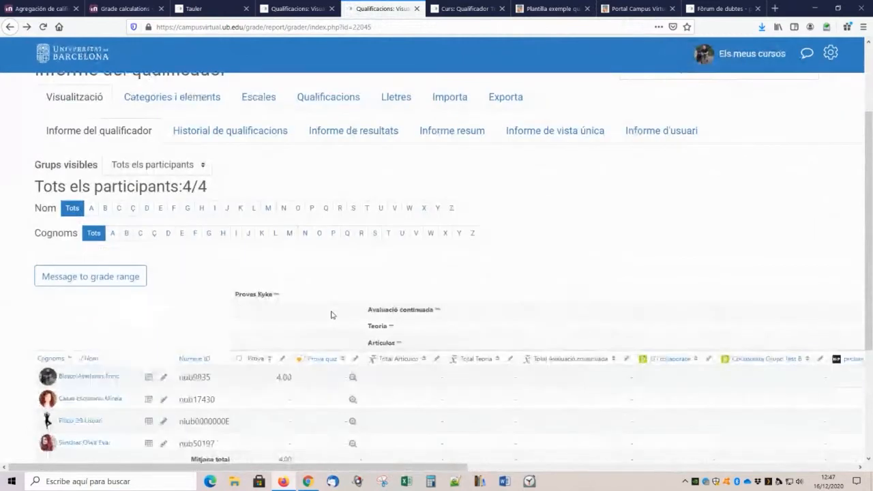
pyautogui.scroll(2, 279, 222)
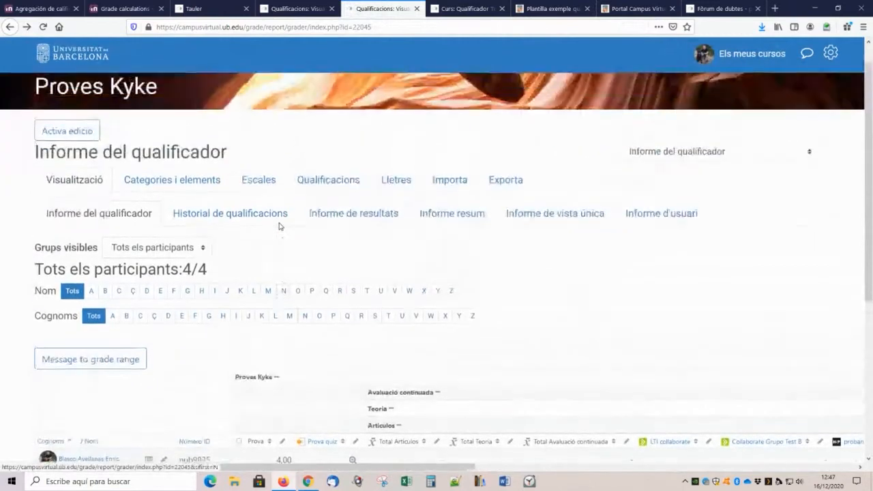
pyautogui.scroll(-3, 279, 226)
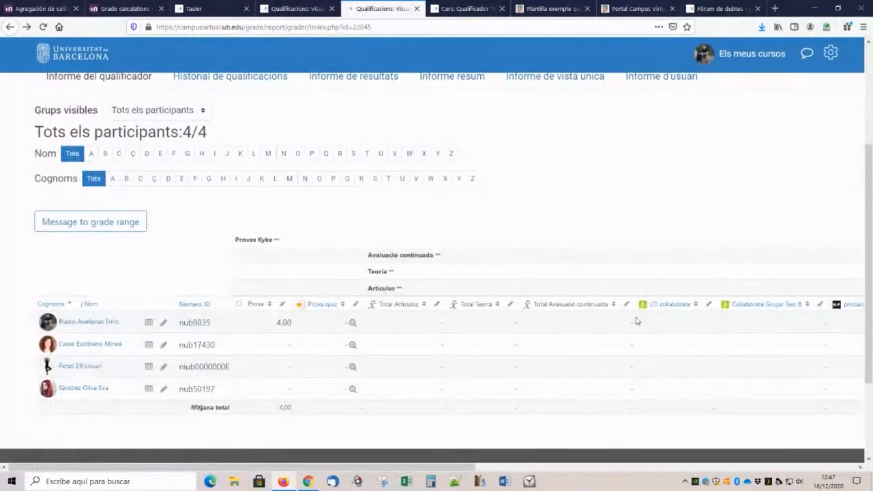
pyautogui.scroll(3, 348, 327)
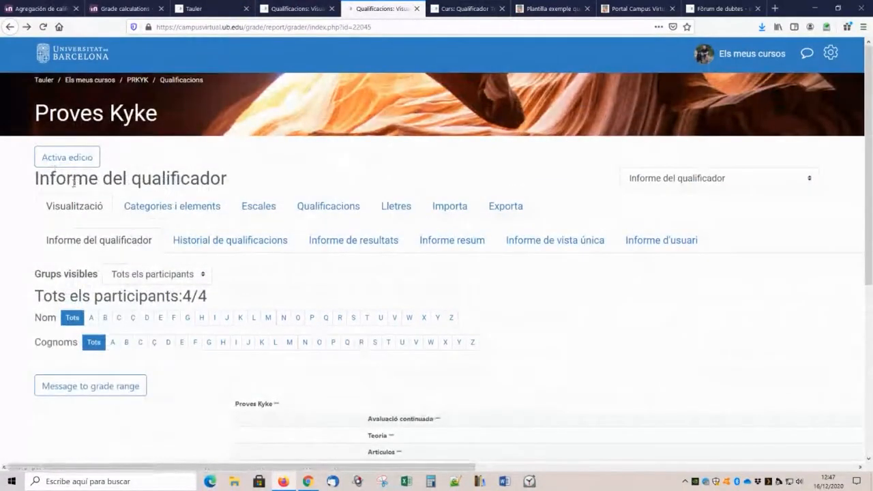
# Step: Turn on editing in the Proves Kyke grader report and display the editable grades table
pyautogui.click(39, 164)
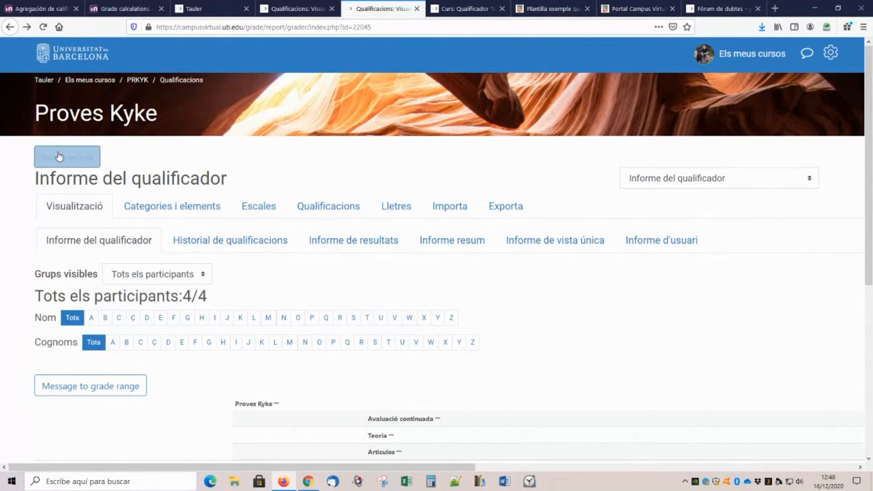
pyautogui.click(59, 157)
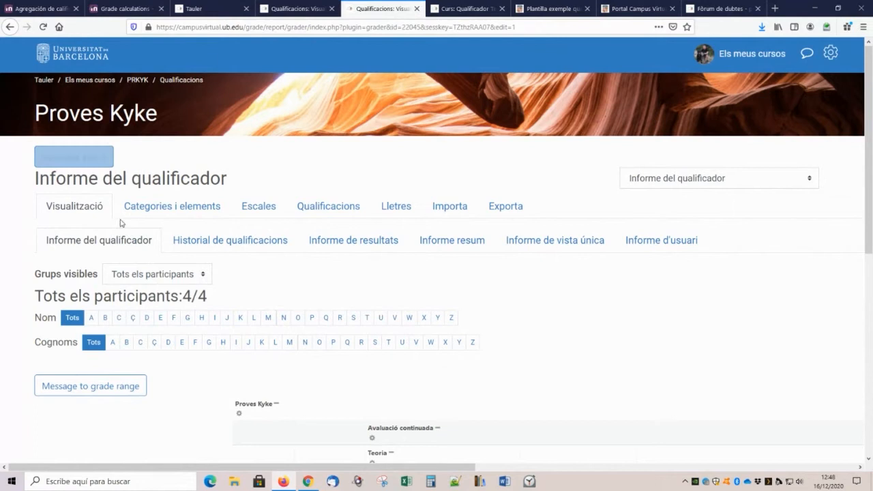
pyautogui.scroll(-5, 163, 209)
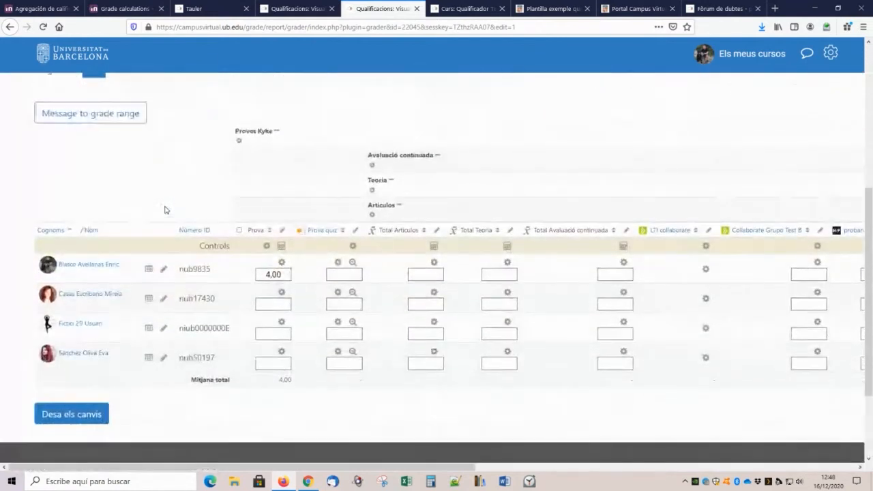
pyautogui.scroll(-1, 165, 208)
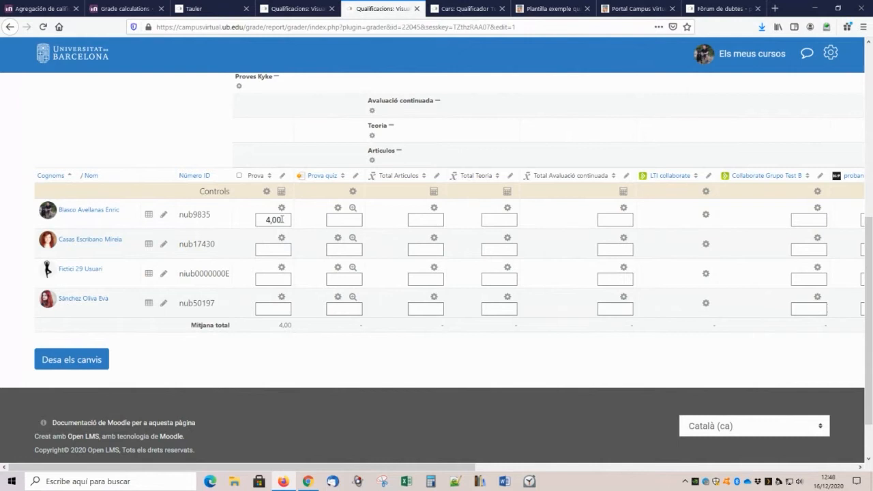
# Step: Set the first participant's Prova grade to 5 and save it
pyautogui.moveTo(269, 219); pyautogui.dragTo(251, 219)
pyautogui.write('5')
pyautogui.press('Return')
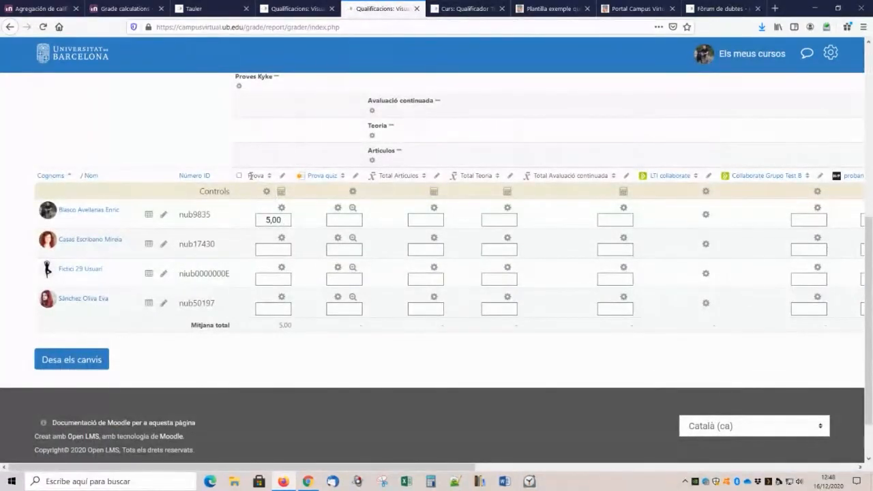
# Step: Override the first participant's Prova quiz grade with 5 and save it
pyautogui.hotkey('ctrl', '+')
pyautogui.hotkey('ctrl', '+')
pyautogui.hotkey('ctrl', '+')
pyautogui.hotkey('ctrl', '+')
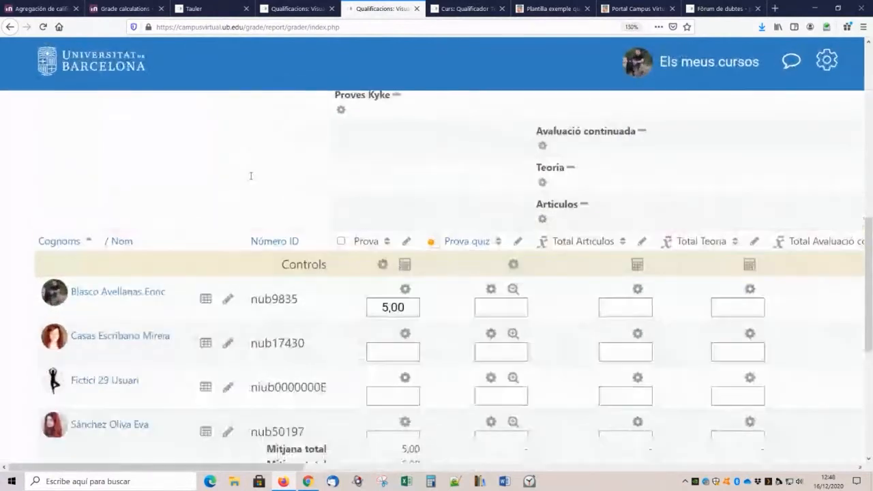
pyautogui.scroll(-2, 212, 174)
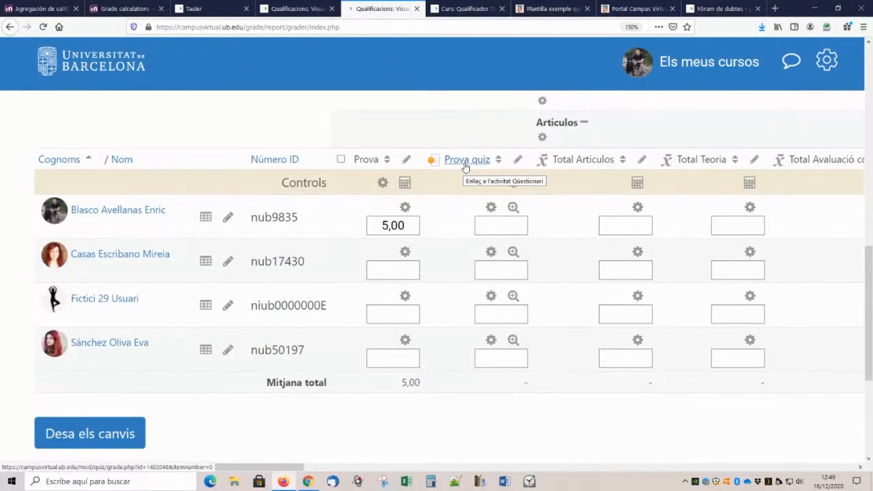
pyautogui.click(500, 229)
pyautogui.write('5')
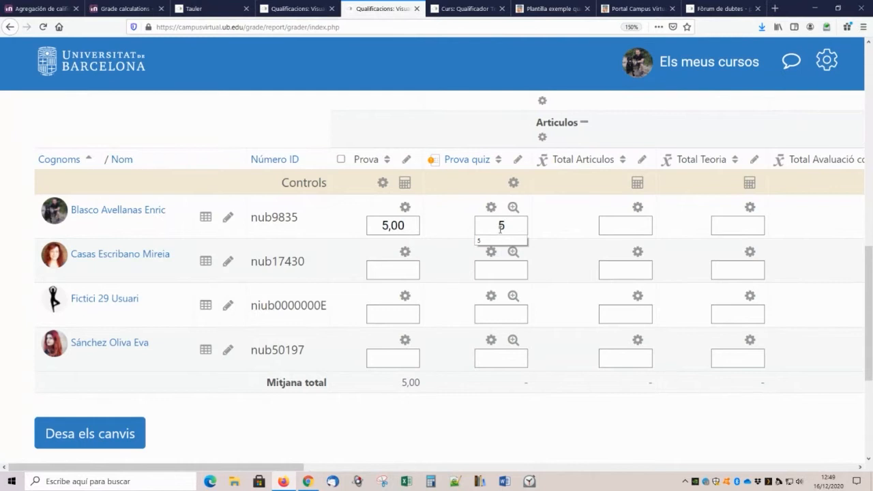
pyautogui.press('Return')
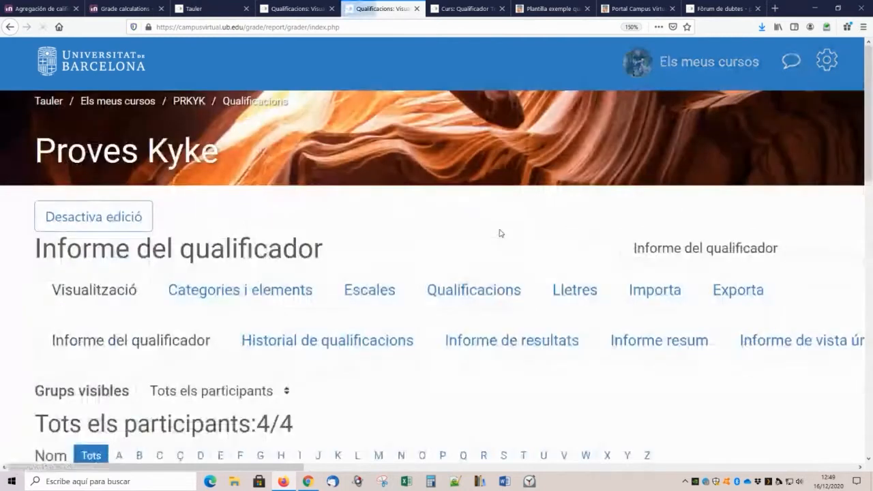
# Step: Edit the first participant's Prova quiz grade, clearing the Qualificació final value and disabling the Rectificat option
pyautogui.scroll(-5, 500, 234)
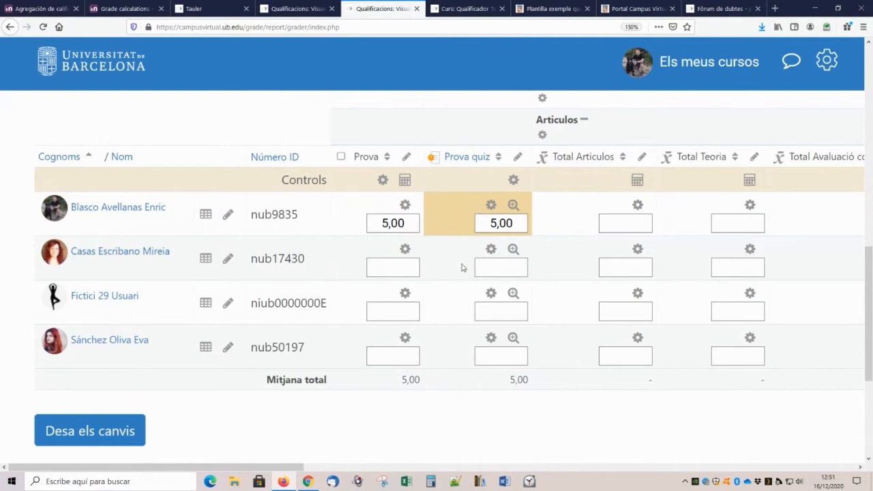
pyautogui.click(491, 207)
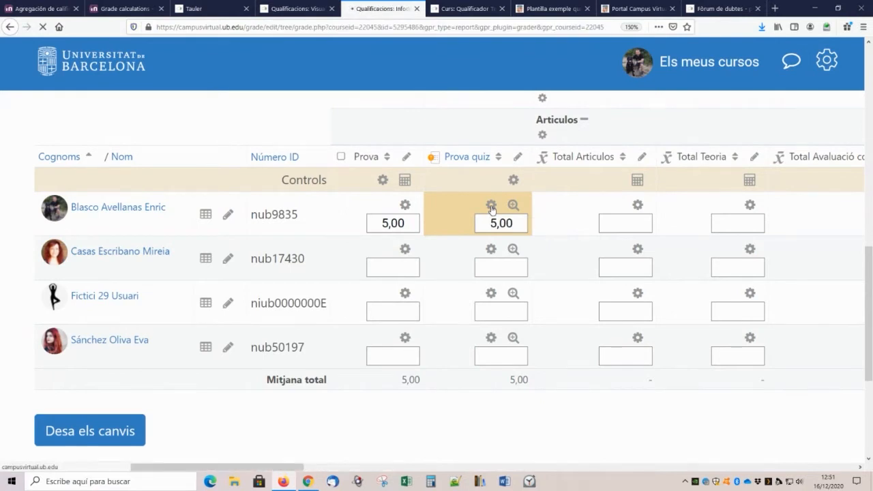
pyautogui.scroll(-3, 359, 244)
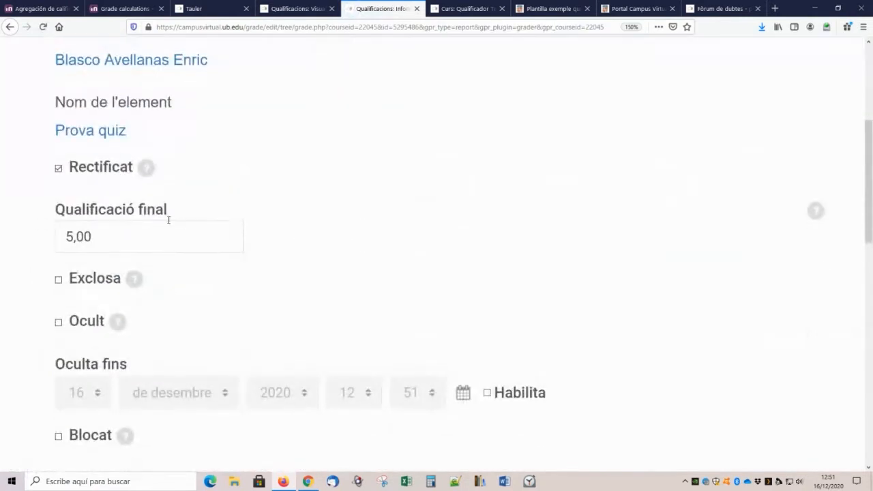
pyautogui.doubleClick(127, 238)
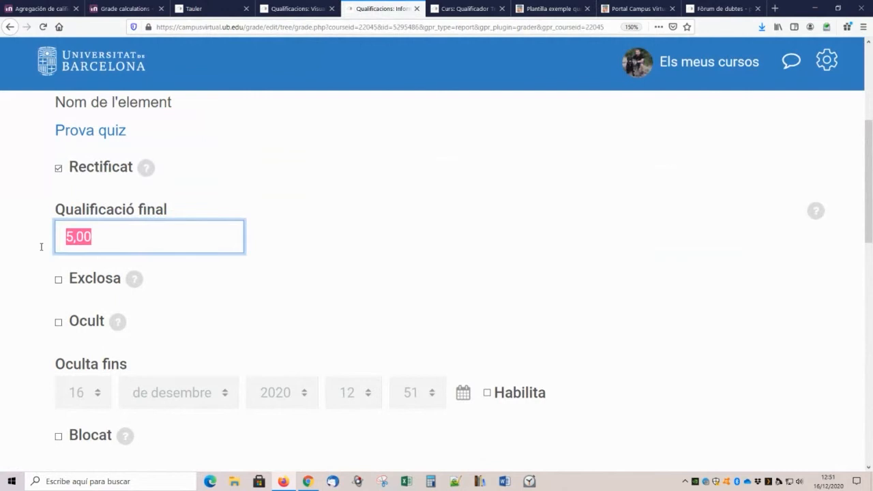
pyautogui.press('BackSpace')
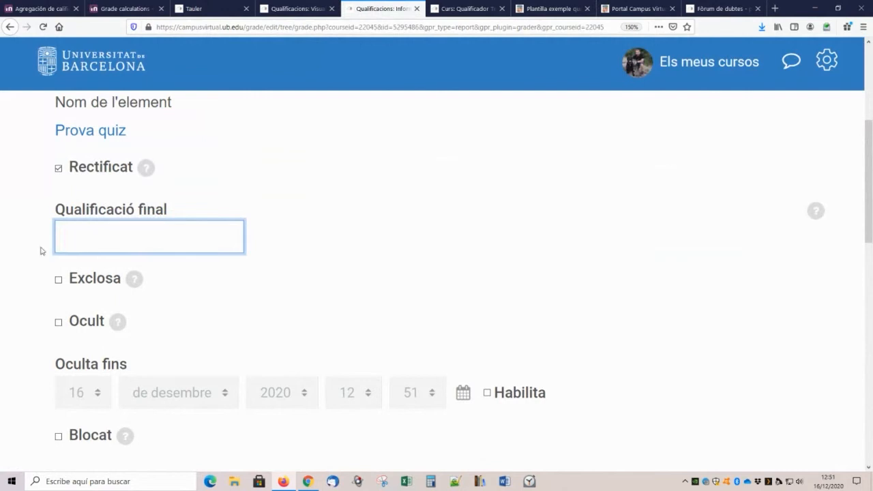
pyautogui.click(59, 172)
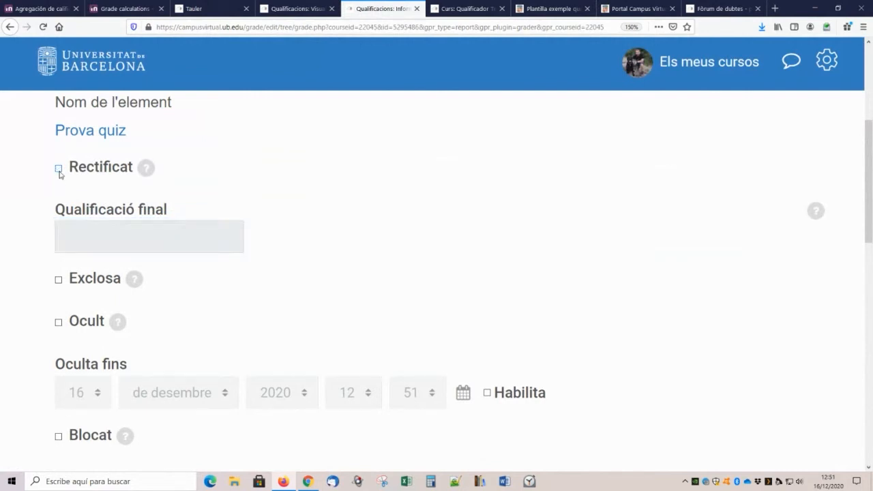
# Step: Enable Rectificat to see its effect on the final grade field, and disable it again
pyautogui.scroll(-1, 123, 312)
pyautogui.scroll(3, 116, 314)
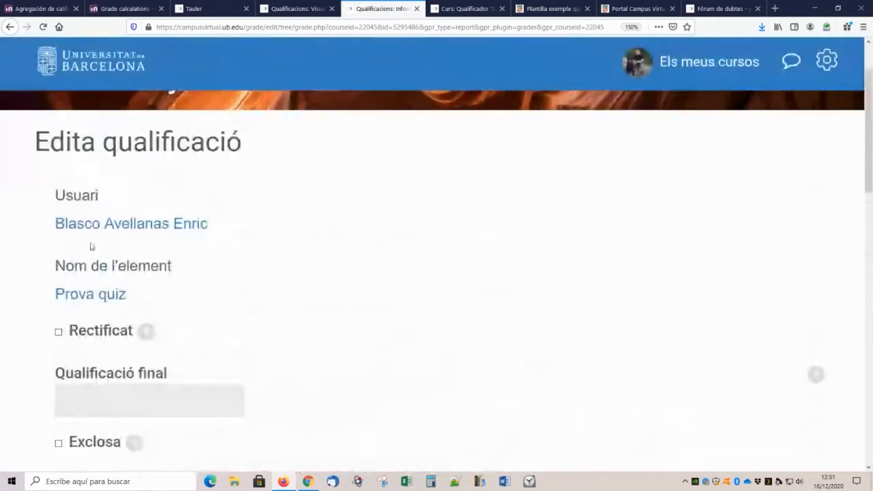
pyautogui.scroll(-2, 71, 326)
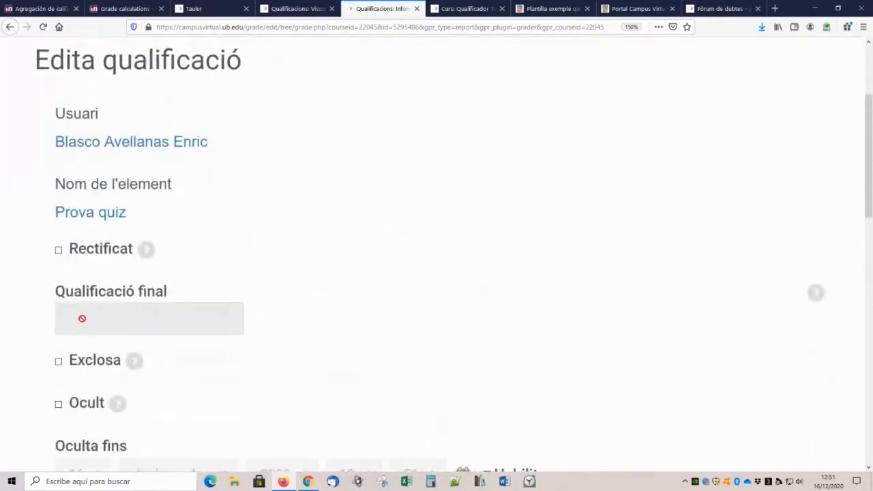
pyautogui.click(58, 250)
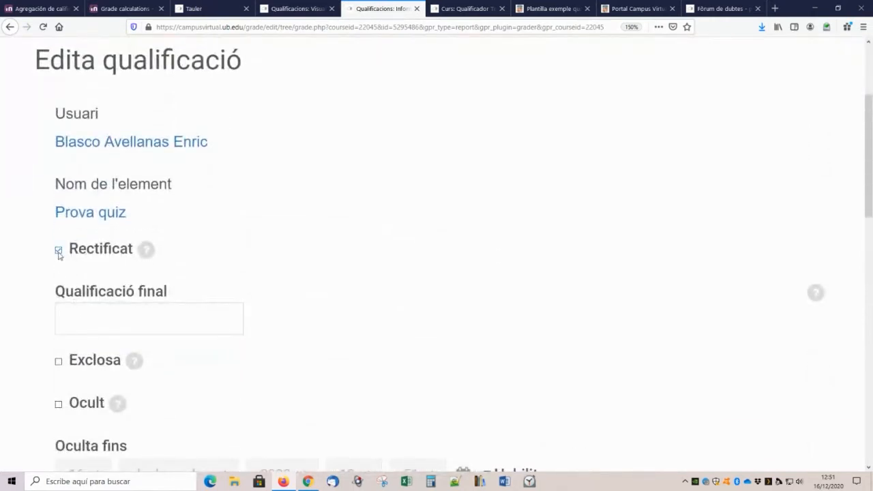
pyautogui.click(58, 250)
# Step: Save the removal of the Prova quiz override and continue to the grader report
pyautogui.scroll(-1, 284, 282)
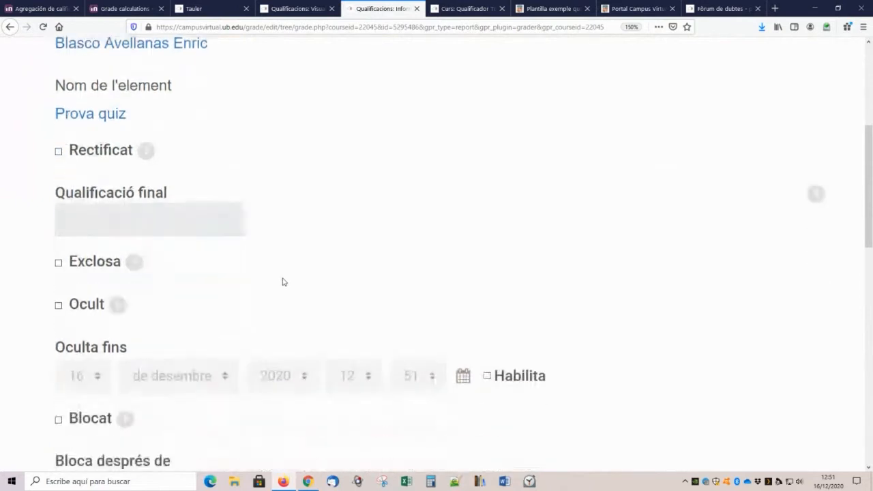
pyautogui.scroll(-10, 284, 282)
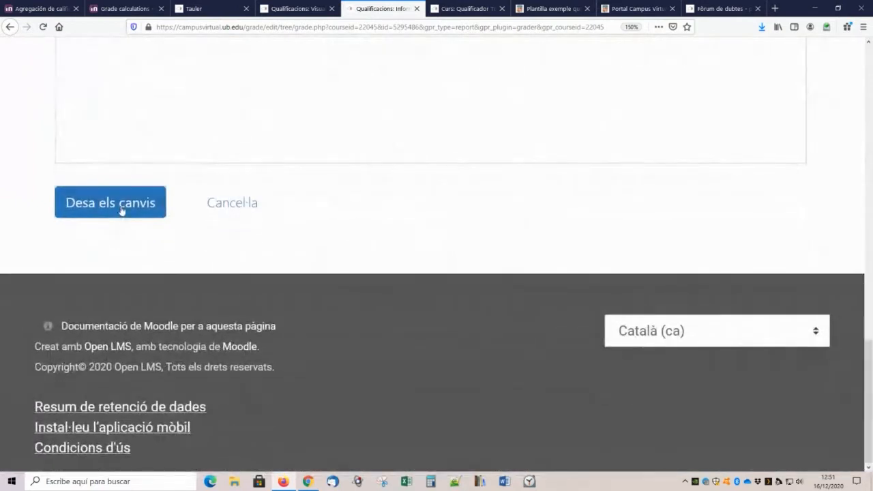
pyautogui.click(122, 211)
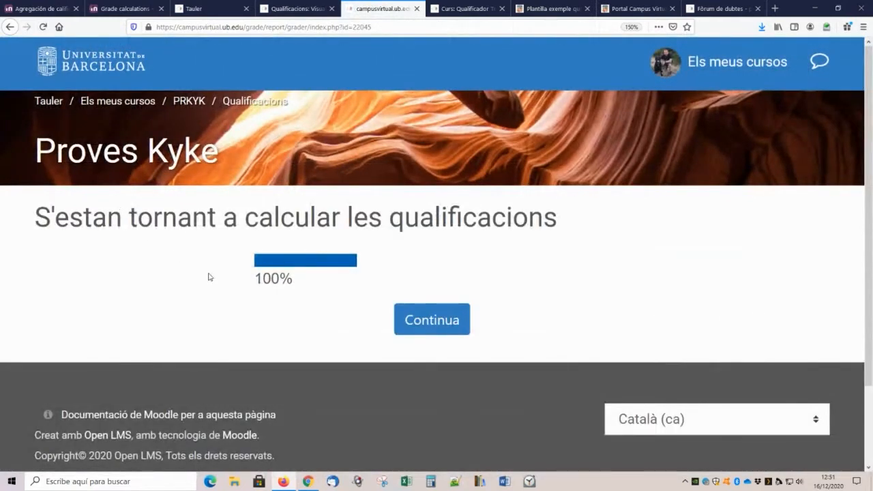
pyautogui.click(435, 321)
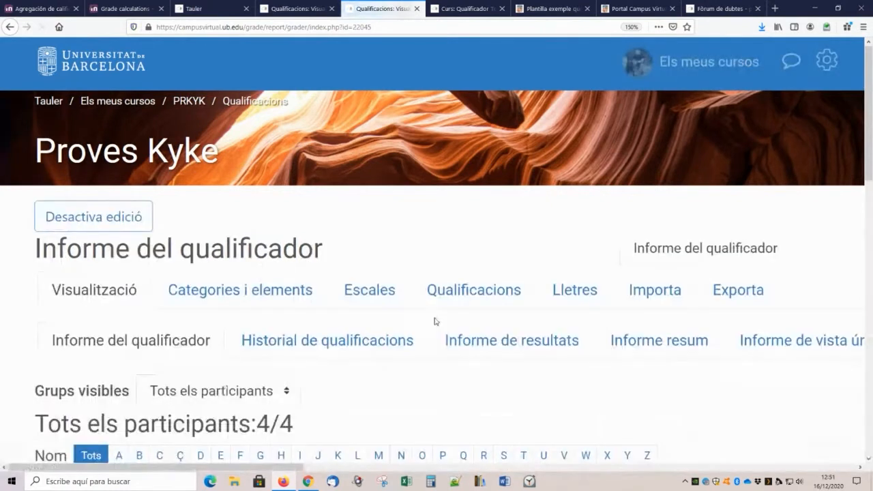
# Step: Examine the editable activity grades and category total columns across the grader report
pyautogui.scroll(-3, 432, 300)
pyautogui.scroll(-6, 430, 287)
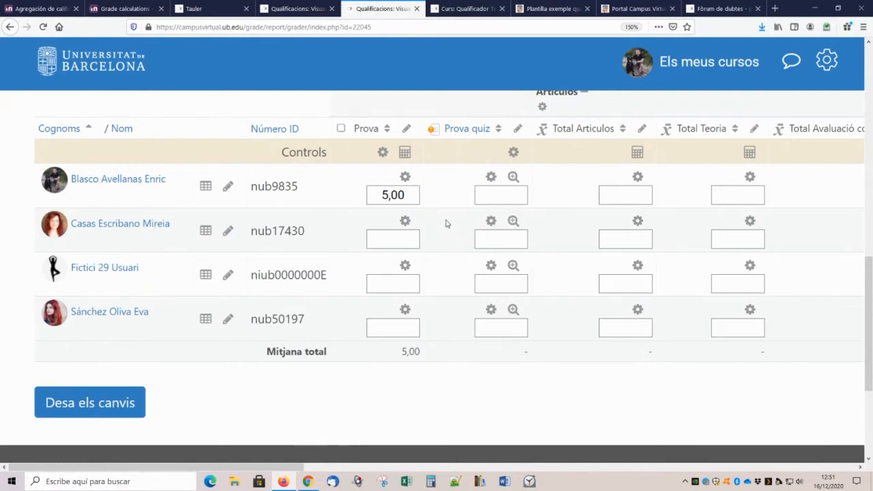
pyautogui.hscroll(2, 447, 223)
pyautogui.hscroll(10, 447, 223)
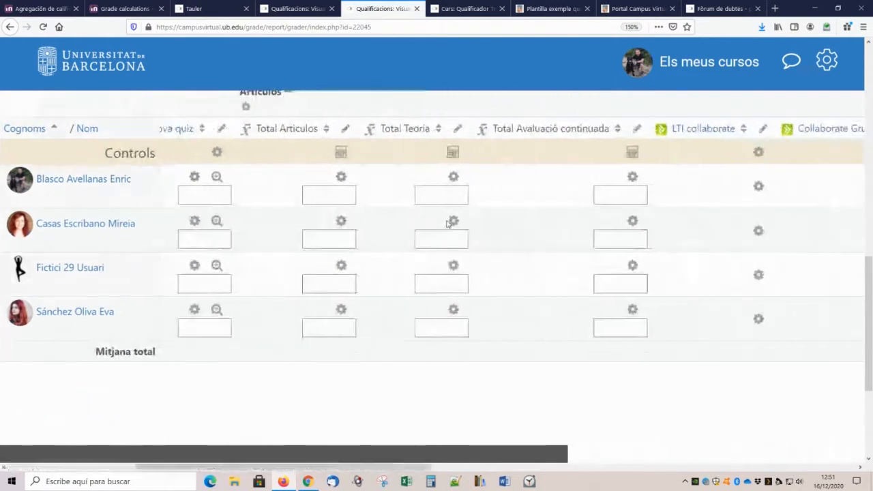
pyautogui.hscroll(-7, 448, 223)
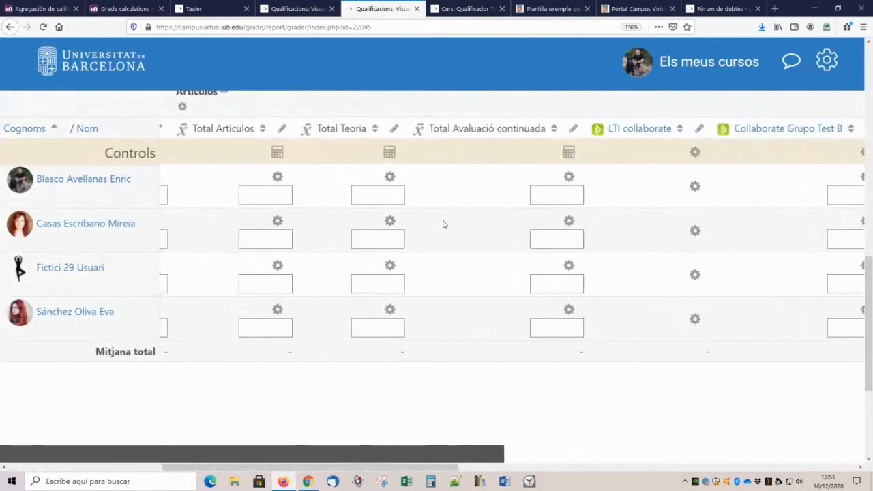
pyautogui.hscroll(-4, 431, 230)
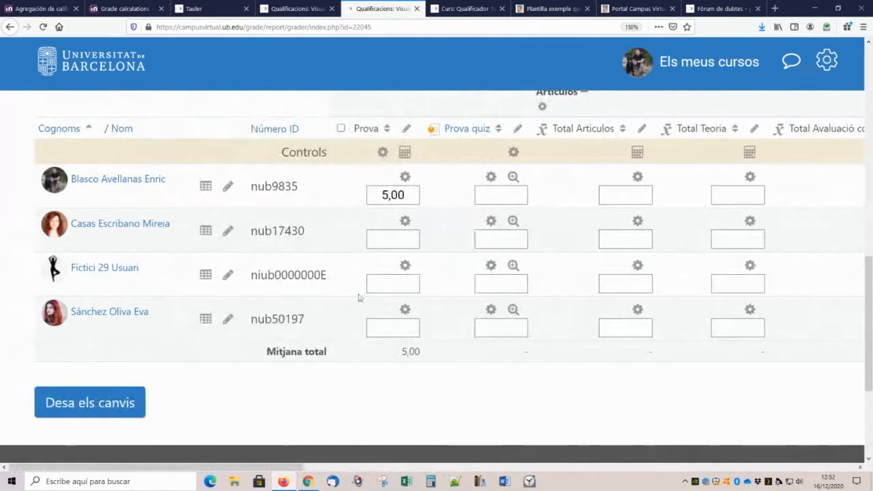
pyautogui.scroll(3, 356, 296)
pyautogui.hotkey('ctrl', '-')
pyautogui.hotkey('ctrl', '-')
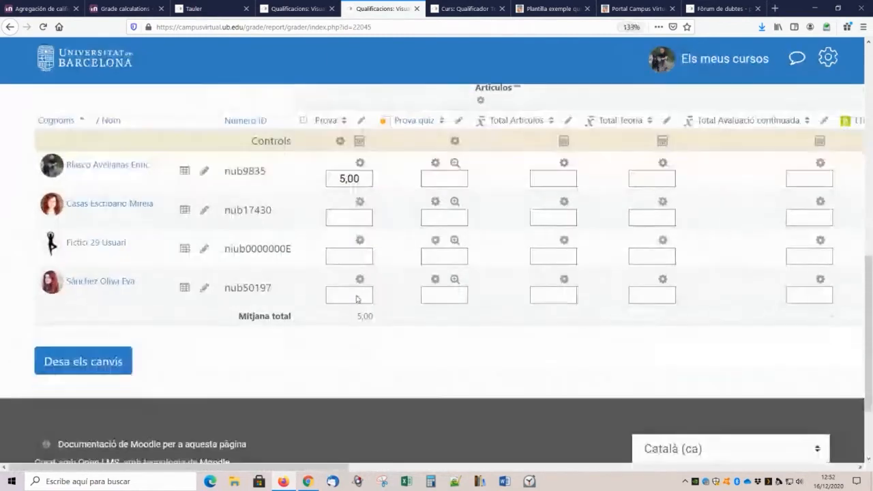
# Step: Open the Proves Kyke categories and items setup and examine its category structure
pyautogui.scroll(5, 356, 299)
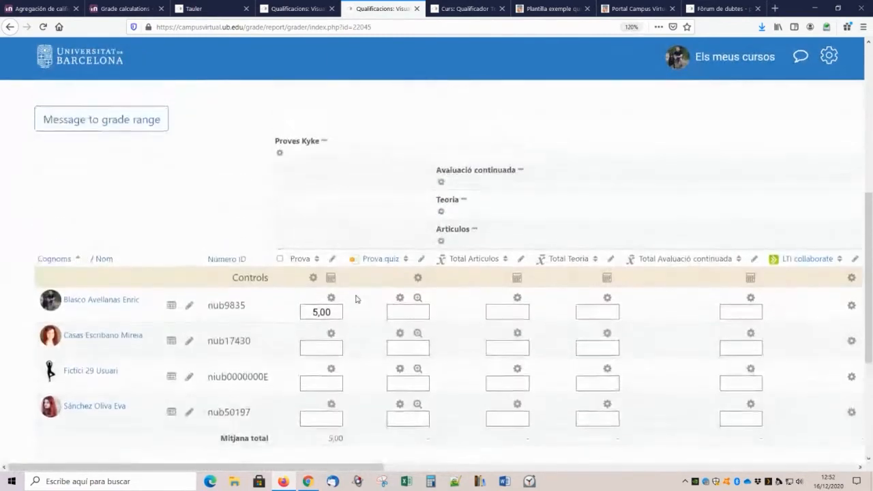
pyautogui.scroll(1, 202, 334)
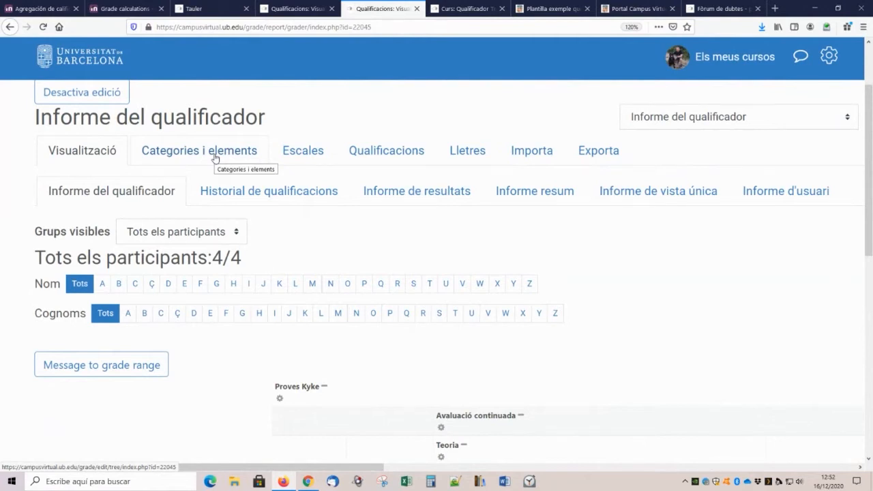
pyautogui.click(180, 158)
pyautogui.scroll(-3, 335, 259)
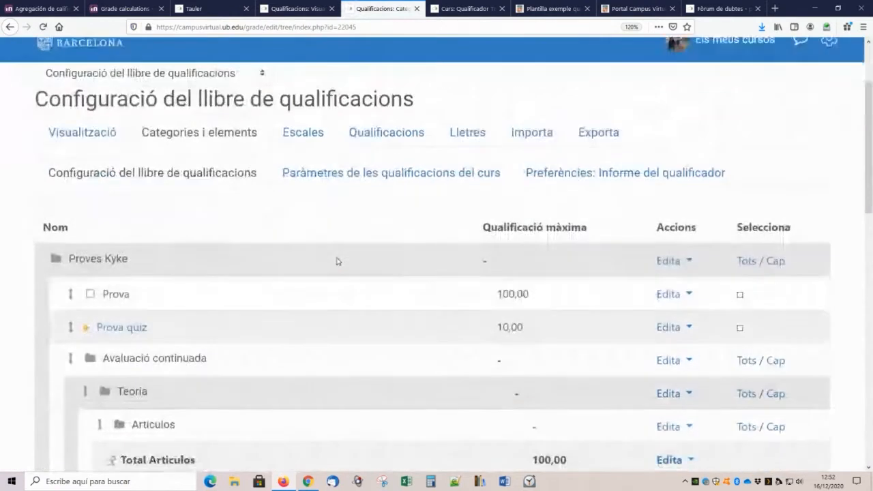
pyautogui.scroll(-5, 336, 262)
pyautogui.scroll(10, 336, 262)
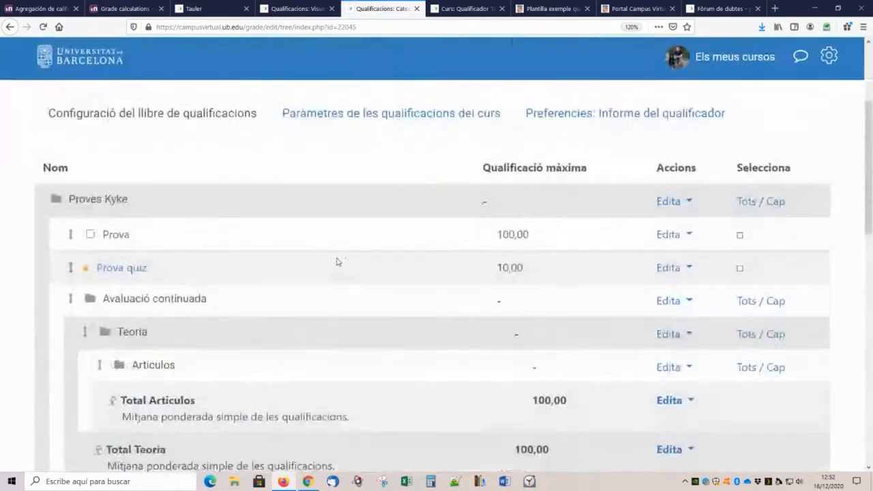
# Step: Switch to the Proves Kyke II gradebook and open its categories and items setup
pyautogui.click(310, 7)
pyautogui.scroll(-5, 331, 151)
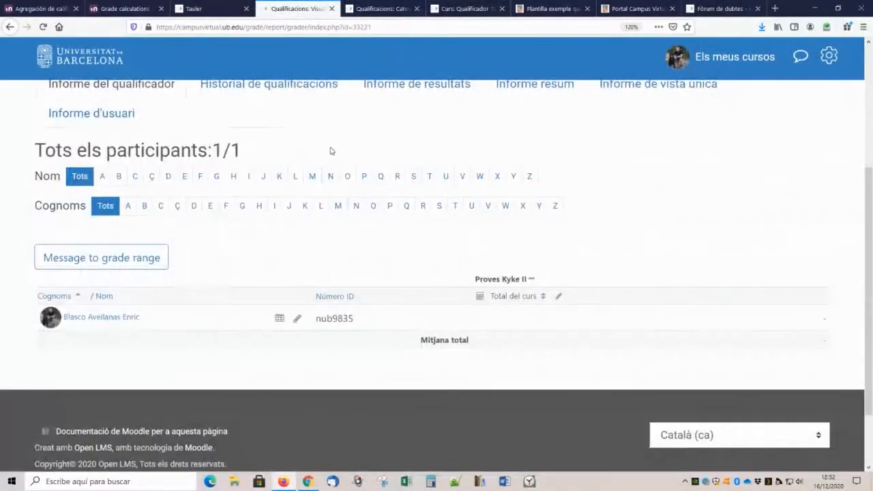
pyautogui.scroll(3, 332, 150)
pyautogui.click(185, 173)
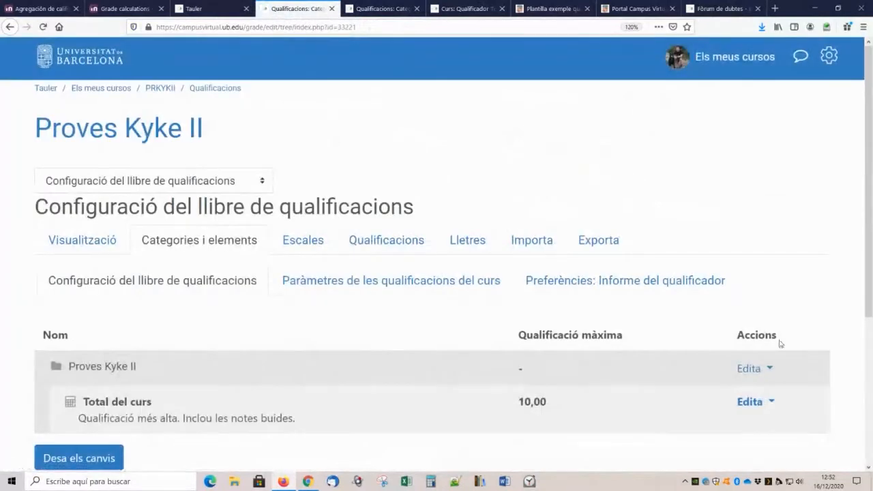
pyautogui.scroll(-2, 673, 357)
pyautogui.scroll(-1, 673, 357)
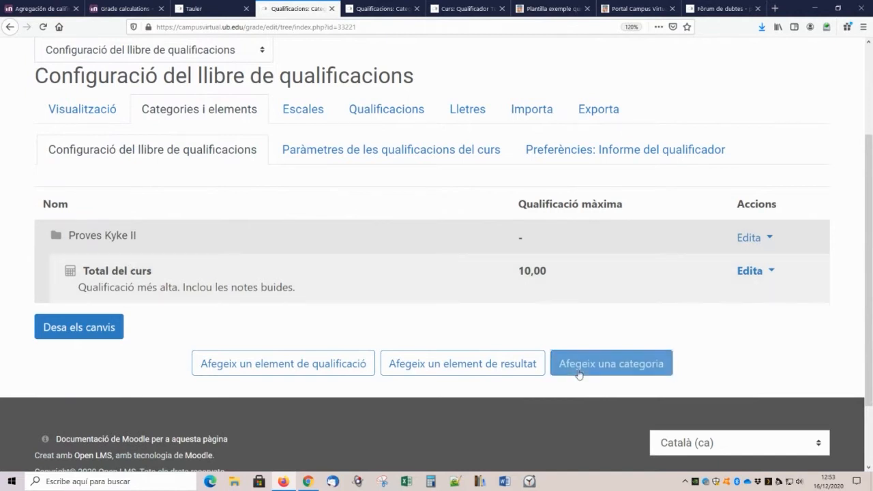
# Step: Start adding a grade category to Proves Kyke II and name it "Categoria única"
pyautogui.click(614, 363)
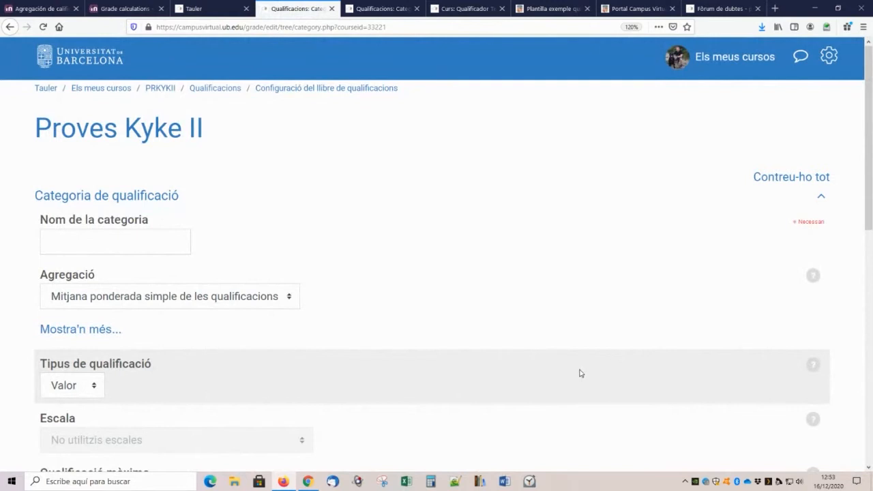
pyautogui.click(140, 244)
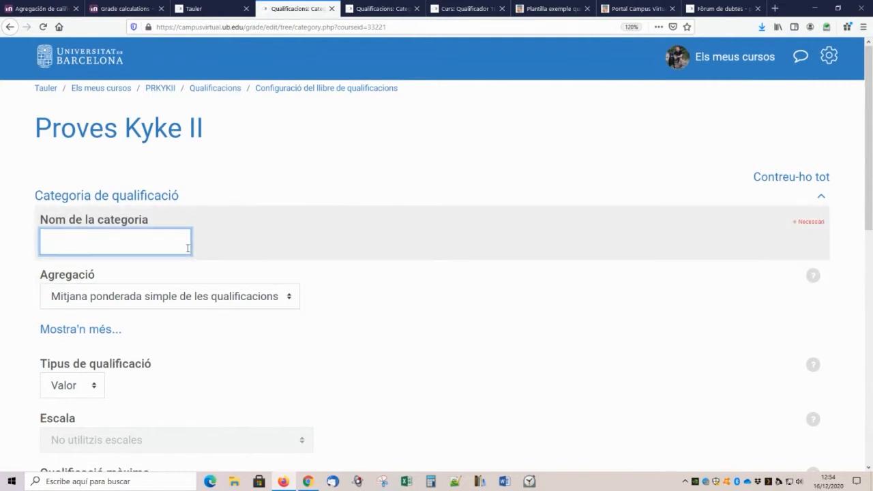
pyautogui.write('Categoria única')
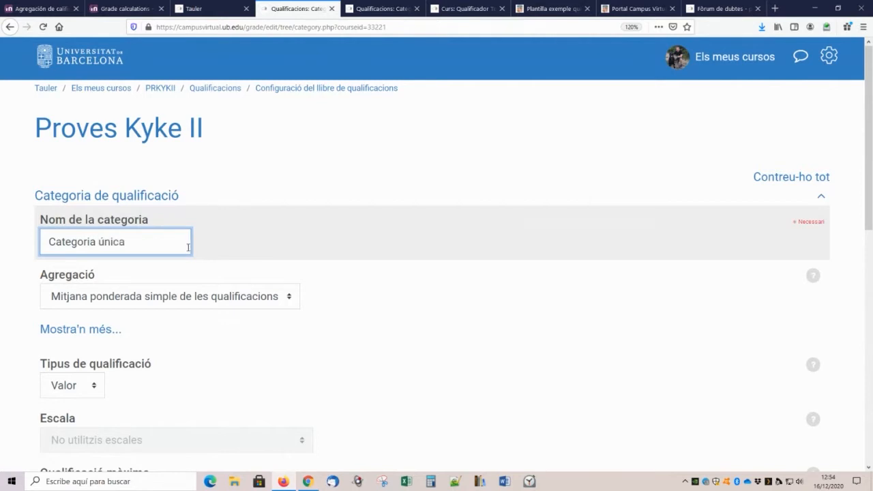
# Step: Check the new category's Agregació options and find the aggregation strategies in the Moodle "Agregación de calificación" documentation
pyautogui.scroll(-1, 206, 275)
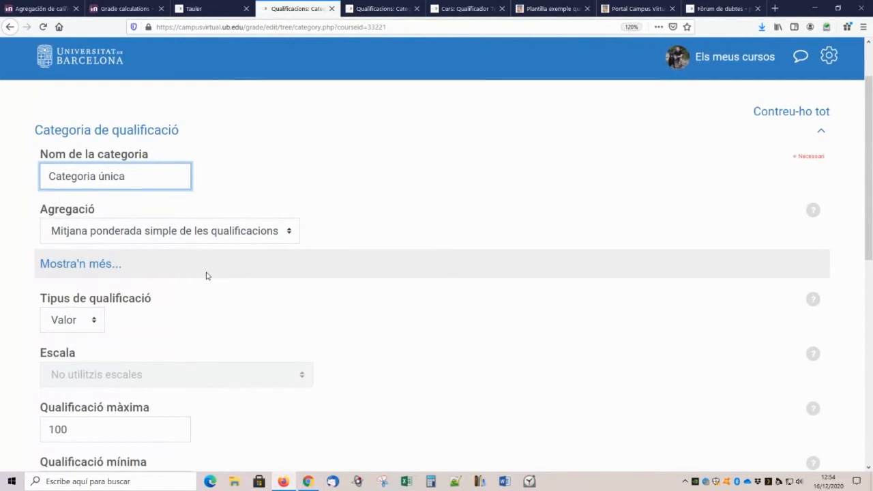
pyautogui.click(290, 232)
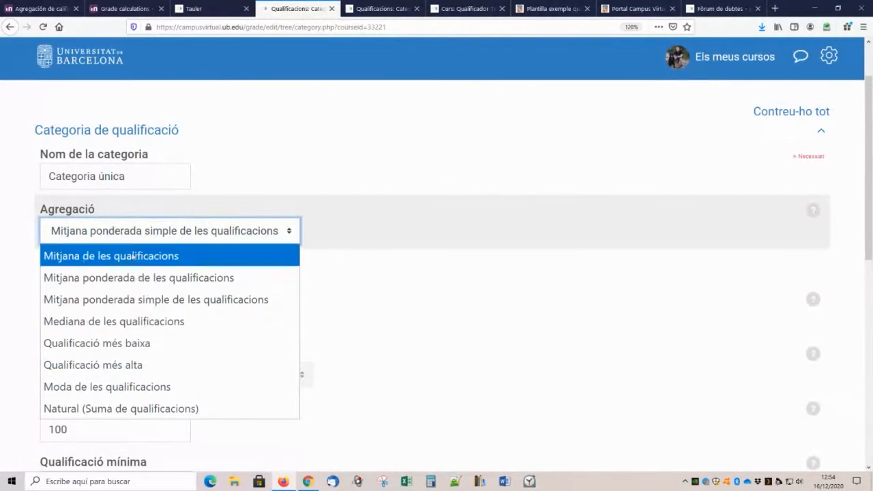
pyautogui.click(64, 14)
pyautogui.scroll(-3, 131, 267)
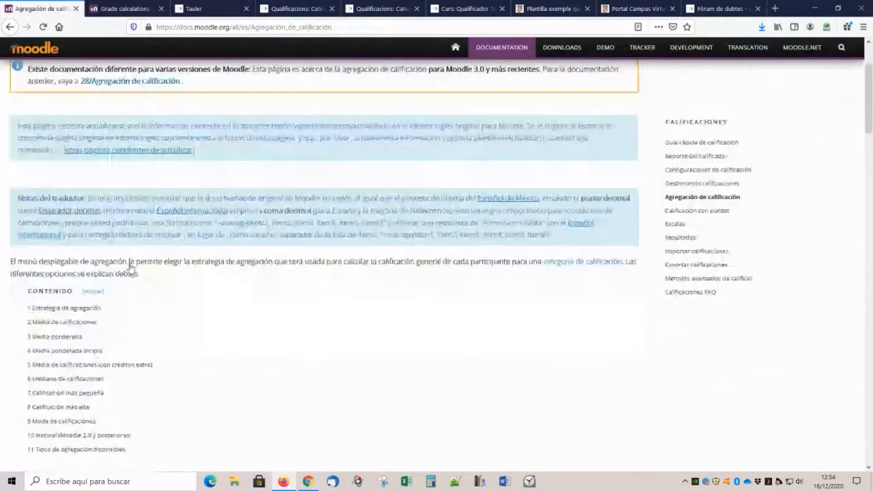
pyautogui.scroll(3, 131, 267)
pyautogui.hotkey('ctrl', 'l')
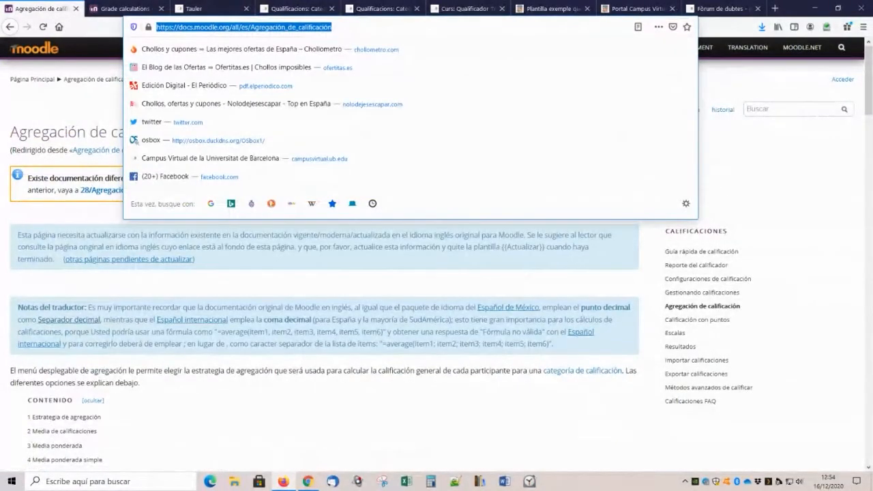
pyautogui.hotkey('alt', 'Tab')
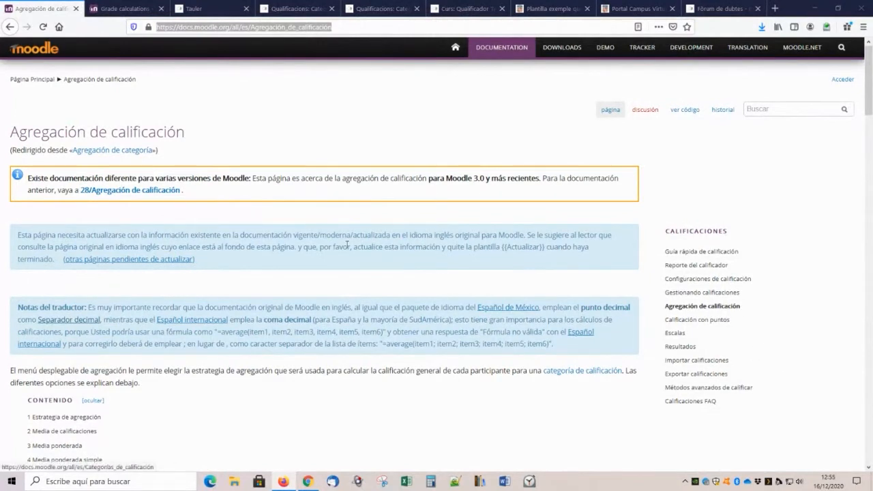
pyautogui.scroll(-3, 312, 268)
pyautogui.scroll(-5, 312, 267)
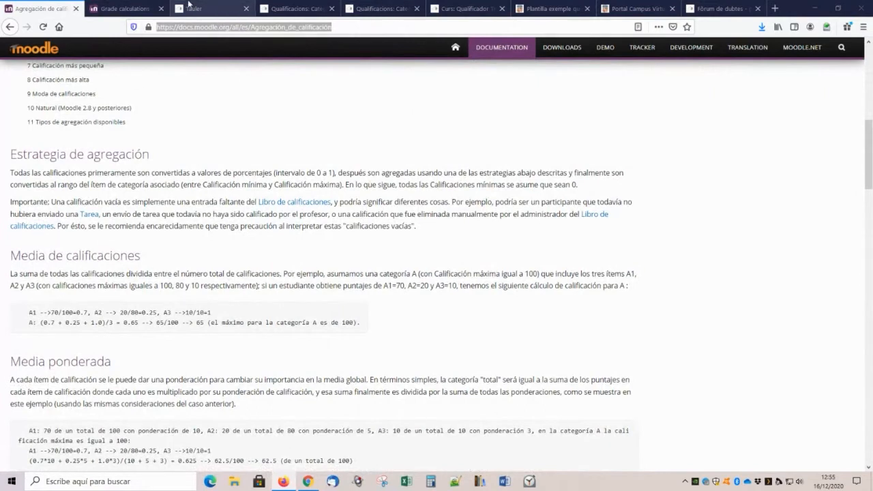
# Step: Return to the Categoria única form and review its Agregació options, keeping the current selection
pyautogui.click(298, 4)
pyautogui.click(273, 230)
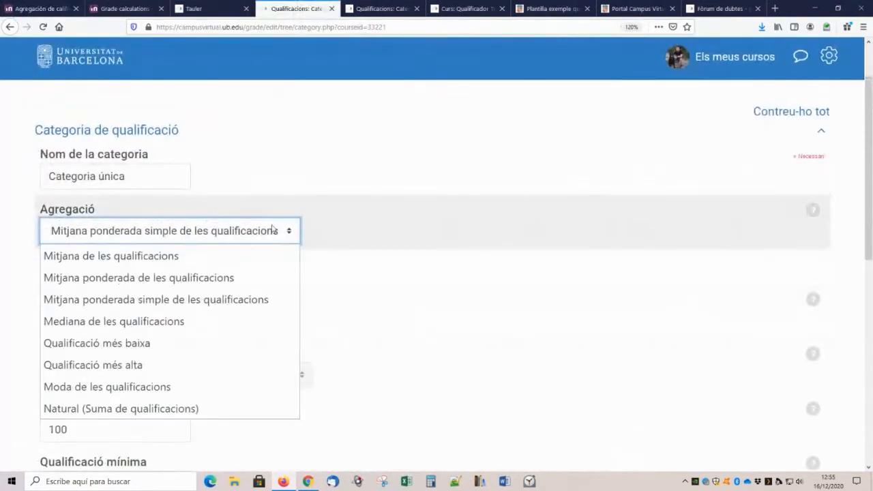
pyautogui.click(273, 231)
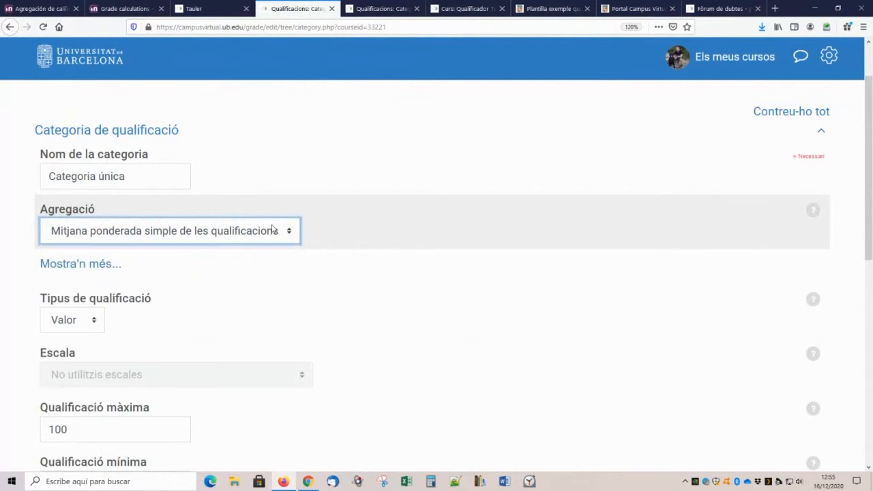
# Step: Read the Media de calificaciones and Media ponderada explanations in the Moodle aggregation documentation
pyautogui.click(130, 6)
pyautogui.click(49, 5)
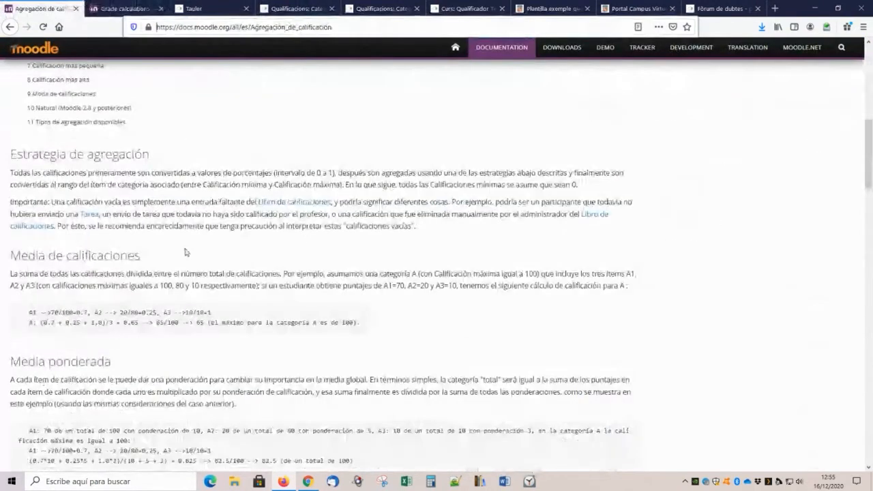
pyautogui.scroll(-1, 40, 207)
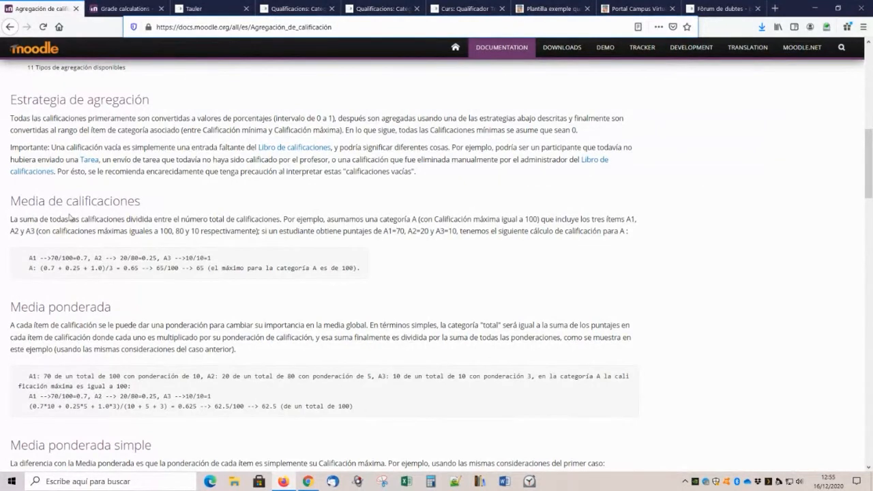
pyautogui.scroll(-2, 85, 213)
pyautogui.scroll(-2, 87, 213)
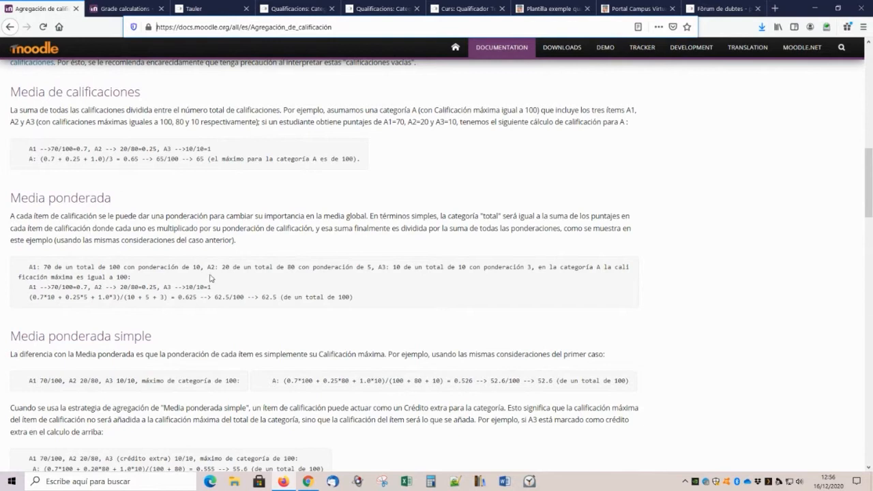
pyautogui.scroll(-1, 211, 279)
pyautogui.scroll(3, 209, 296)
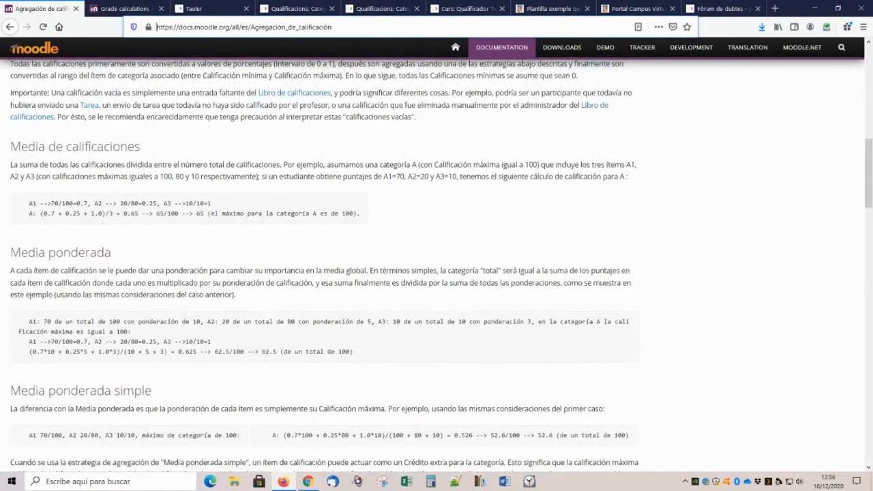
# Step: Enlarge the documentation page to 170% and highlight the calculation example under Media de calificaciones
pyautogui.hotkey('ctrl', '+')
pyautogui.hotkey('ctrl', '+')
pyautogui.hotkey('ctrl', '+')
pyautogui.hotkey('ctrl', '+')
pyautogui.hotkey('ctrl', '+')
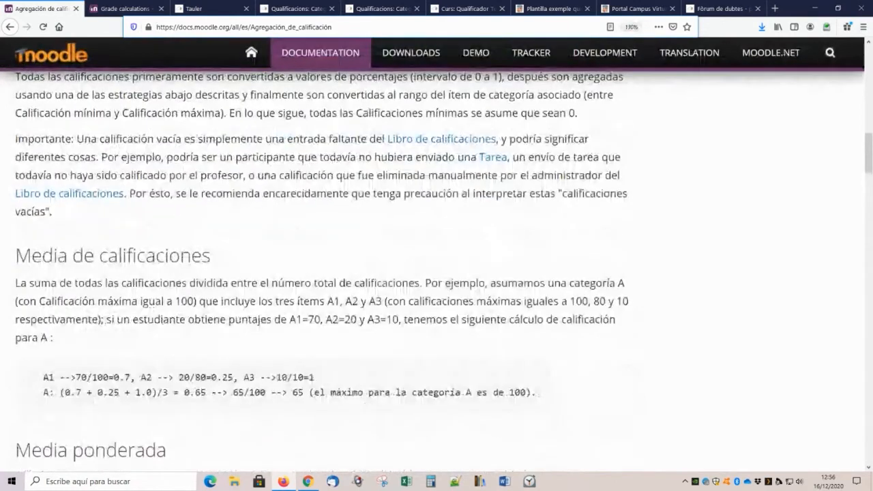
pyautogui.scroll(-1, 476, 265)
pyautogui.scroll(-1, 476, 265)
pyautogui.moveTo(50, 259); pyautogui.dragTo(650, 273)
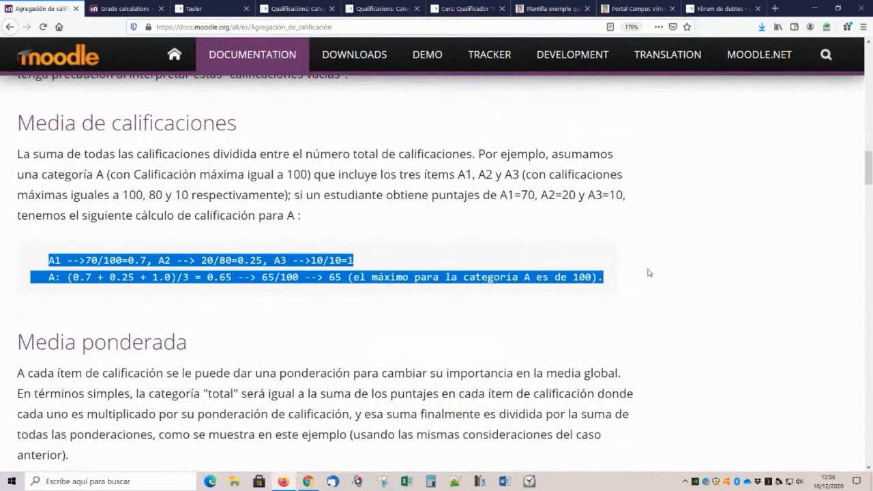
# Step: Compare the Media ponderada and Media ponderada simple examples, highlighting "A2 20/80" and its maximum grade of 80
pyautogui.scroll(-3, 649, 273)
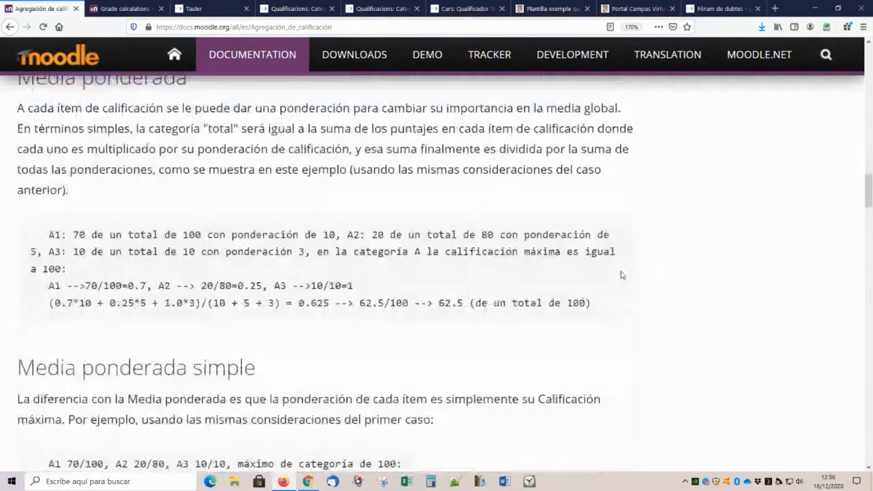
pyautogui.scroll(-2, 487, 312)
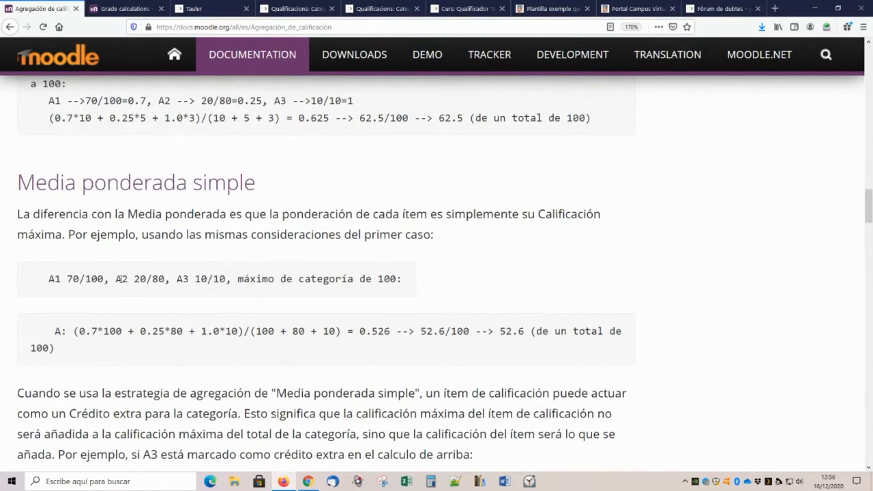
pyautogui.moveTo(116, 279); pyautogui.dragTo(164, 279)
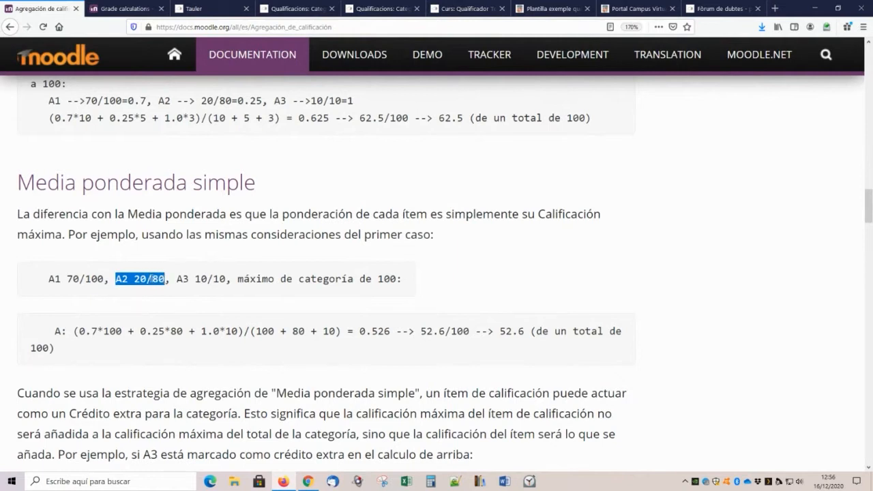
pyautogui.click(164, 278)
pyautogui.moveTo(151, 279); pyautogui.dragTo(166, 279)
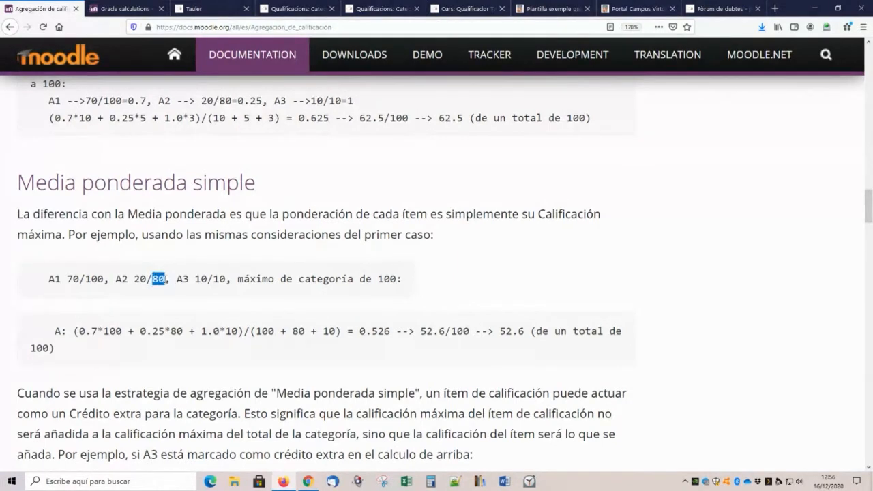
pyautogui.scroll(4, 228, 298)
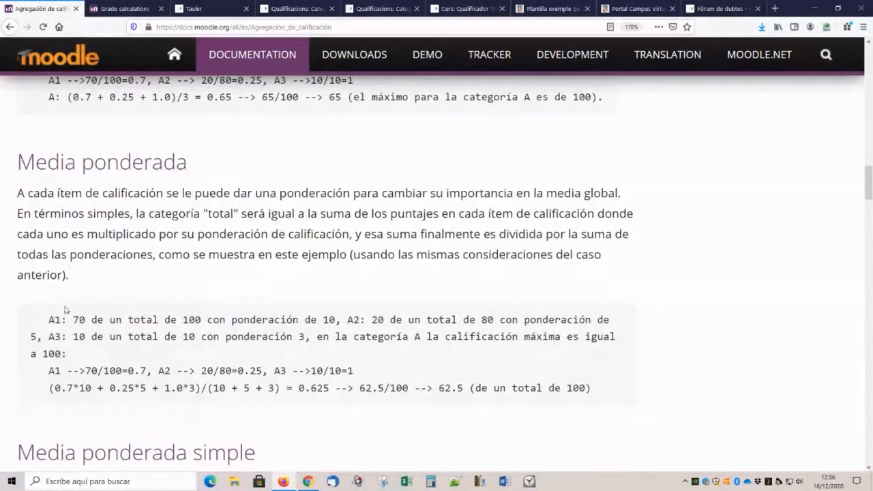
pyautogui.scroll(-4, 98, 263)
# Step: Examine the documentation on mean with extra credits, median, lowest grade, highest grade and mode aggregation
pyautogui.scroll(-4, 191, 259)
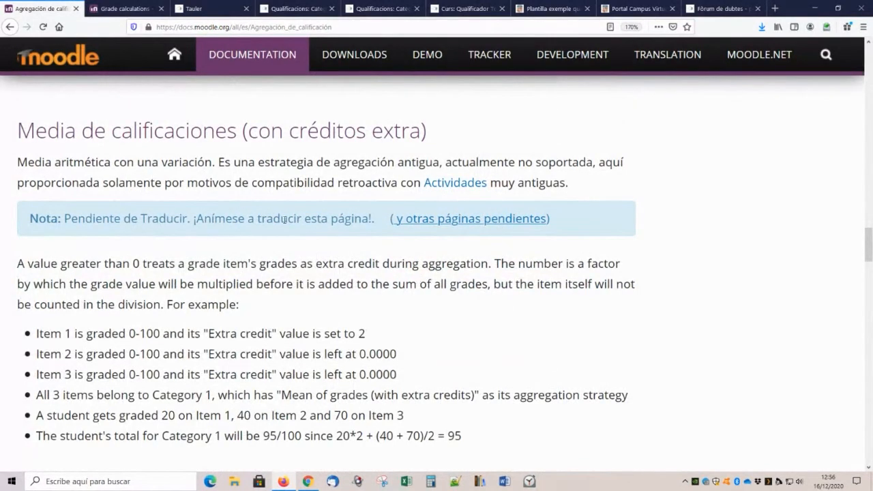
pyautogui.scroll(-1, 357, 237)
pyautogui.scroll(-5, 356, 233)
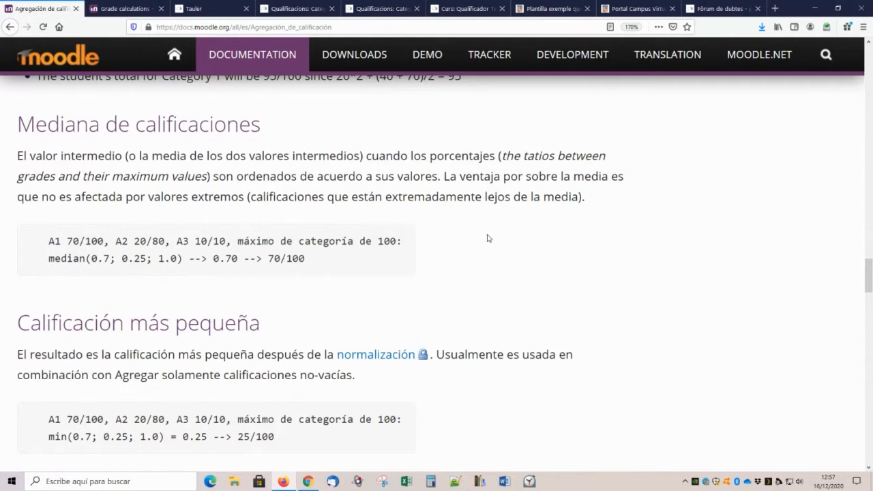
pyautogui.scroll(-3, 491, 240)
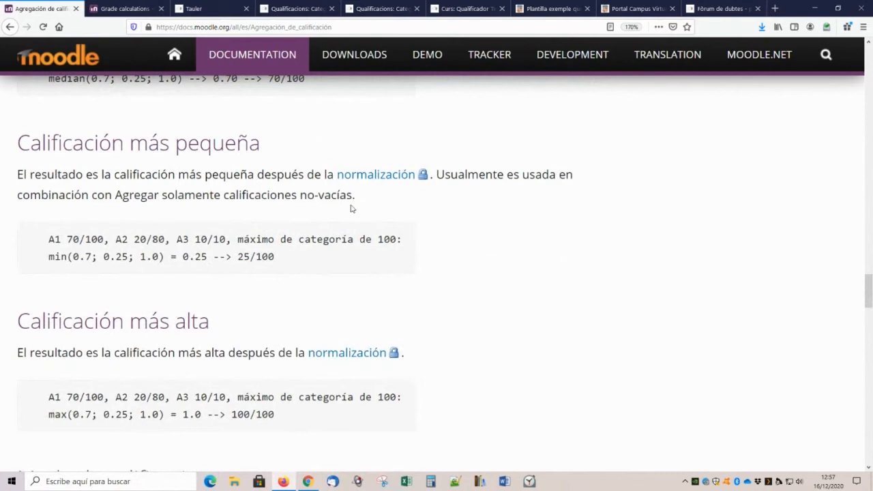
pyautogui.scroll(-2, 209, 275)
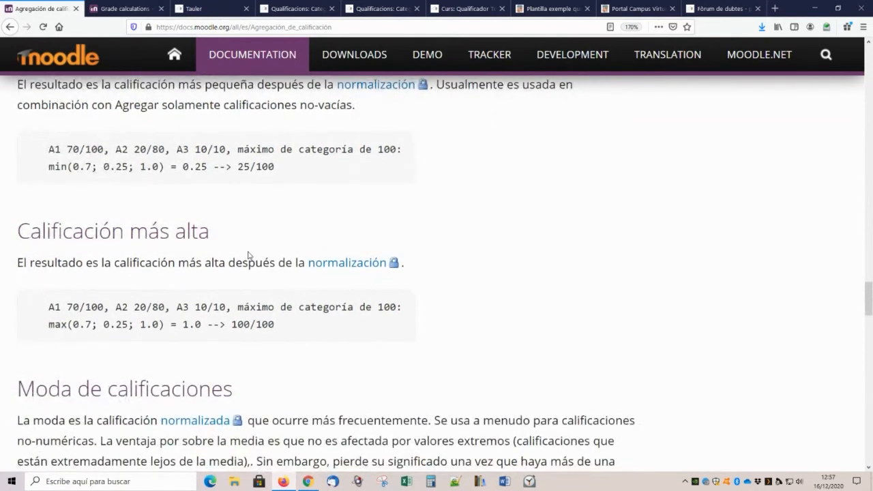
pyautogui.scroll(-4, 249, 256)
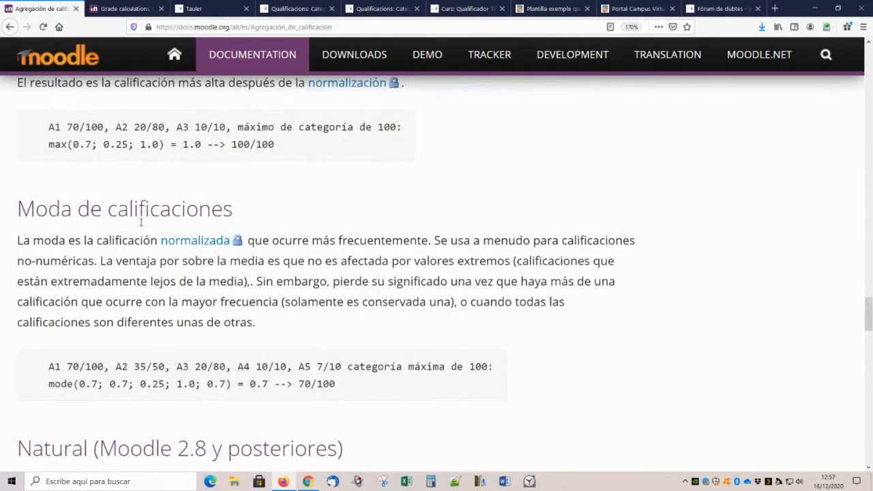
pyautogui.scroll(-2, 341, 236)
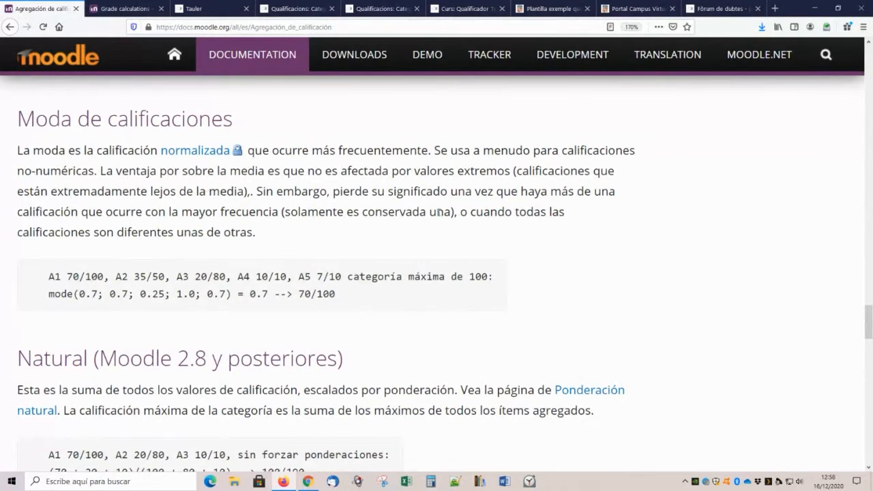
# Step: Read the Natural (Moodle 2.8 y posteriores) section of the documentation, including its calculation examples and the note on scales
pyautogui.scroll(-3, 381, 256)
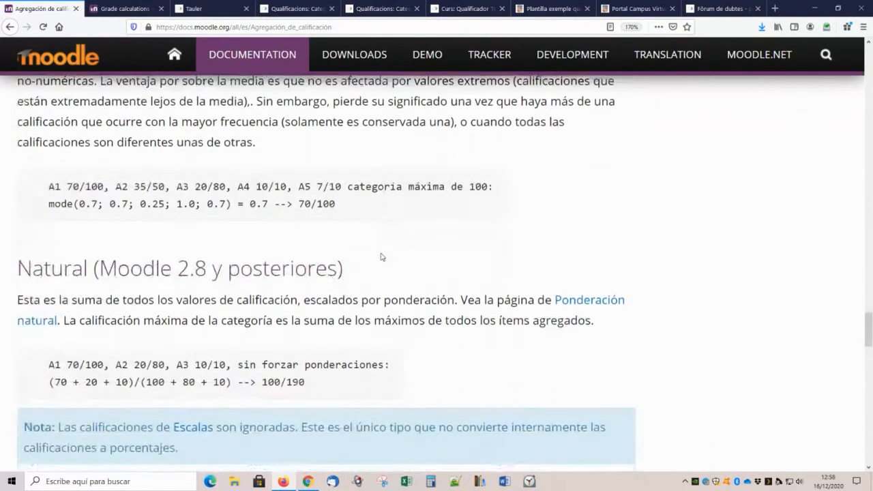
pyautogui.scroll(-10, 380, 257)
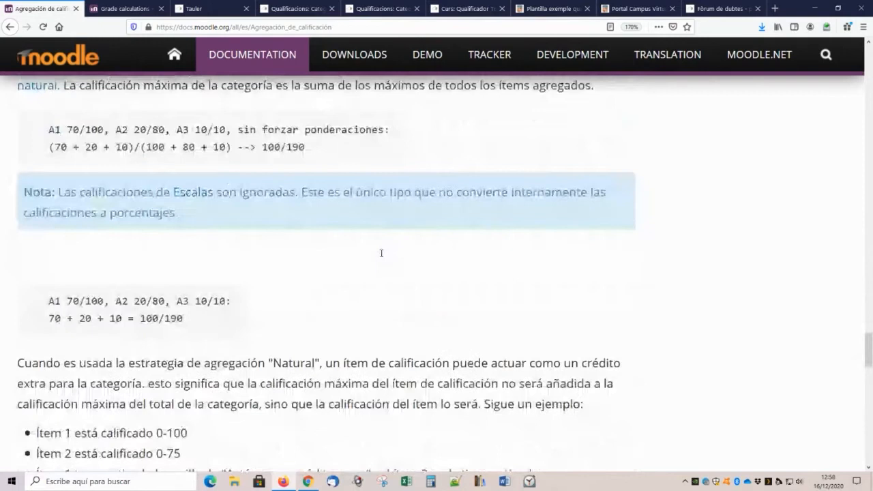
pyautogui.scroll(-4, 381, 257)
pyautogui.scroll(11, 380, 256)
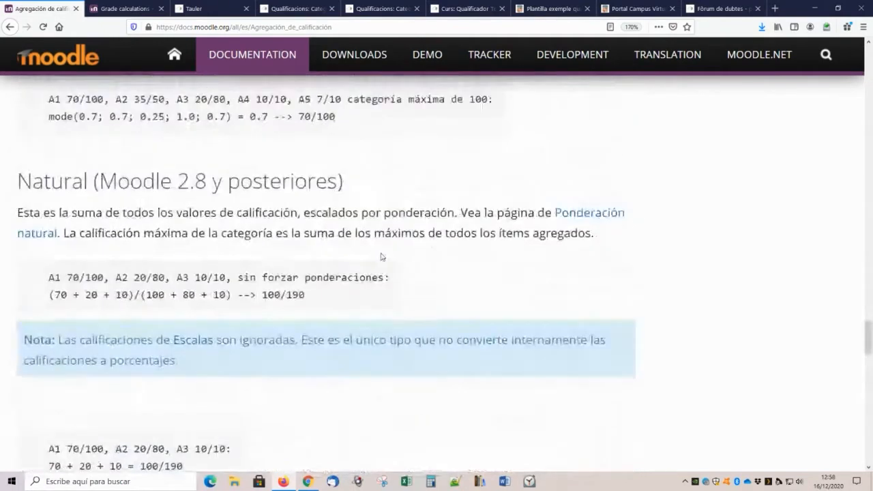
pyautogui.scroll(-2, 310, 270)
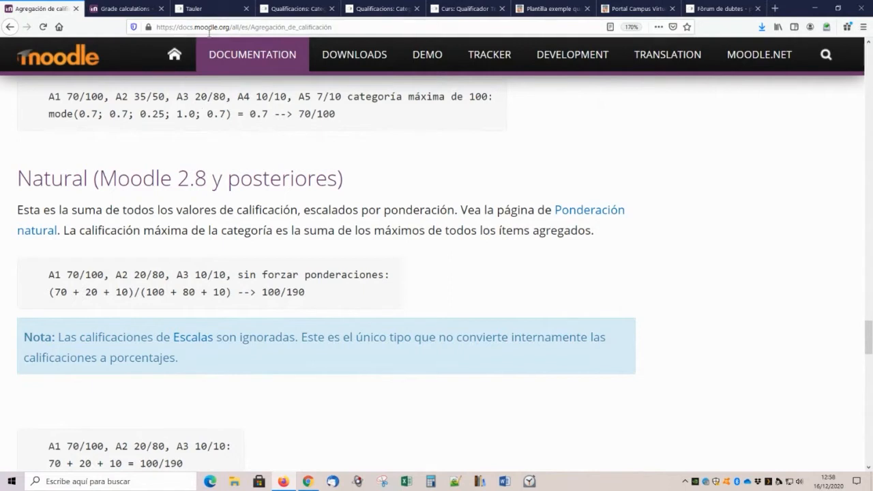
# Step: Return to the Categoria única form, enlarge it to 150% and set its aggregation to Mitjana de les qualificacions
pyautogui.click(307, 7)
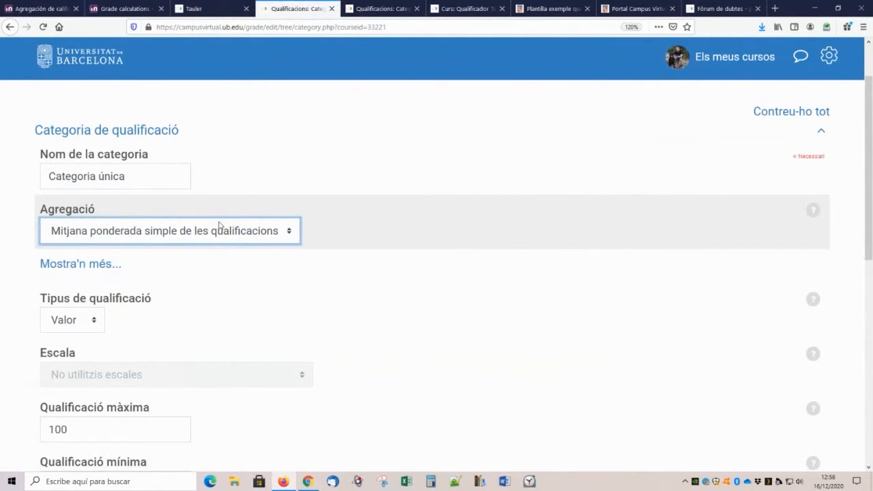
pyautogui.hotkey('ctrl', '+')
pyautogui.hotkey('ctrl', '+')
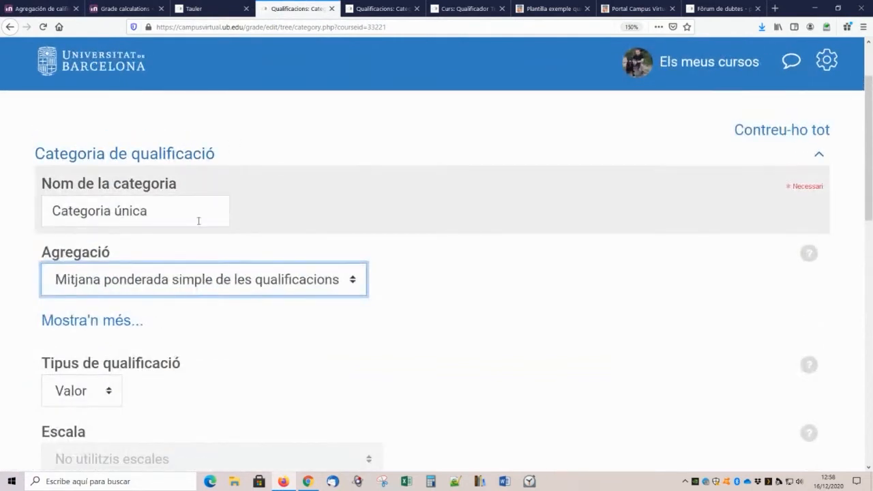
pyautogui.click(330, 153)
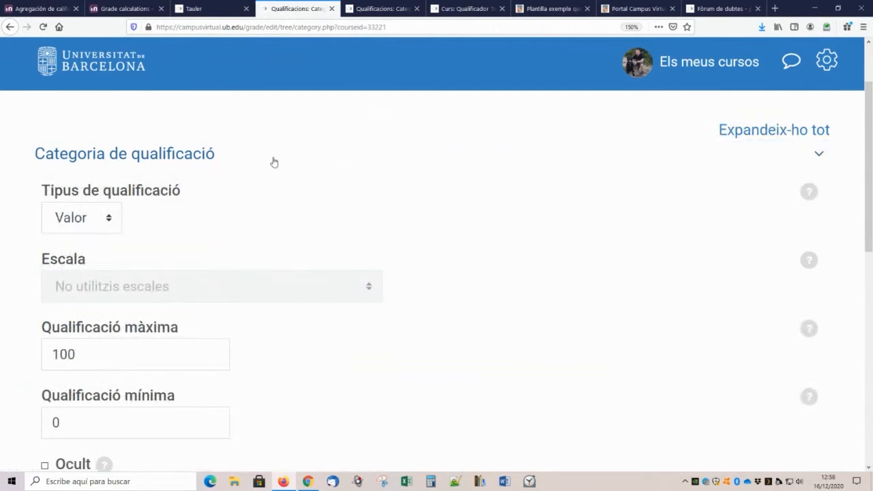
pyautogui.click(140, 155)
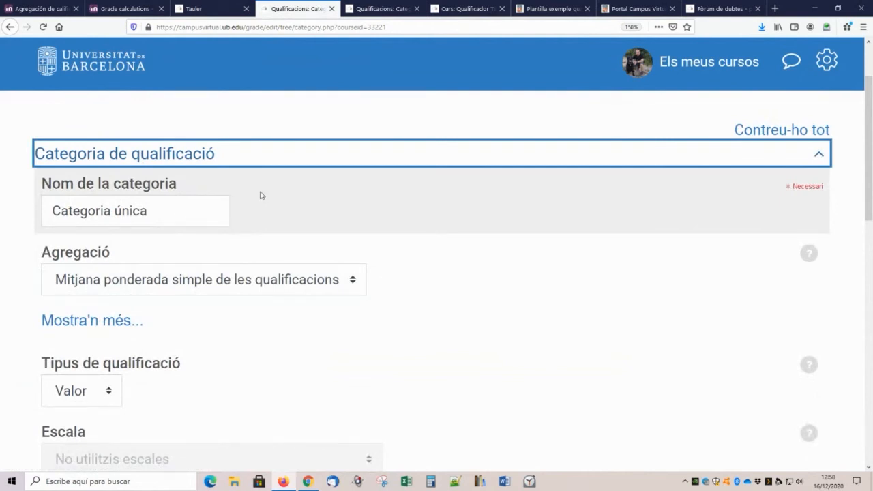
pyautogui.click(232, 285)
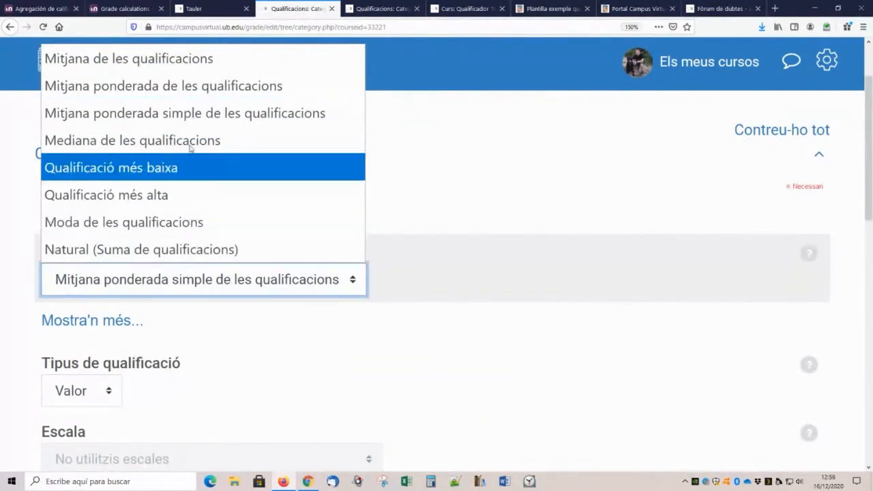
pyautogui.click(178, 68)
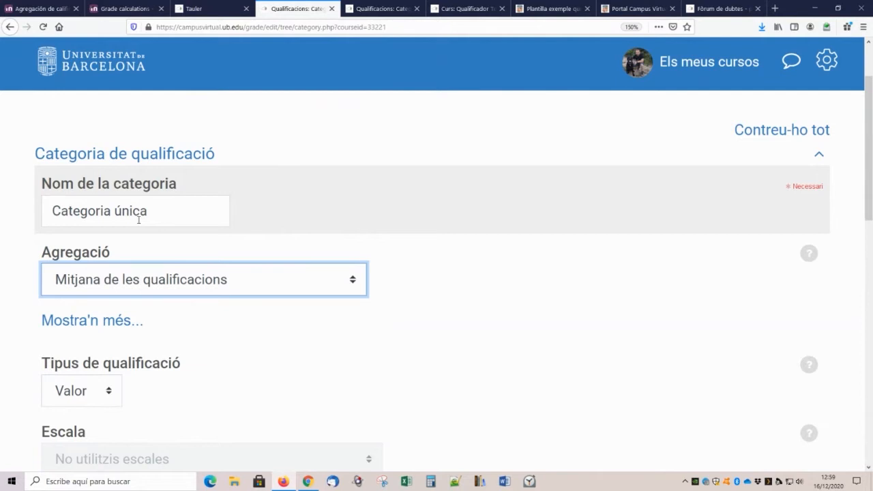
pyautogui.click(161, 282)
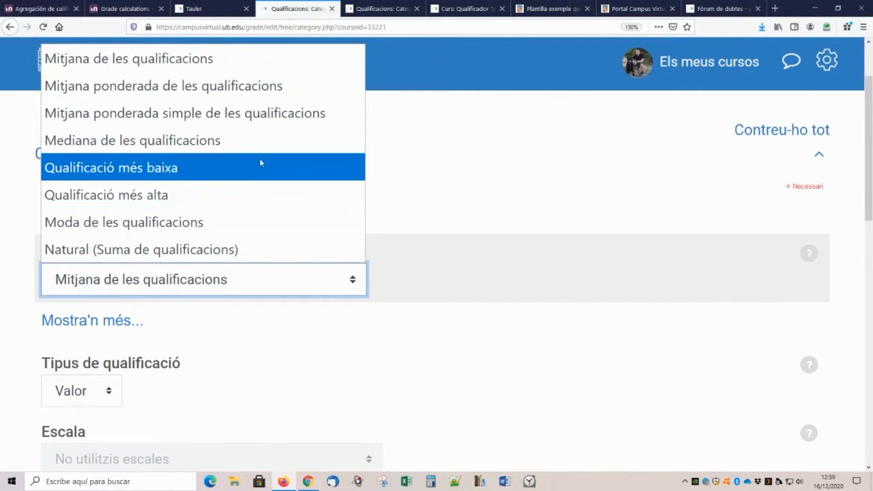
pyautogui.click(258, 61)
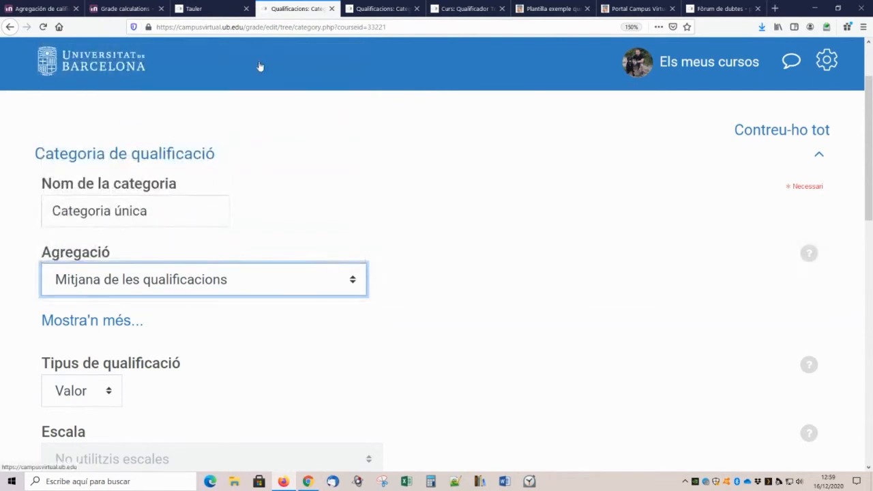
# Step: Reveal the advanced aggregation options and switch Exclou les qualificacions buides off and back on
pyautogui.click(120, 321)
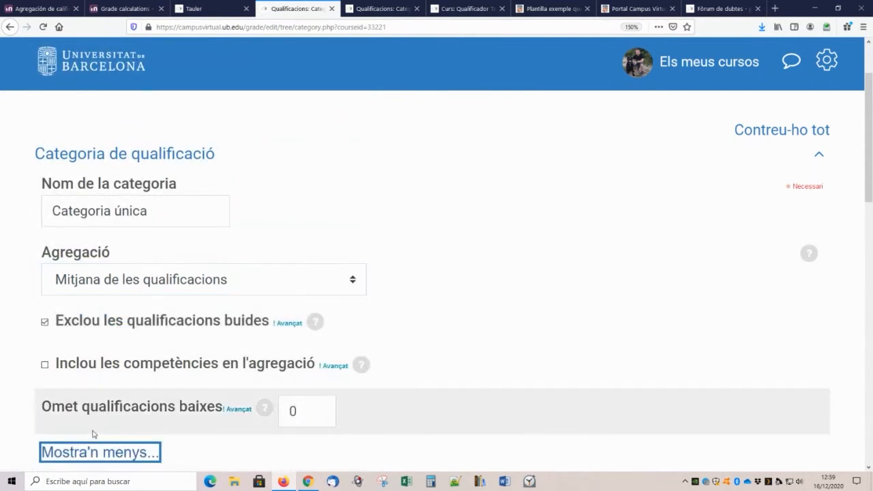
pyautogui.click(82, 453)
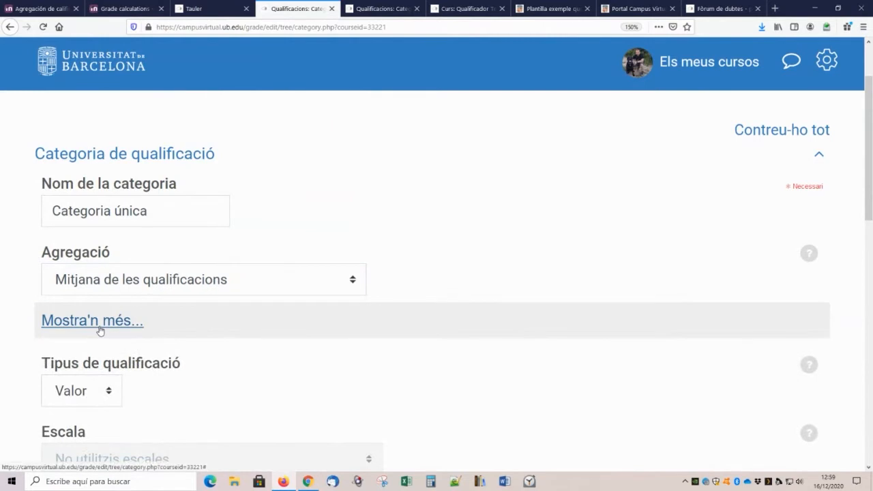
pyautogui.click(100, 331)
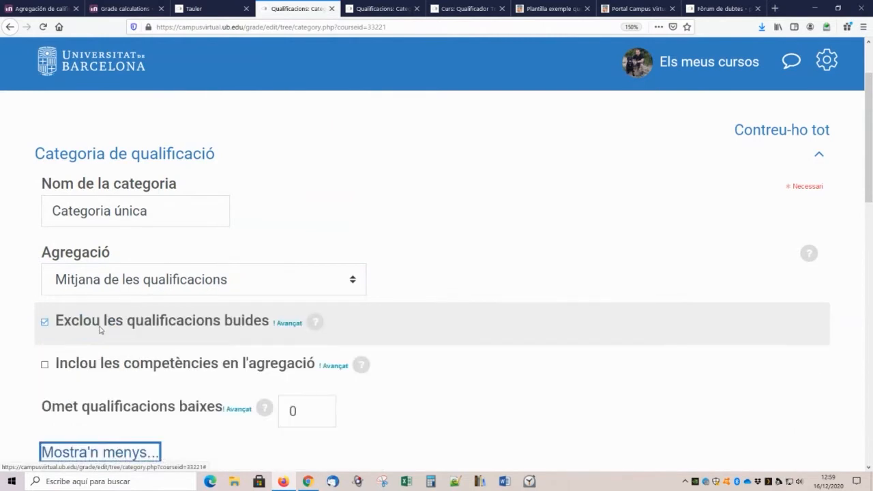
pyautogui.scroll(-2, 332, 225)
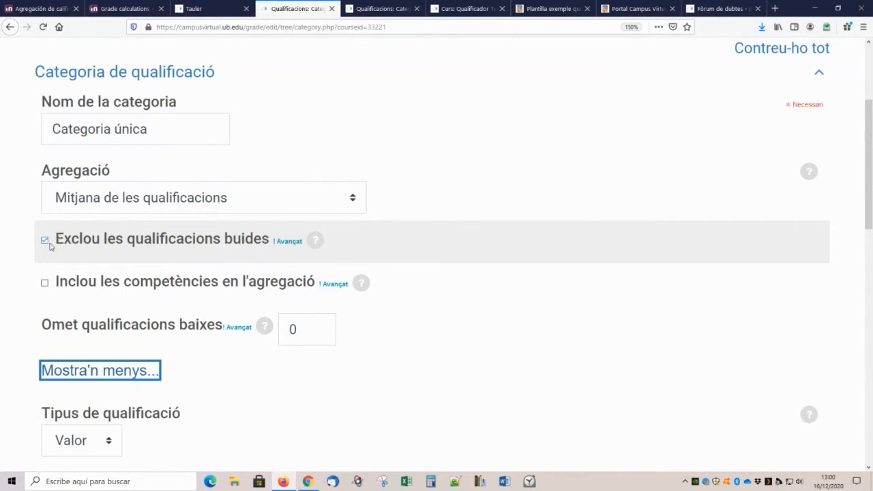
pyautogui.click(45, 241)
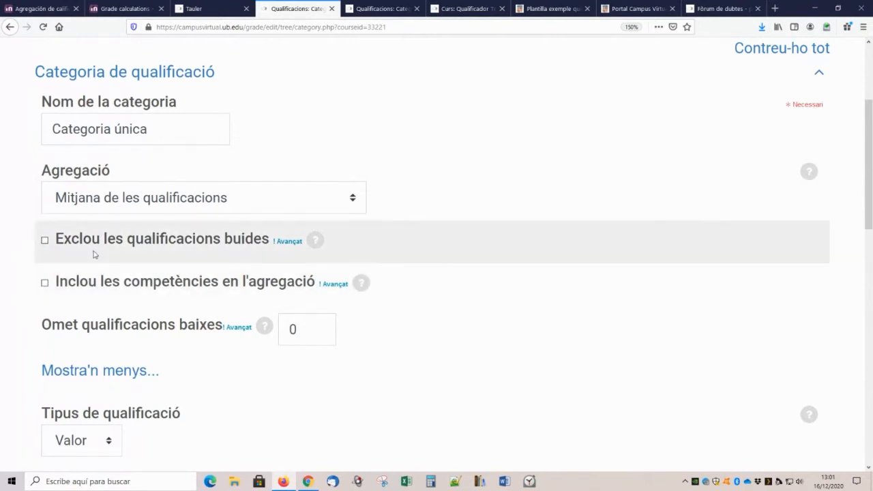
pyautogui.click(45, 240)
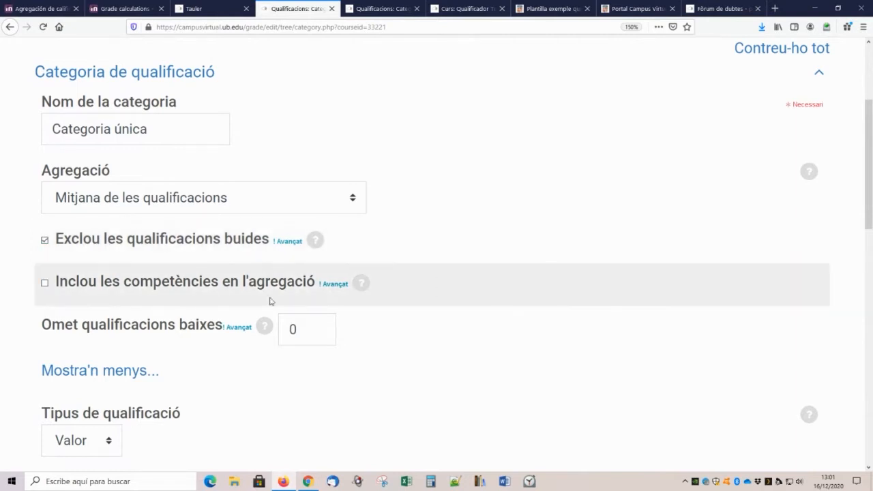
# Step: Read the help for excluding empty grades, including competencies in the aggregation and omitting low grades
pyautogui.scroll(-2, 232, 302)
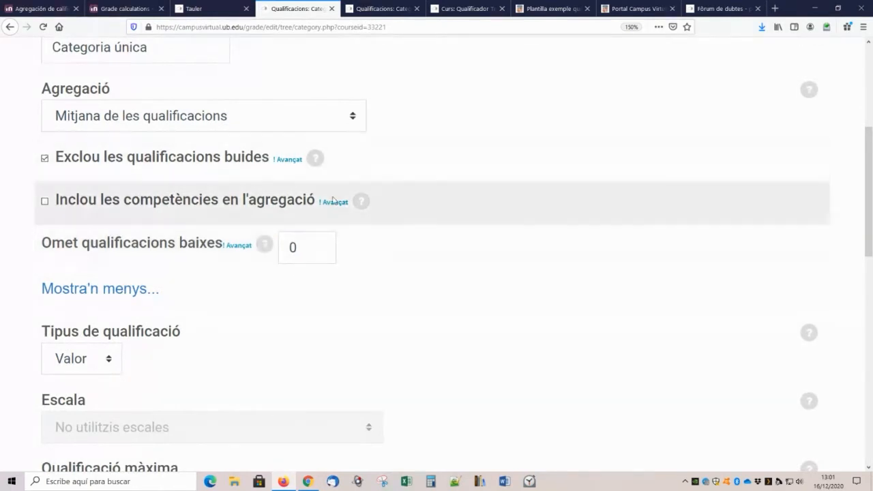
pyautogui.click(316, 157)
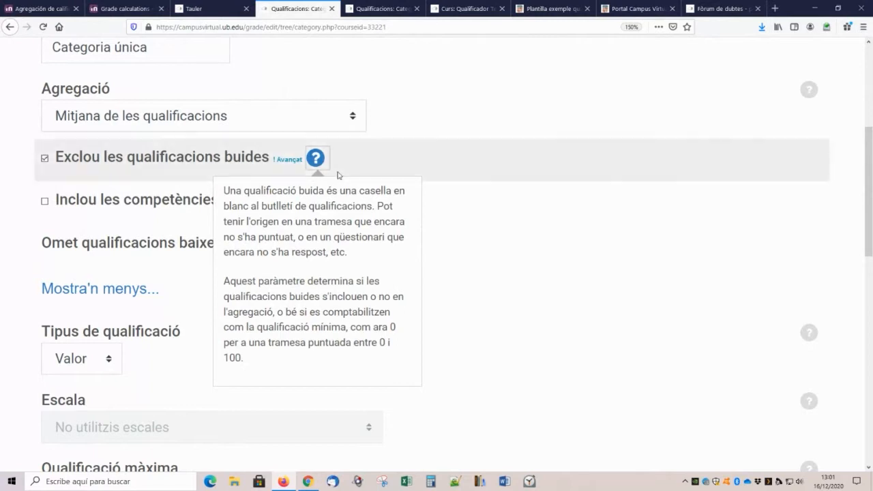
pyautogui.click(438, 165)
pyautogui.click(365, 200)
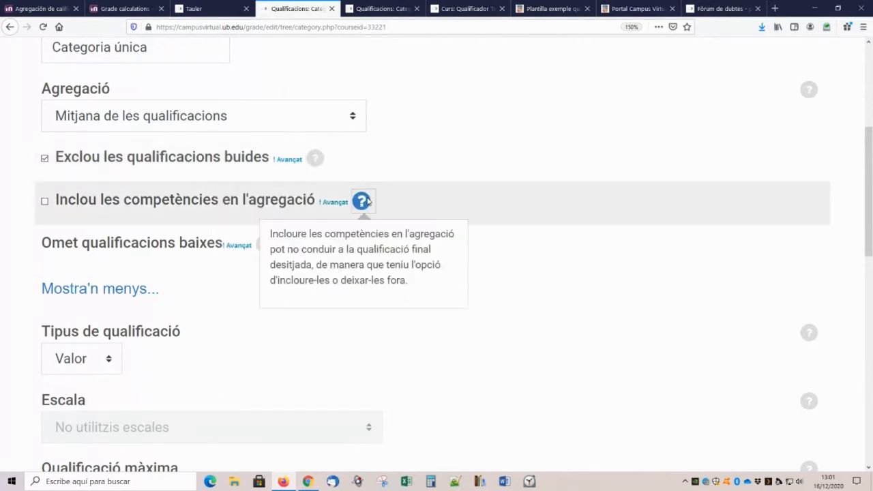
pyautogui.click(528, 307)
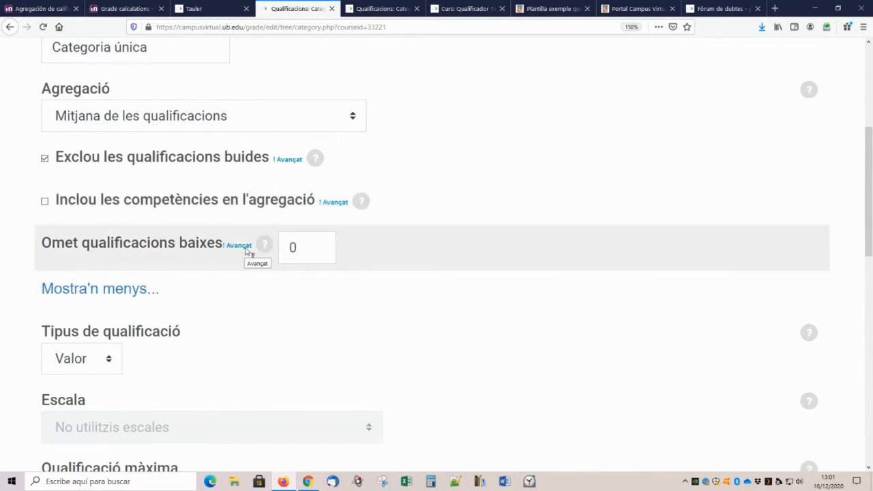
pyautogui.click(264, 243)
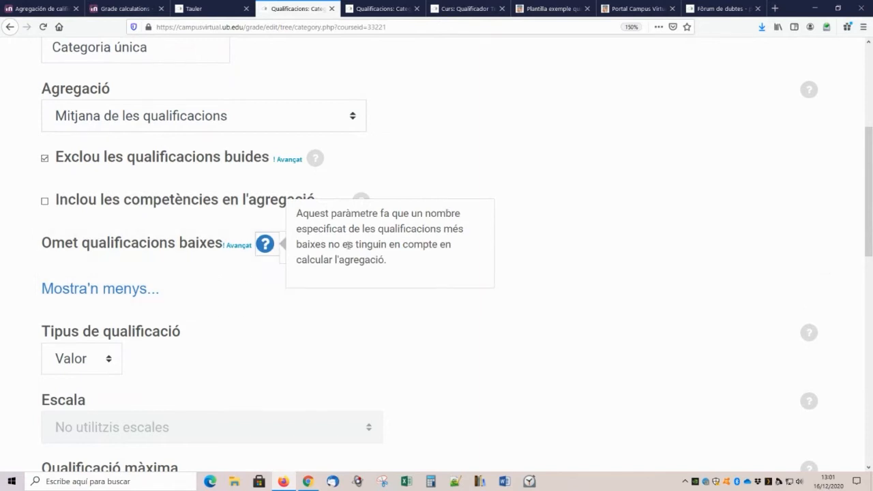
pyautogui.click(384, 262)
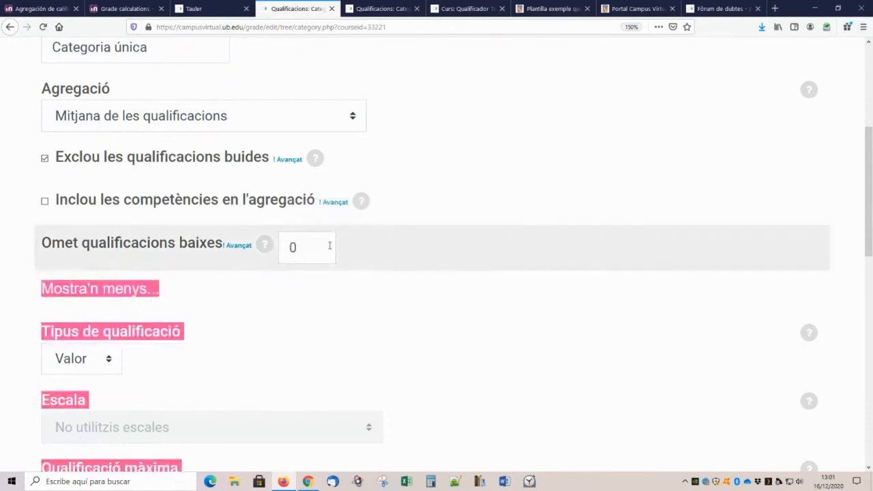
pyautogui.click(281, 294)
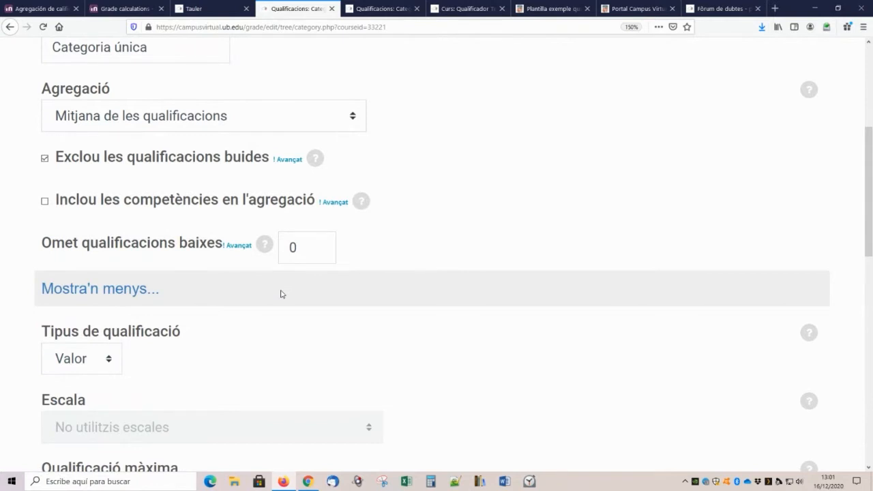
# Step: Choose Valor as the category's grade type and set its maximum grade to 10
pyautogui.scroll(-2, 202, 282)
pyautogui.click(110, 279)
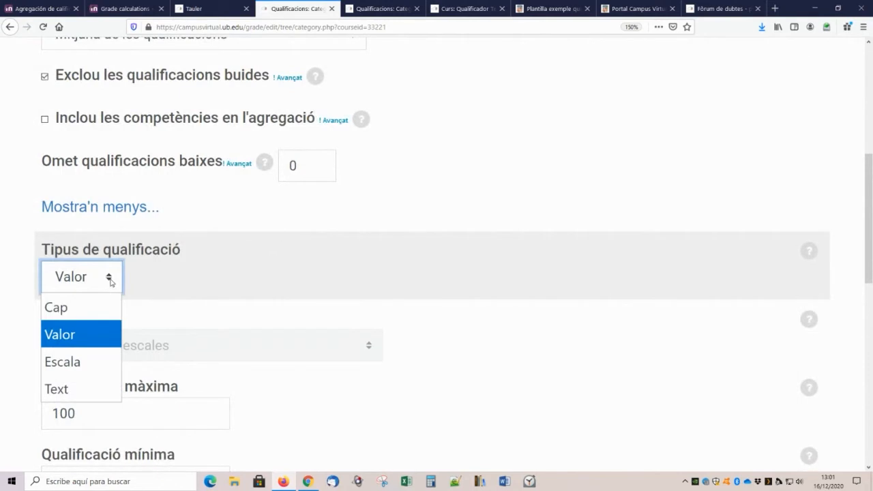
pyautogui.click(96, 336)
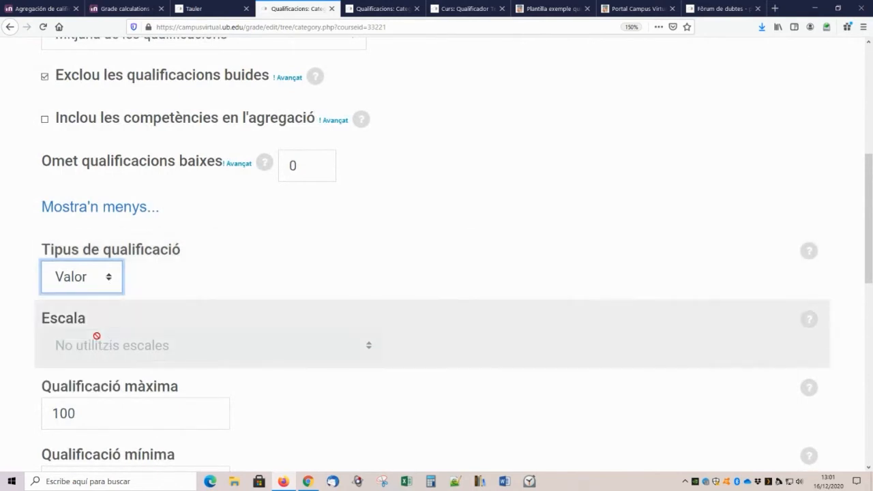
pyautogui.click(299, 275)
pyautogui.scroll(-3, 300, 273)
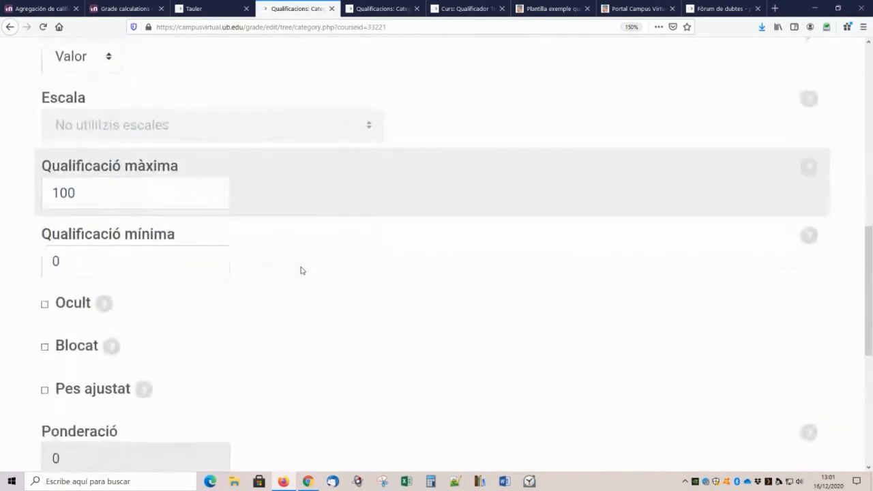
pyautogui.click(164, 173)
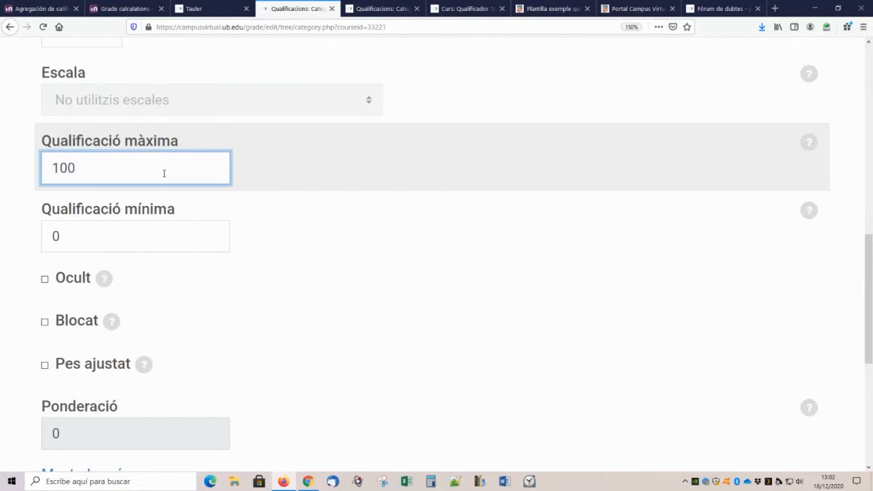
pyautogui.press('BackSpace')
# Step: Read the help explanation for the Pes ajustat option
pyautogui.scroll(-2, 214, 218)
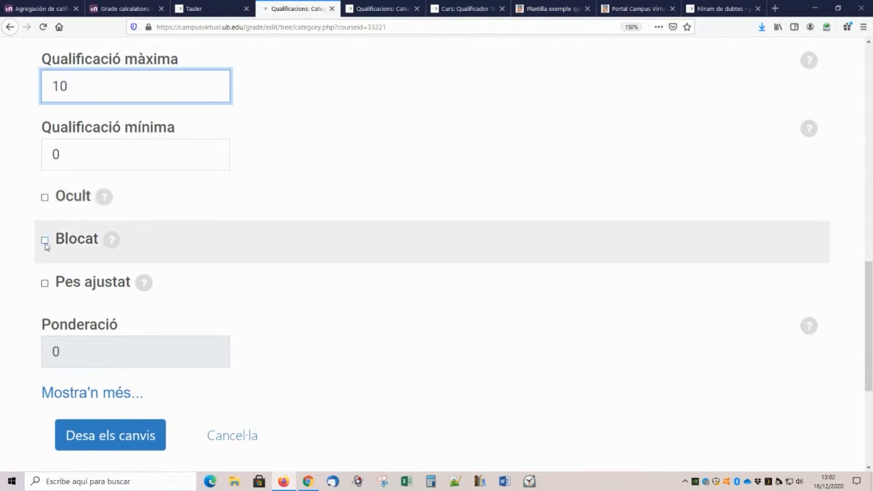
pyautogui.click(145, 285)
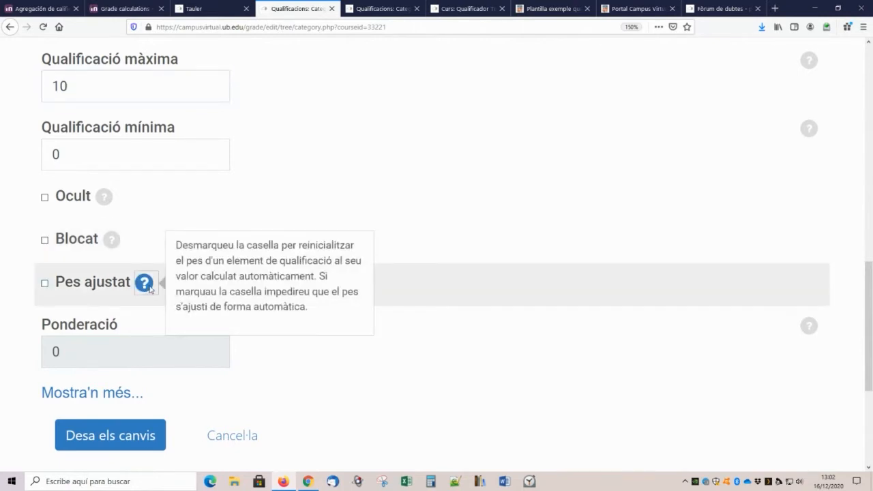
pyautogui.scroll(-2, 321, 206)
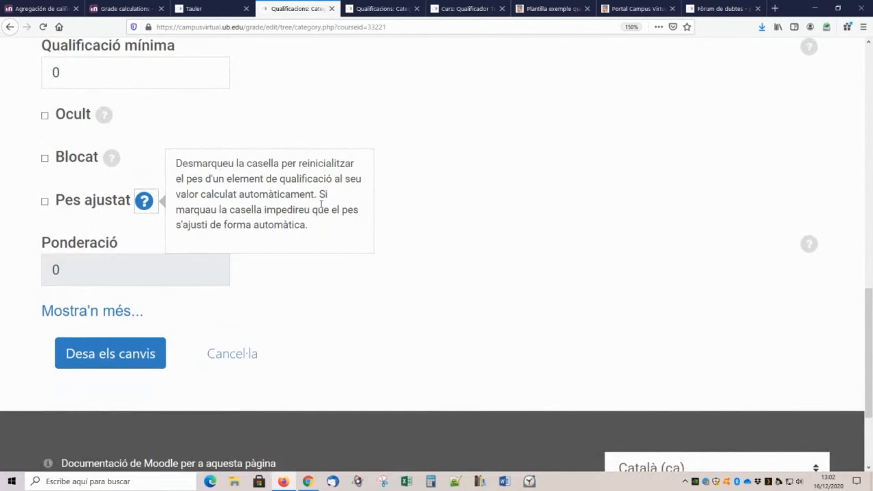
# Step: Show the category's advanced grade options and review the pass grade, display type, decimals, hiding and locking settings
pyautogui.click(115, 314)
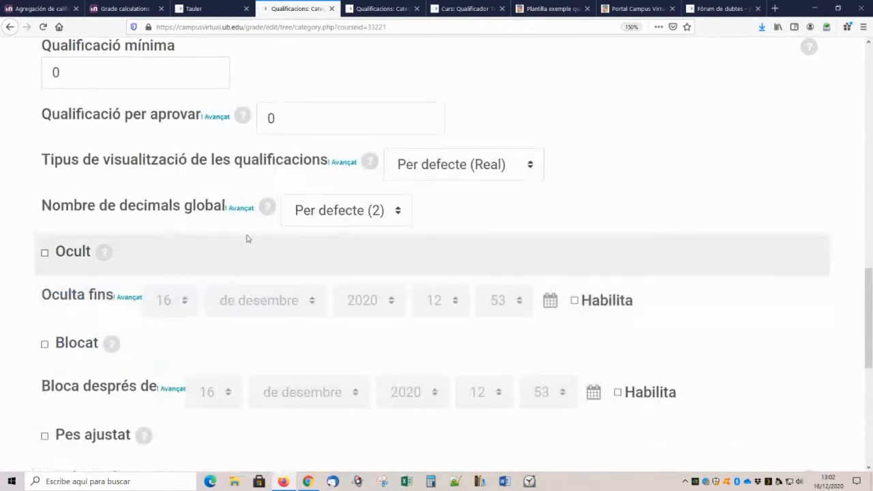
pyautogui.scroll(-4, 248, 236)
pyautogui.scroll(6, 230, 254)
pyautogui.scroll(-5, 109, 426)
pyautogui.click(109, 383)
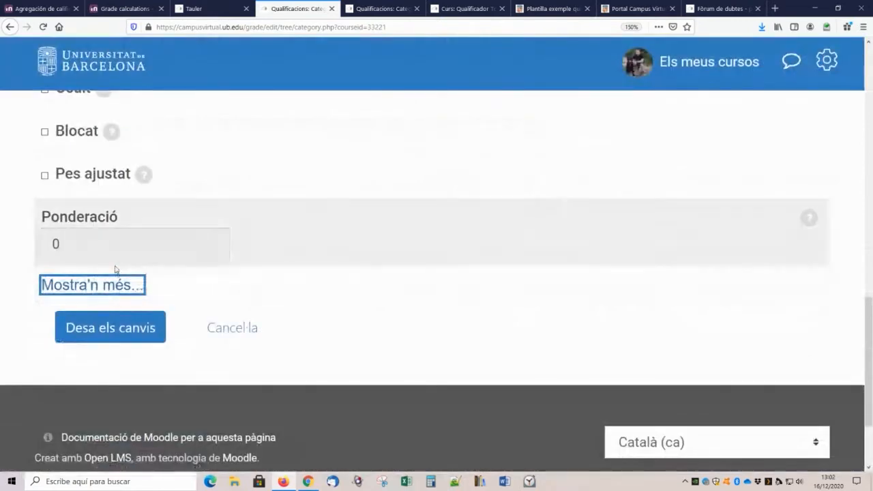
pyautogui.click(116, 285)
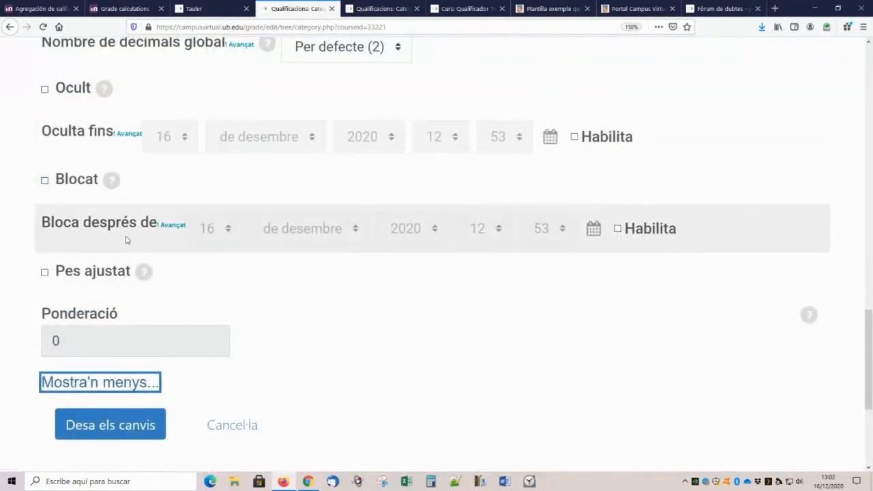
# Step: Mark the category as hidden, enable its Oculta fins date and save the category
pyautogui.click(45, 91)
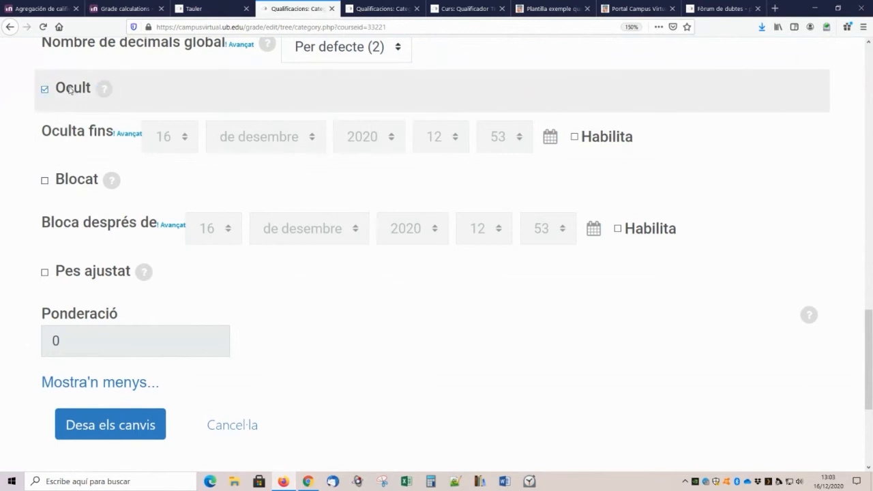
pyautogui.click(574, 138)
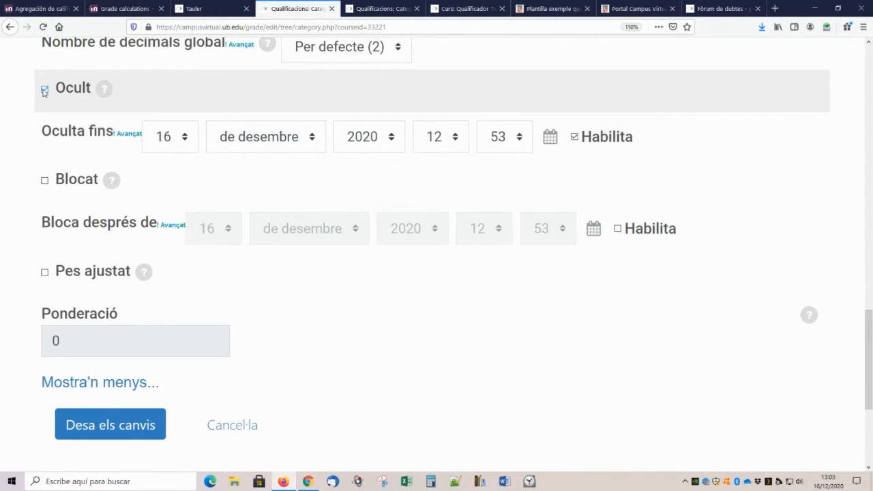
pyautogui.scroll(-4, 92, 291)
pyautogui.click(131, 224)
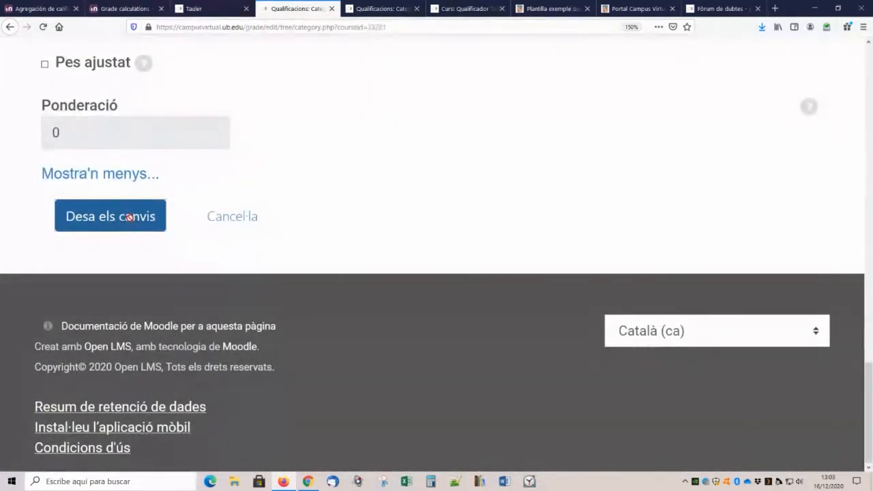
pyautogui.click(131, 223)
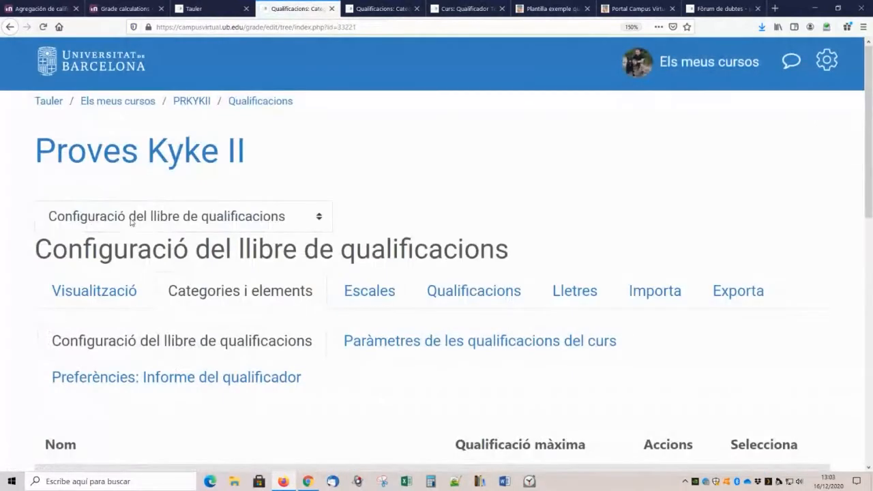
pyautogui.hotkey('ctrl', '-')
pyautogui.hotkey('ctrl', '-')
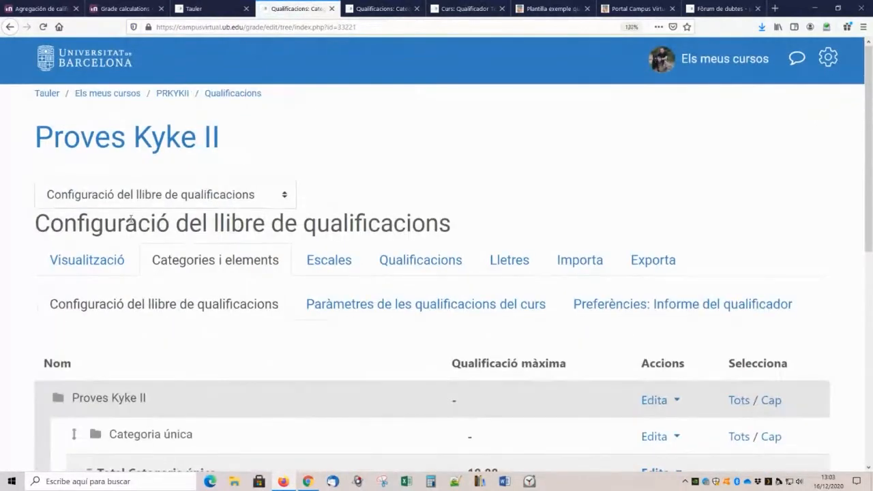
pyautogui.scroll(-3, 131, 219)
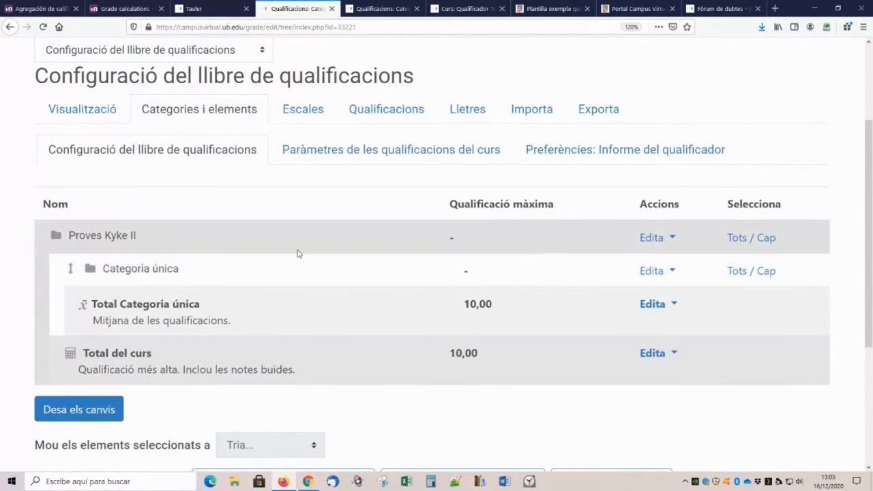
pyautogui.click(657, 271)
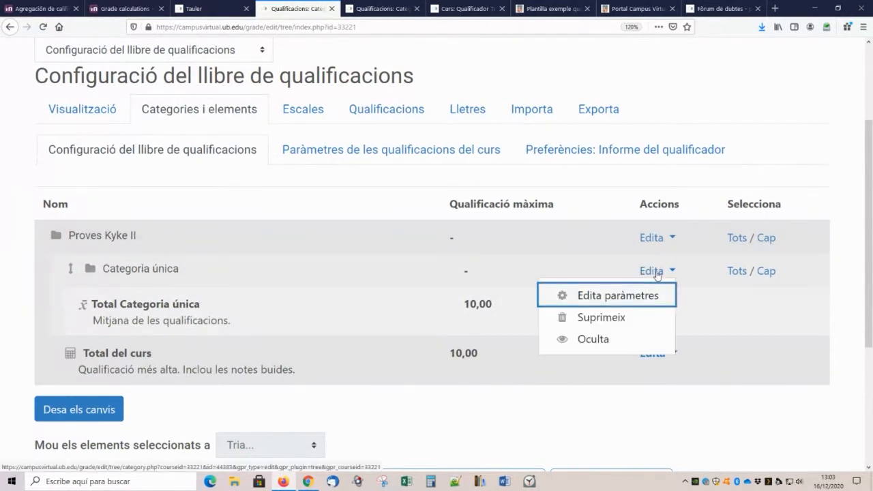
pyautogui.click(635, 301)
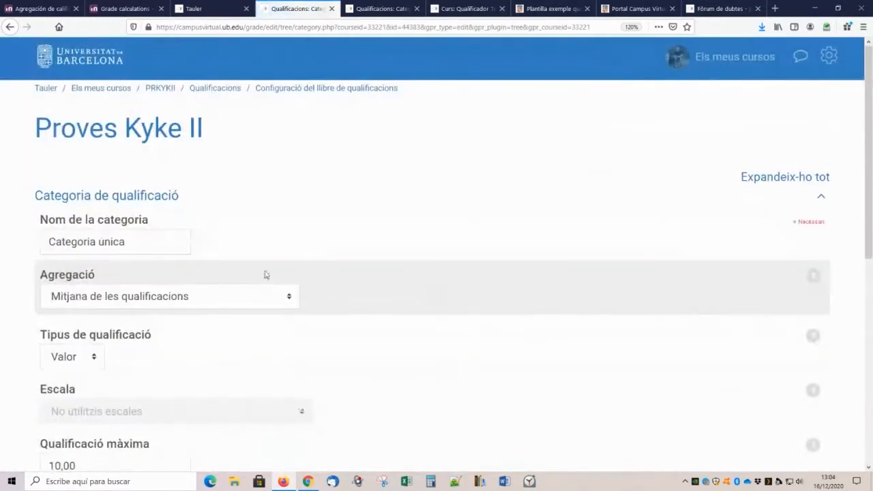
pyautogui.hotkey('alt', 'Left')
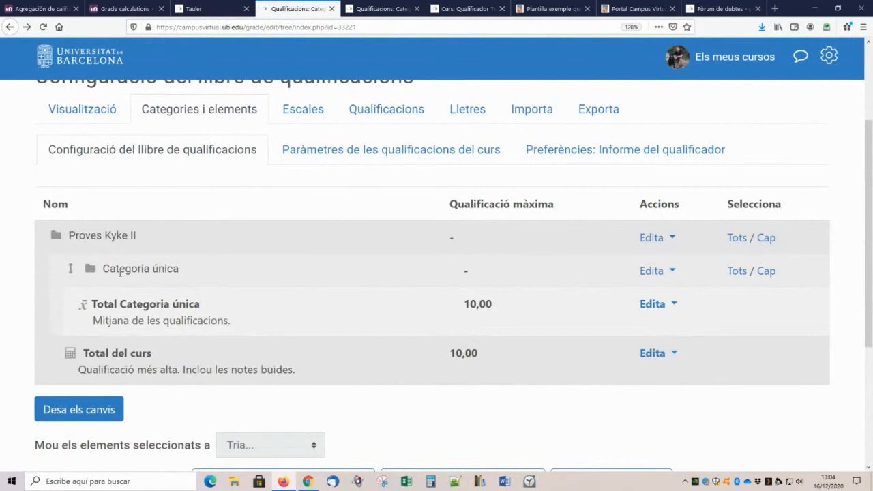
# Step: Rename the Categoria única category as Avaluació única in its settings and save the change
pyautogui.click(653, 272)
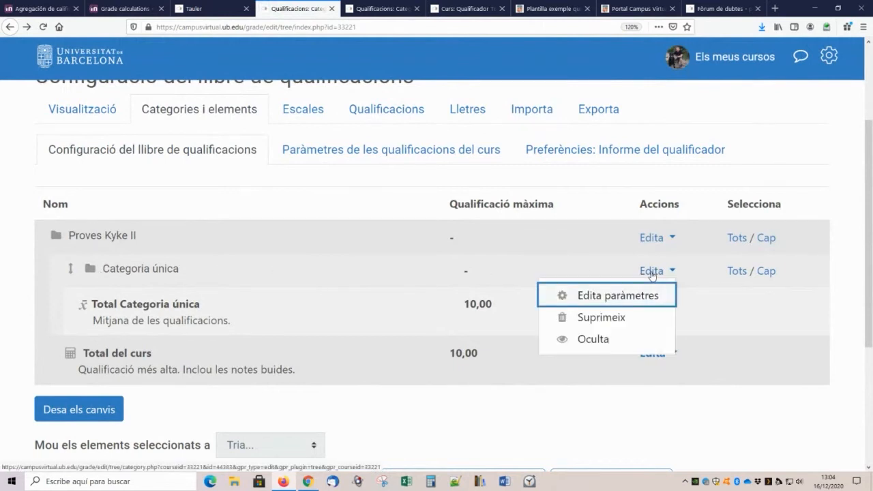
pyautogui.click(628, 297)
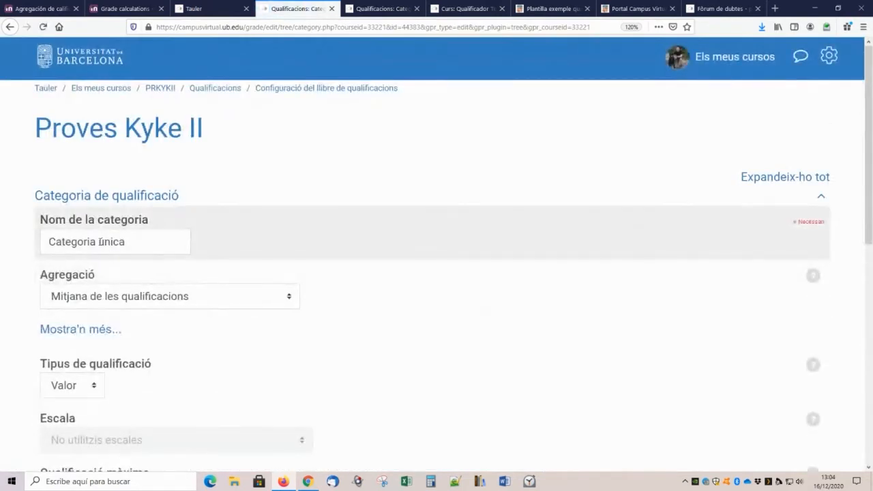
pyautogui.moveTo(98, 241); pyautogui.dragTo(20, 238)
pyautogui.write('Avalau')
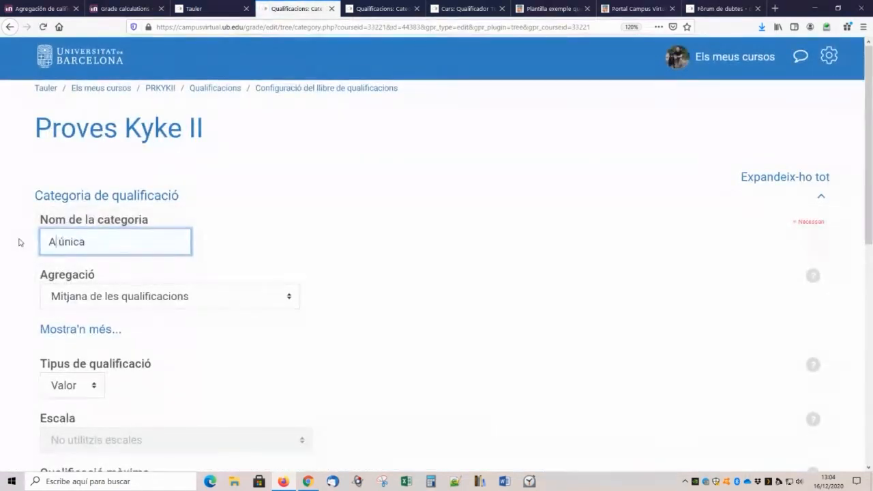
pyautogui.press('BackSpace')
pyautogui.press('BackSpace')
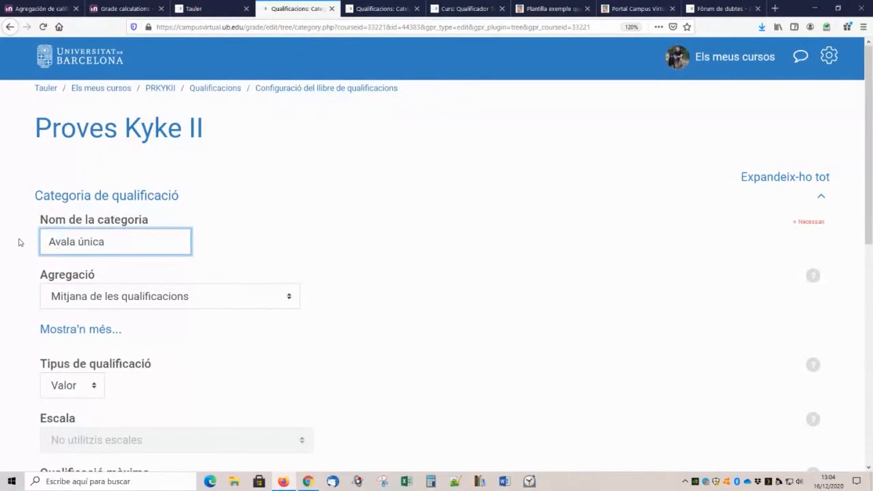
pyautogui.write('uació')
pyautogui.scroll(-5, 20, 243)
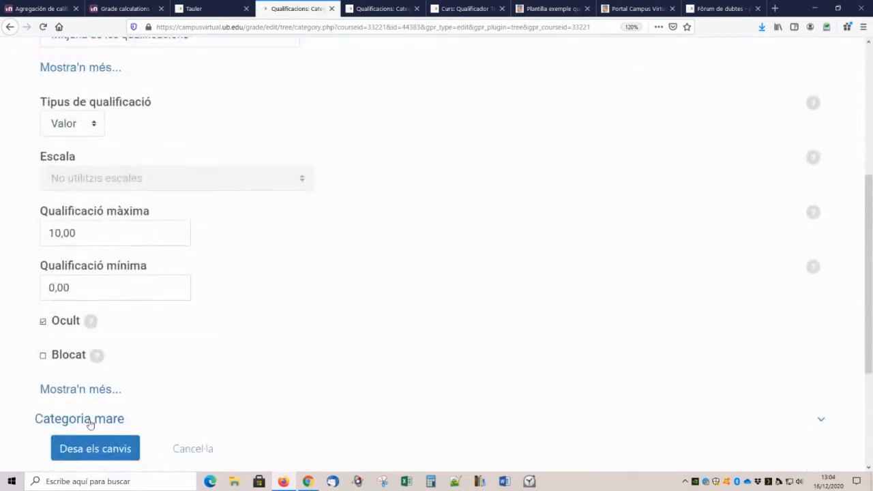
pyautogui.click(93, 449)
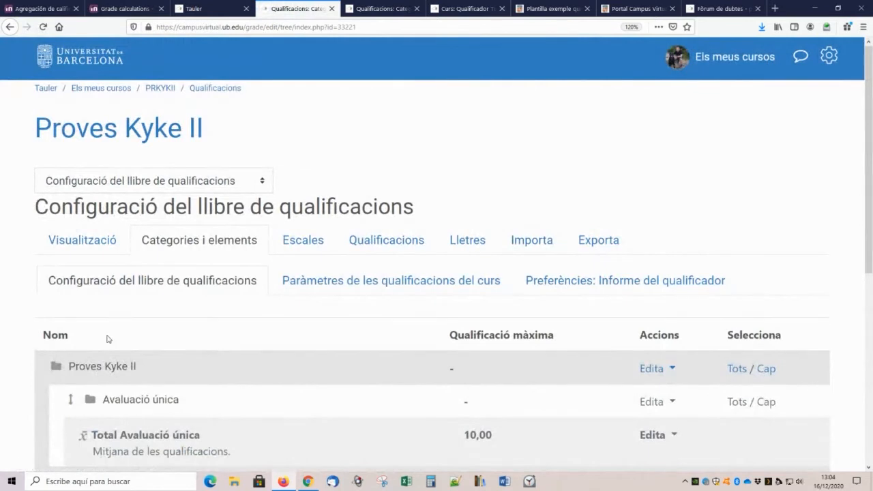
# Step: Add a new grade category named Avaluació continuada
pyautogui.scroll(-3, 107, 339)
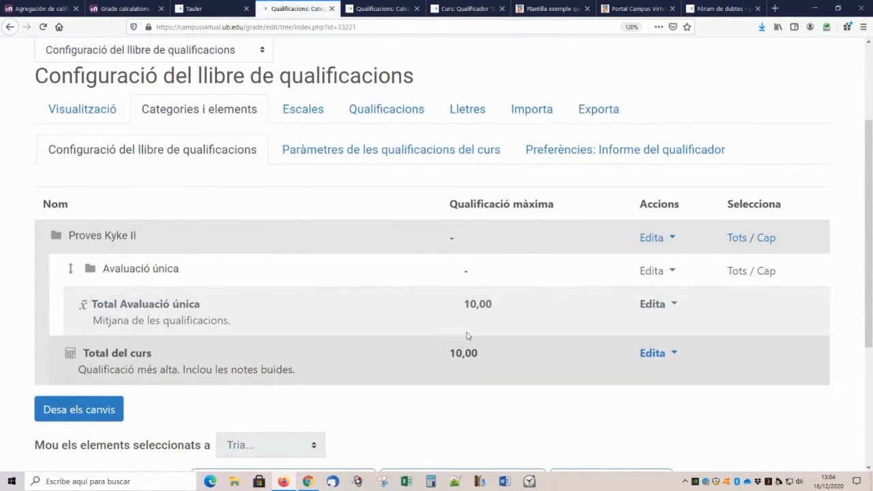
pyautogui.scroll(-1, 278, 359)
pyautogui.scroll(-2, 278, 359)
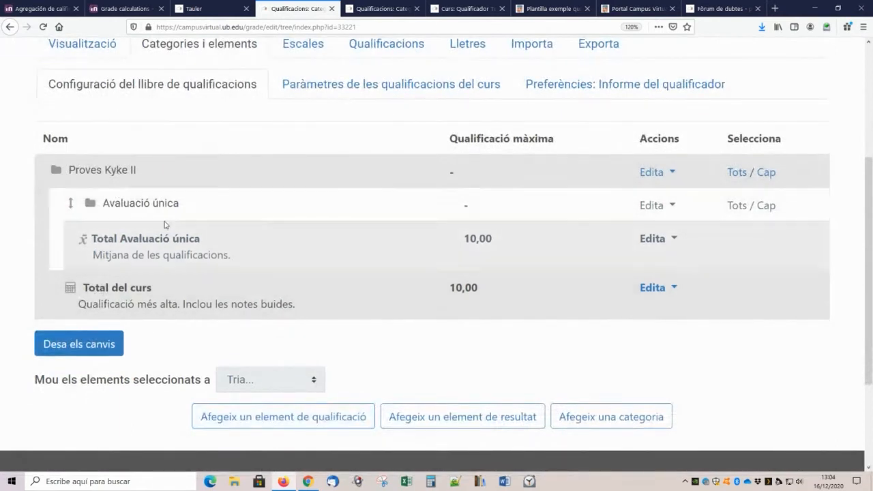
pyautogui.click(613, 419)
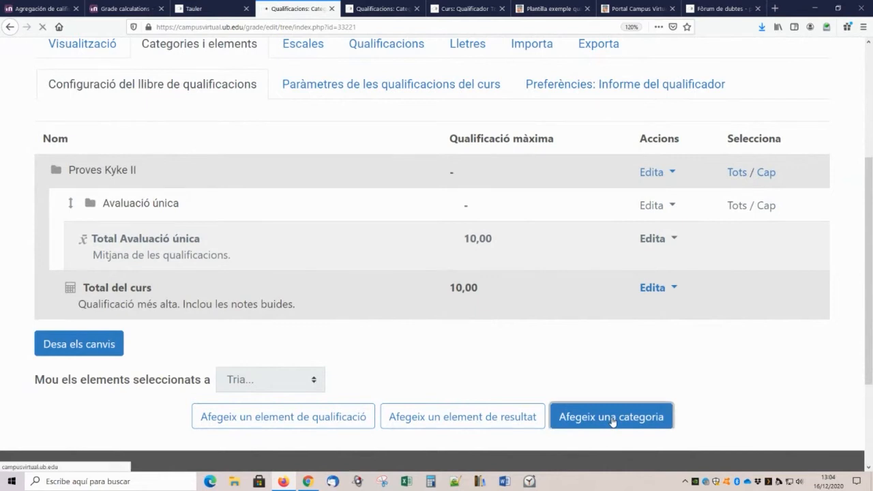
pyautogui.click(164, 237)
pyautogui.write('Avaluació co')
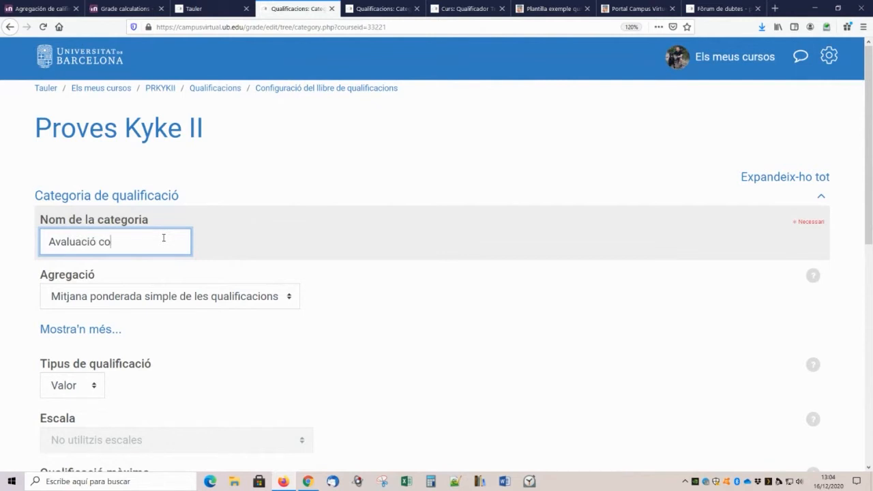
pyautogui.write('ntinuada')
# Step: Set the new category's aggregation to Mitjana de les qualificacions and its maximum grade to 10, and save it
pyautogui.click(185, 304)
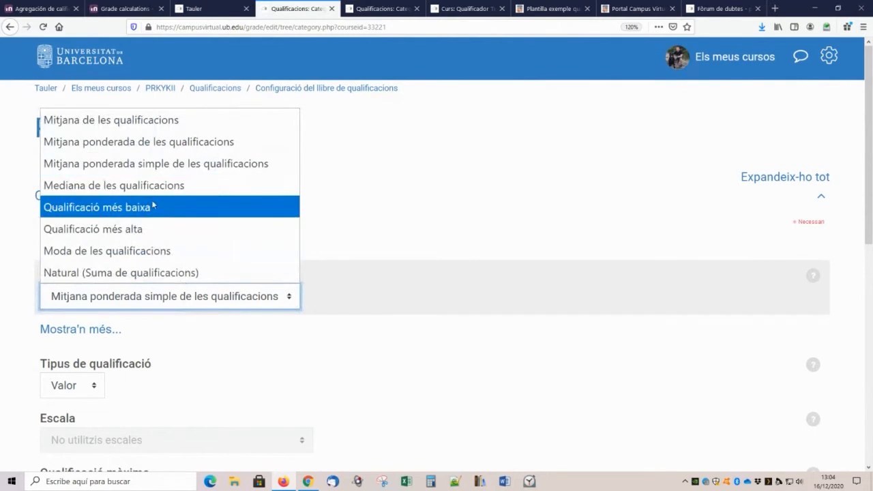
pyautogui.click(143, 126)
pyautogui.scroll(-3, 238, 279)
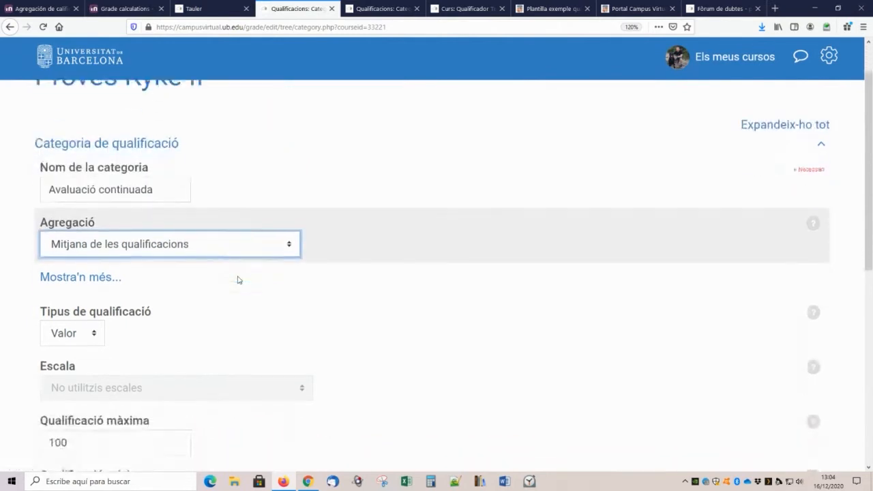
pyautogui.click(88, 364)
pyautogui.press('BackSpace')
pyautogui.scroll(-5, 89, 365)
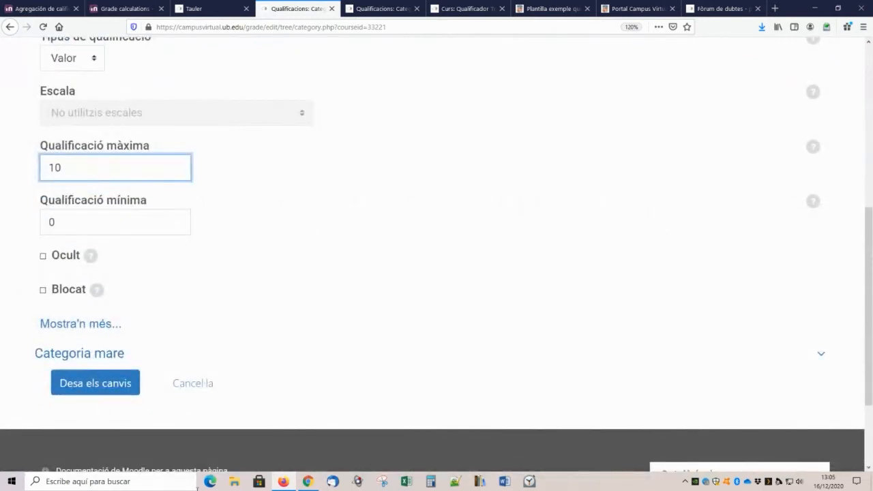
pyautogui.click(100, 381)
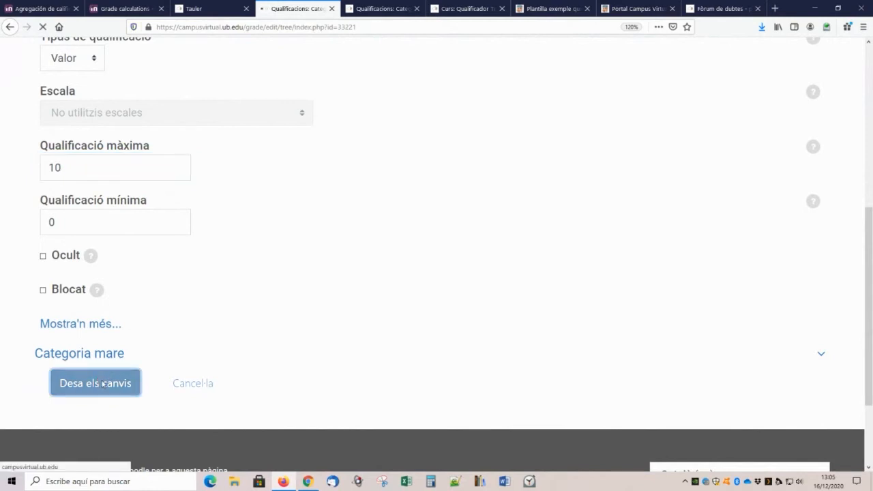
pyautogui.scroll(-3, 119, 332)
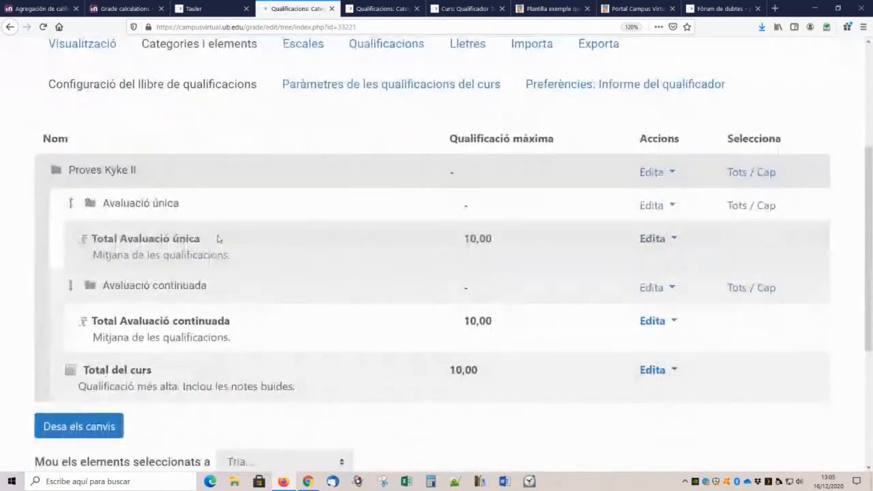
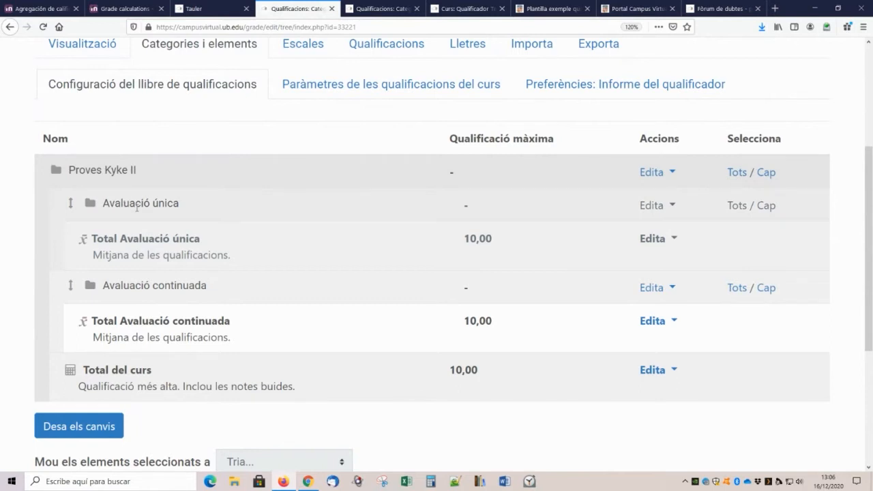
# Step: Highlight the names of the Avaluació única and Avaluació continuada categories in the gradebook list to compare them
pyautogui.moveTo(177, 202); pyautogui.dragTo(83, 205)
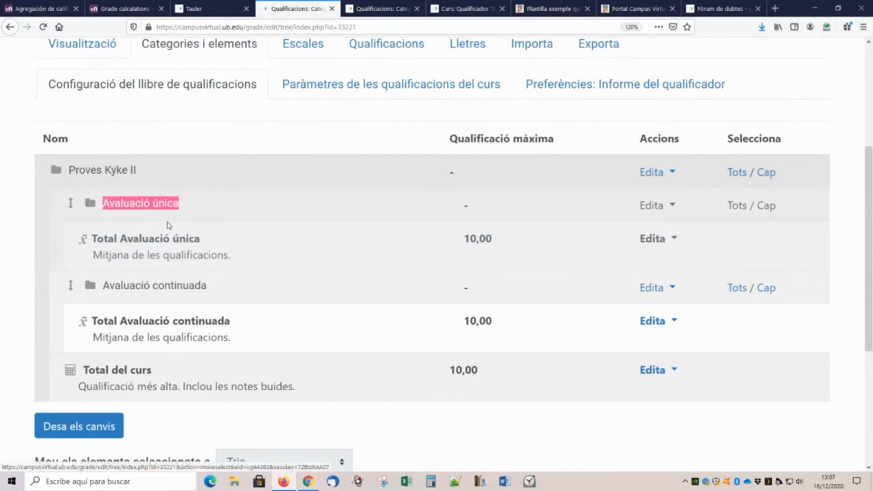
pyautogui.click(203, 287)
pyautogui.moveTo(202, 286); pyautogui.dragTo(101, 286)
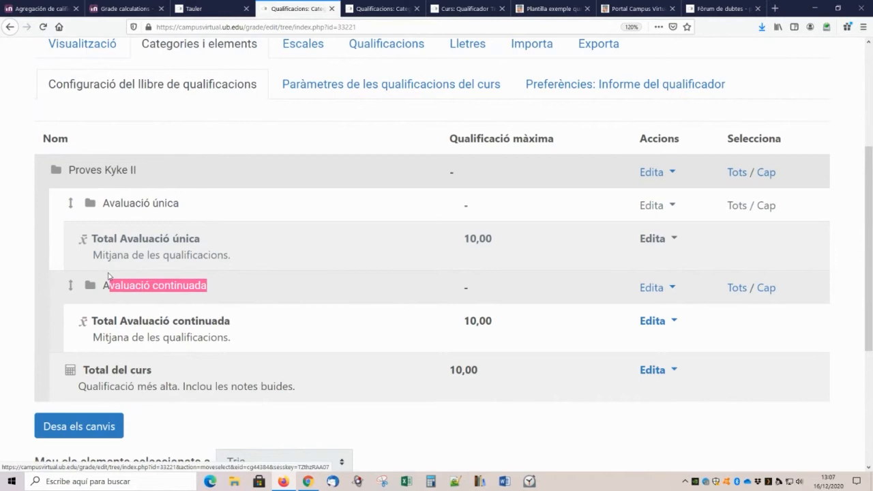
pyautogui.moveTo(181, 204); pyautogui.dragTo(89, 206)
pyautogui.moveTo(206, 286); pyautogui.dragTo(88, 284)
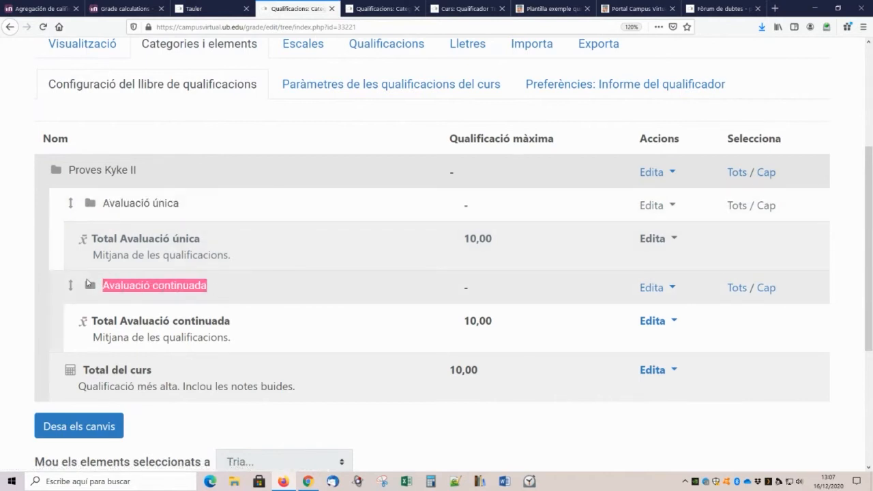
pyautogui.click(249, 338)
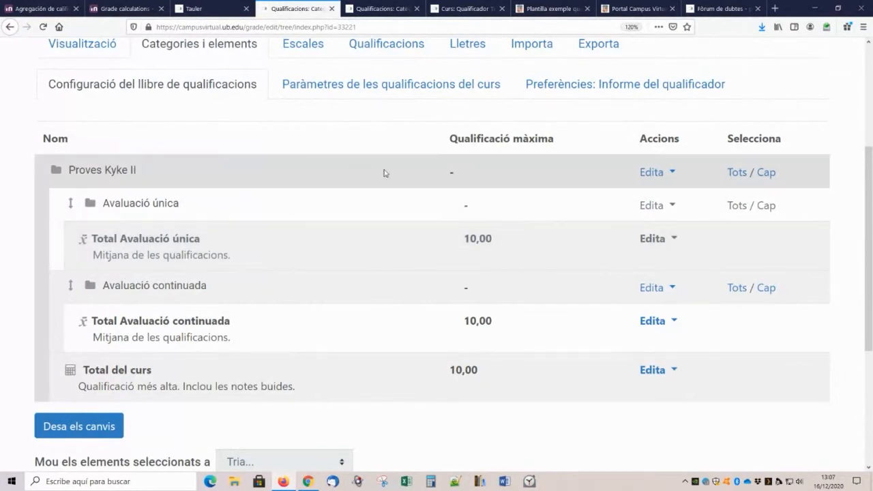
# Step: Select Qualificació més alta as the aggregation of the course's top-level category and save its settings
pyautogui.click(649, 172)
pyautogui.click(577, 197)
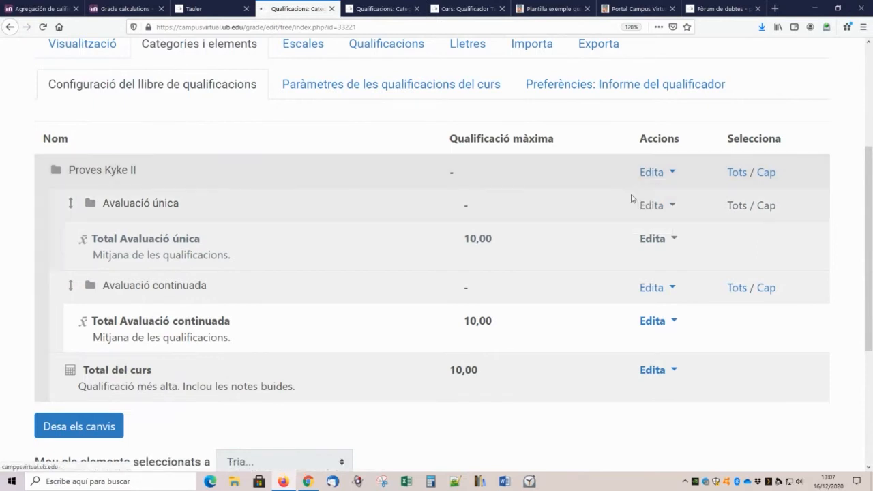
pyautogui.scroll(-2, 454, 246)
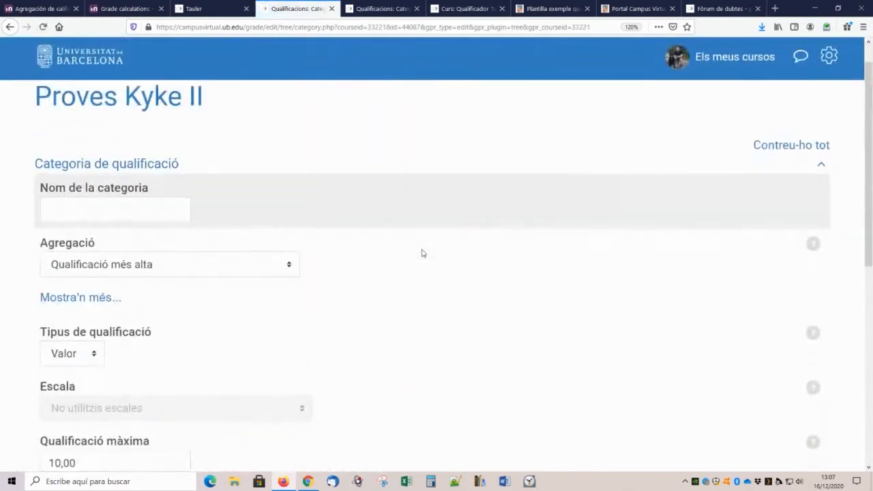
pyautogui.click(273, 235)
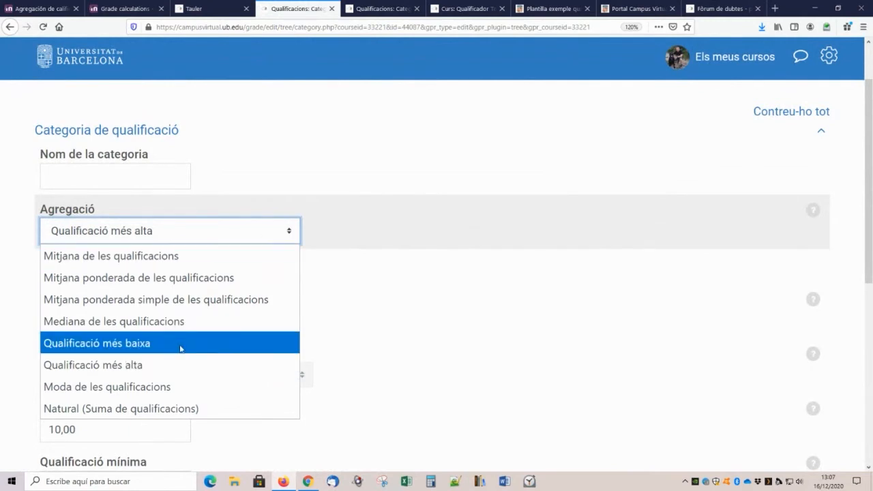
pyautogui.click(170, 366)
pyautogui.scroll(-4, 273, 349)
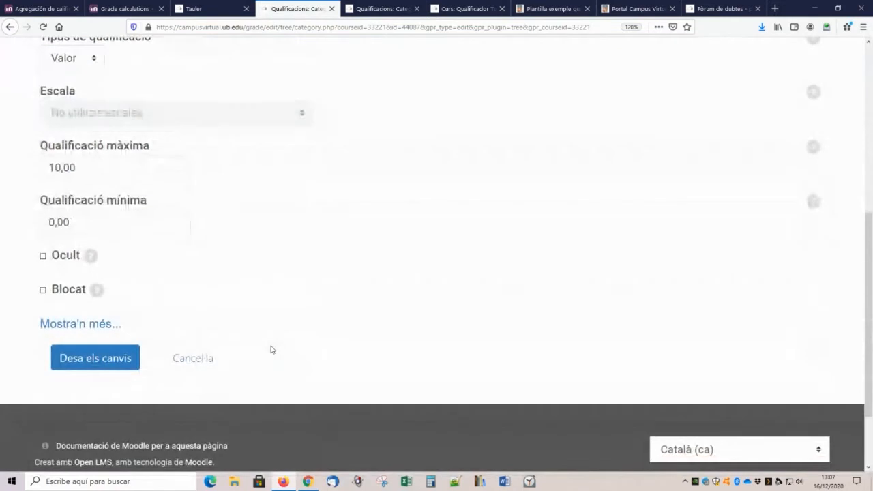
pyautogui.click(108, 367)
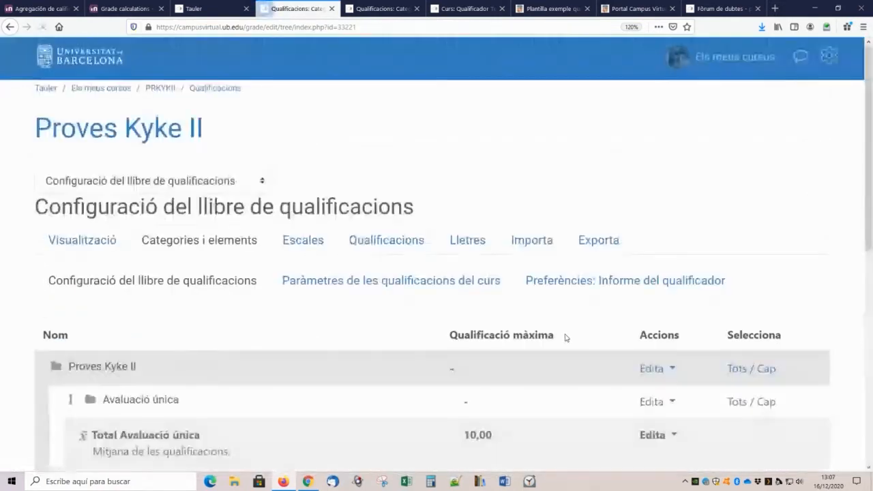
pyautogui.scroll(-3, 326, 310)
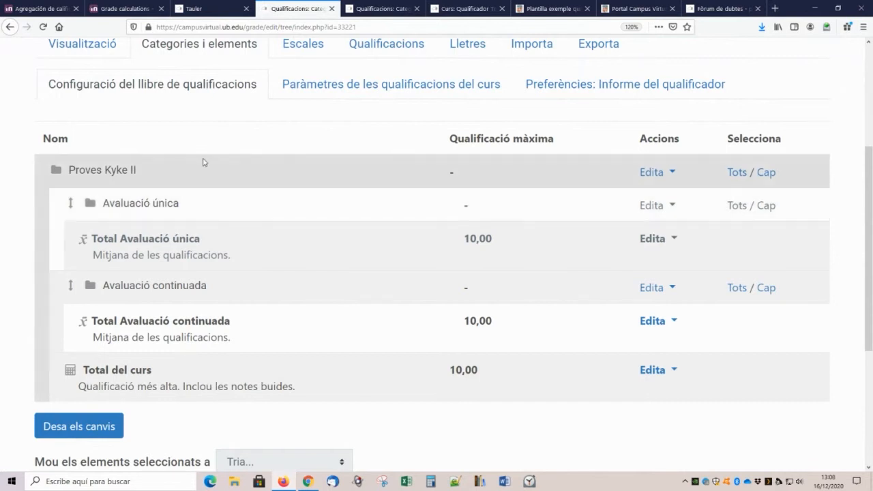
# Step: Return to the Proves Kyke II course page and start a new Tasca activity in the Introducció section
pyautogui.scroll(3, 198, 226)
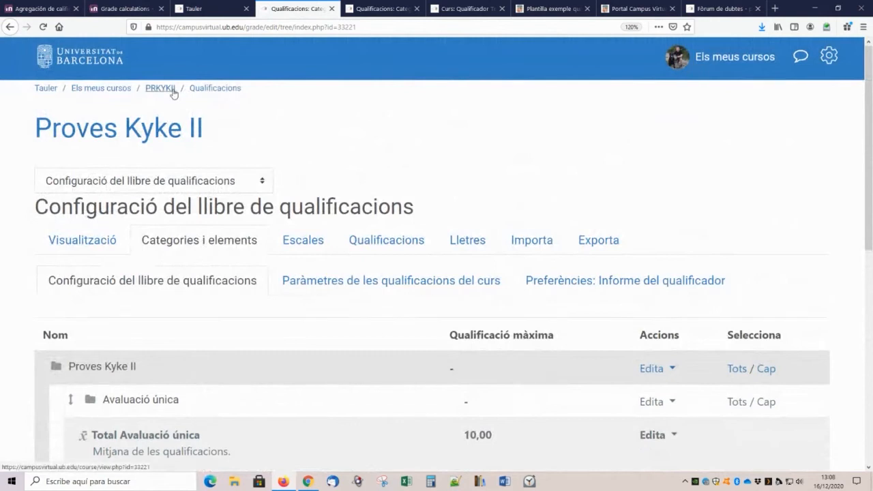
pyautogui.click(165, 90)
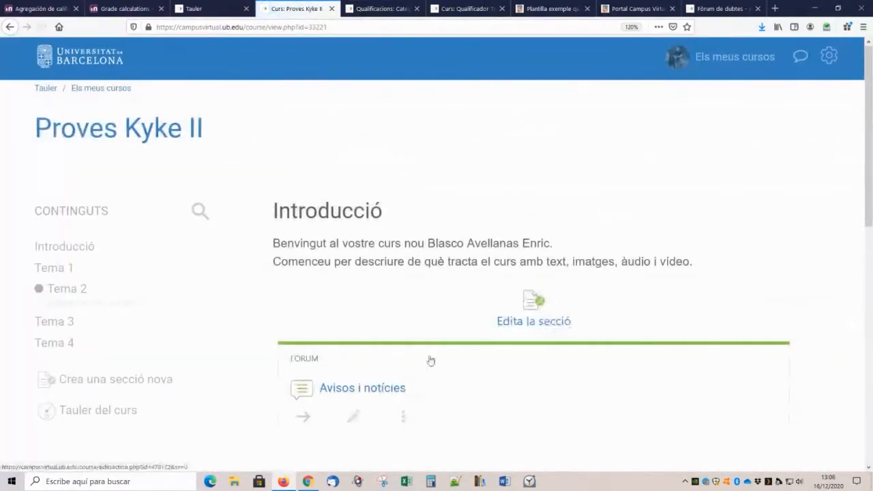
pyautogui.scroll(-3, 401, 245)
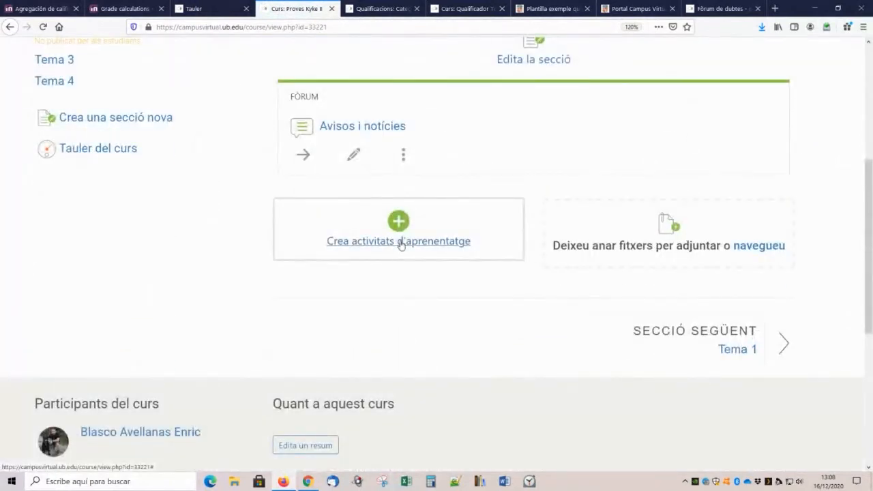
pyautogui.click(401, 242)
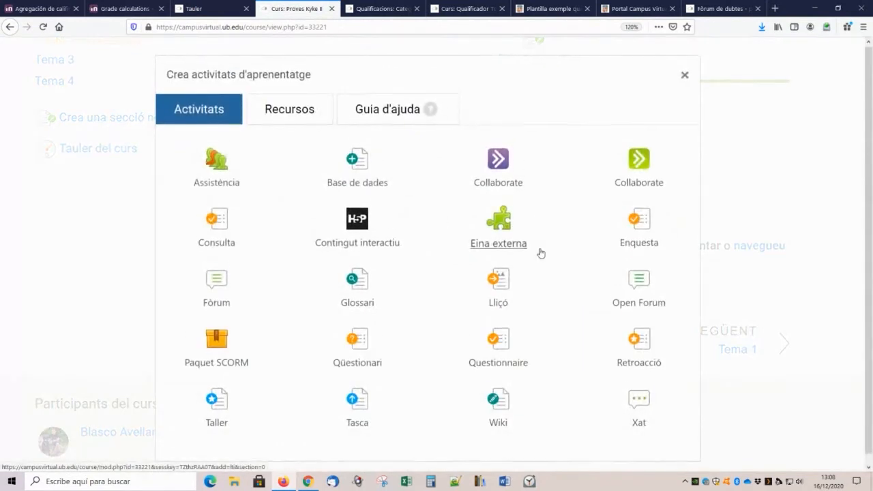
pyautogui.click(360, 414)
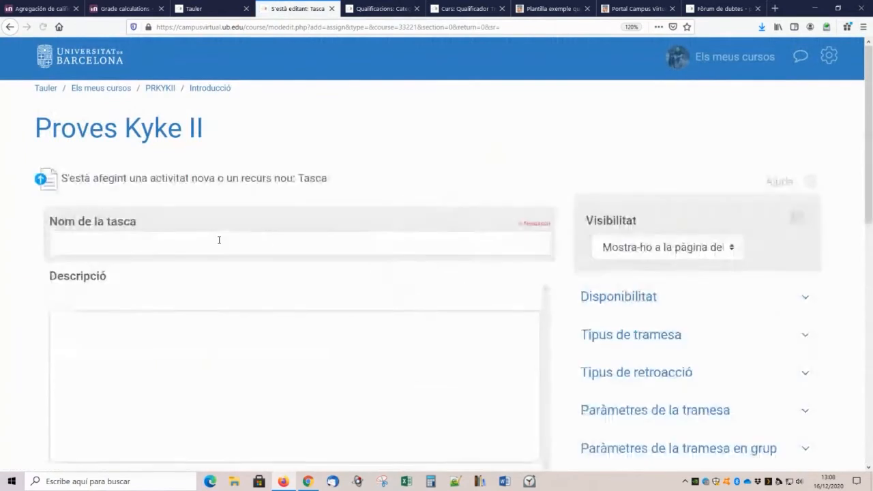
# Step: Name the new task Tasca Avaluació única
pyautogui.click(205, 247)
pyautogui.write('Tasca Avalaua')
pyautogui.press('BackSpace')
pyautogui.press('BackSpace')
pyautogui.write('uaci')
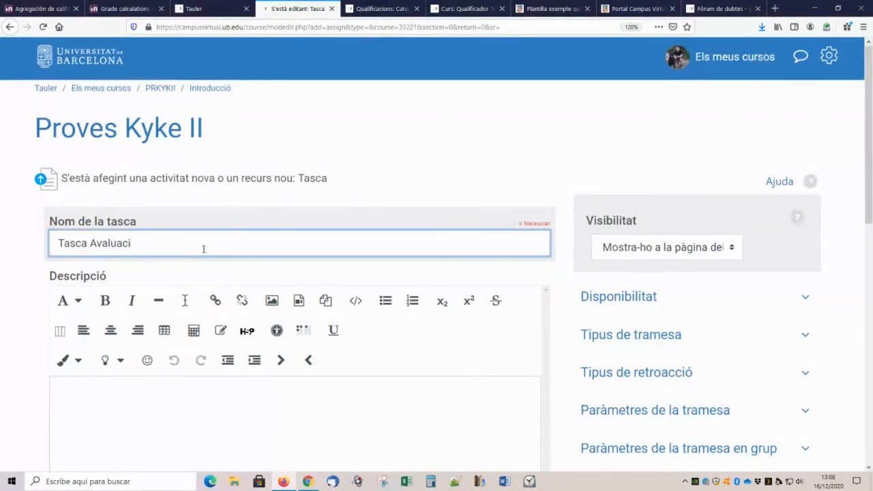
pyautogui.write('ó única')
# Step: Set the task's maximum score to 10, then save it and return to the course
pyautogui.scroll(-5, 319, 252)
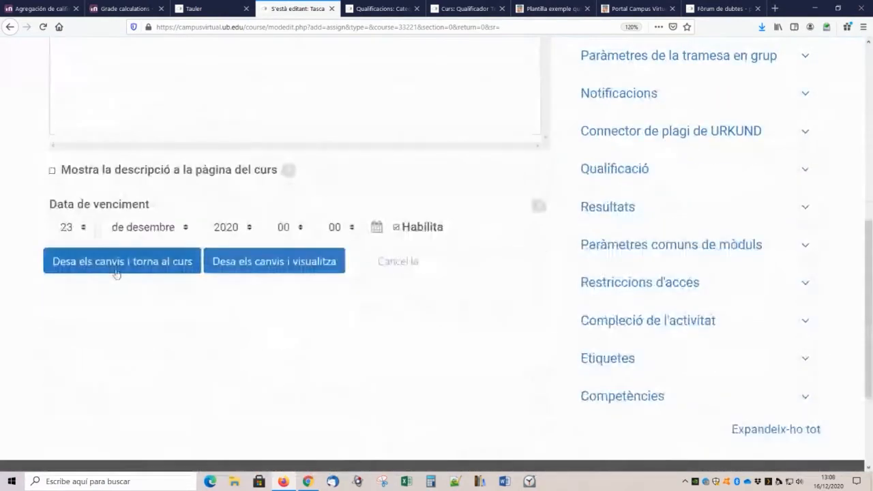
pyautogui.scroll(2, 476, 290)
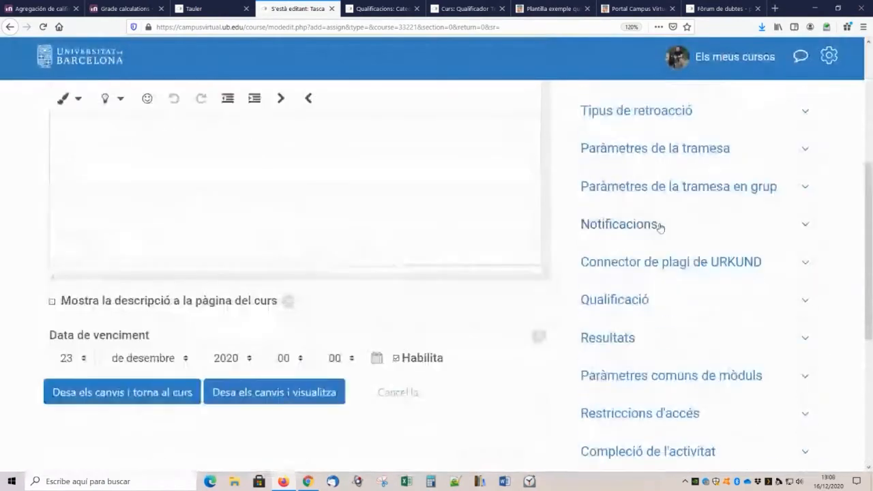
pyautogui.click(640, 305)
pyautogui.scroll(-2, 640, 305)
pyautogui.click(646, 313)
pyautogui.press('BackSpace')
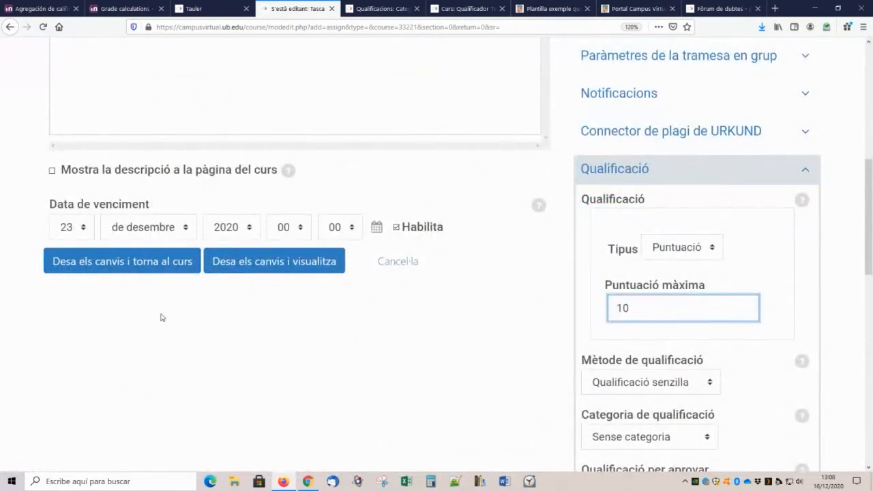
pyautogui.click(143, 267)
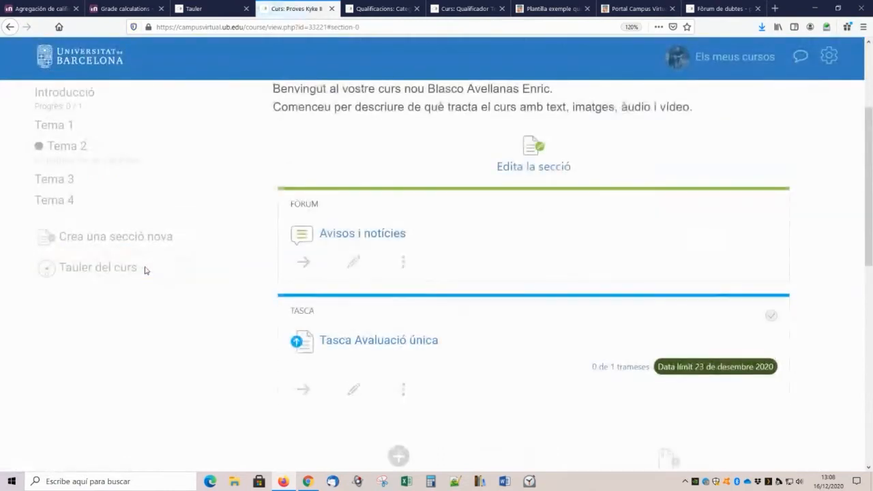
# Step: Open the course's gradebook setup and locate Tasca Avaluació única in the list of categories and items
pyautogui.scroll(-5, 250, 277)
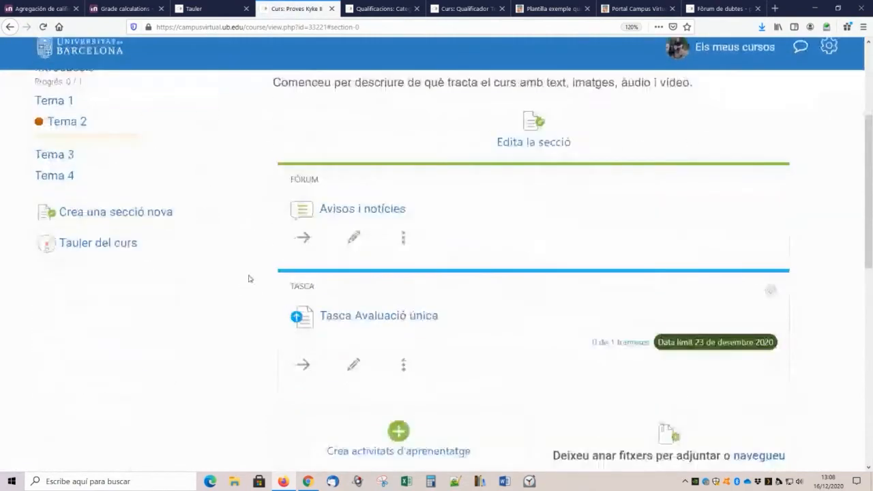
pyautogui.scroll(5, 388, 193)
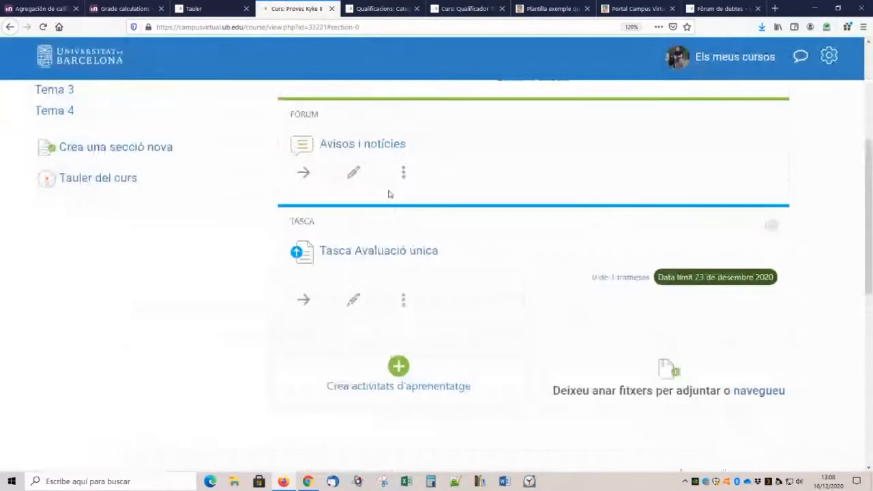
pyautogui.hotkey('ctrl', '+')
pyautogui.scroll(1, 612, 237)
pyautogui.scroll(-2, 640, 214)
pyautogui.scroll(3, 640, 215)
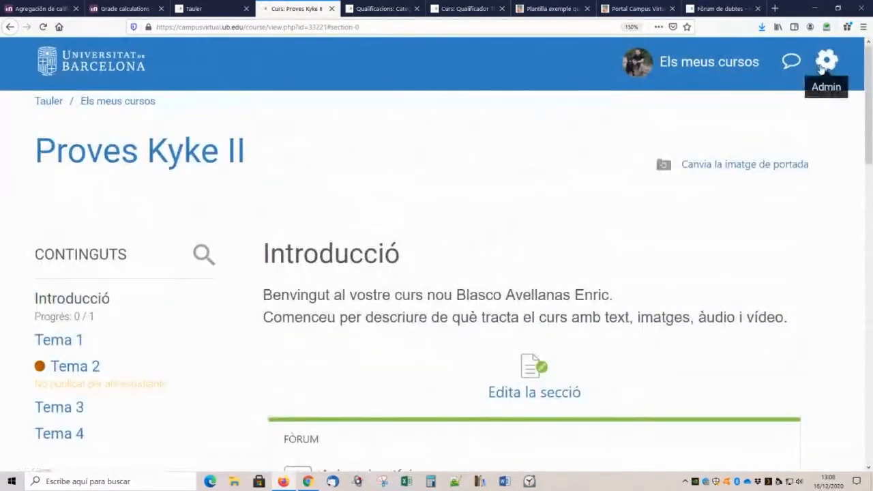
pyautogui.click(826, 60)
pyautogui.click(752, 268)
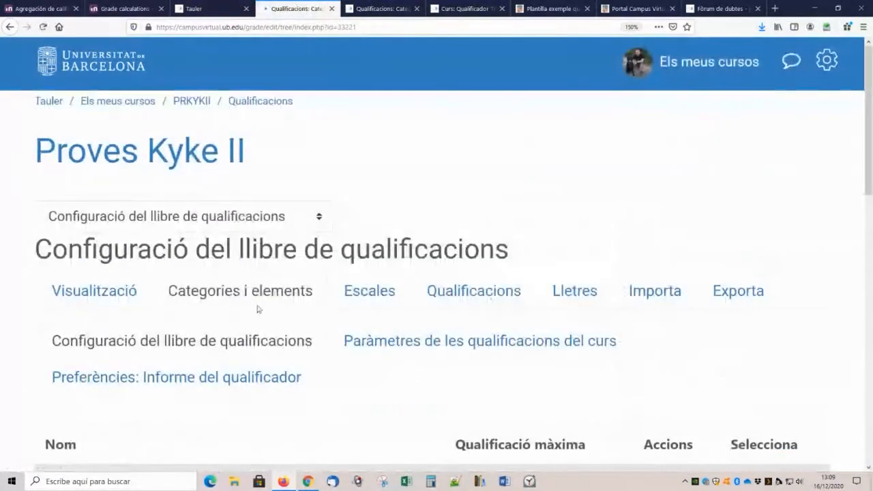
pyautogui.scroll(-5, 257, 307)
pyautogui.scroll(-3, 261, 196)
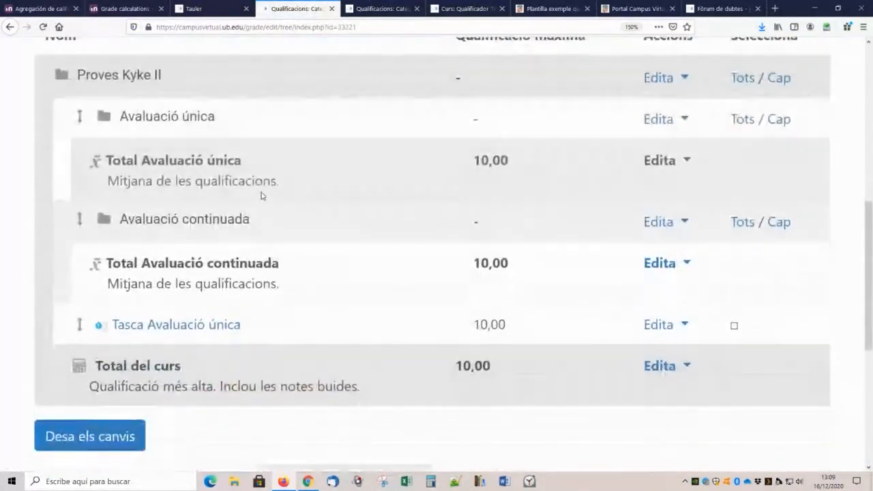
pyautogui.hotkey('ctrl', '-')
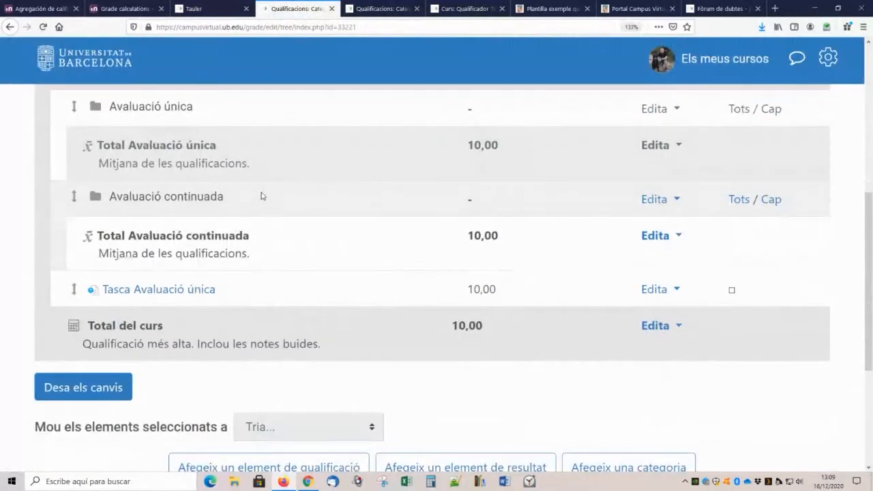
pyautogui.hotkey('ctrl', '+')
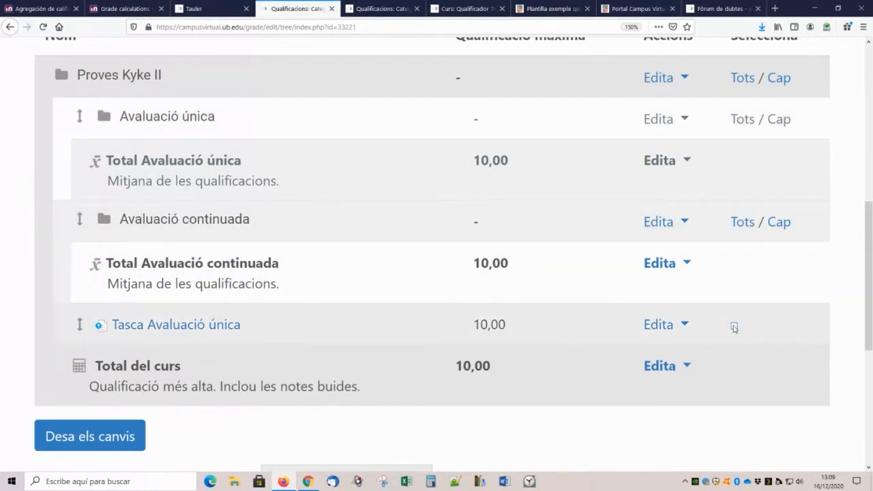
# Step: Move Tasca Avaluació única into the Avaluació única category and review its place in the gradebook list
pyautogui.click(734, 327)
pyautogui.scroll(-4, 454, 296)
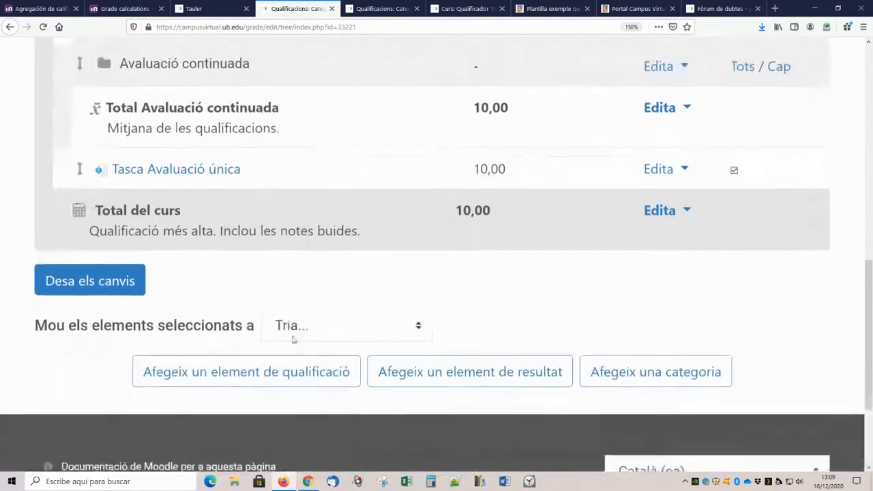
pyautogui.click(337, 327)
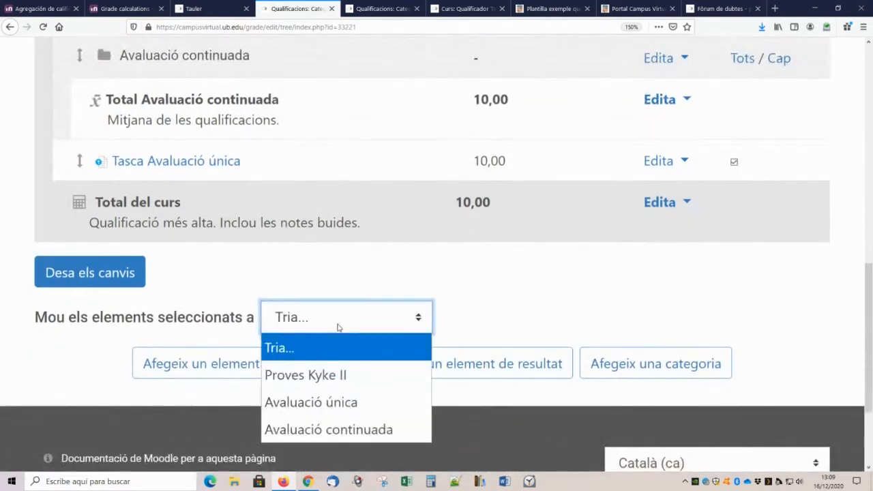
pyautogui.click(565, 254)
pyautogui.scroll(1, 650, 280)
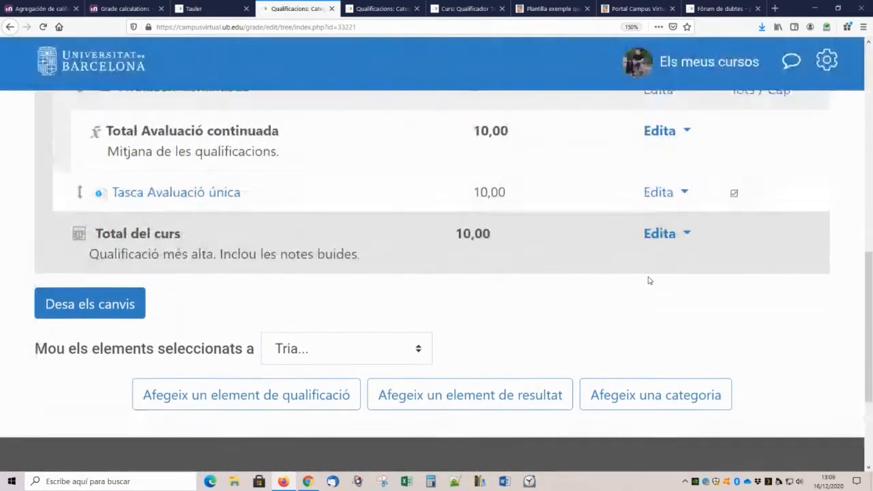
pyautogui.scroll(4, 650, 281)
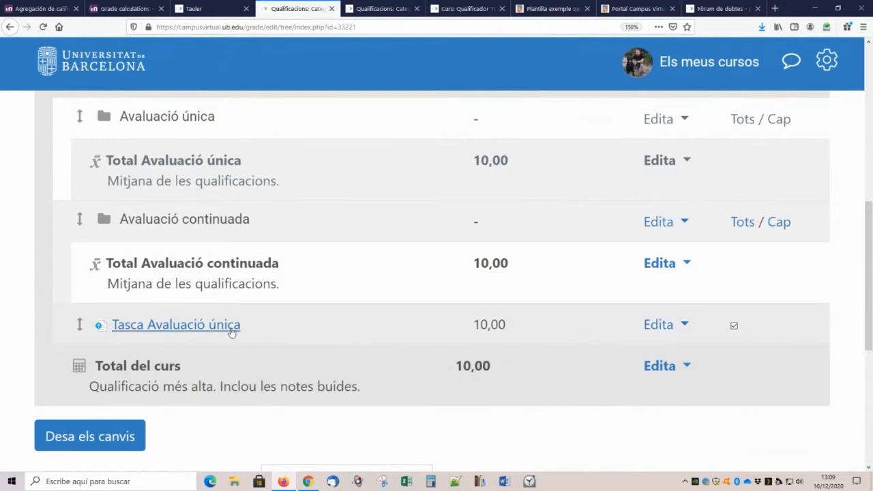
pyautogui.scroll(-2, 410, 307)
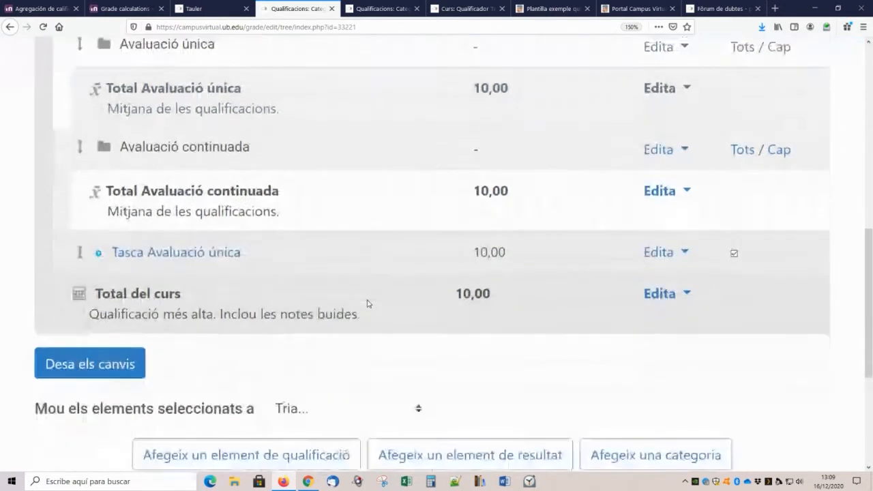
pyautogui.scroll(-4, 367, 304)
pyautogui.click(312, 235)
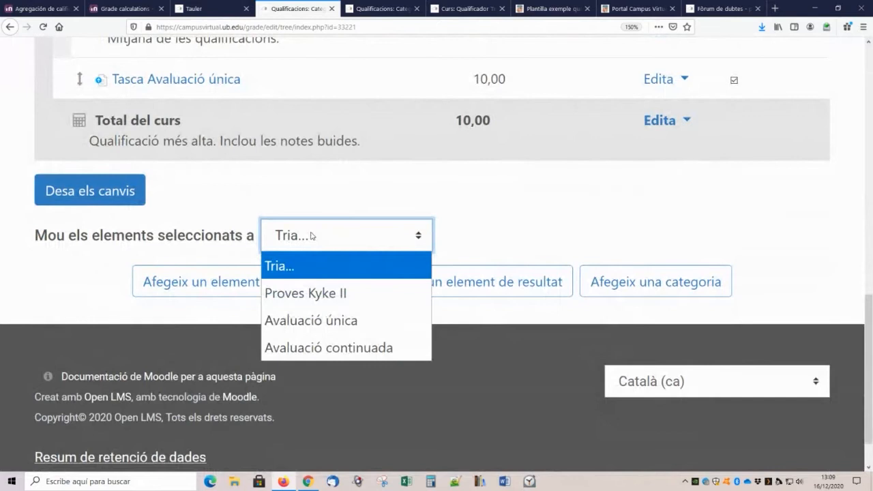
pyautogui.click(357, 321)
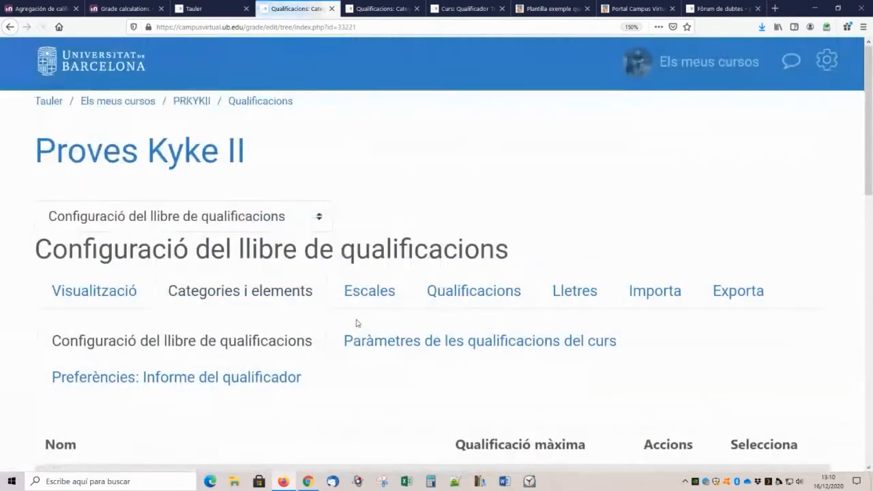
pyautogui.scroll(-7, 342, 290)
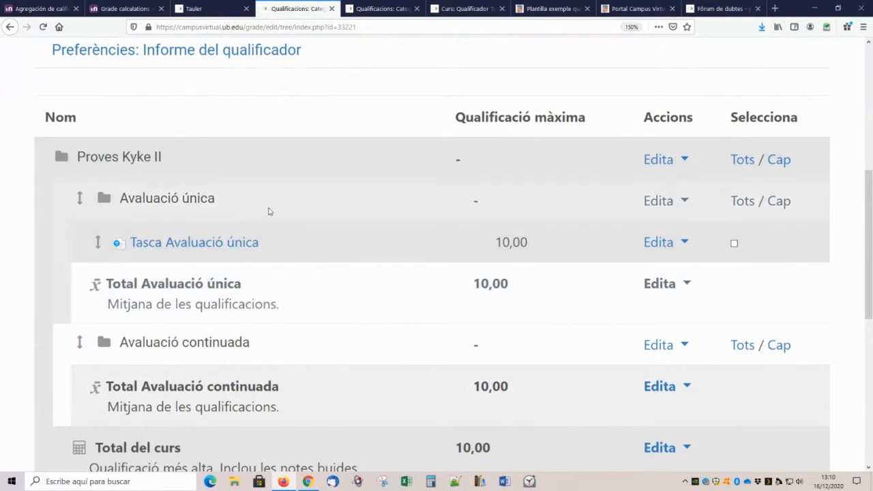
pyautogui.scroll(-2, 242, 338)
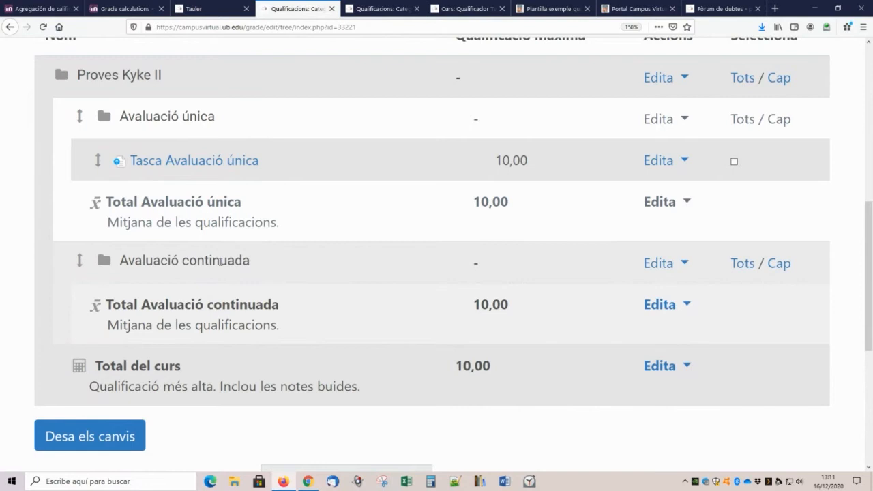
# Step: Add a new grade category named Treballs Voluntaris
pyautogui.scroll(-2, 245, 276)
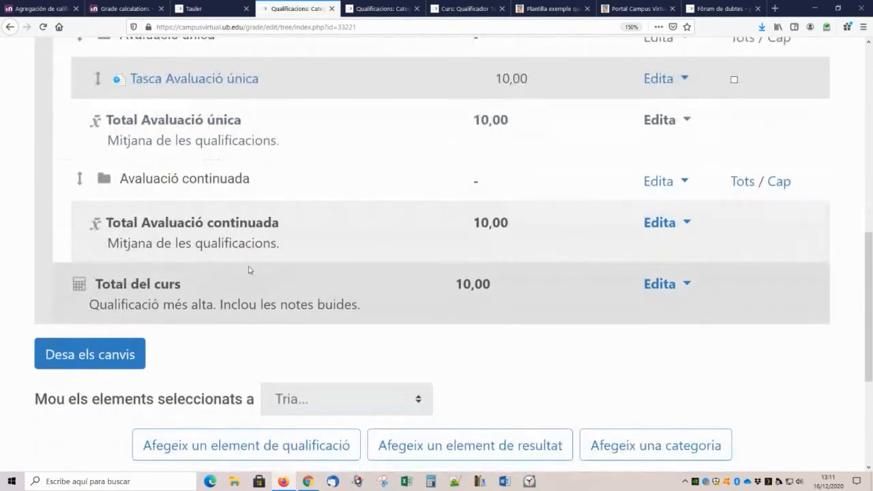
pyautogui.click(414, 450)
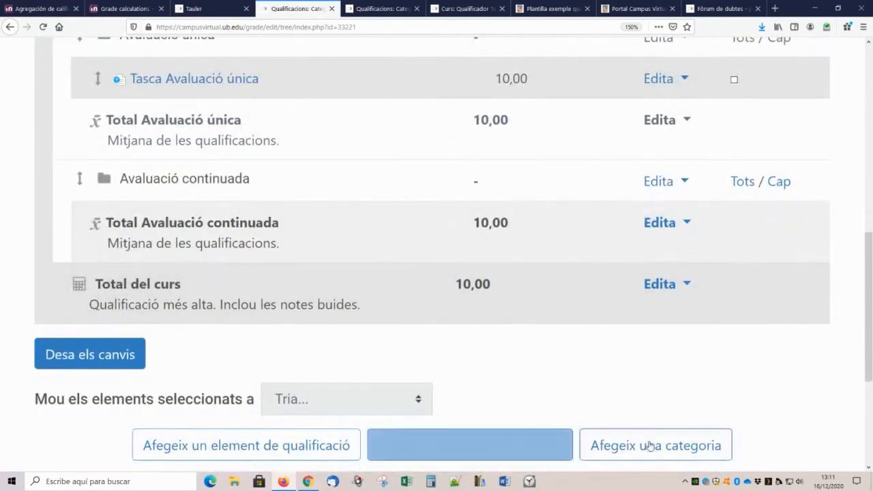
pyautogui.click(668, 450)
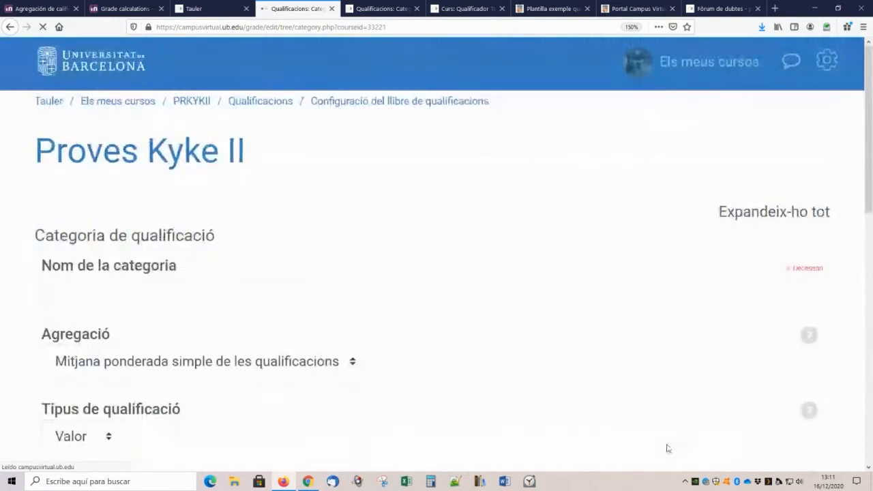
pyautogui.click(133, 295)
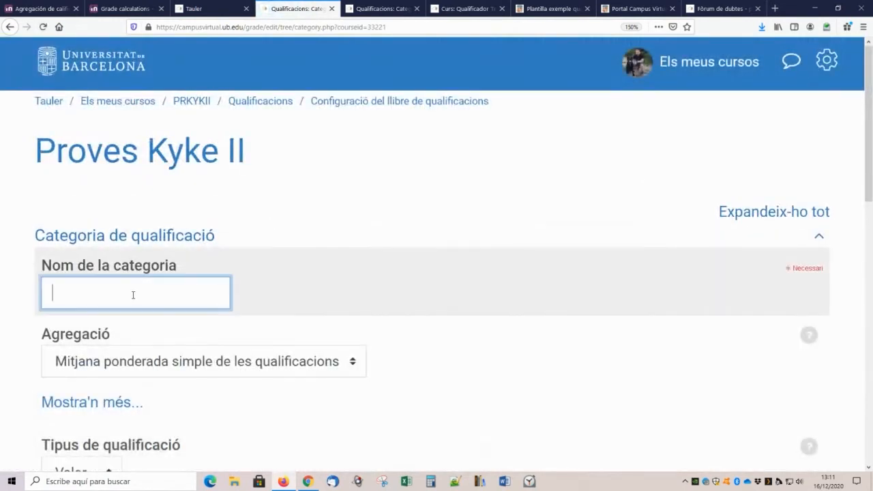
pyautogui.write('Treballs Voluntaros')
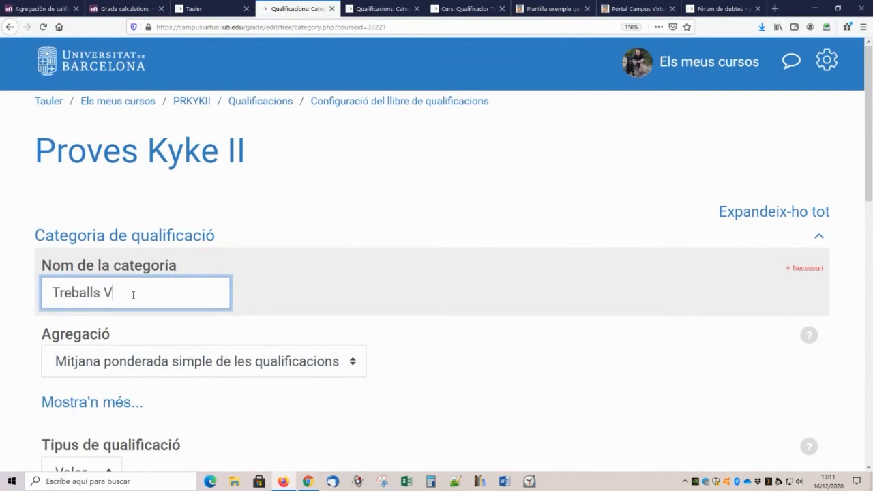
pyautogui.press('BackSpace')
pyautogui.press('BackSpace')
pyautogui.write('is')
# Step: Set the Treballs Voluntaris category's aggregation to Mitjana de les qualificacions and its maximum grade to 10
pyautogui.scroll(-2, 175, 263)
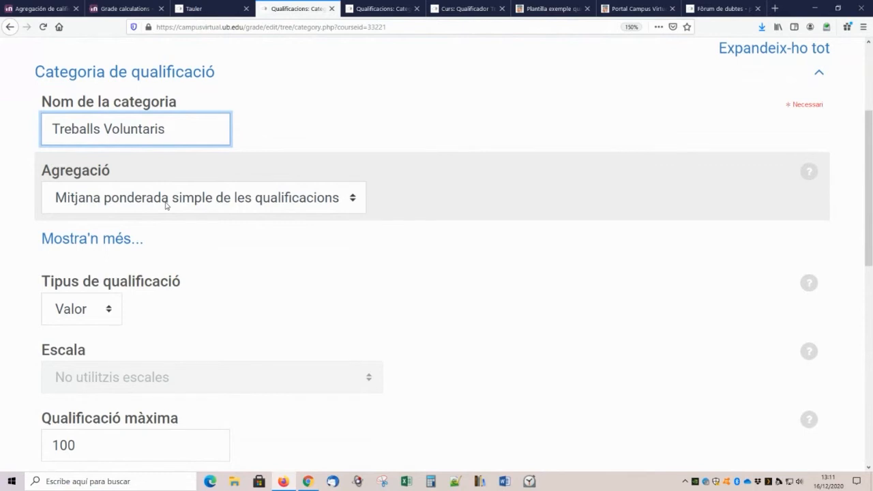
pyautogui.click(166, 198)
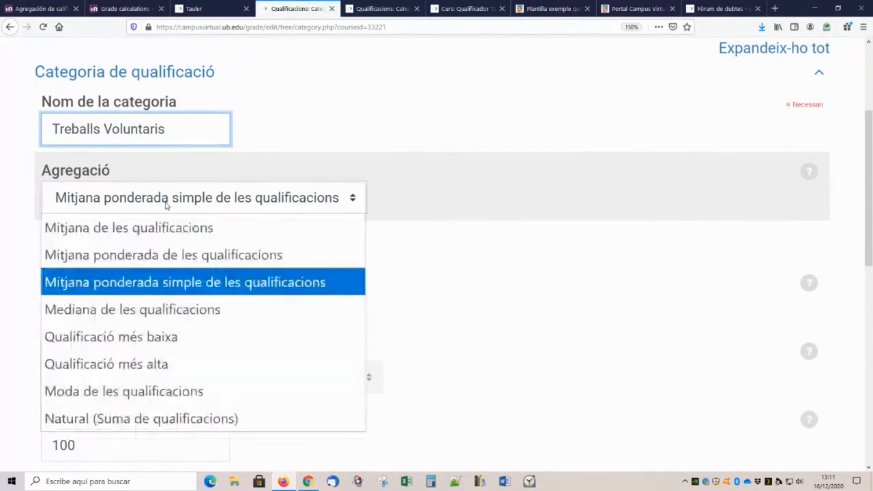
pyautogui.click(170, 233)
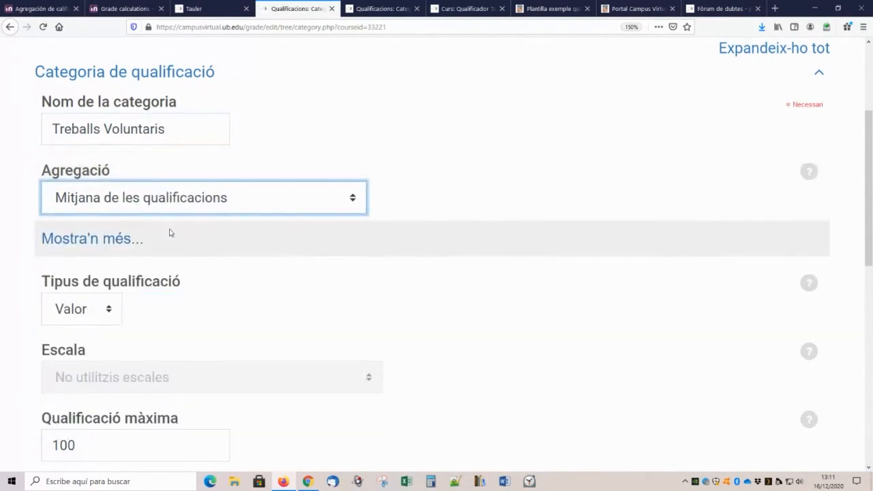
pyautogui.scroll(-2, 170, 232)
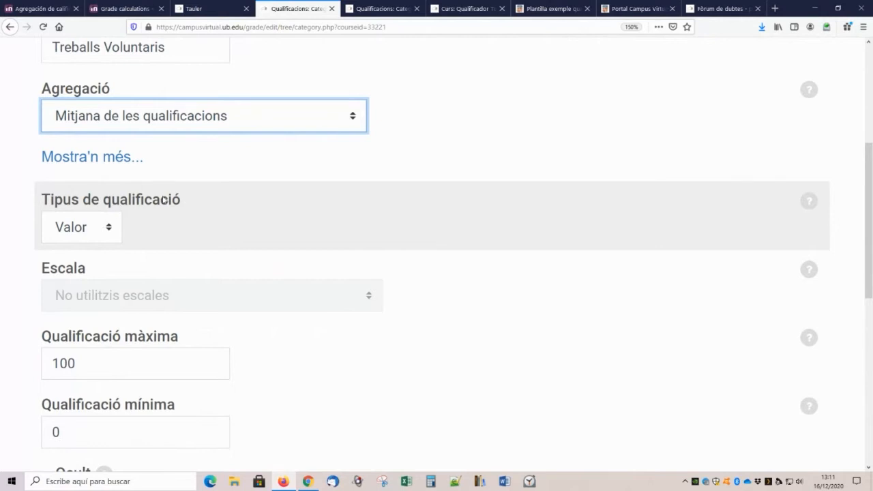
pyautogui.scroll(-2, 122, 205)
pyautogui.click(124, 283)
pyautogui.press('BackSpace')
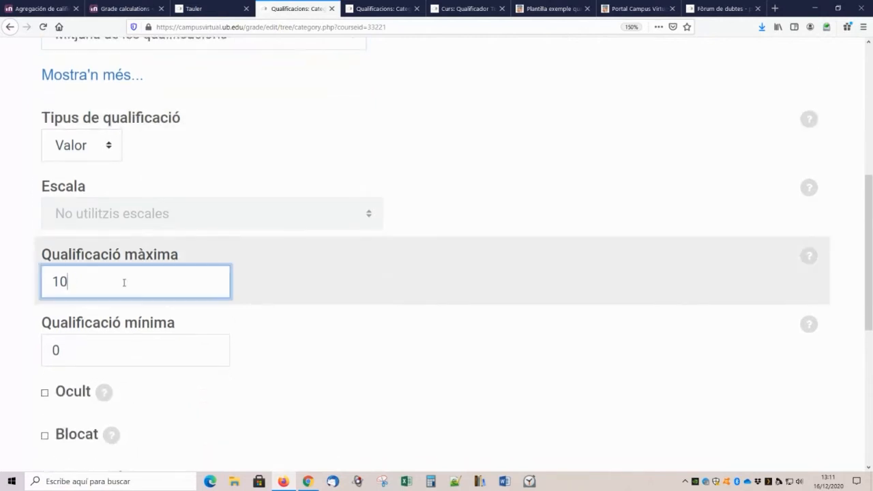
# Step: Assign Avaluació continuada as the parent category of Treballs Voluntaris and save the changes
pyautogui.scroll(-4, 140, 272)
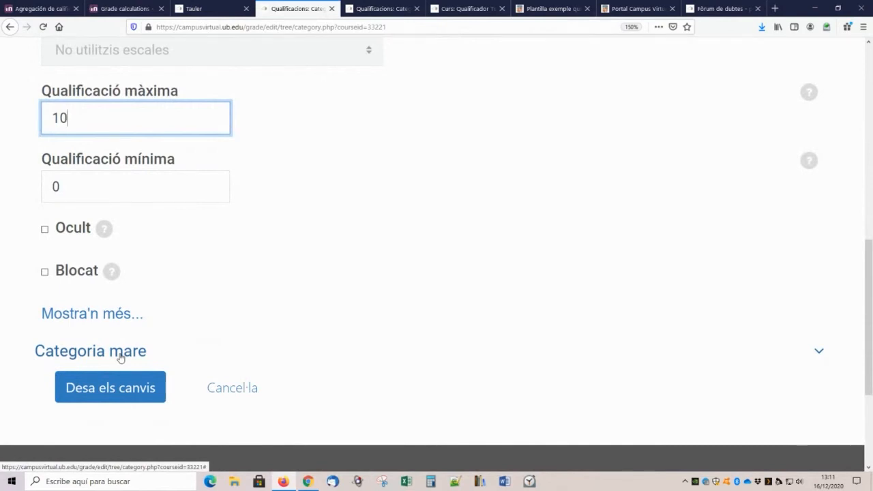
pyautogui.click(120, 358)
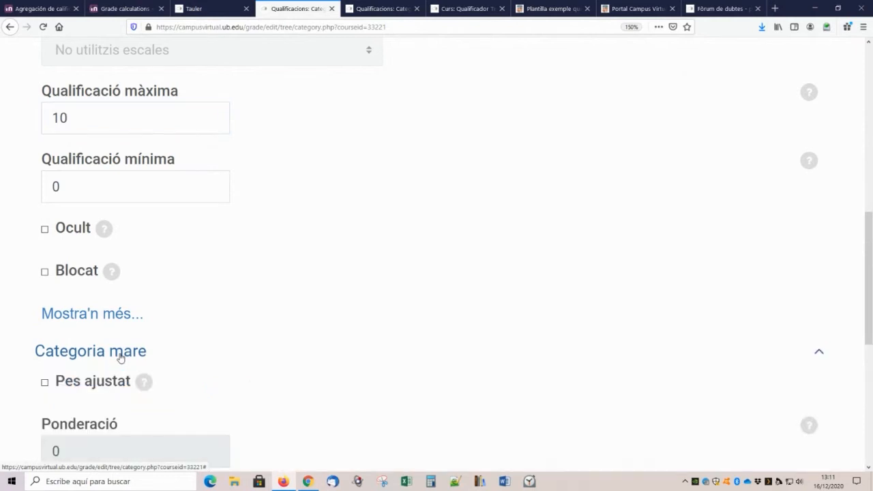
pyautogui.scroll(-3, 150, 328)
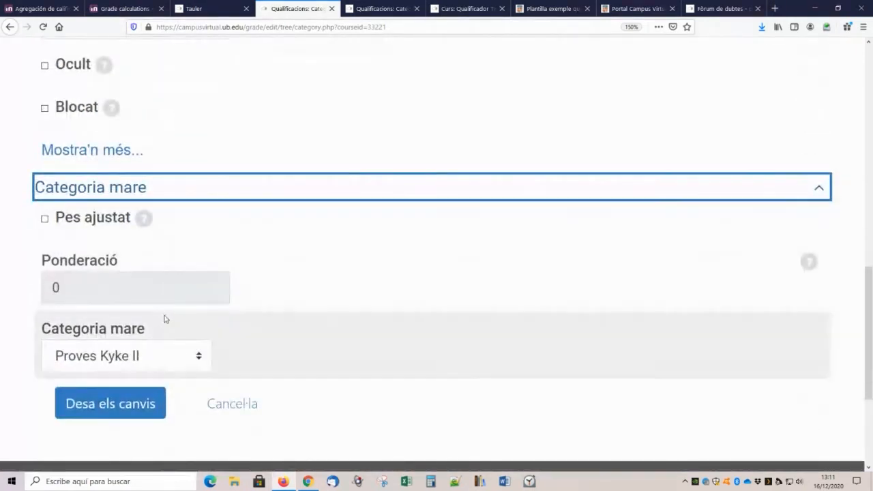
pyautogui.scroll(-3, 170, 332)
pyautogui.click(184, 203)
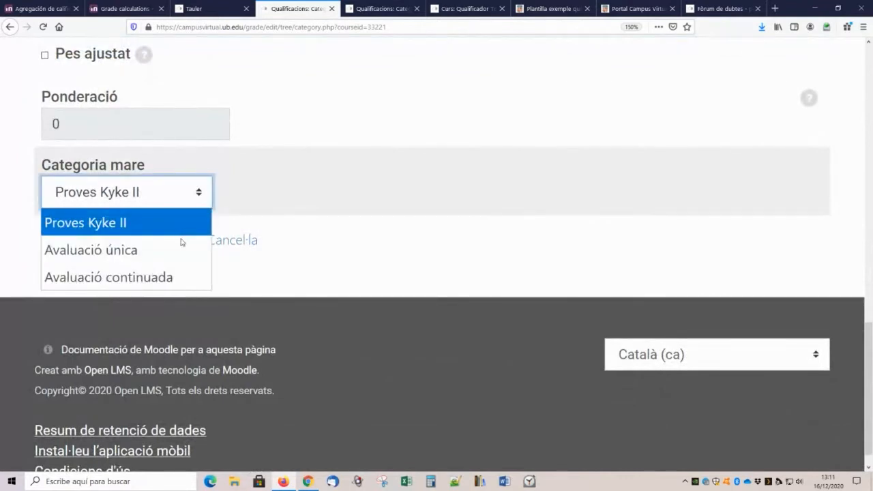
pyautogui.click(168, 278)
pyautogui.click(110, 240)
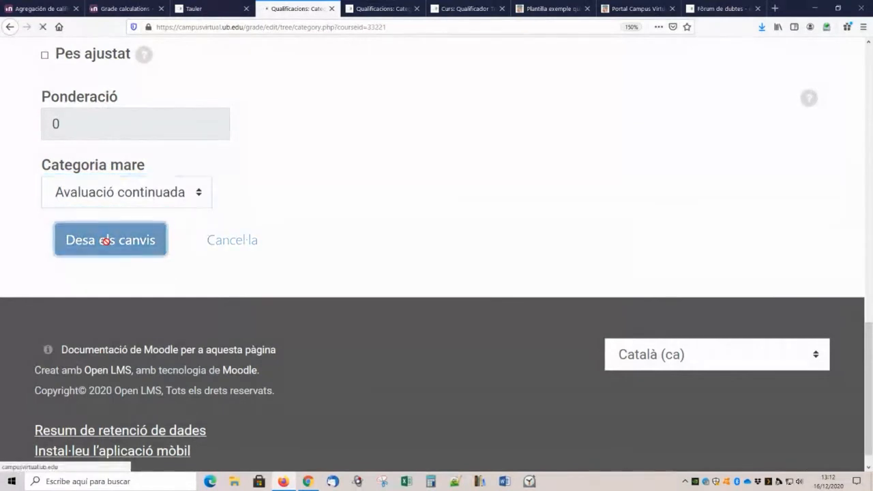
# Step: Add another grade category to the gradebook and name it Treballs Obligatoris
pyautogui.scroll(-6, 270, 278)
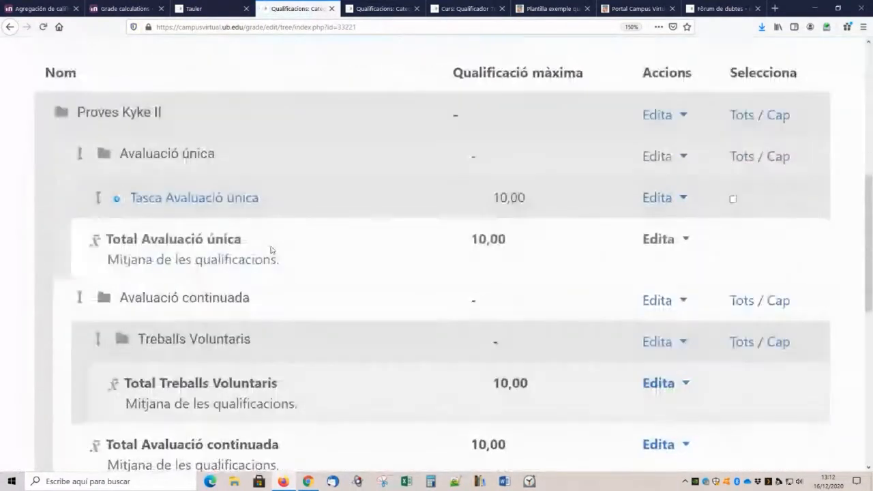
pyautogui.scroll(-1, 270, 251)
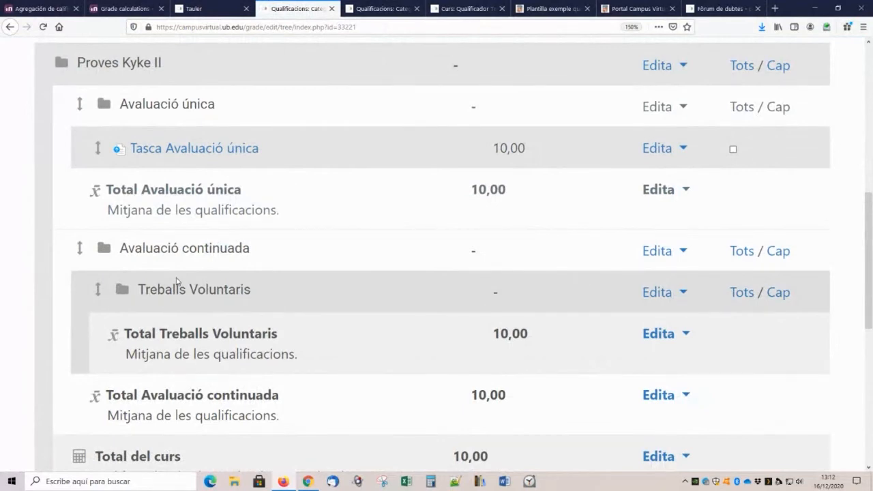
pyautogui.scroll(-2, 135, 238)
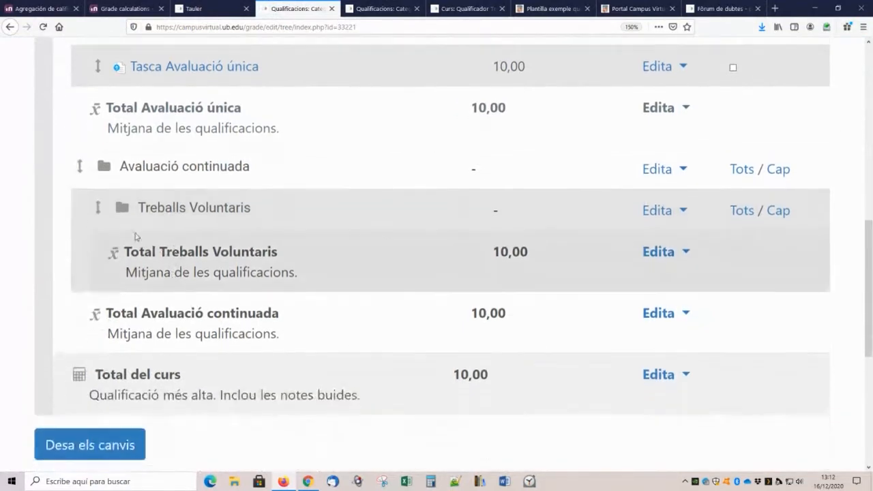
pyautogui.scroll(-2, 526, 356)
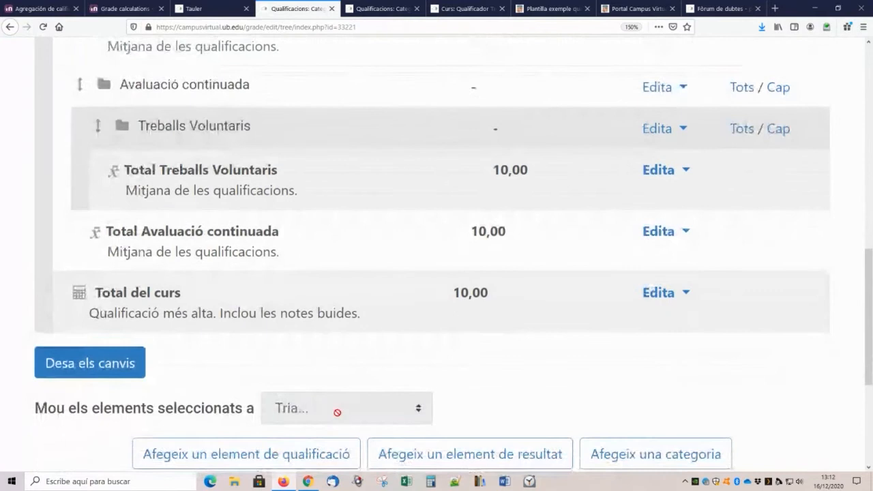
pyautogui.click(678, 457)
pyautogui.click(148, 297)
pyautogui.write('Yrebal')
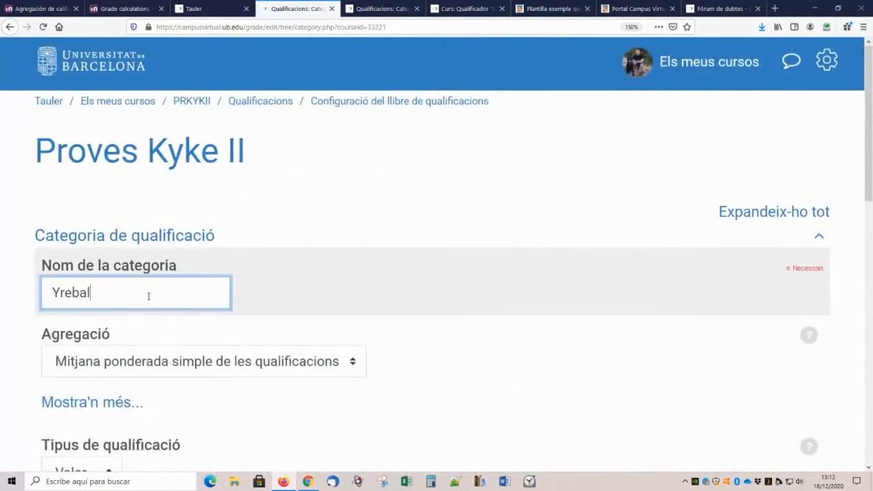
pyautogui.press('BackSpace')
pyautogui.press('BackSpace')
pyautogui.press('BackSpace')
pyautogui.press('BackSpace')
pyautogui.press('BackSpace')
pyautogui.press('BackSpace')
pyautogui.write('Treballs Obligatoris')
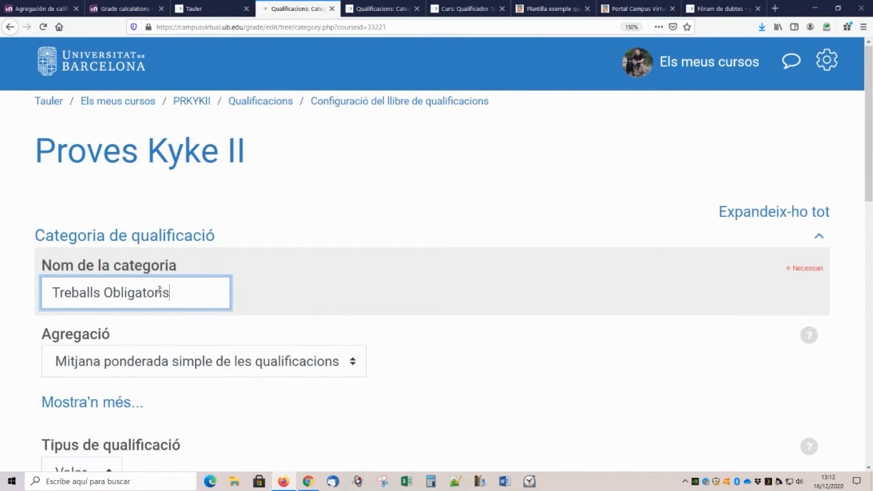
# Step: Set the Treballs Obligatoris category's aggregation to Mitjana de les qualificacions and its maximum grade to 10
pyautogui.scroll(-3, 157, 291)
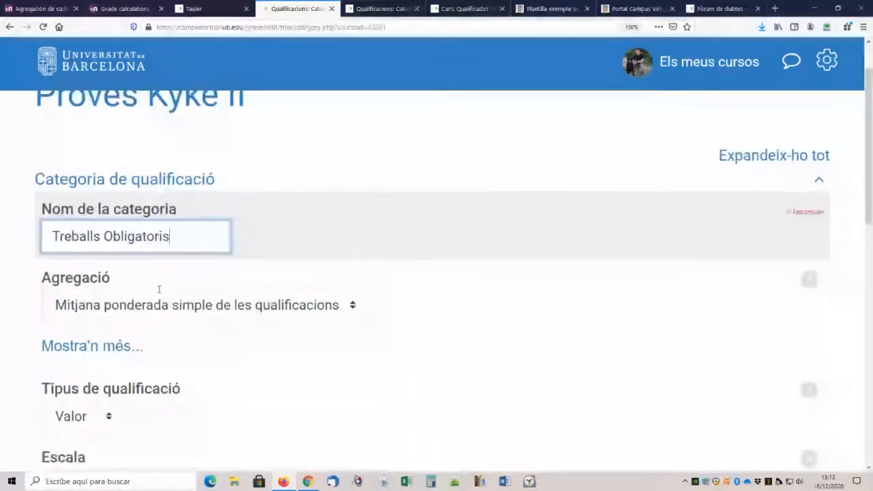
pyautogui.click(227, 207)
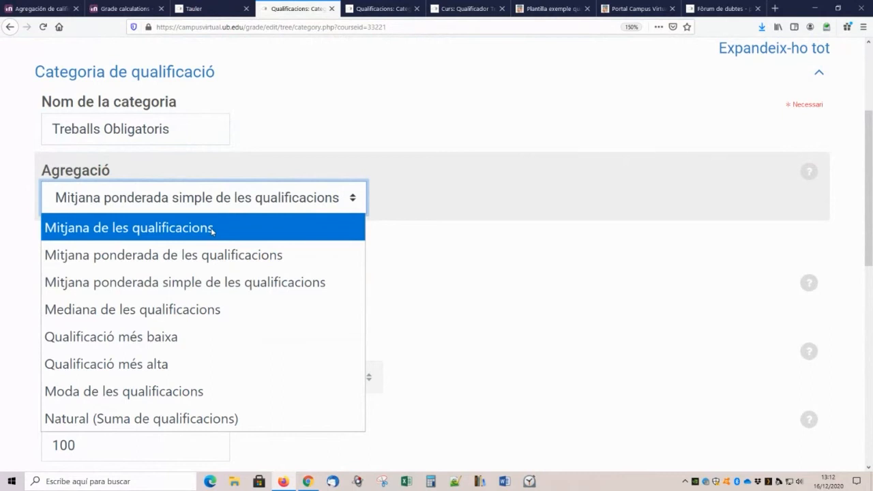
pyautogui.click(212, 231)
pyautogui.scroll(-5, 220, 273)
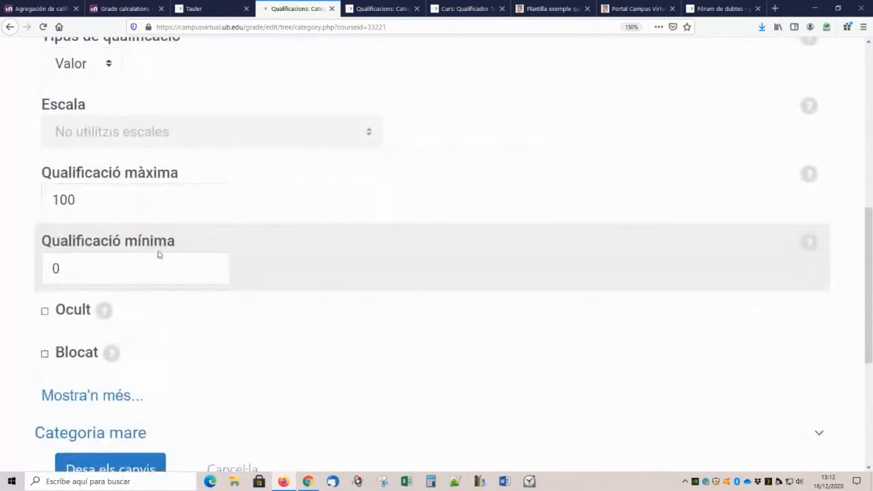
pyautogui.click(129, 192)
pyautogui.press('BackSpace')
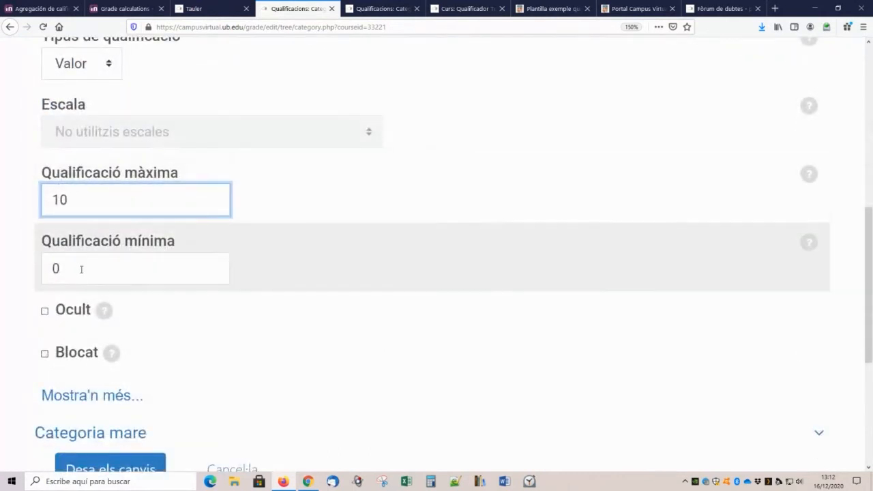
# Step: Assign Avaluació continuada as the parent category of Treballs Obligatoris and save the changes
pyautogui.scroll(-5, 81, 269)
pyautogui.click(99, 191)
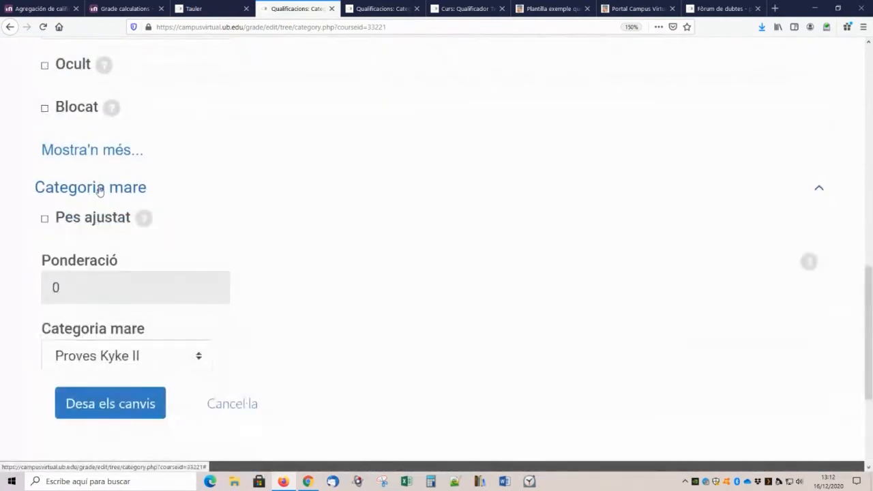
pyautogui.scroll(-3, 136, 218)
pyautogui.click(150, 195)
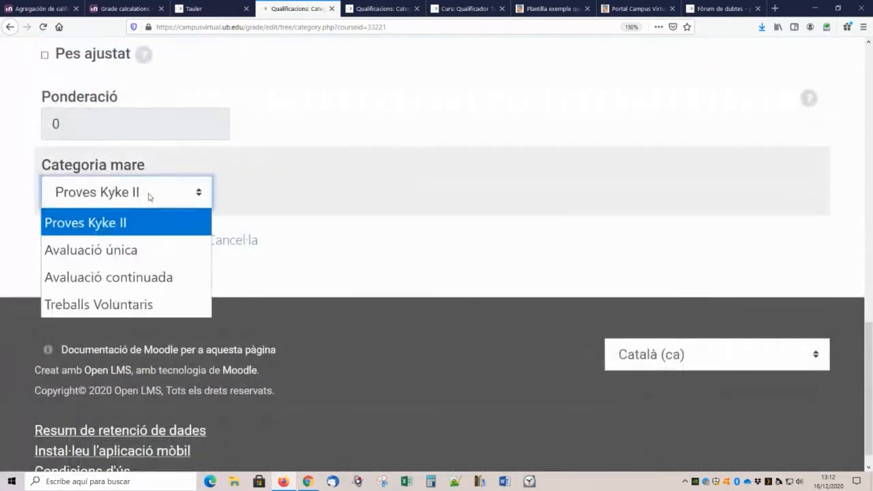
pyautogui.click(151, 280)
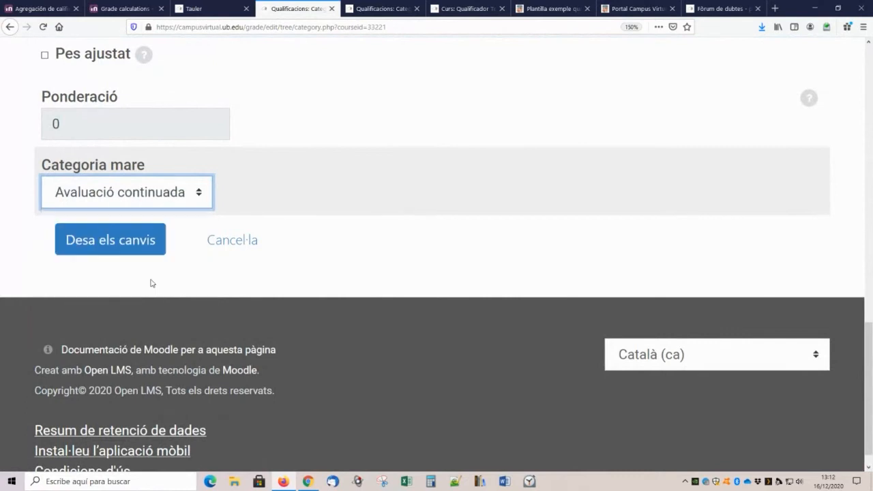
pyautogui.click(130, 241)
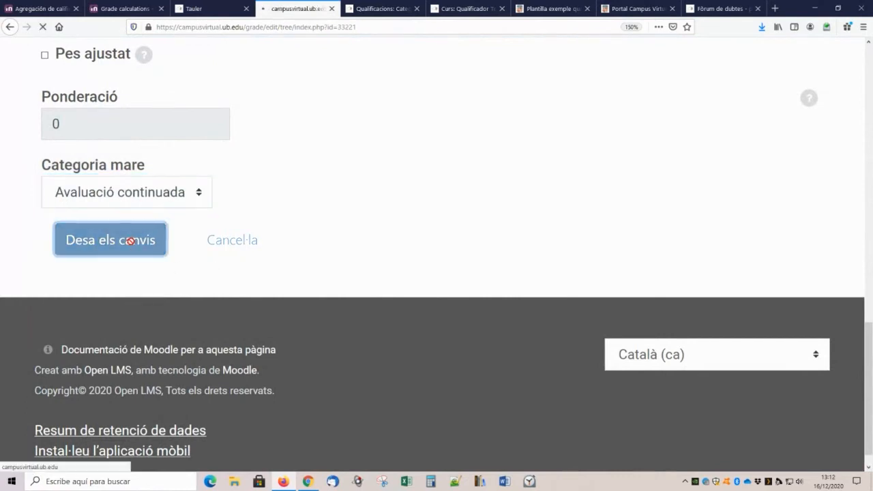
# Step: Review the Treballs Voluntaris and Treballs Obligatoris categories, their totals and their aggregation within Avaluació continuada, plus the options for adding items
pyautogui.scroll(-6, 196, 227)
pyautogui.scroll(-4, 198, 228)
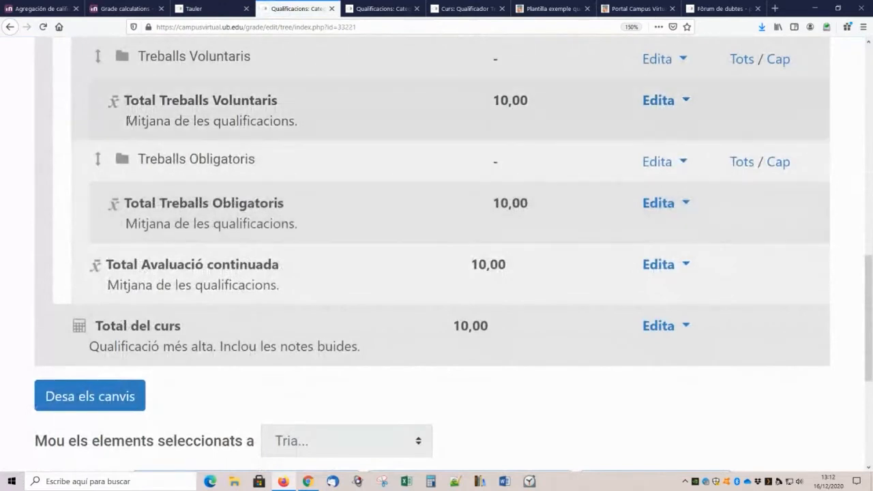
pyautogui.scroll(1, 136, 150)
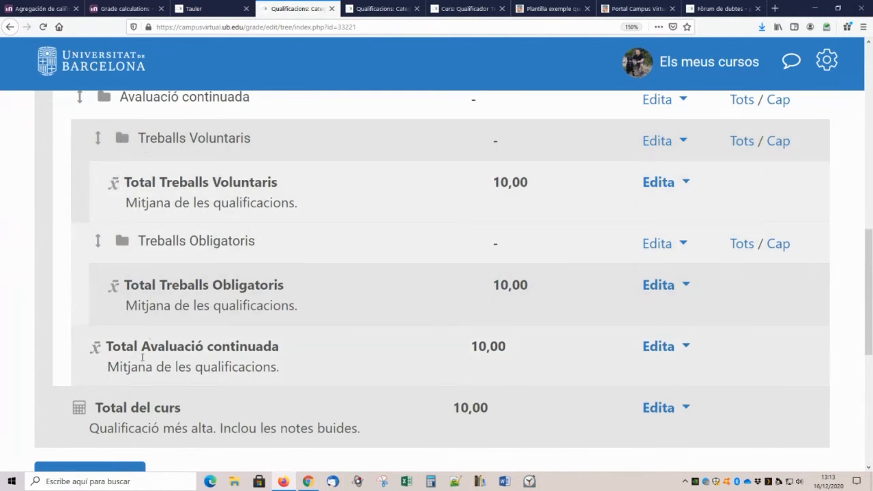
pyautogui.scroll(2, 215, 307)
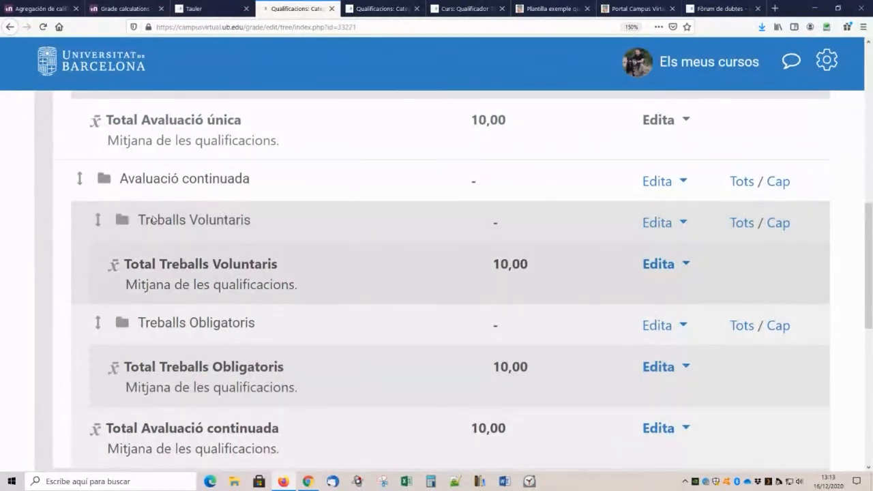
pyautogui.scroll(-5, 351, 239)
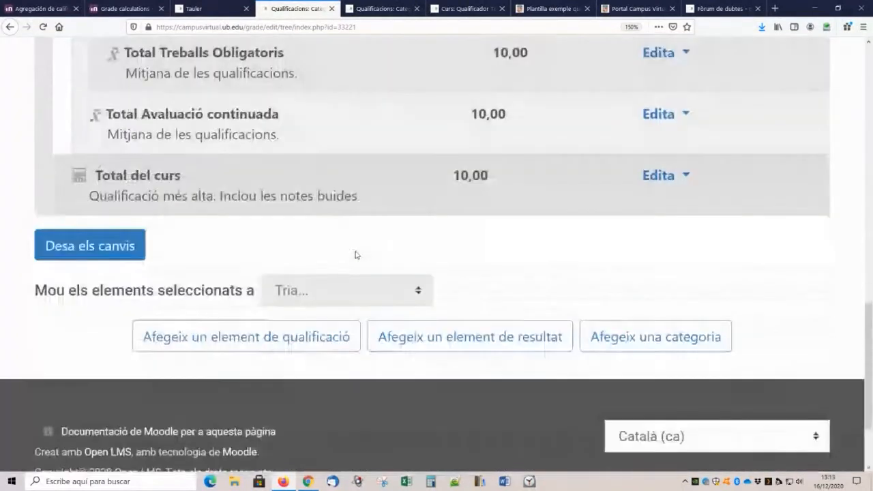
pyautogui.click(270, 324)
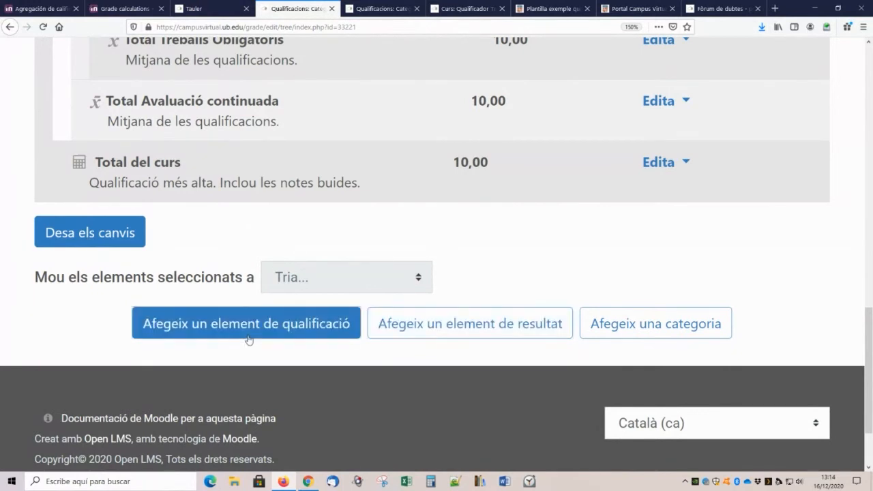
pyautogui.scroll(3, 208, 246)
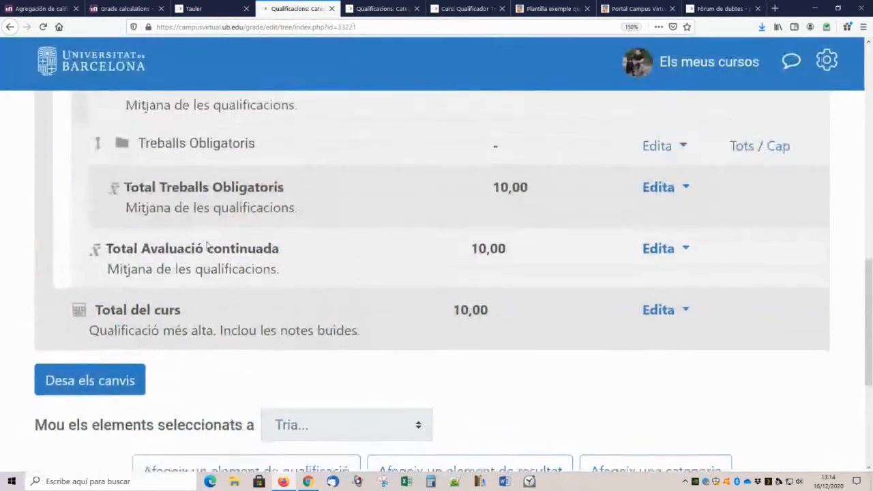
pyautogui.scroll(3, 209, 237)
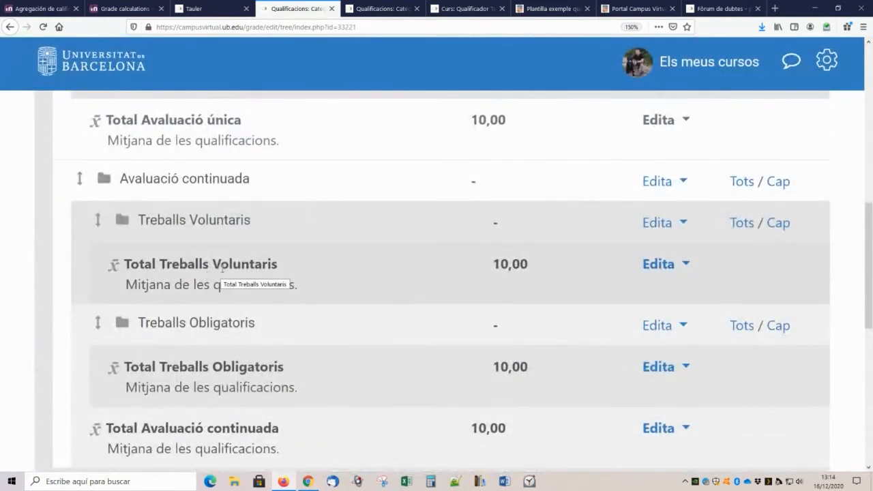
pyautogui.scroll(-2, 225, 276)
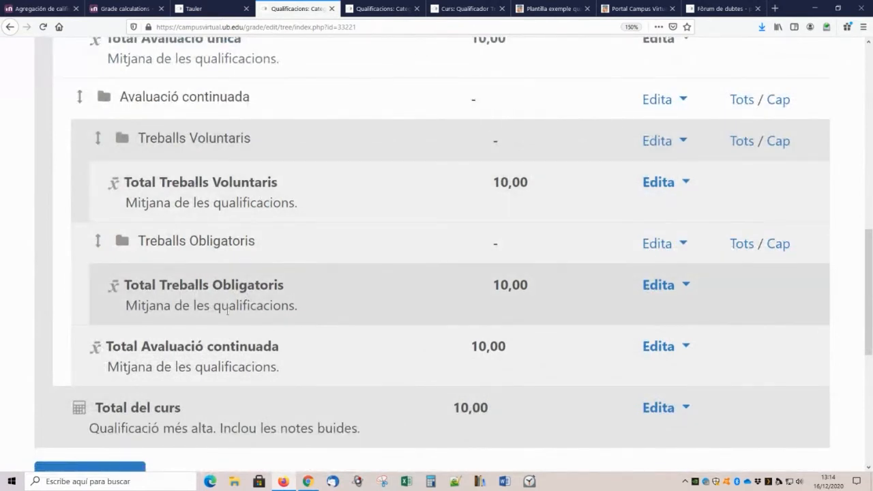
# Step: Add a grade item named Treball oral to the gradebook with a maximum grade of 10
pyautogui.scroll(-5, 221, 296)
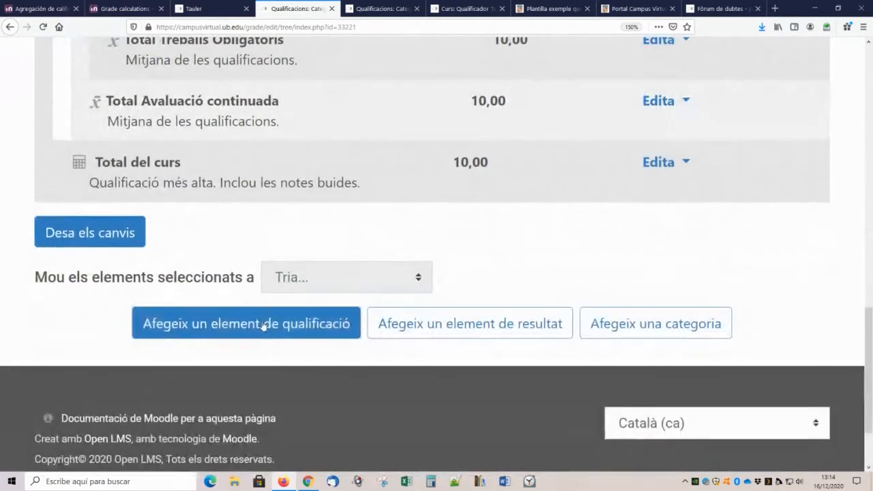
pyautogui.click(263, 324)
pyautogui.click(74, 278)
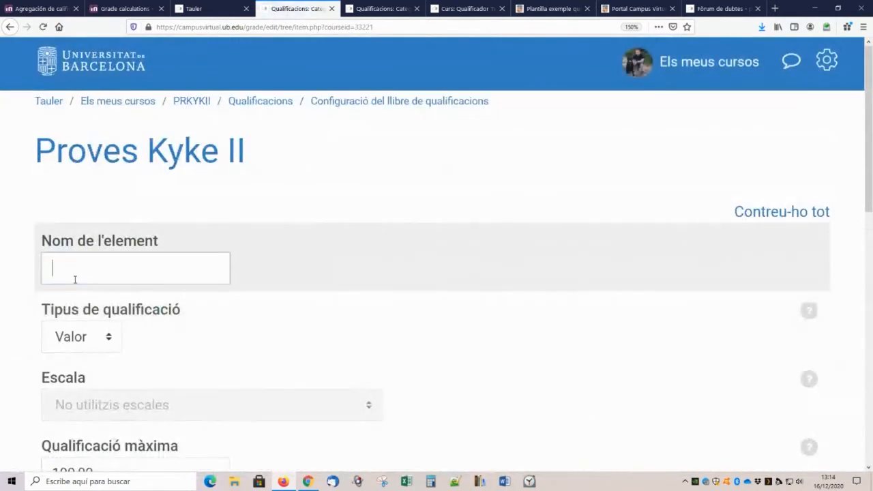
pyautogui.write('Tre')
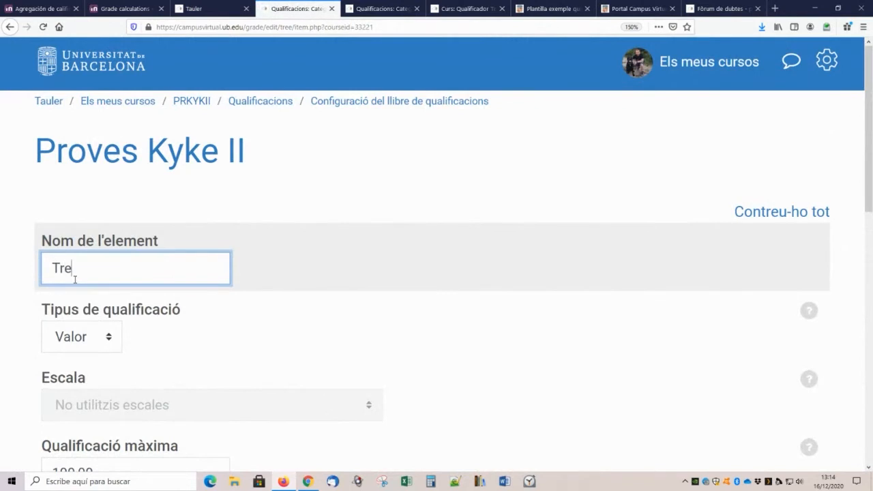
pyautogui.write('ball oral')
pyautogui.scroll(-1, 75, 270)
pyautogui.scroll(-2, 75, 271)
pyautogui.moveTo(67, 309); pyautogui.dragTo(130, 311)
pyautogui.press('BackSpace')
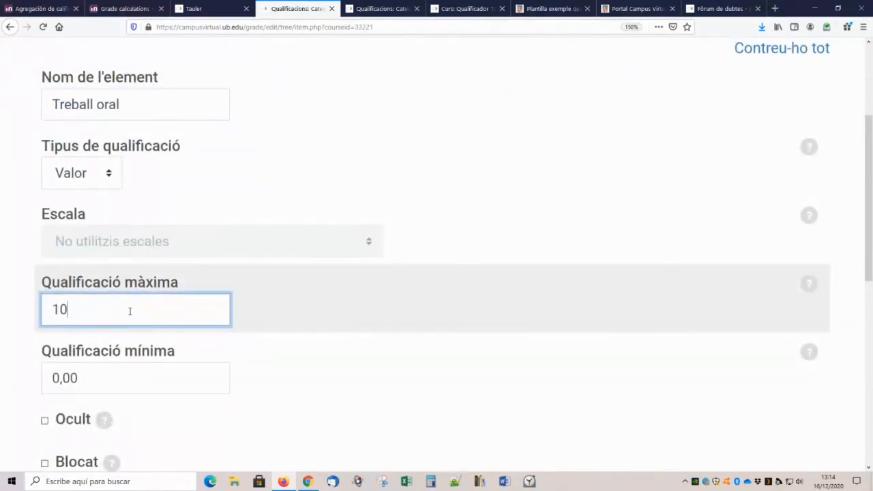
# Step: Assign Treballs Obligatoris as the parent category of the Treball oral item and save the changes
pyautogui.scroll(-3, 130, 311)
pyautogui.scroll(-1, 133, 301)
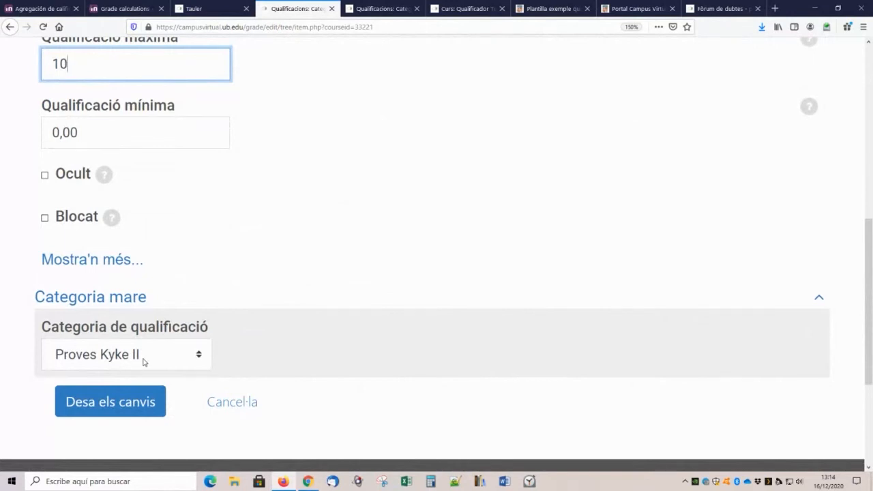
pyautogui.click(143, 363)
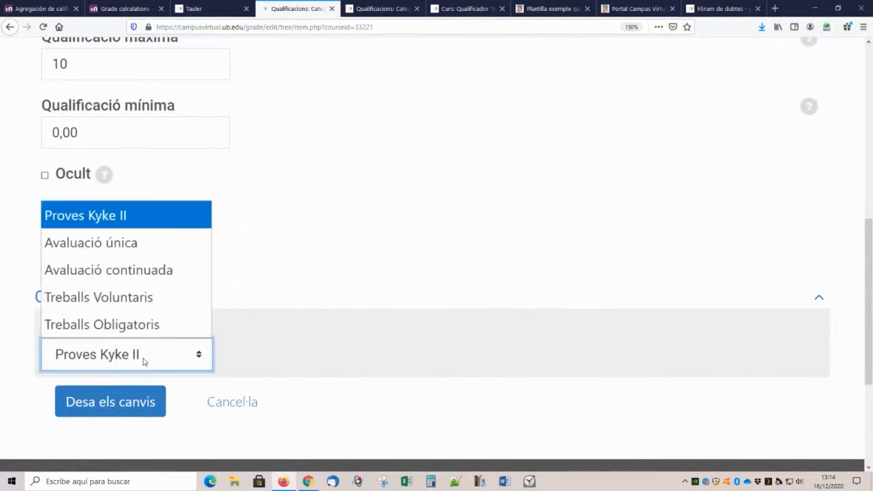
pyautogui.click(154, 325)
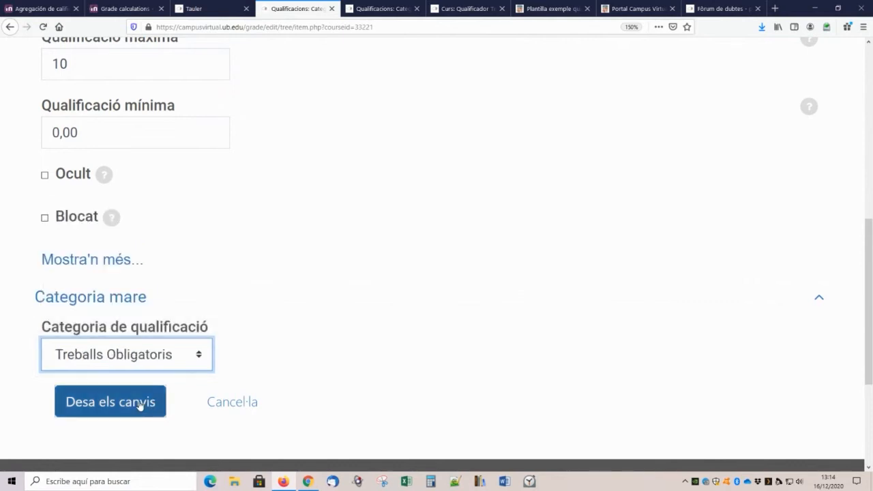
pyautogui.click(140, 402)
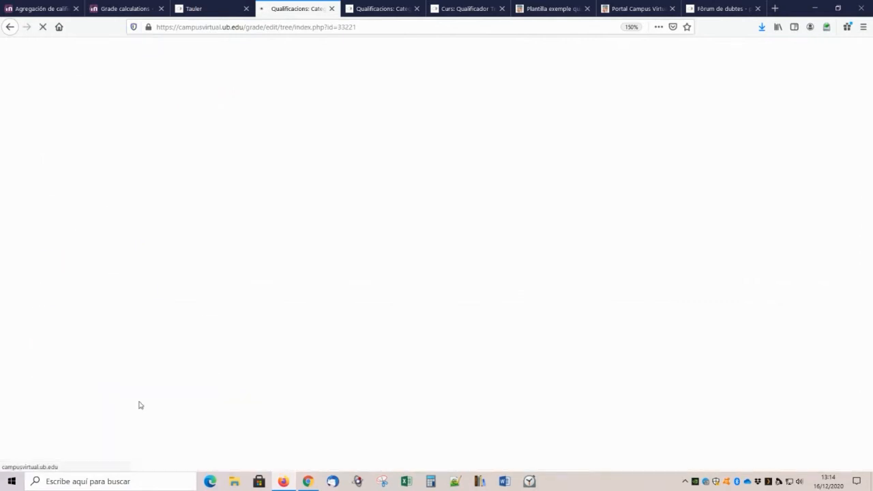
# Step: Add another grade item named Treball escrit with a maximum grade of 10,00
pyautogui.scroll(-6, 165, 314)
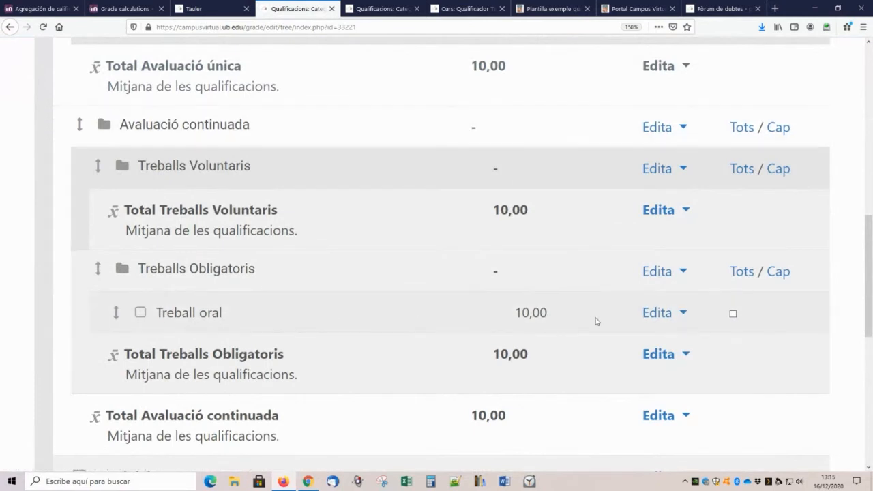
pyautogui.scroll(-3, 249, 365)
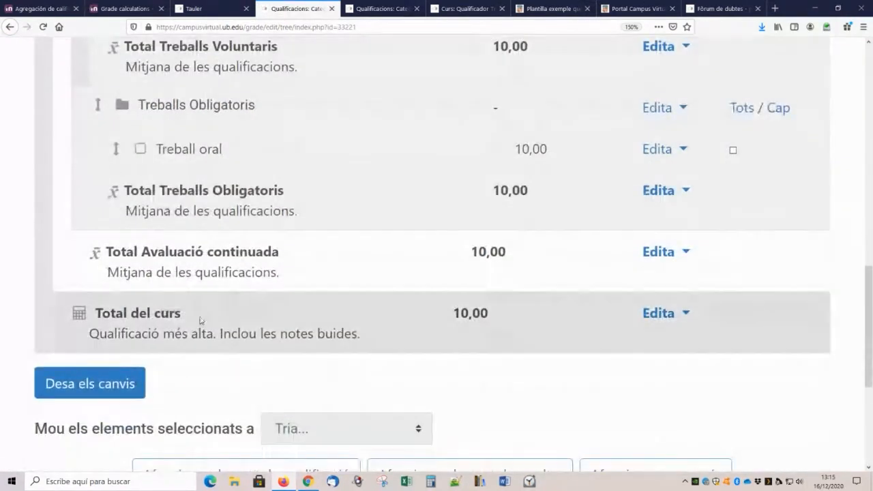
pyautogui.scroll(-3, 225, 410)
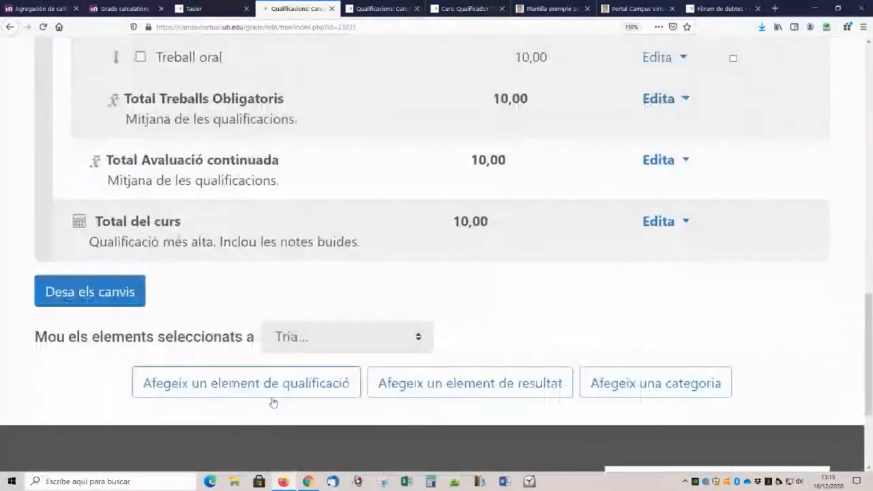
pyautogui.click(226, 312)
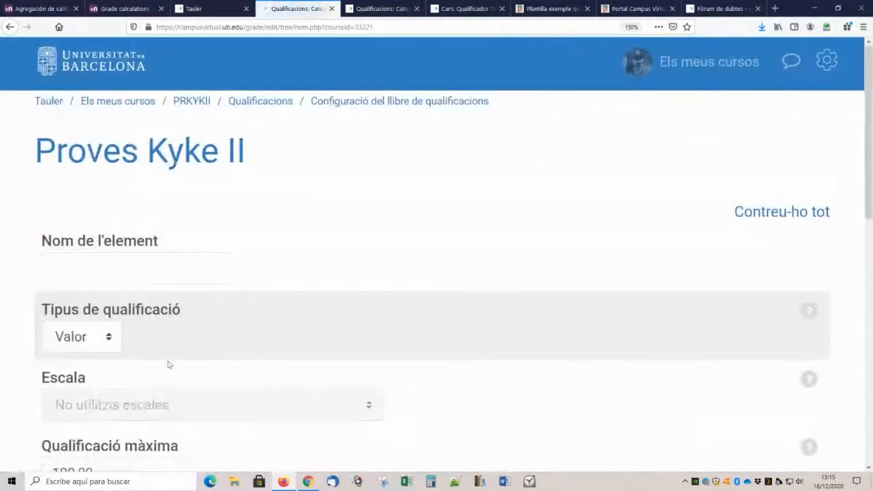
pyautogui.scroll(-1, 147, 363)
pyautogui.scroll(-1, 112, 225)
pyautogui.scroll(2, 80, 267)
pyautogui.click(81, 268)
pyautogui.write('Treball escrit')
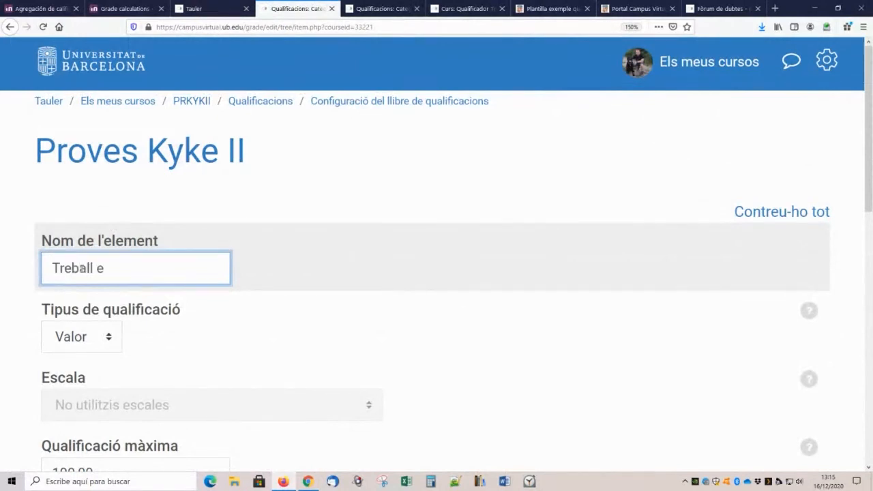
pyautogui.scroll(-3, 79, 267)
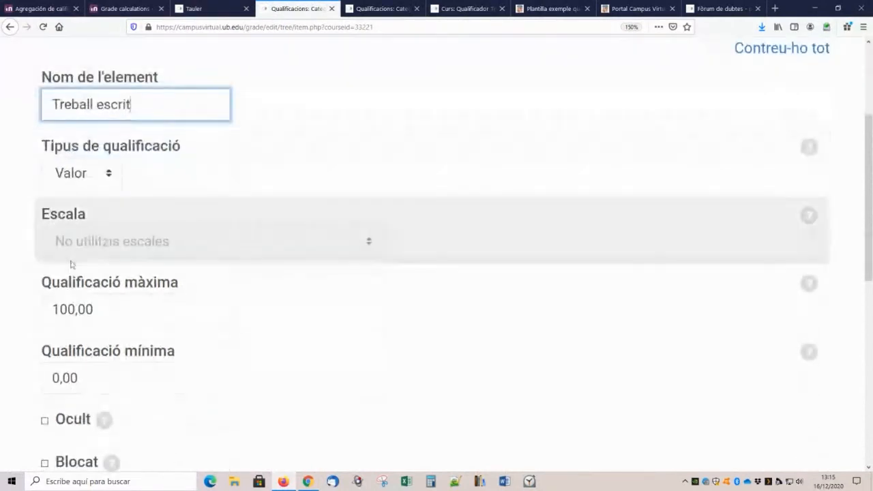
pyautogui.click(73, 230)
pyautogui.press('BackSpace')
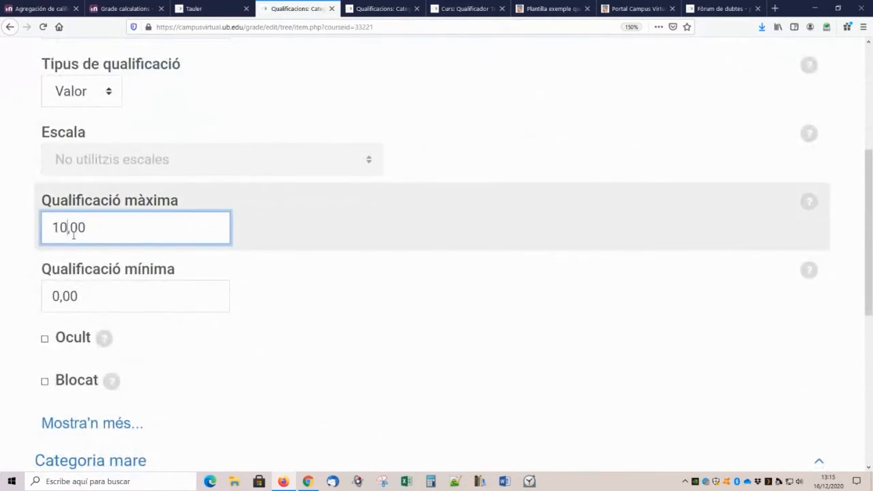
# Step: Place the Treball escrit item in the Treballs Obligatoris category and save the changes
pyautogui.scroll(-4, 98, 268)
pyautogui.click(129, 200)
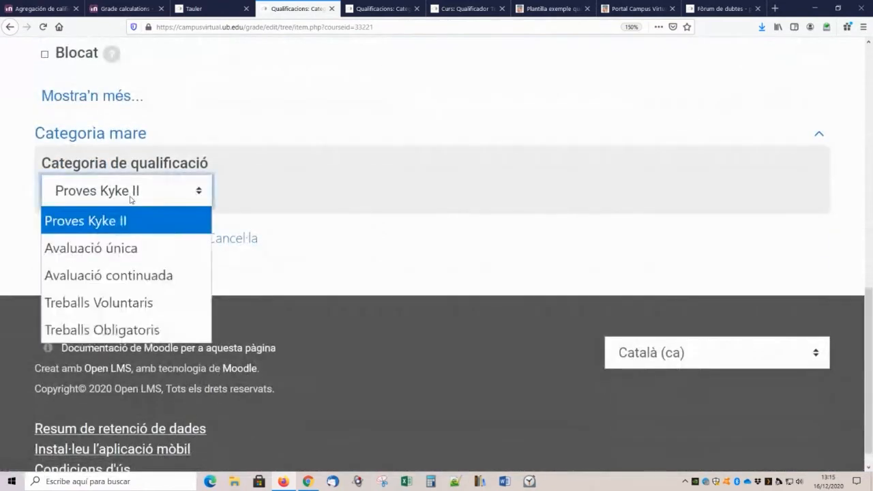
pyautogui.click(151, 334)
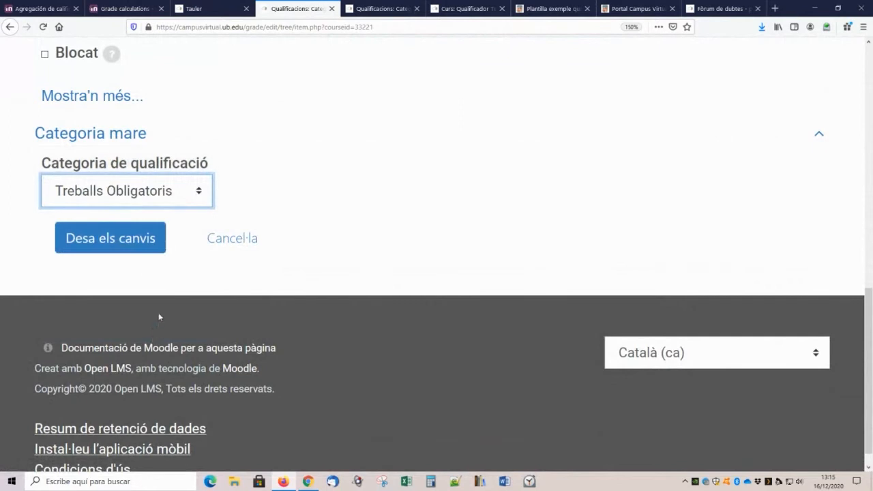
pyautogui.click(111, 238)
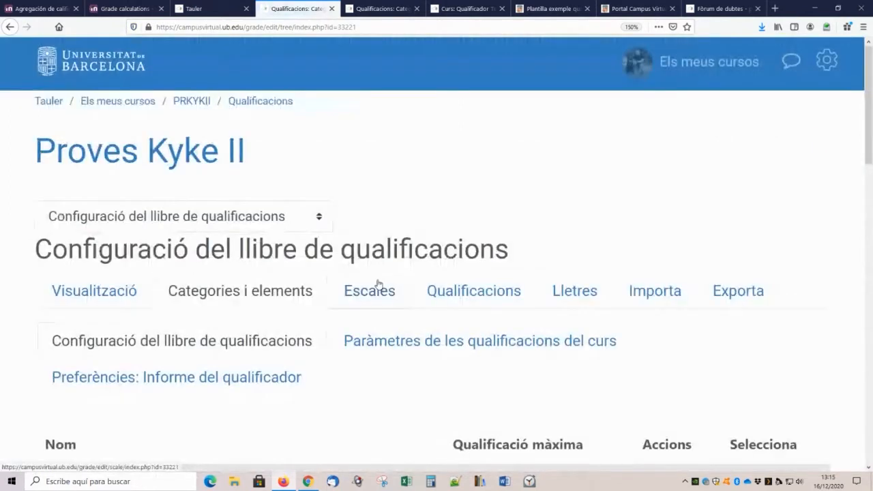
# Step: Review the Treballs Voluntaris and Treballs Obligatoris categories, the new items and how their totals aggregate within Avaluació continuada
pyautogui.scroll(-10, 378, 285)
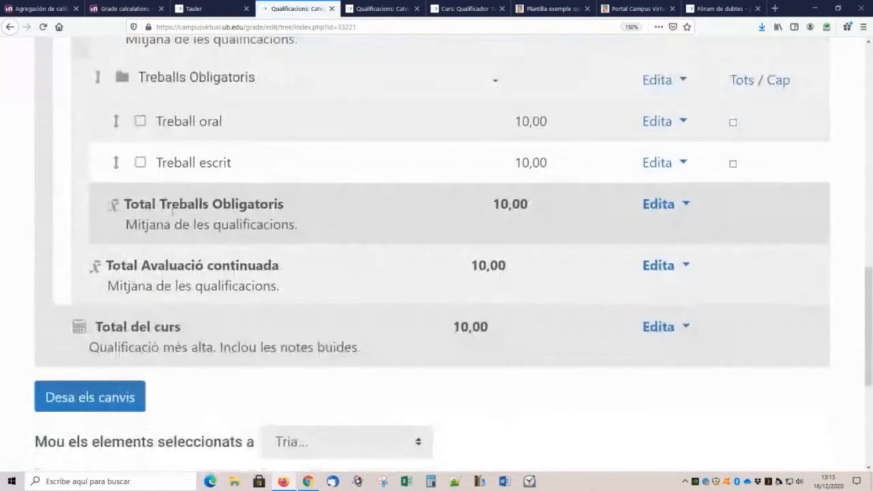
pyautogui.scroll(2, 382, 276)
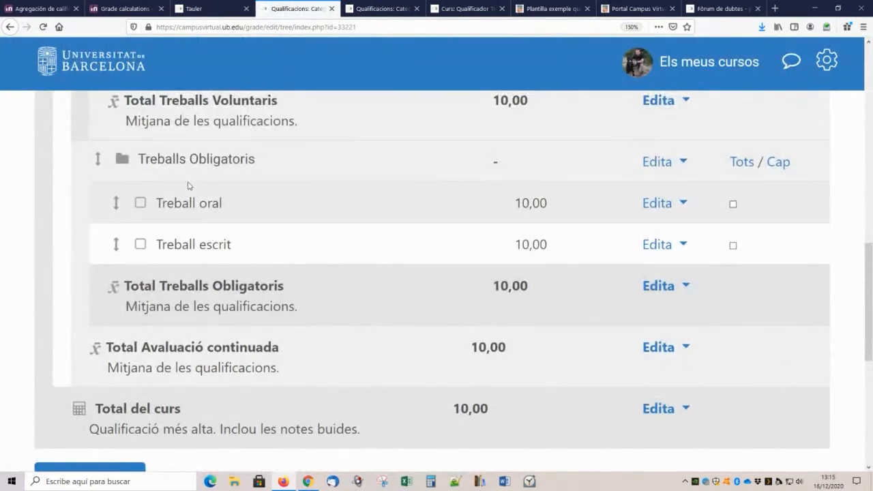
pyautogui.scroll(2, 197, 197)
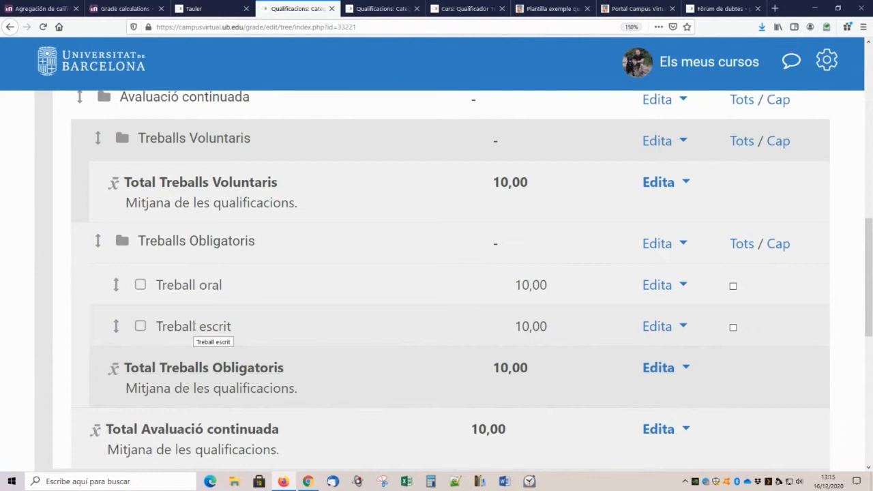
pyautogui.scroll(-3, 176, 308)
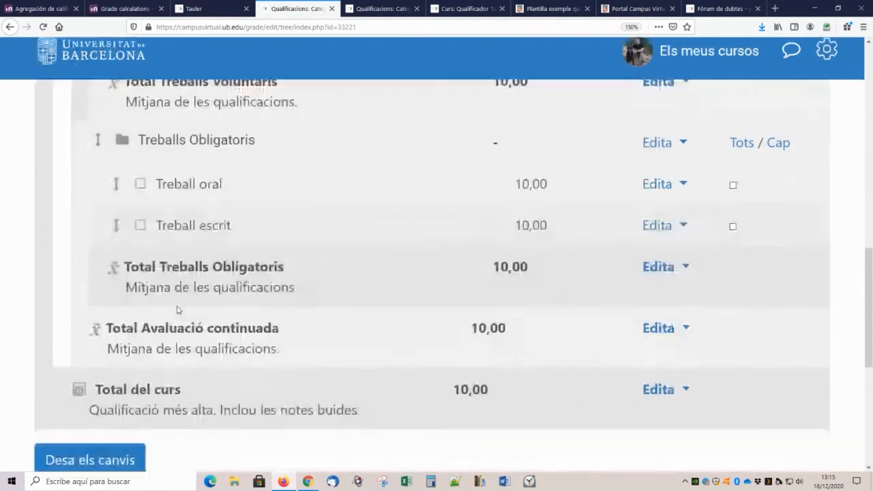
pyautogui.scroll(3, 176, 310)
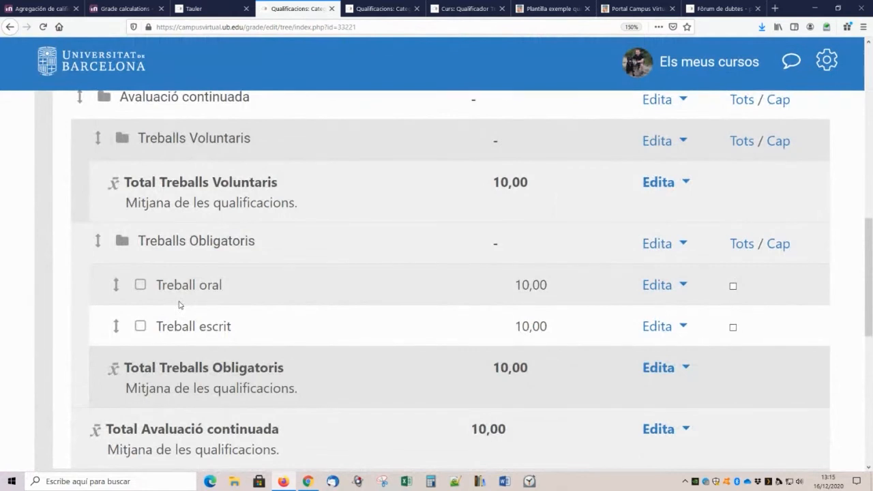
pyautogui.scroll(2, 171, 259)
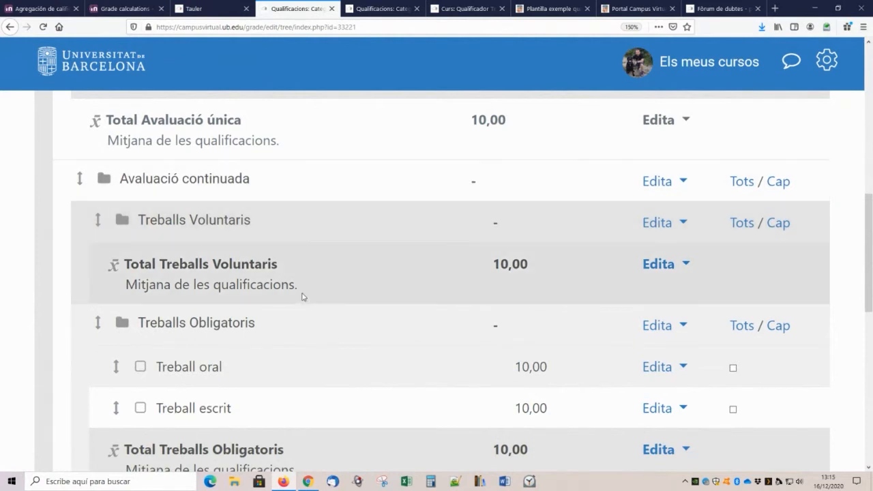
pyautogui.scroll(-3, 209, 185)
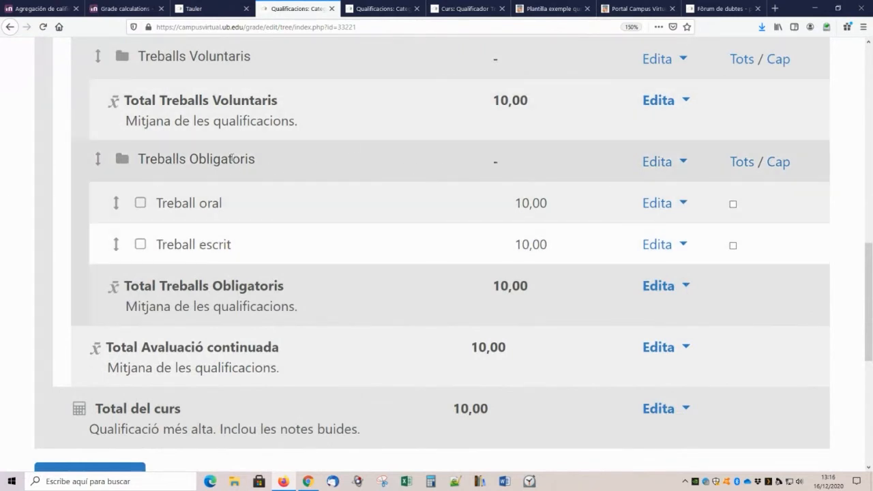
pyautogui.scroll(2, 429, 179)
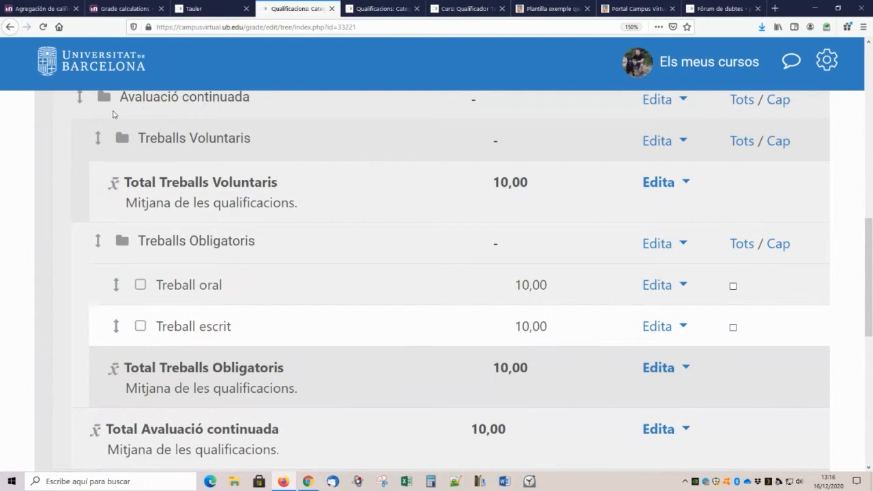
pyautogui.scroll(2, 112, 103)
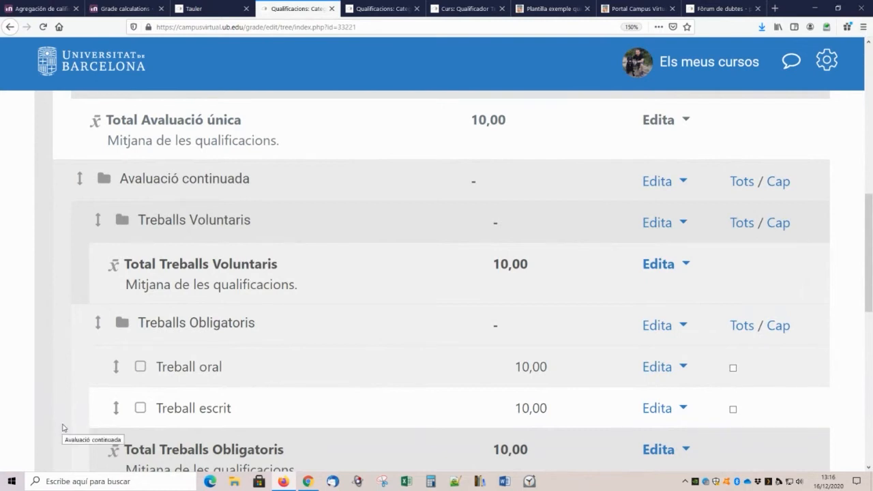
# Step: Change the Avaluació continuada category's aggregation to Mitjana ponderada de les qualificacions and save the changes
pyautogui.hotkey('ctrl', '-')
pyautogui.hotkey('ctrl', '-')
pyautogui.hotkey('ctrl', '-')
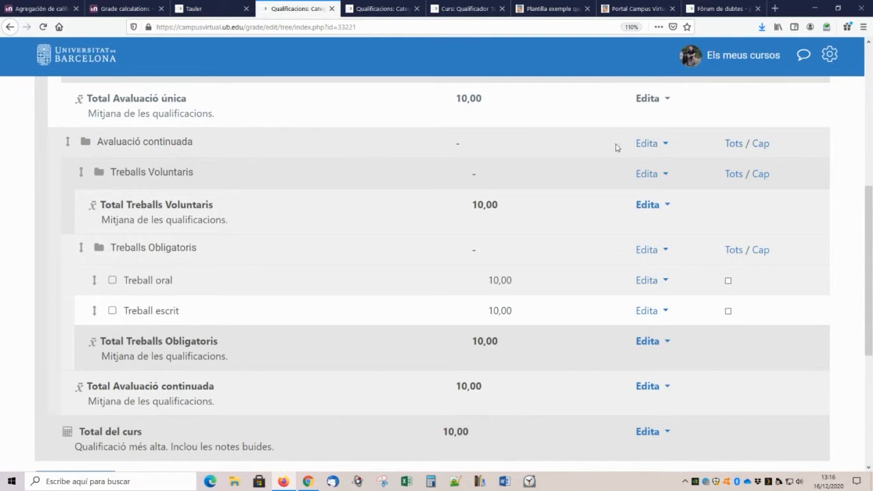
pyautogui.click(644, 145)
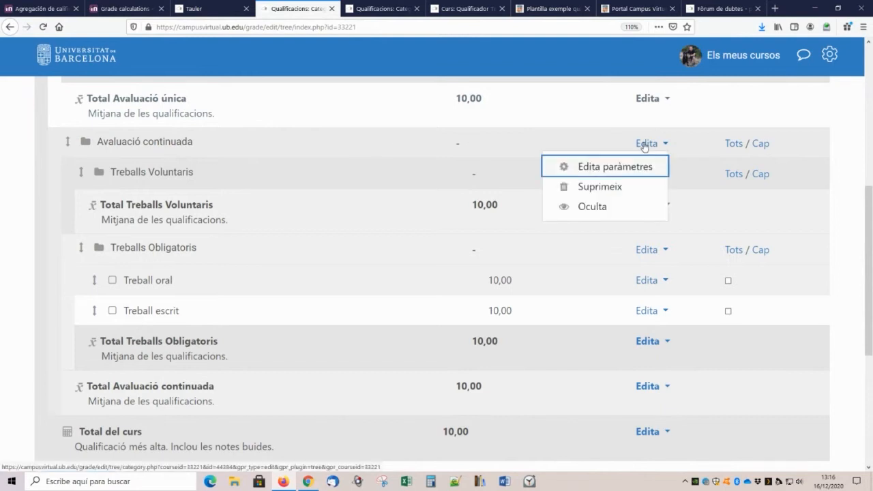
pyautogui.click(630, 171)
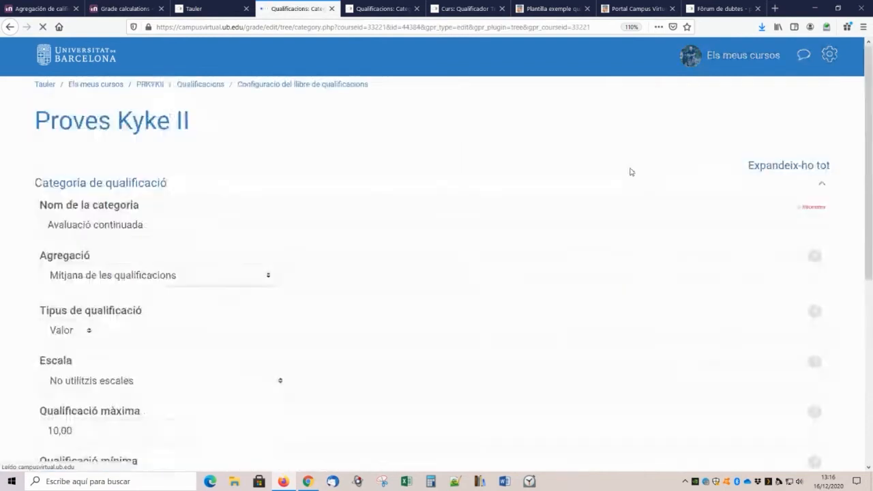
pyautogui.scroll(-1, 627, 172)
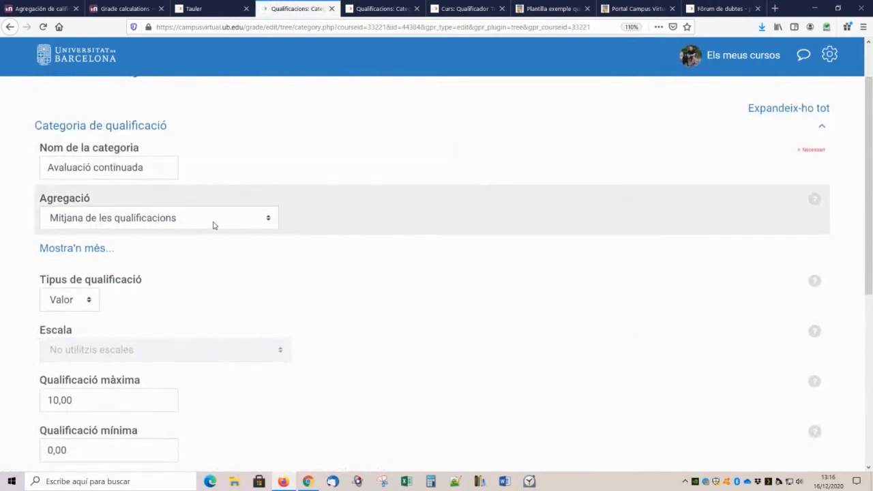
pyautogui.click(213, 225)
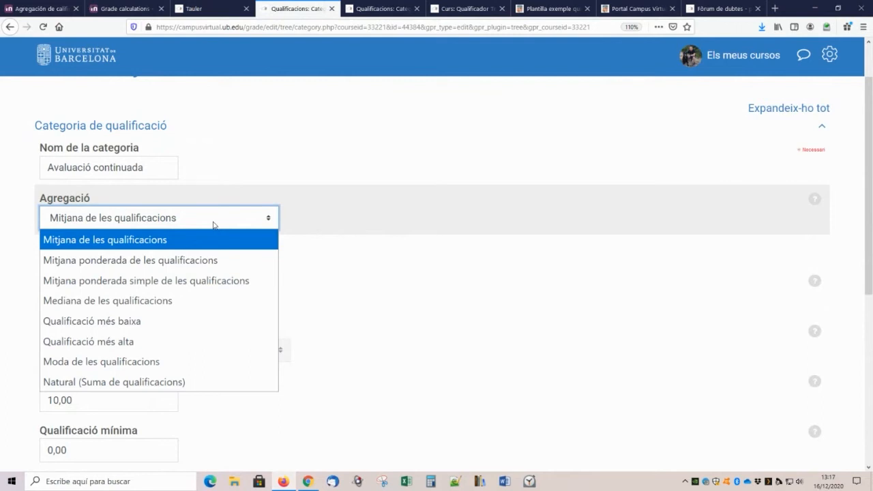
pyautogui.click(204, 261)
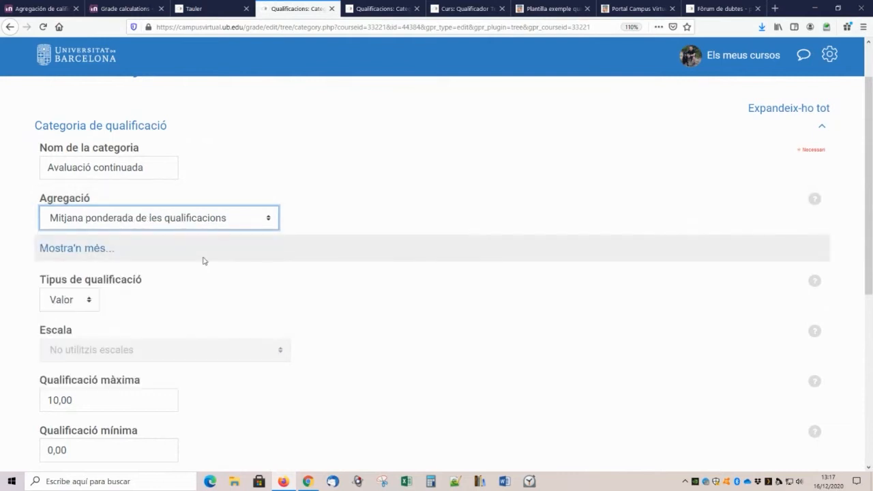
pyautogui.scroll(-5, 204, 260)
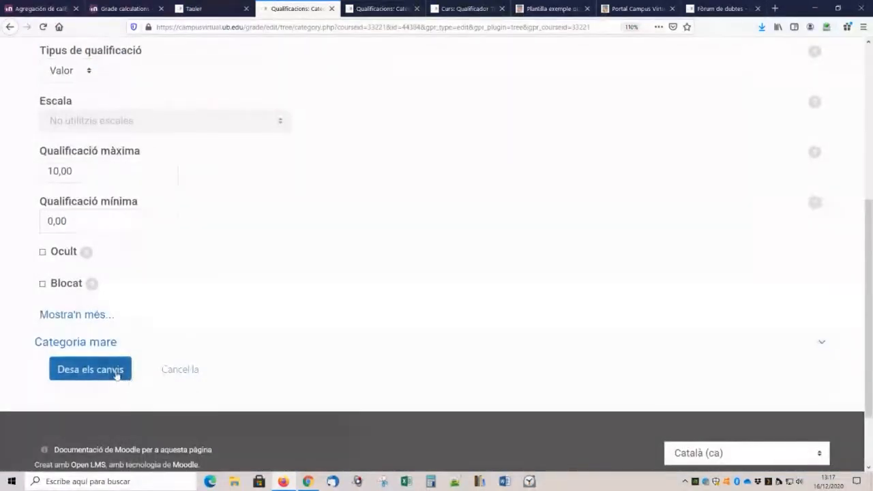
pyautogui.click(116, 369)
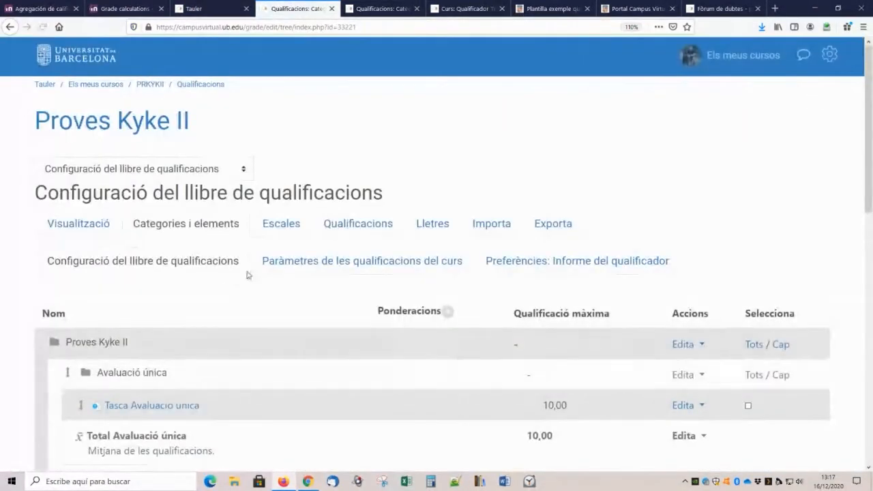
# Step: Set the weights of Treballs Voluntaris to 10 and Treballs Obligatoris to 90, and save the changes
pyautogui.scroll(-3, 248, 275)
pyautogui.scroll(-5, 248, 275)
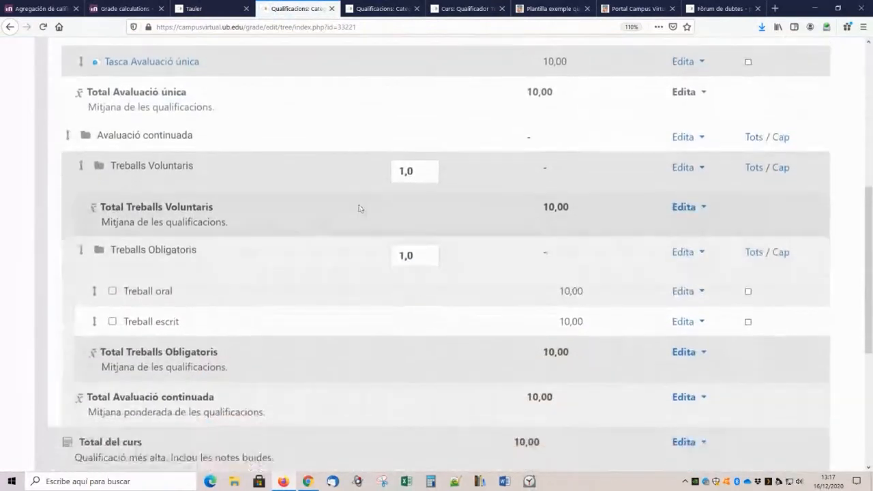
pyautogui.moveTo(421, 171); pyautogui.dragTo(373, 173)
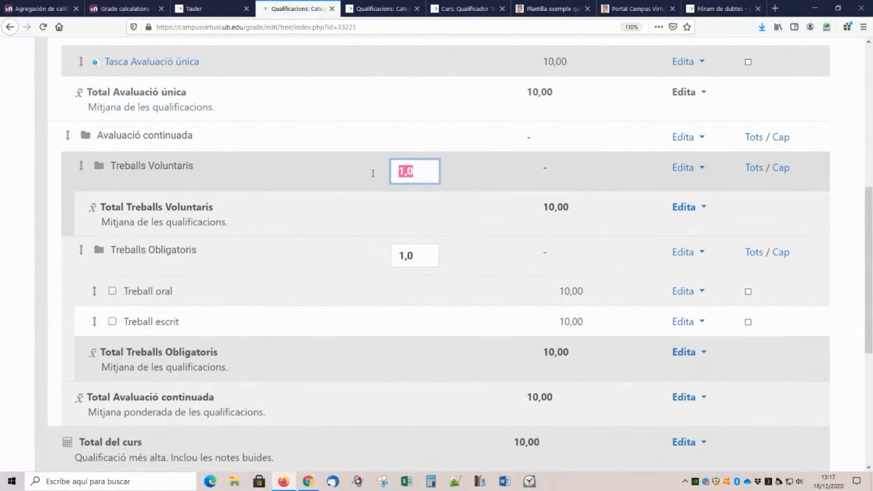
pyautogui.write('10')
pyautogui.moveTo(431, 255); pyautogui.dragTo(384, 256)
pyautogui.write('90')
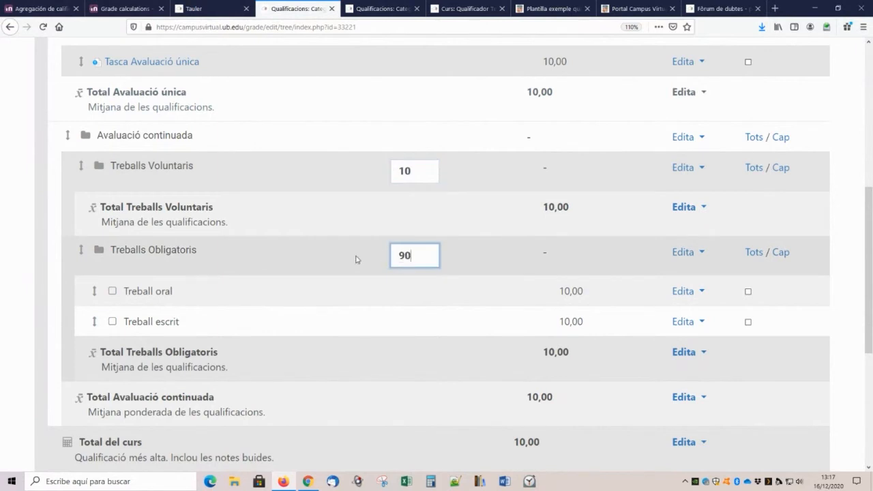
pyautogui.scroll(-3, 271, 263)
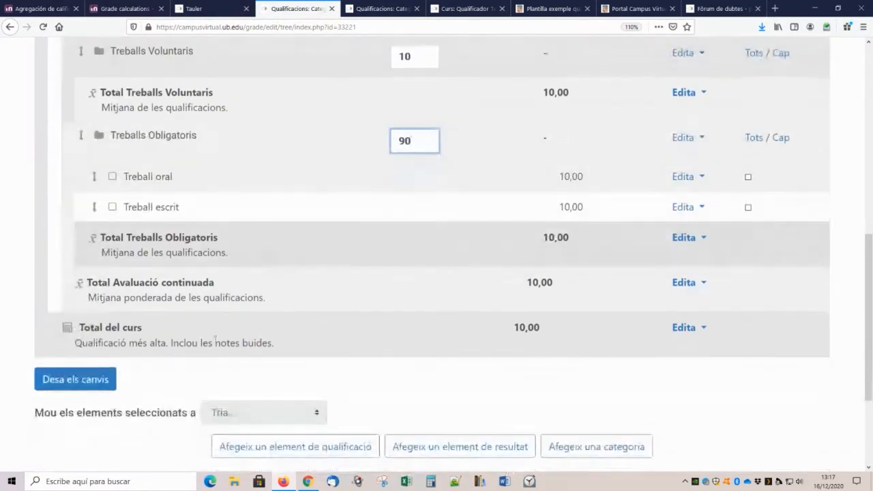
pyautogui.click(54, 386)
# Step: Review the whole category tree, comparing the Avaluació única and Avaluació continuada branches, their weights, totals and aggregation methods
pyautogui.scroll(-7, 362, 293)
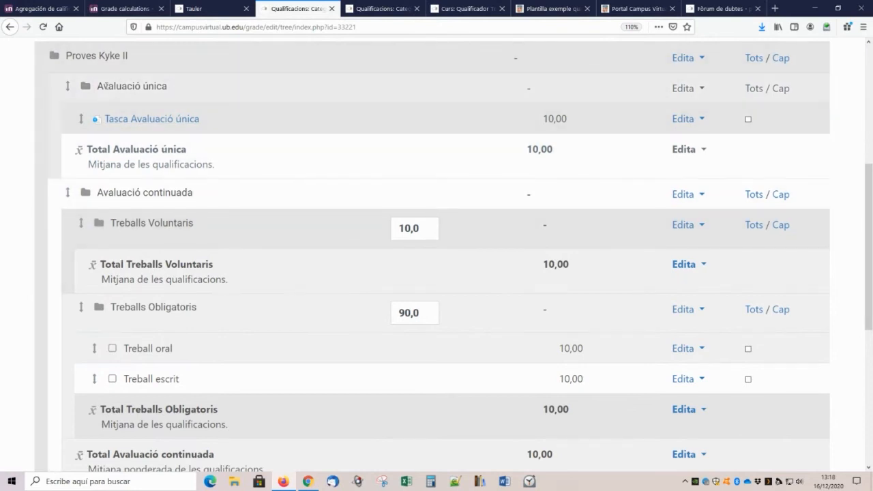
pyautogui.scroll(1, 108, 111)
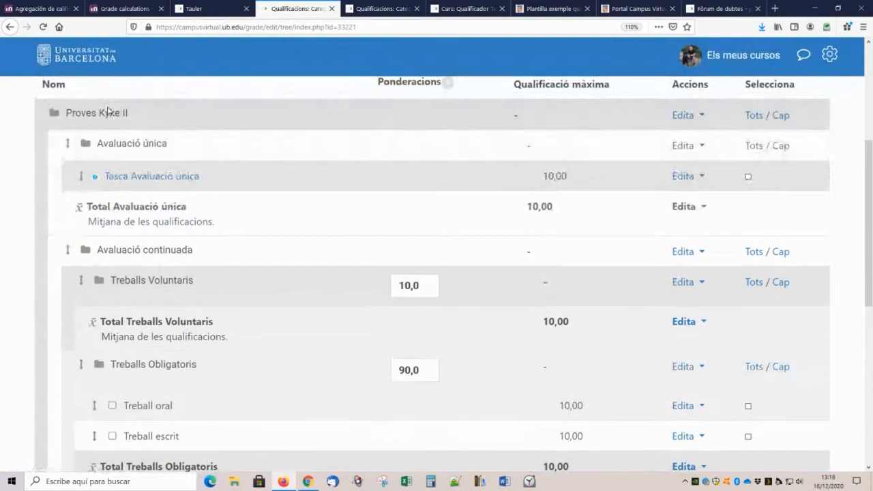
pyautogui.scroll(-3, 107, 123)
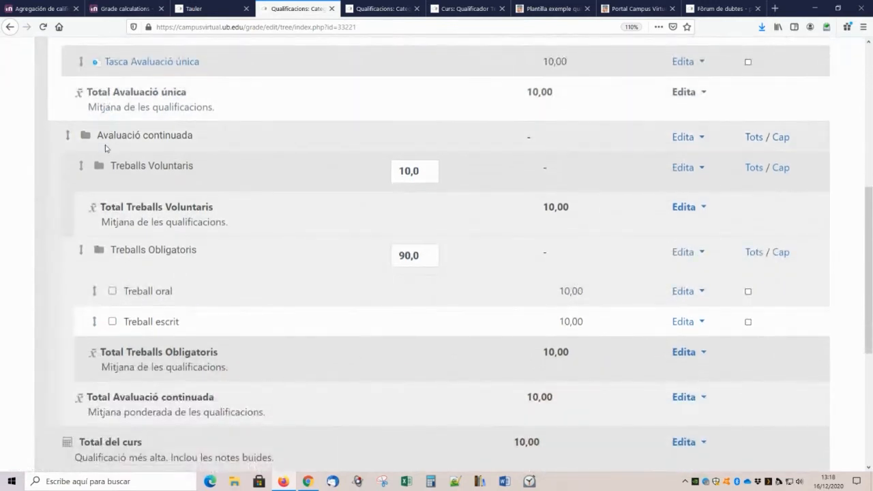
pyautogui.scroll(-3, 134, 131)
pyautogui.scroll(-1, 134, 131)
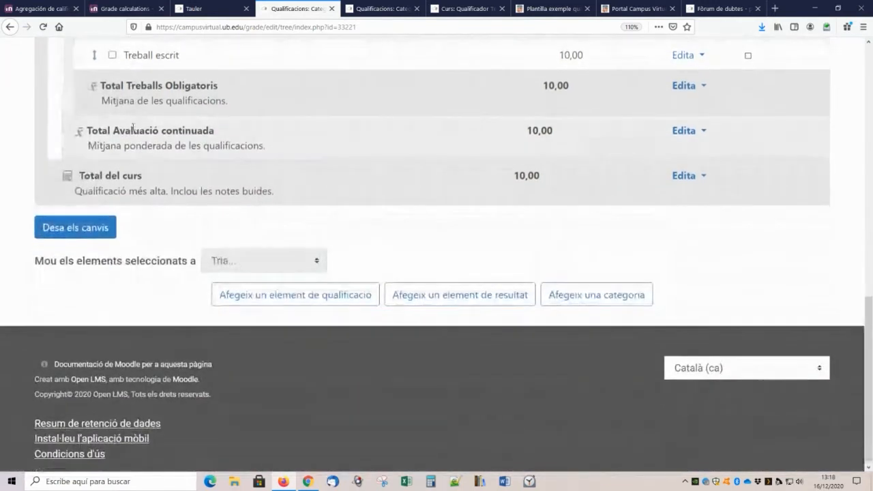
pyautogui.scroll(6, 168, 175)
pyautogui.scroll(3, 150, 176)
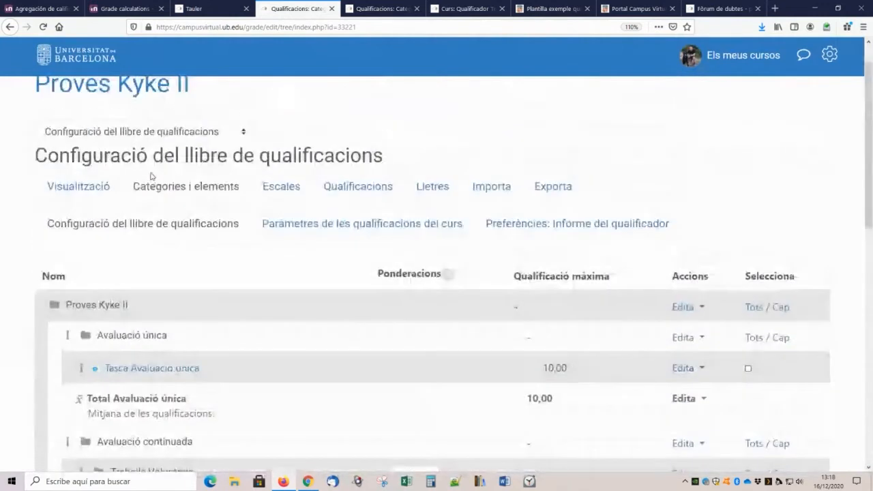
pyautogui.scroll(-3, 150, 175)
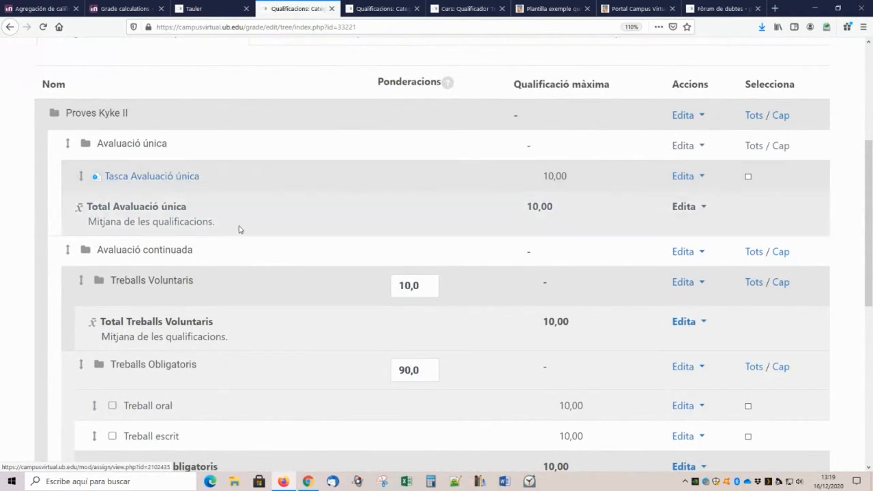
pyautogui.scroll(-1, 230, 273)
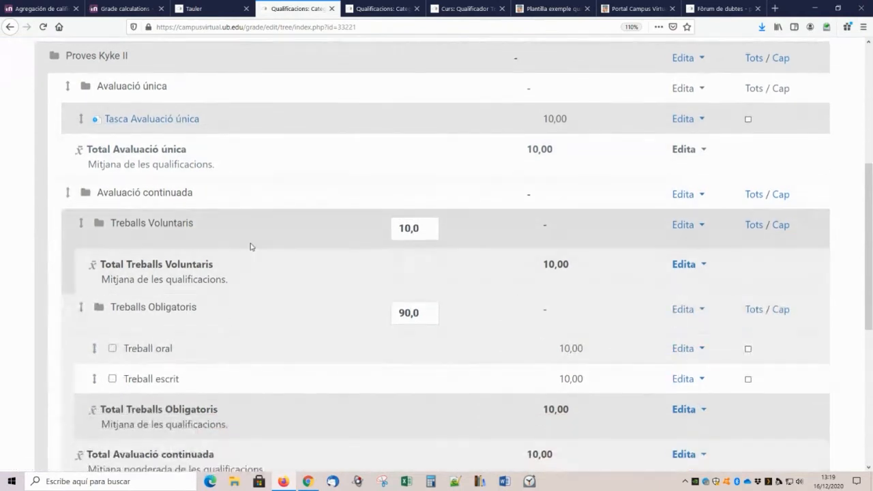
pyautogui.scroll(-1, 249, 246)
pyautogui.scroll(1, 212, 279)
pyautogui.scroll(-1, 211, 279)
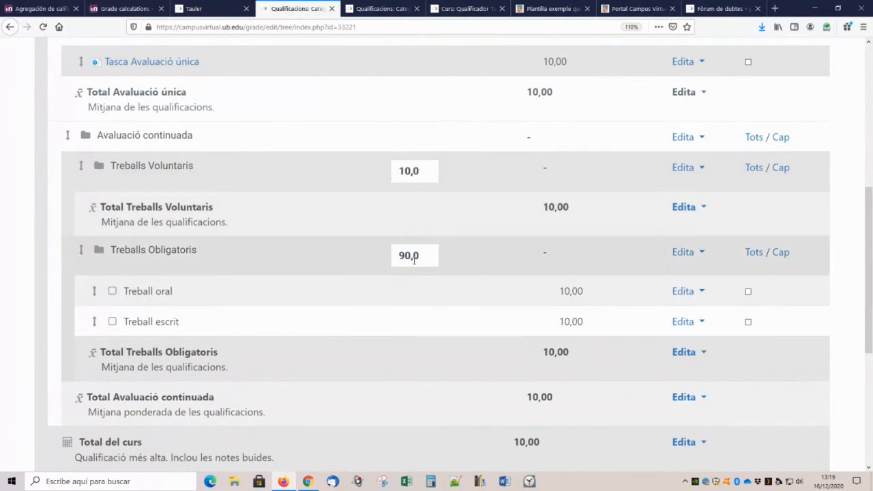
pyautogui.scroll(2, 204, 384)
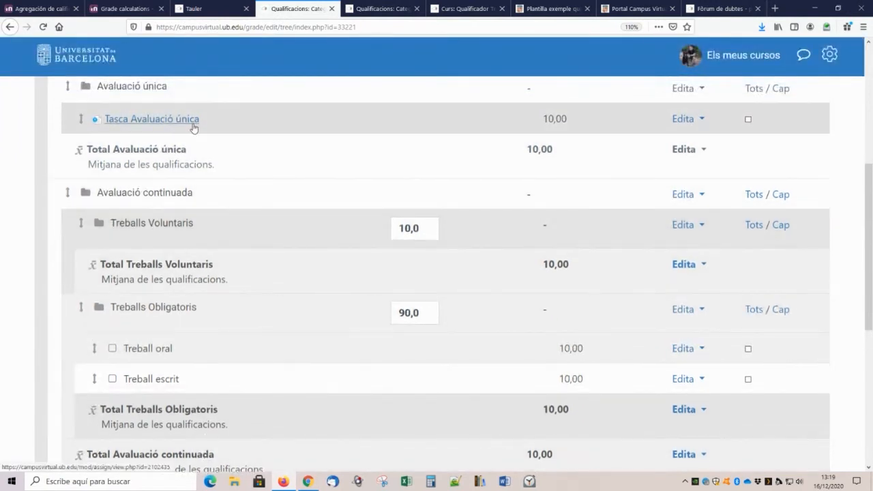
pyautogui.scroll(2, 195, 129)
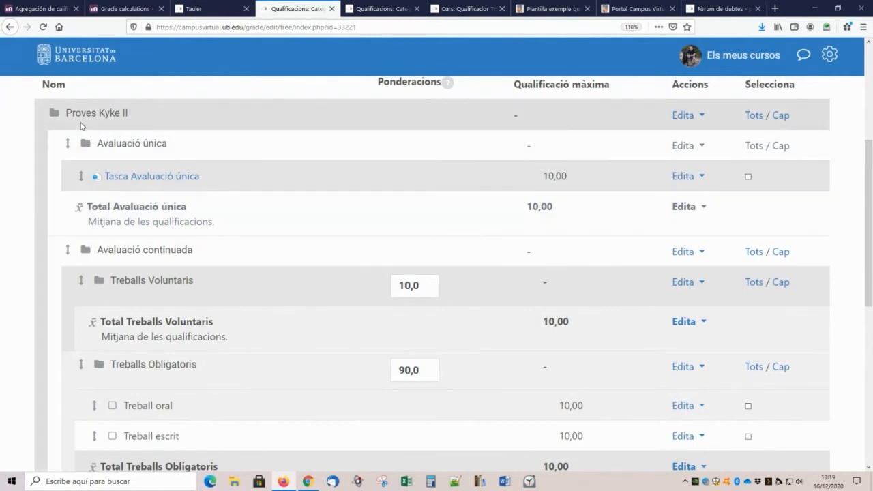
# Step: Check the aggregation method in the settings of the top-level Proves Kyke II category and return to the gradebook setup
pyautogui.click(684, 115)
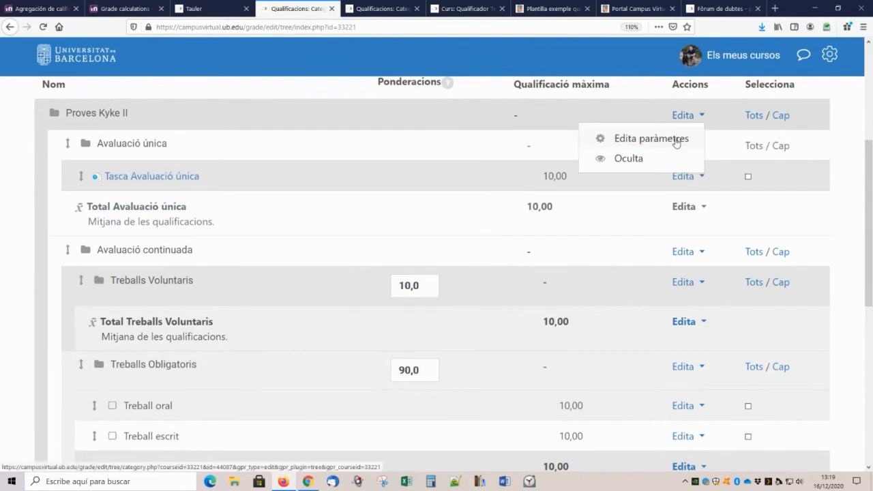
pyautogui.click(675, 140)
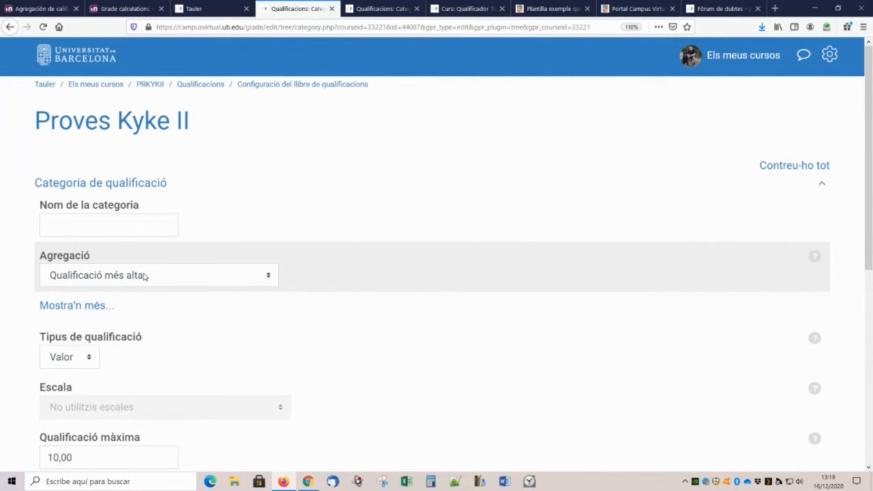
pyautogui.hotkey('alt', 'Left')
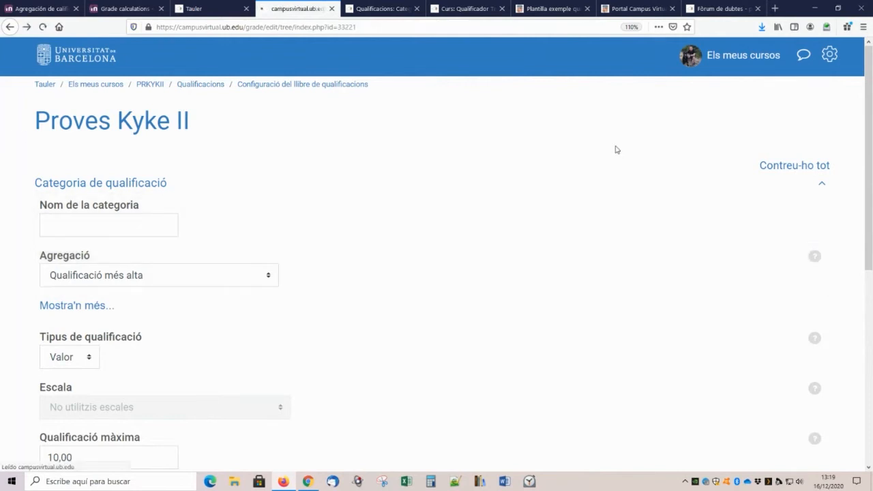
pyautogui.scroll(-3, 282, 244)
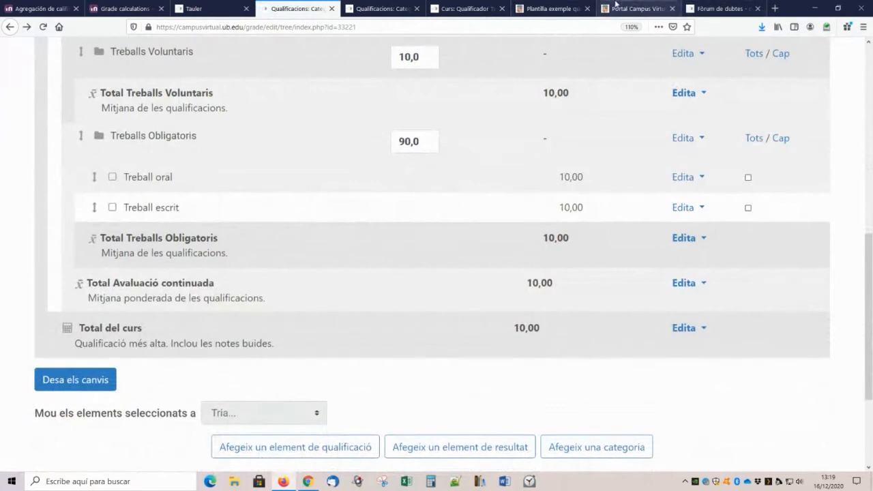
# Step: Go to the Plantilla exemple qualificador page and read through its example categories, weights, aggregation methods and extra credit setup
pyautogui.click(640, 8)
pyautogui.click(552, 7)
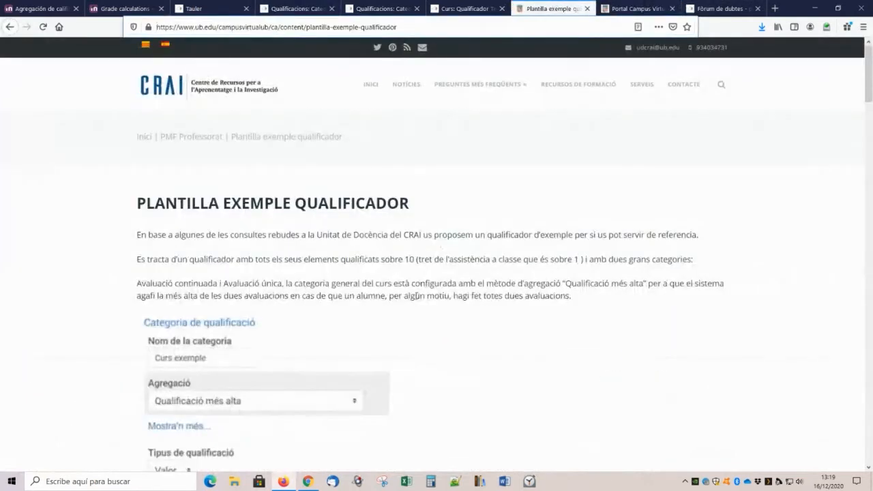
pyautogui.scroll(-2, 416, 299)
pyautogui.scroll(-2, 416, 298)
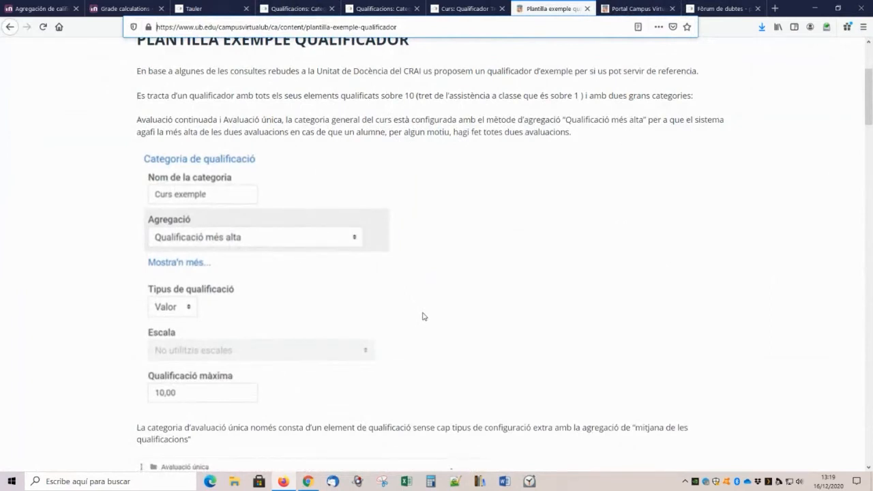
pyautogui.scroll(-3, 369, 259)
pyautogui.scroll(-3, 373, 239)
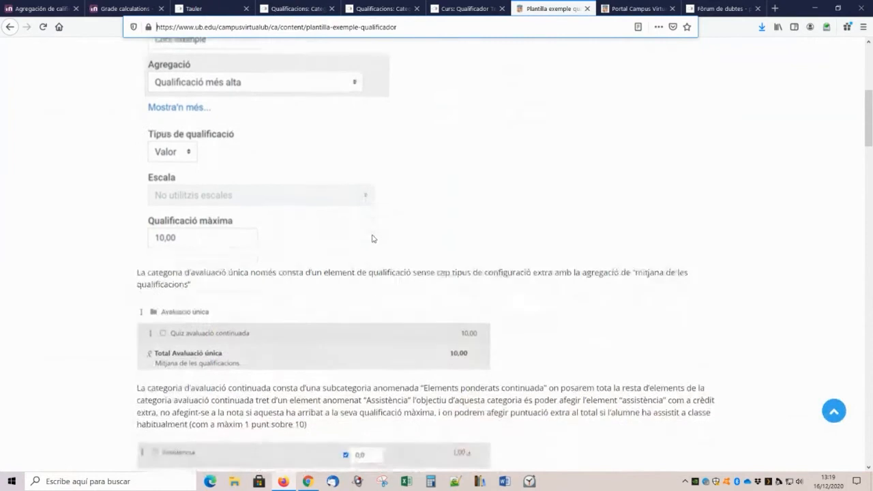
pyautogui.scroll(-9, 304, 222)
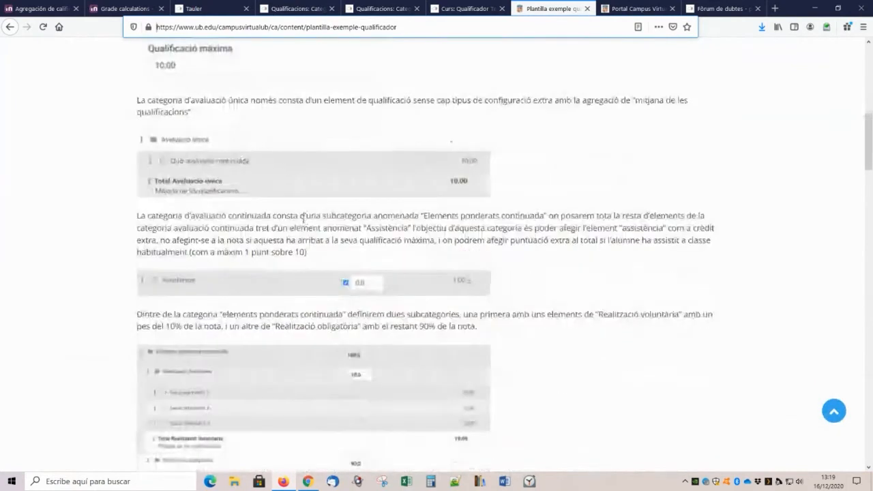
pyautogui.scroll(-8, 304, 222)
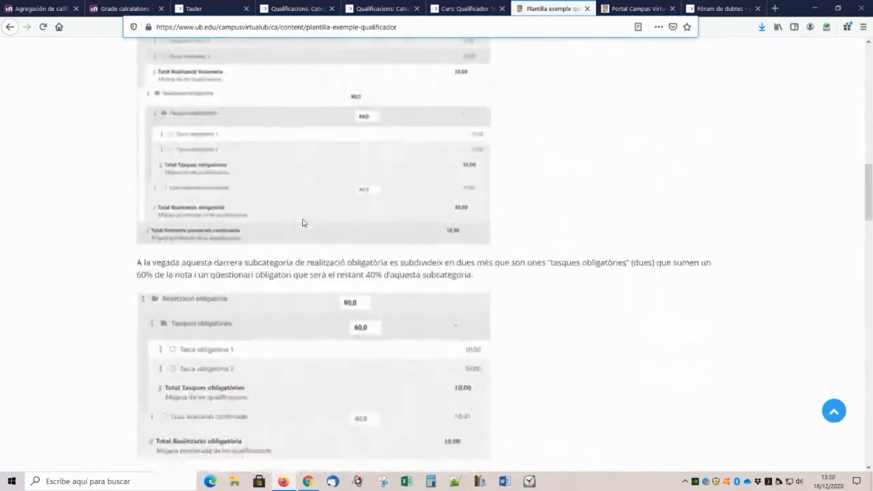
pyautogui.scroll(-6, 303, 222)
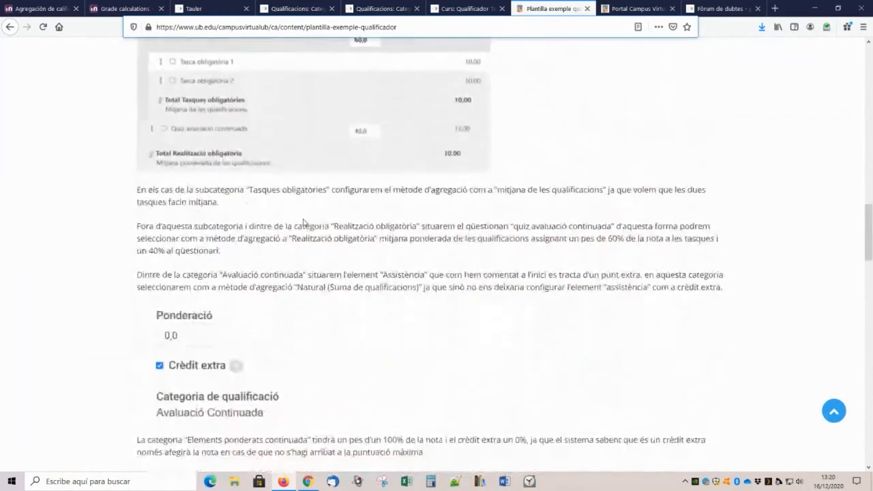
# Step: Return from the template guide to the Qualificador Template (CRAI Docència) course and open its gradebook setup
pyautogui.scroll(-2, 303, 222)
pyautogui.scroll(2, 304, 222)
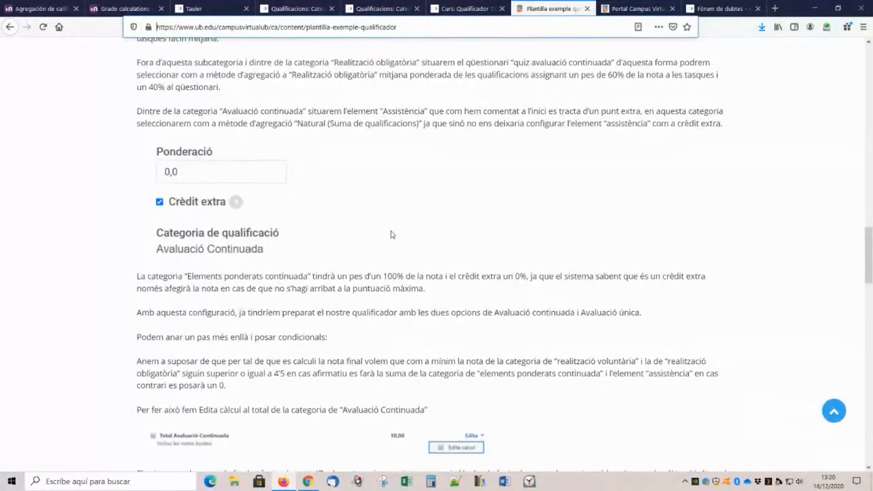
pyautogui.scroll(10, 391, 234)
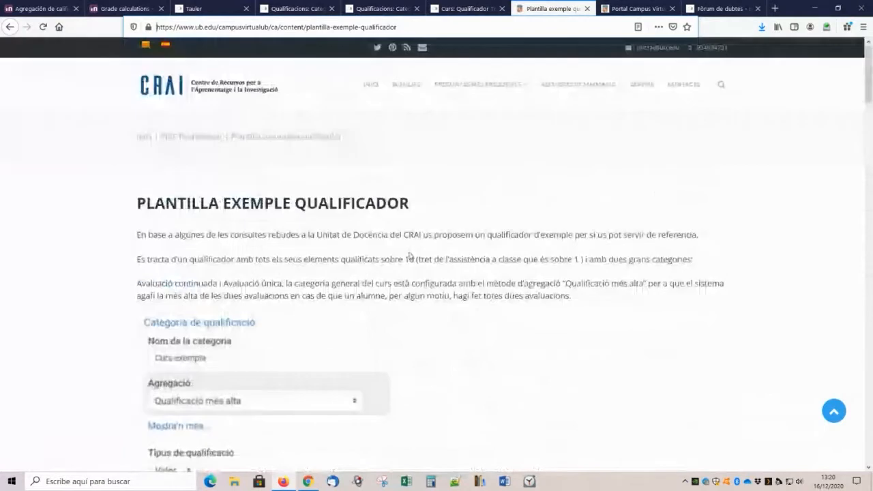
pyautogui.click(366, 7)
pyautogui.click(443, 8)
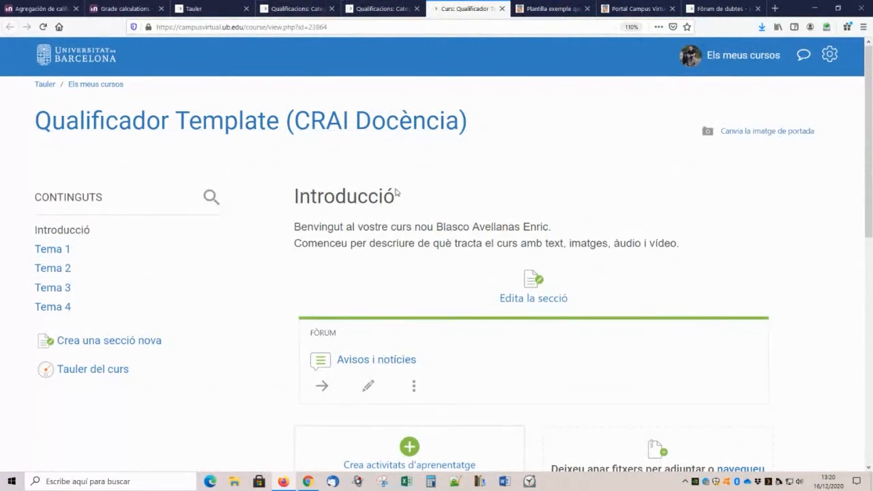
pyautogui.click(829, 55)
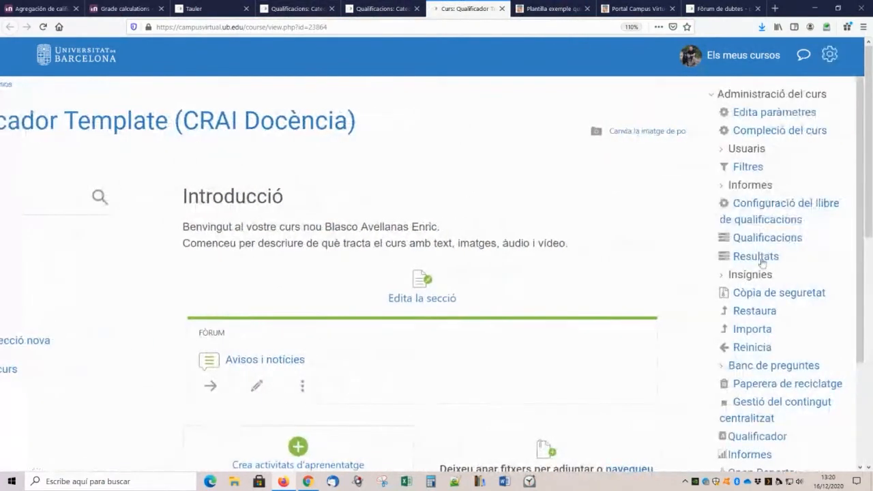
pyautogui.click(769, 219)
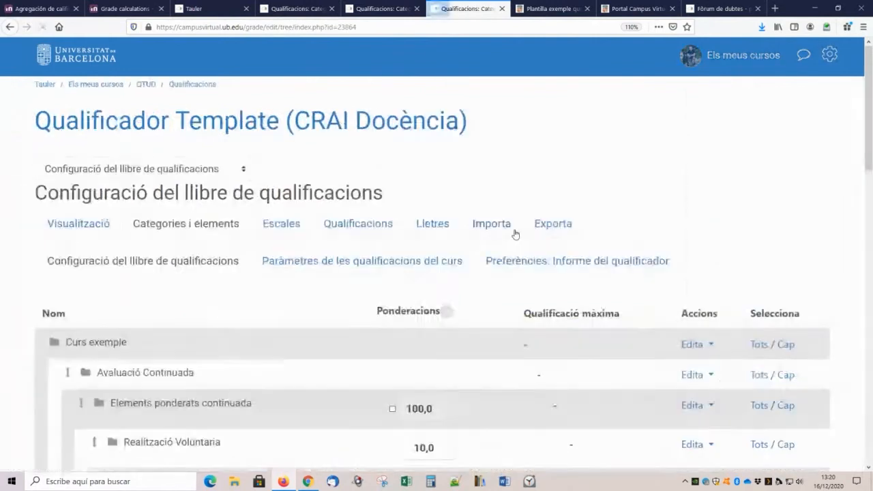
# Step: Review the gradebook's category tree, its weightings and aggregation methods, and the Assistència element's extra-point setting
pyautogui.scroll(-4, 477, 244)
pyautogui.scroll(-12, 477, 243)
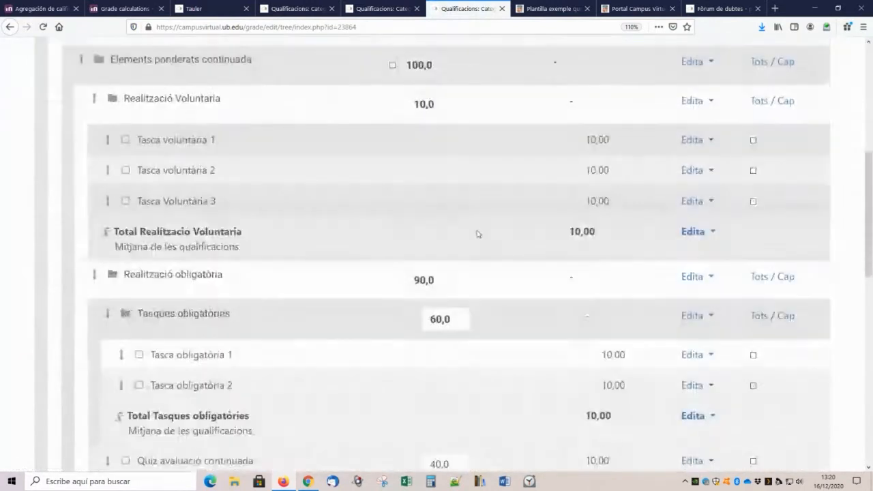
pyautogui.scroll(-3, 478, 234)
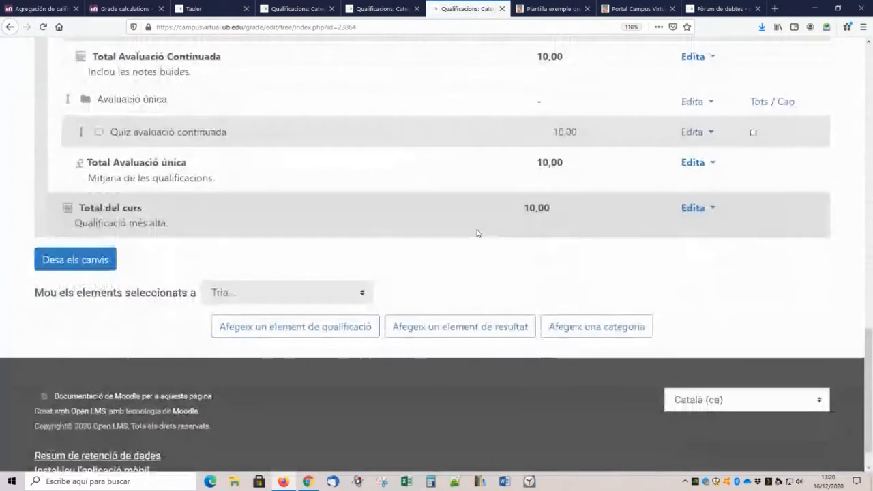
pyautogui.scroll(7, 478, 234)
pyautogui.scroll(2, 478, 233)
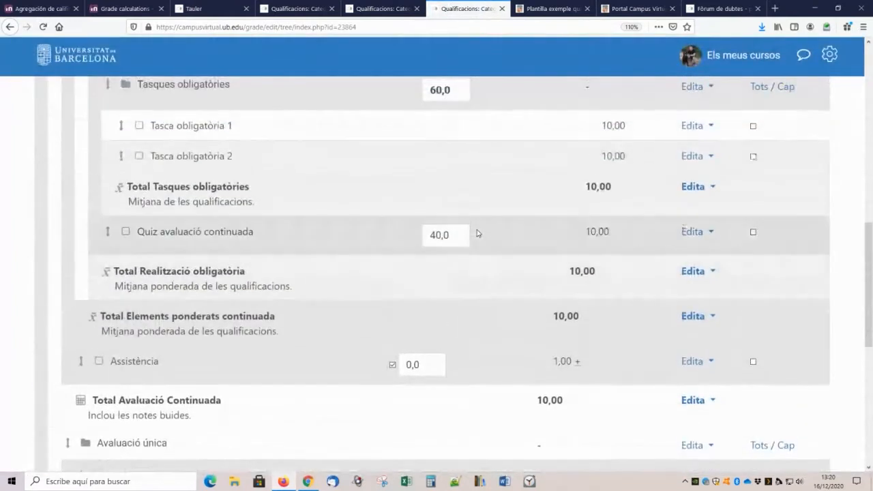
pyautogui.scroll(2, 477, 233)
pyautogui.scroll(2, 478, 233)
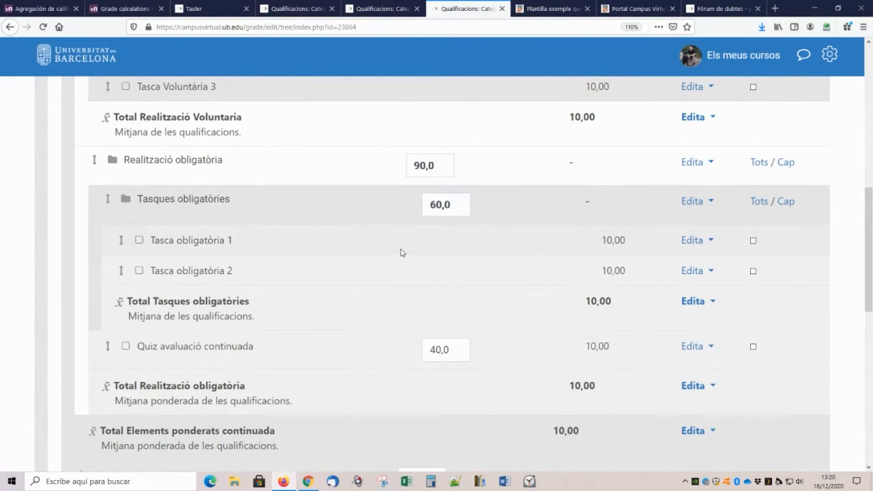
pyautogui.scroll(-2, 401, 252)
pyautogui.scroll(-2, 401, 252)
pyautogui.scroll(2, 384, 252)
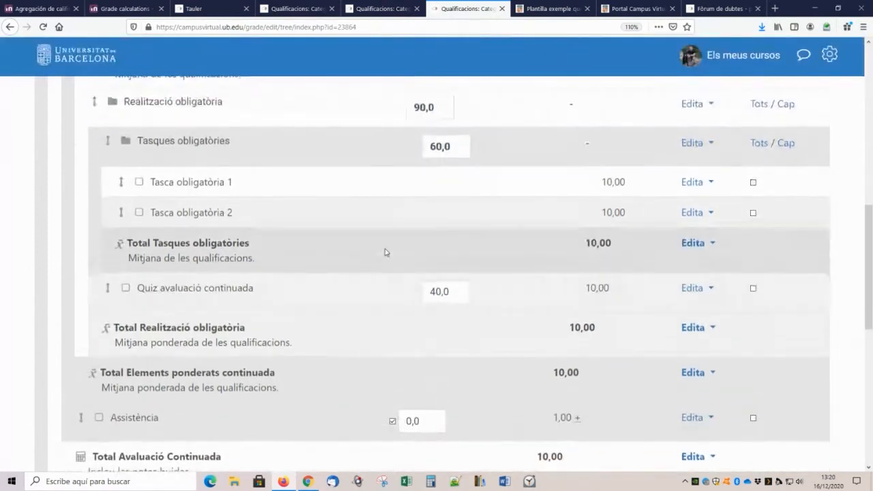
pyautogui.scroll(-4, 136, 379)
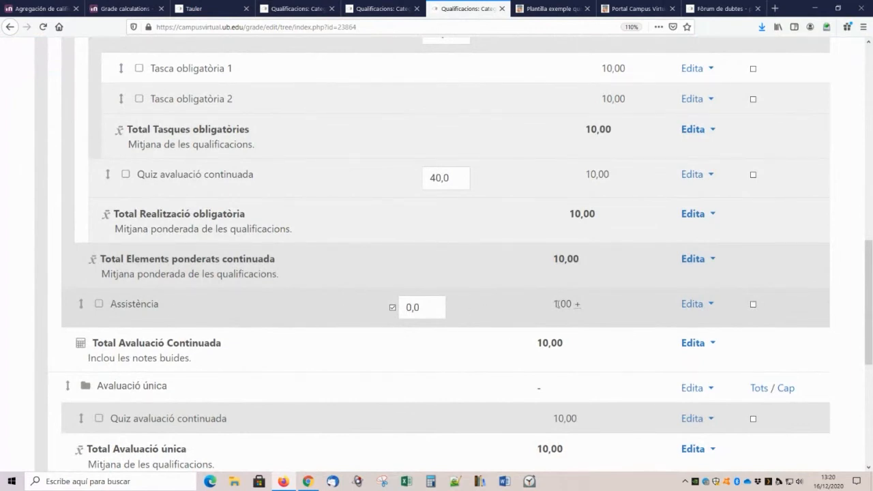
pyautogui.moveTo(577, 309)
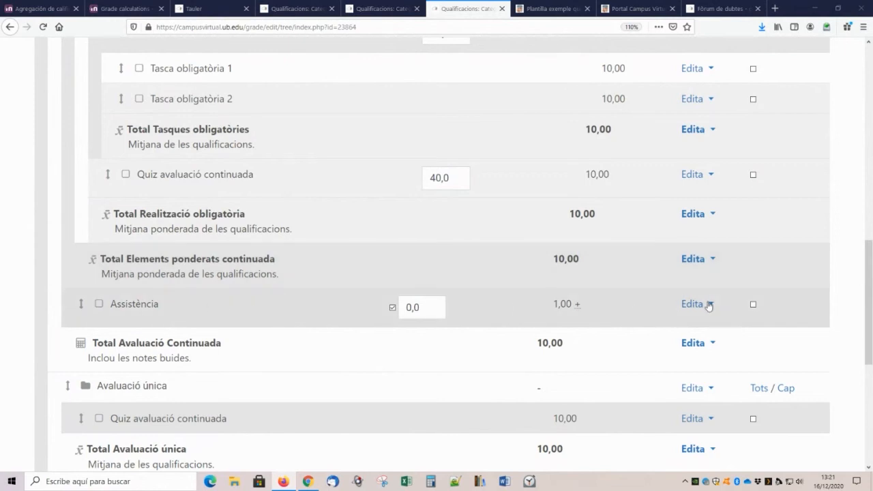
# Step: Inspect the Assistència element's settings, read the help on Crèdit extra, and return to the gradebook setup
pyautogui.click(701, 305)
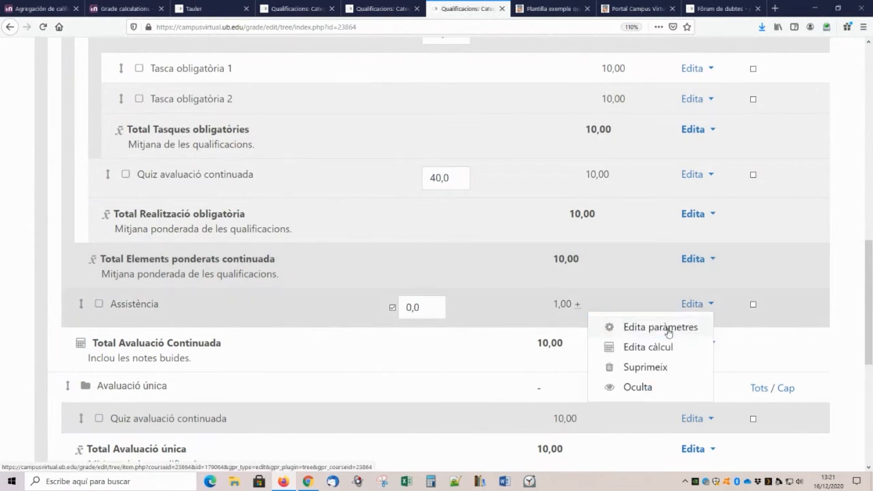
pyautogui.click(669, 333)
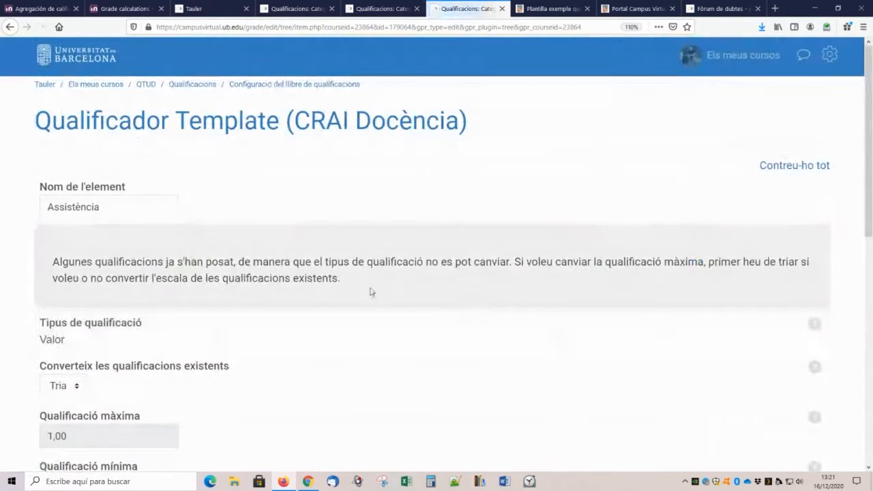
pyautogui.scroll(-2, 355, 290)
pyautogui.scroll(-5, 211, 289)
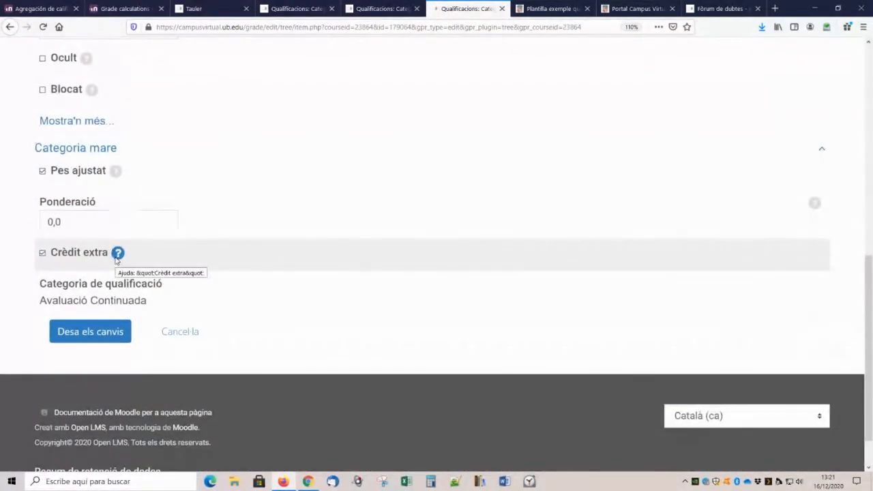
pyautogui.click(118, 254)
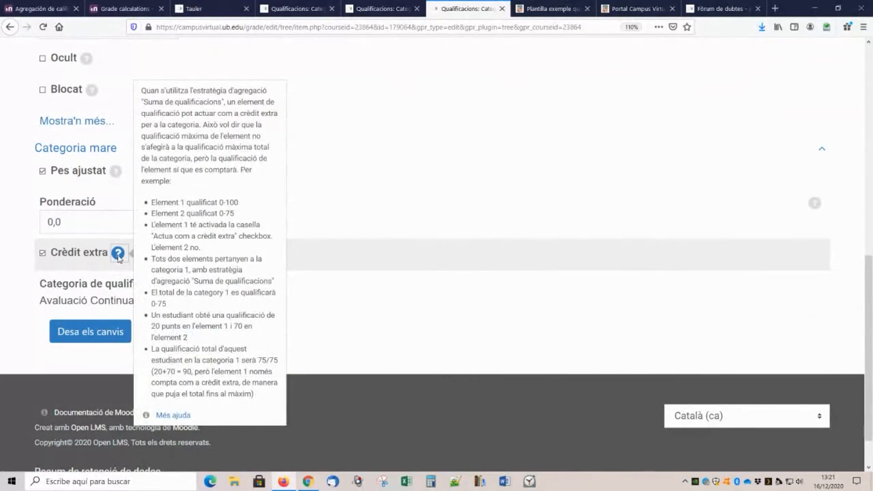
pyautogui.click(352, 135)
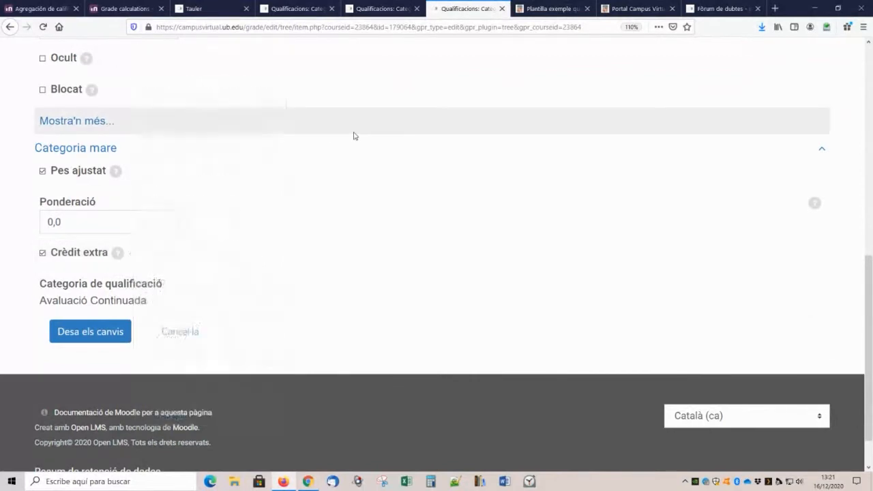
pyautogui.scroll(4, 368, 150)
pyautogui.scroll(3, 367, 150)
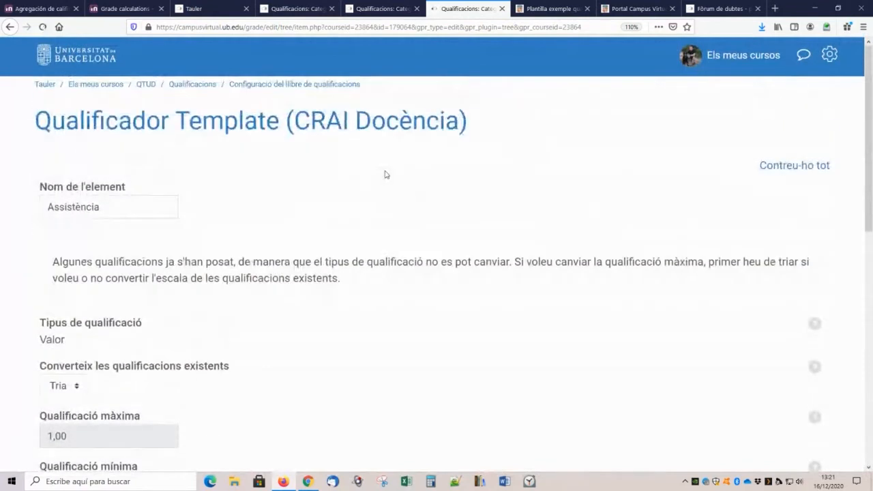
pyautogui.hotkey('alt', 'Left')
# Step: Check the aggregation method in the Elements ponderats continuada category settings, then return to the gradebook setup
pyautogui.scroll(3, 179, 306)
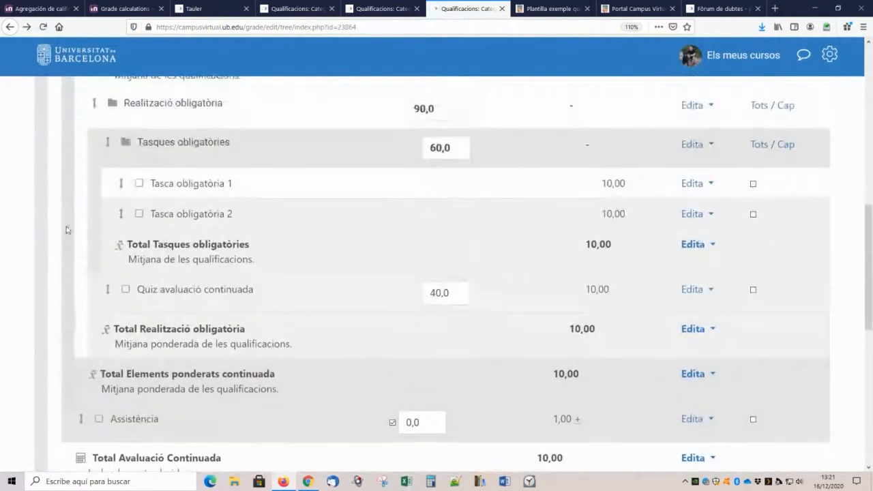
pyautogui.scroll(4, 72, 191)
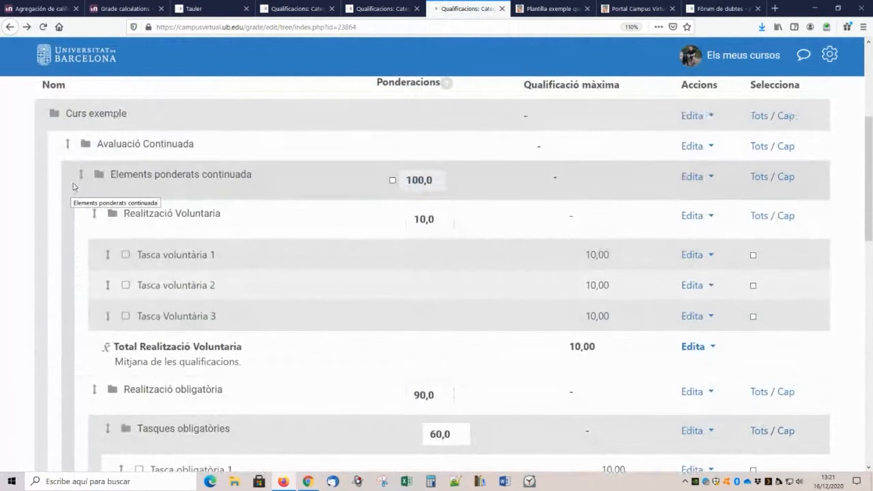
pyautogui.click(694, 177)
pyautogui.click(614, 201)
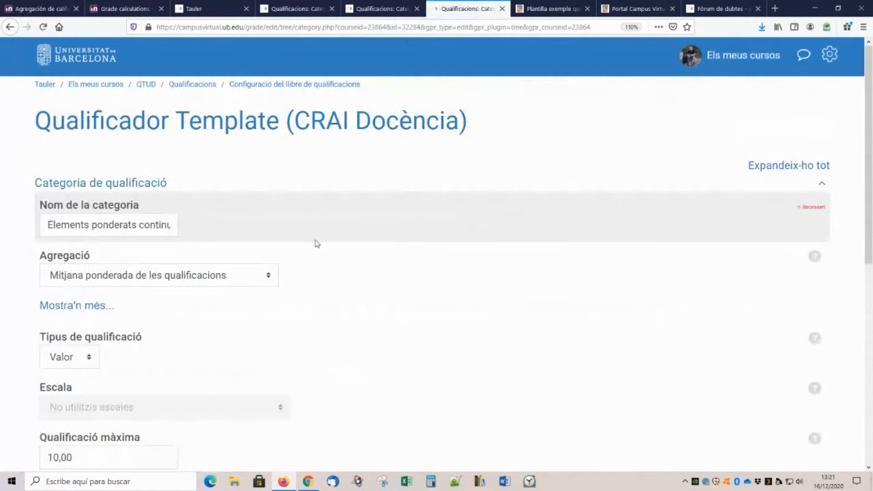
pyautogui.hotkey('alt', 'Left')
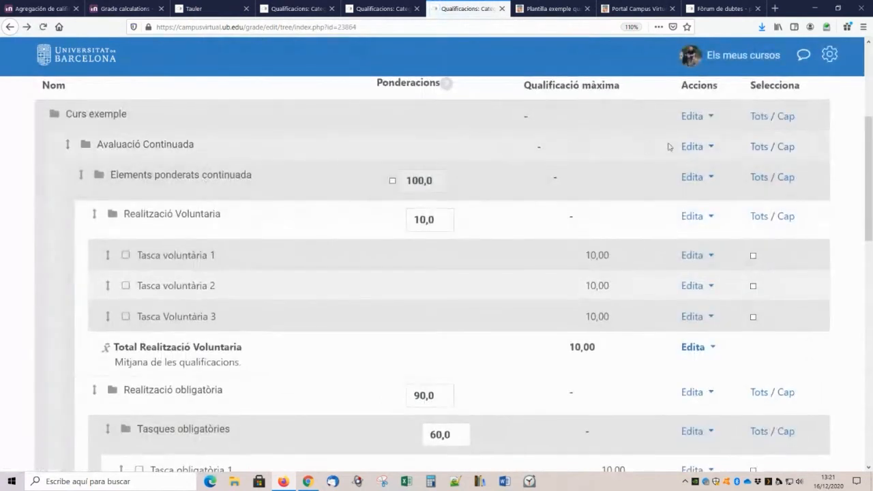
# Step: Look through the Avaluació Continuada category settings and go back to the category tree without editing anything
pyautogui.click(692, 146)
pyautogui.click(671, 170)
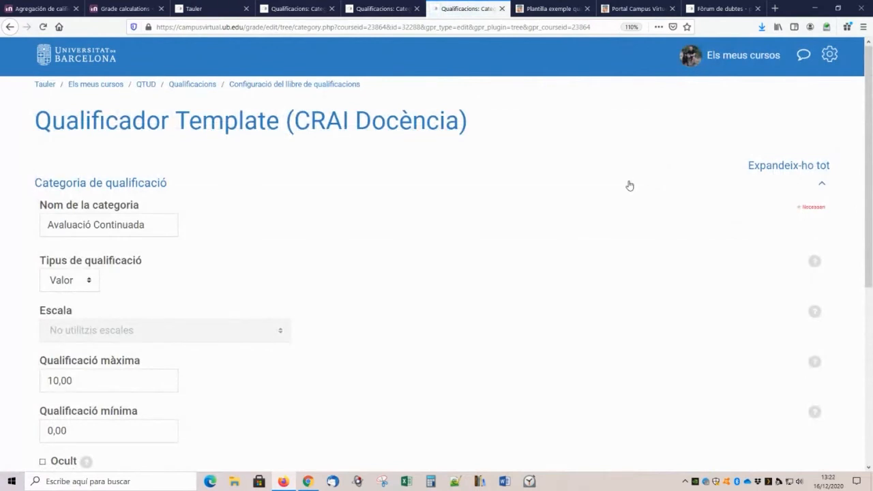
pyautogui.scroll(-3, 627, 185)
pyautogui.scroll(3, 511, 188)
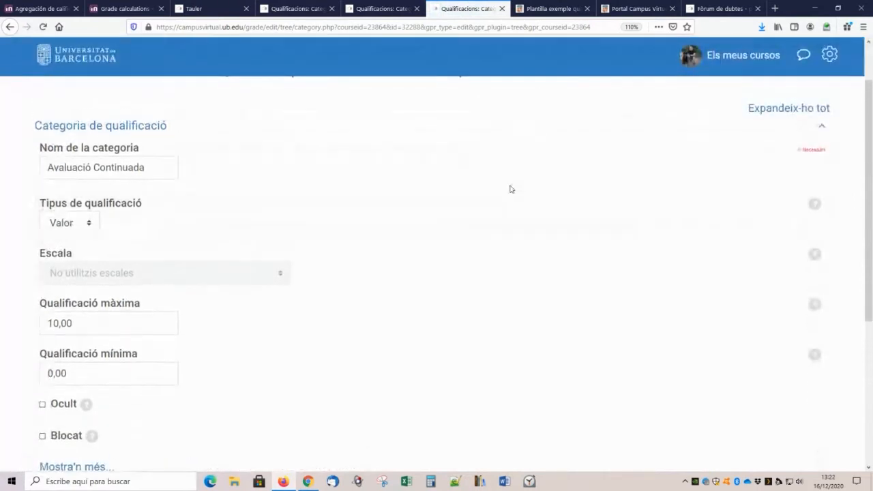
pyautogui.hotkey('alt', 'Left')
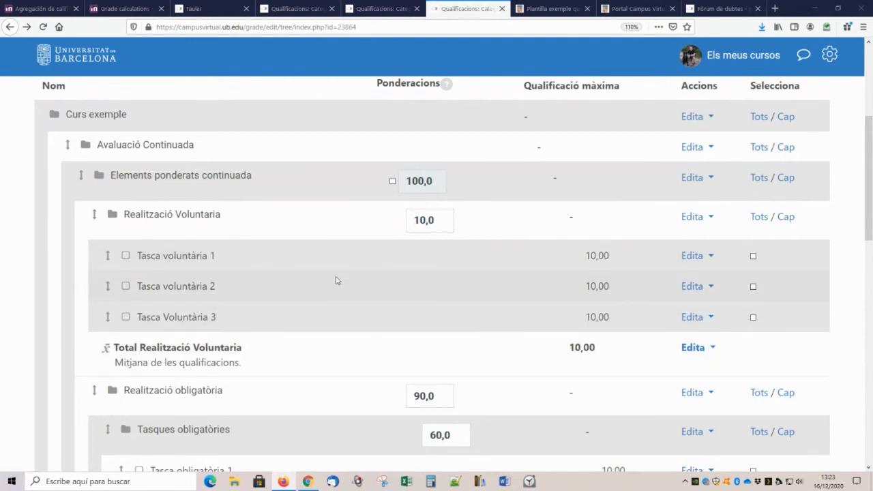
# Step: Consult the Plantilla exemple qualificador guide for the conditional calculation and ID numbers of the Avaluació Continuada total
pyautogui.scroll(3, 335, 281)
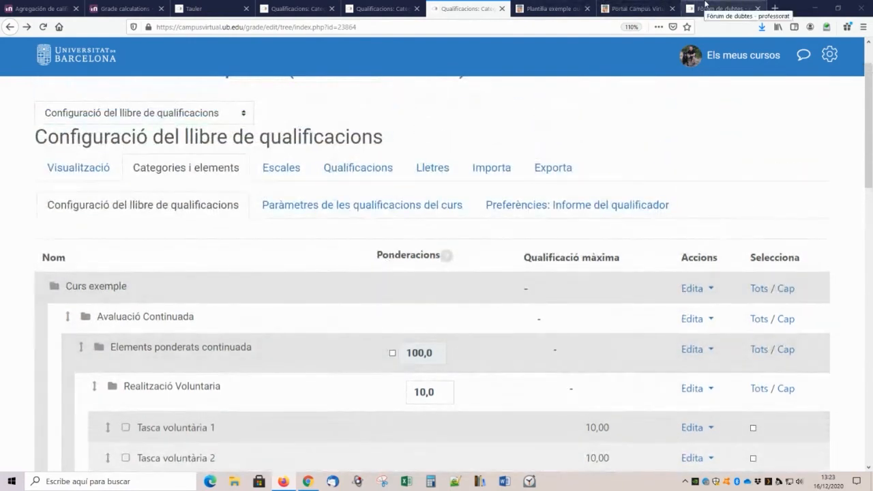
pyautogui.click(716, 8)
pyautogui.click(626, 8)
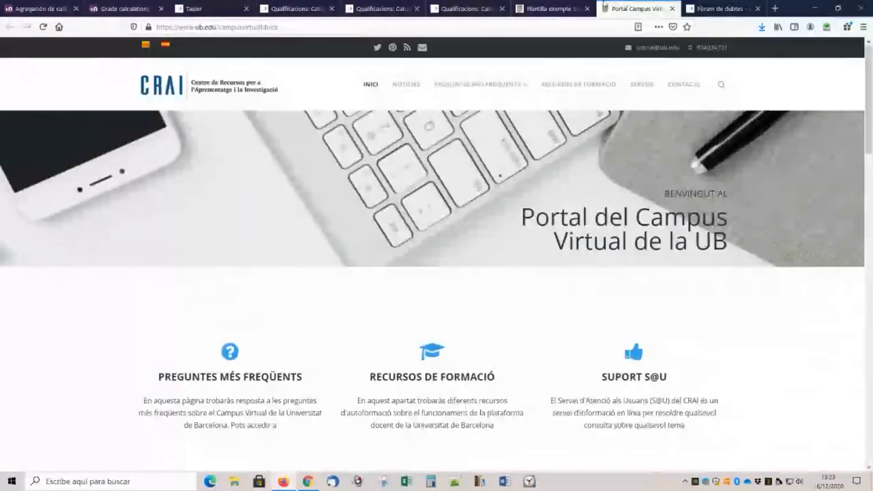
pyautogui.click(554, 8)
pyautogui.scroll(-10, 437, 259)
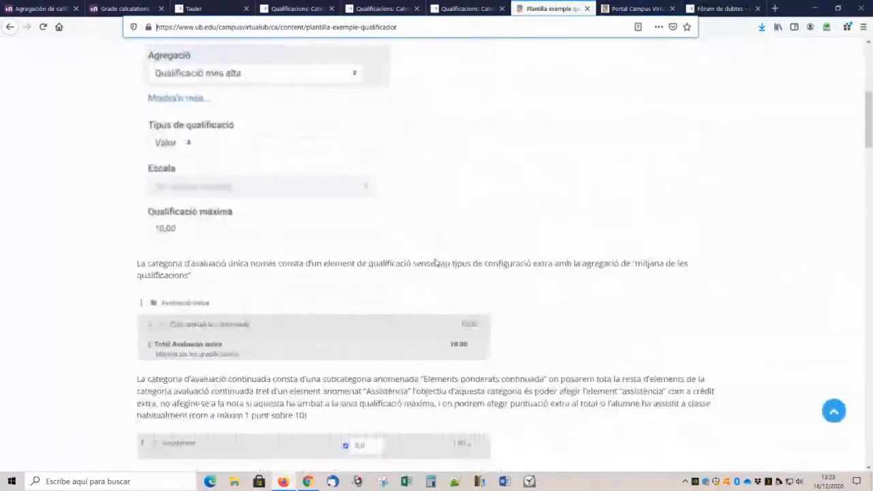
pyautogui.scroll(-10, 436, 262)
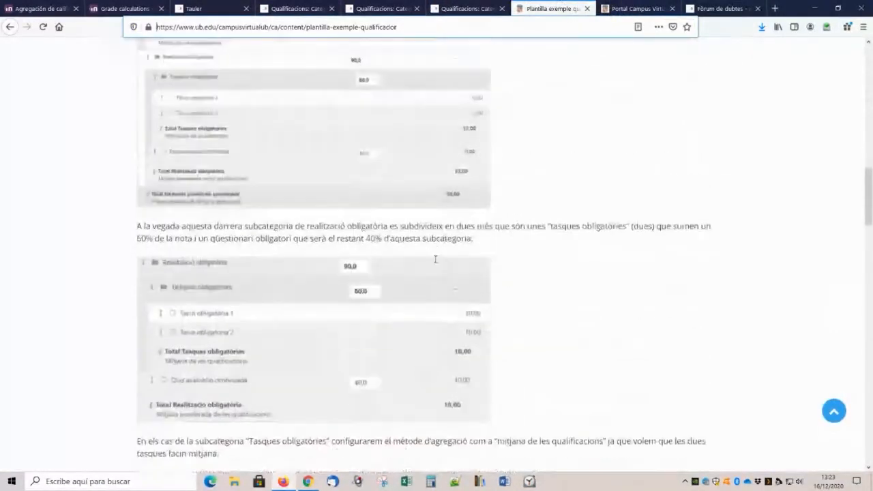
pyautogui.scroll(-10, 436, 262)
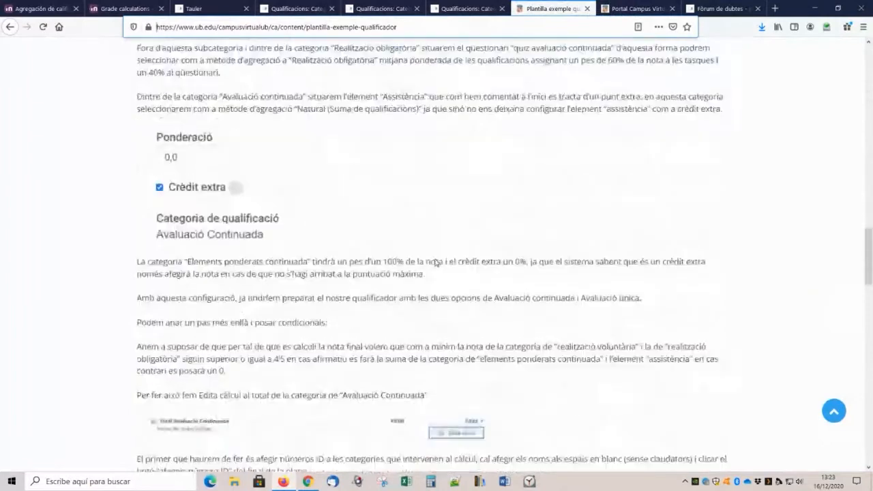
pyautogui.scroll(-5, 435, 260)
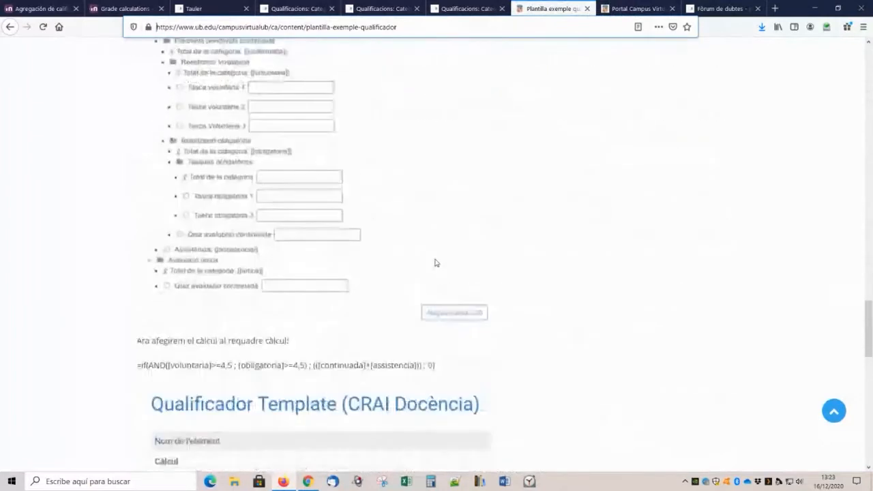
pyautogui.scroll(3, 435, 261)
pyautogui.scroll(4, 436, 263)
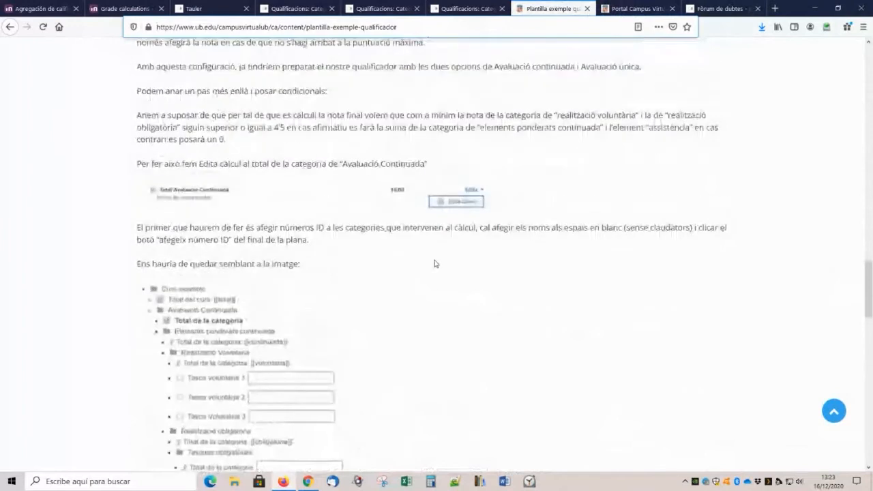
pyautogui.scroll(-1, 435, 264)
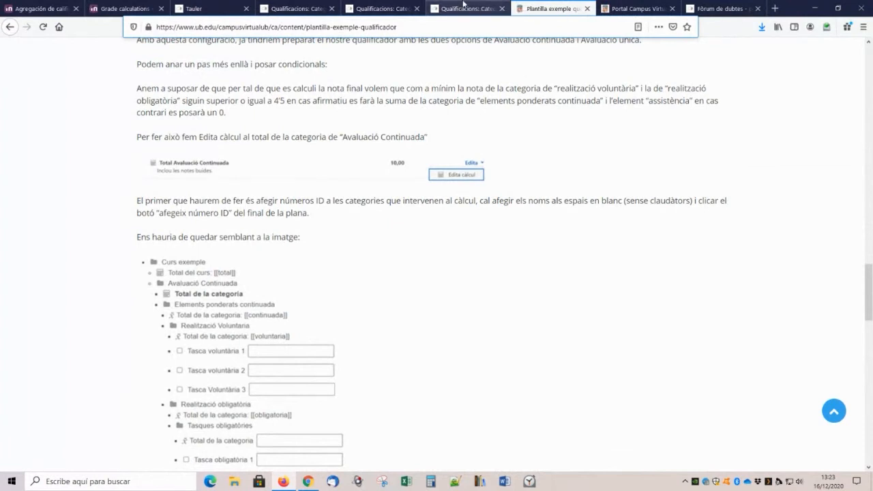
# Step: Go back to the course gradebook setup and open the Avaluació Continuada category's settings
pyautogui.click(463, 7)
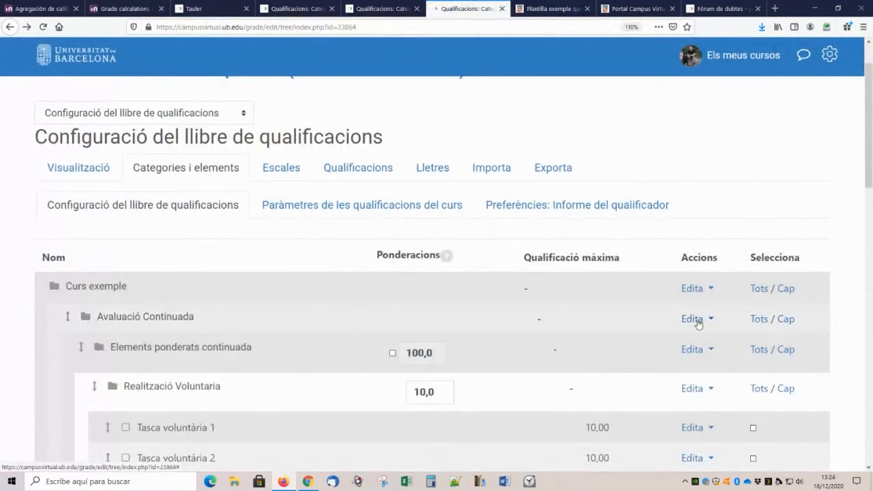
pyautogui.click(695, 321)
pyautogui.click(638, 341)
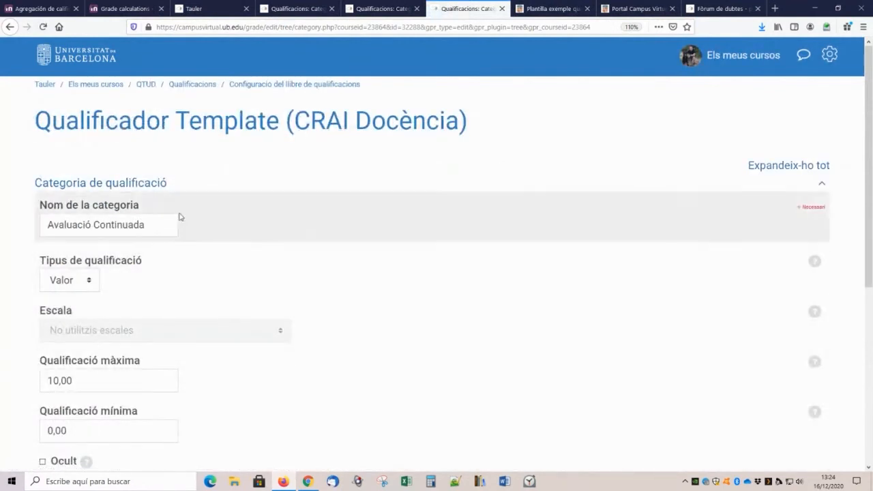
# Step: Enlarge the Avaluació Continuada settings page to 133% and close the Proves Kyke gradebook page
pyautogui.hotkey('ctrl', '+')
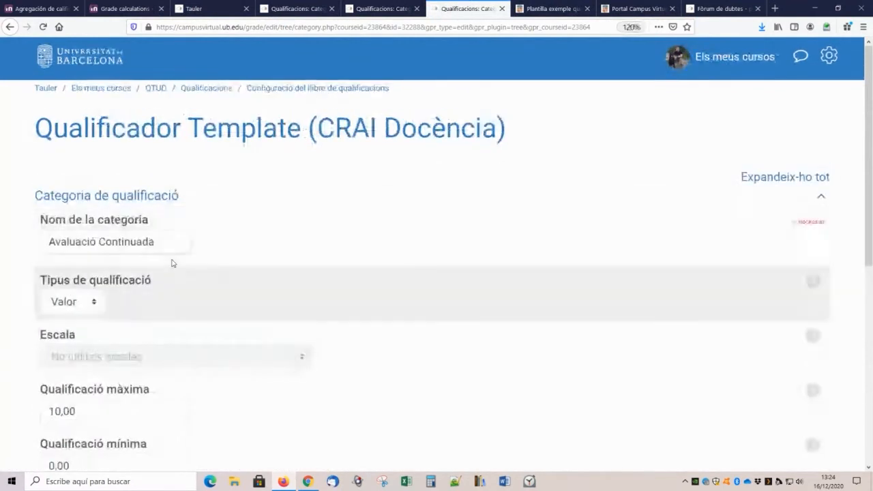
pyautogui.hotkey('ctrl', '+')
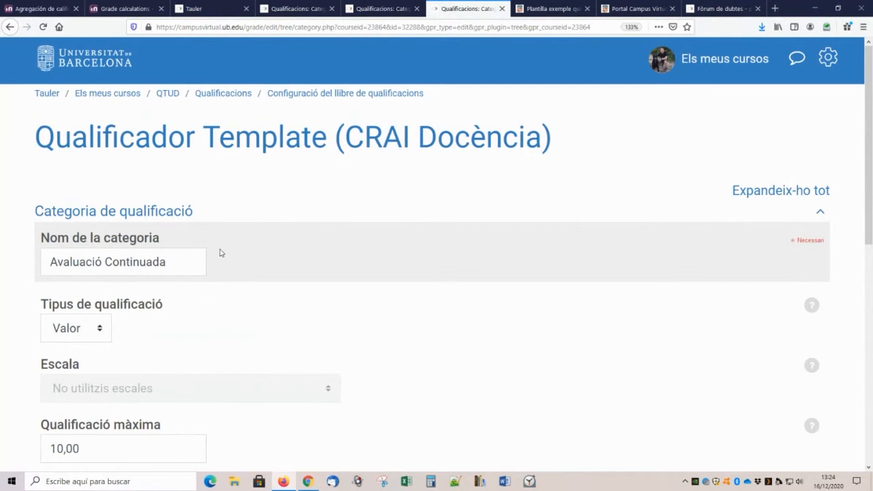
pyautogui.hotkey('ctrl', 'shift', 'Tab')
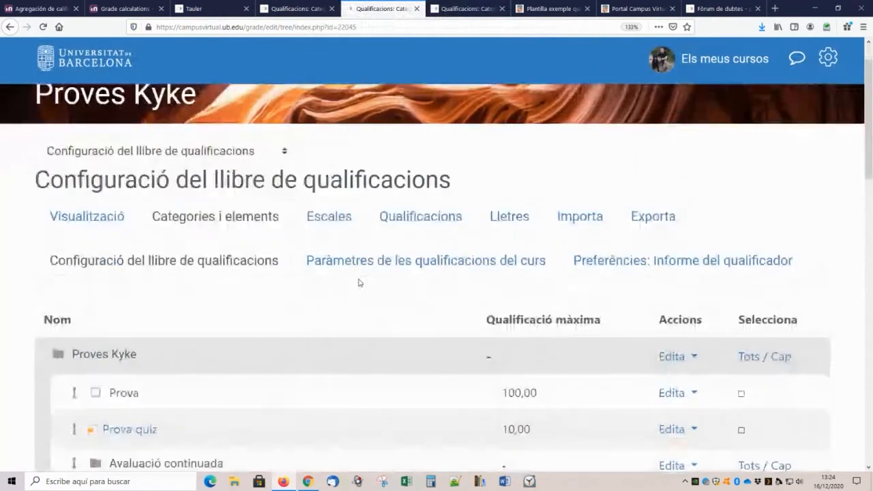
pyautogui.scroll(-6, 360, 282)
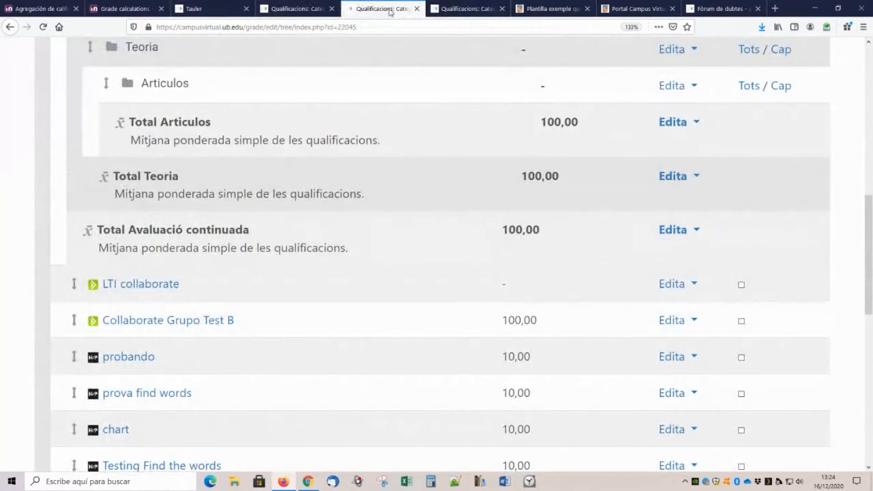
pyautogui.click(417, 8)
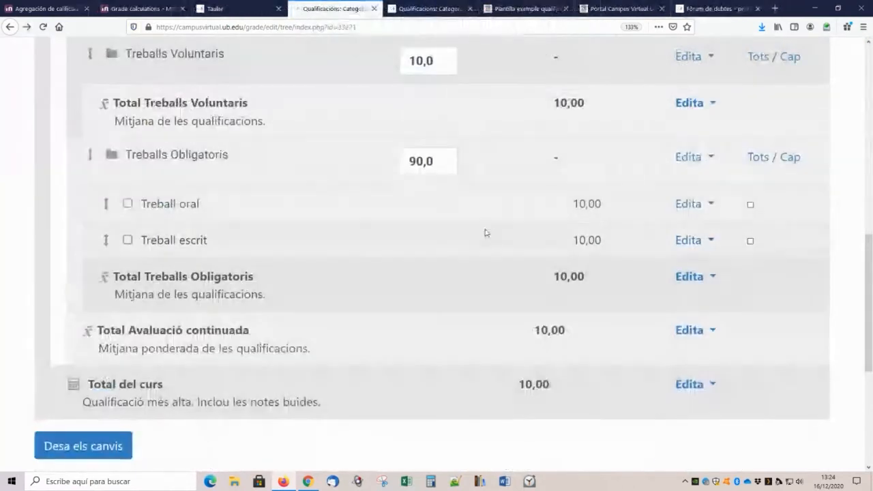
# Step: Look over the calculation page of the Proves Kyke II course total and return to the gradebook setup
pyautogui.click(691, 387)
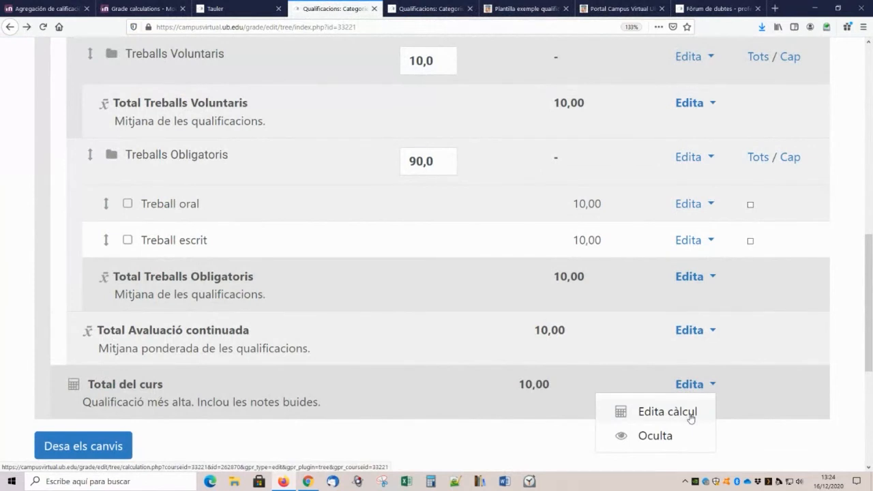
pyautogui.click(691, 413)
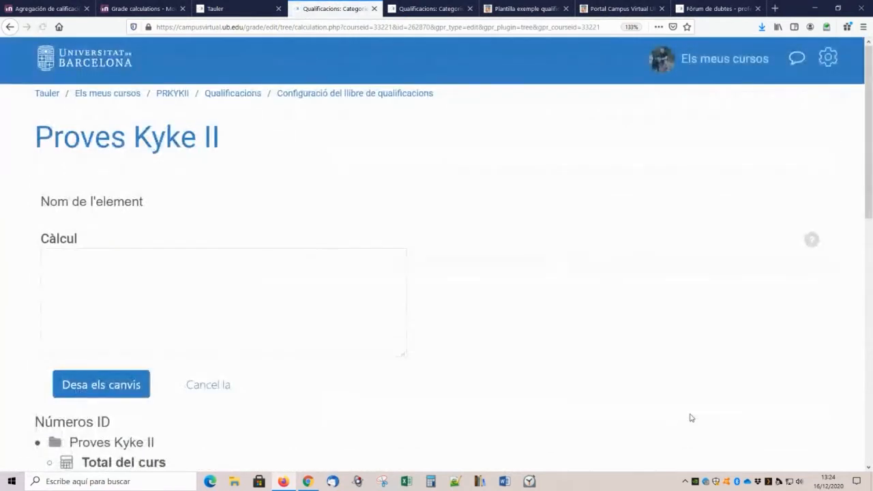
pyautogui.scroll(-1, 460, 352)
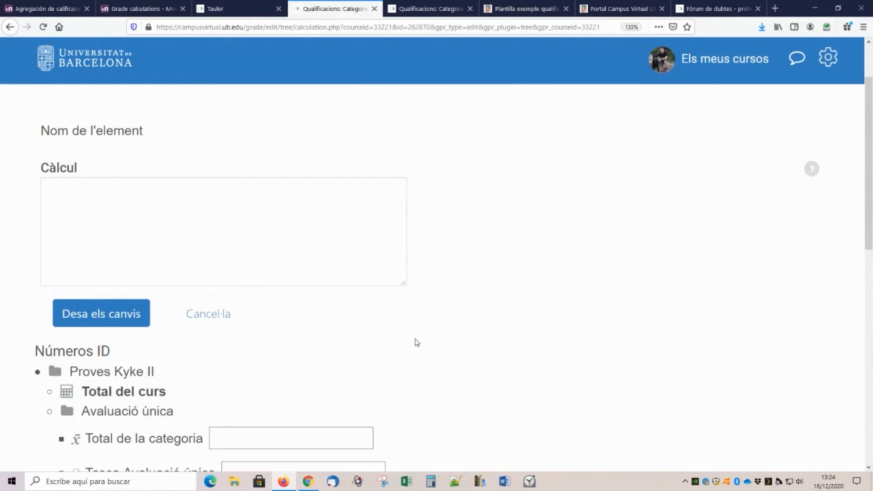
pyautogui.scroll(-1, 378, 312)
pyautogui.scroll(2, 318, 265)
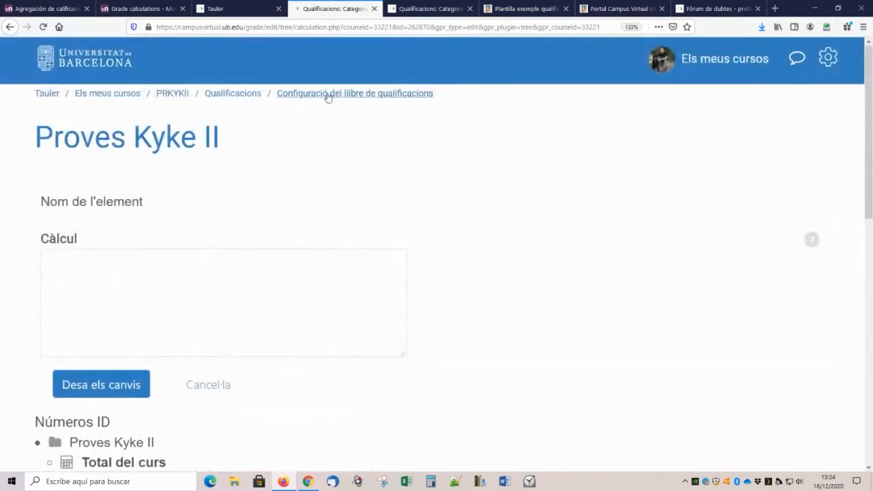
pyautogui.click(340, 97)
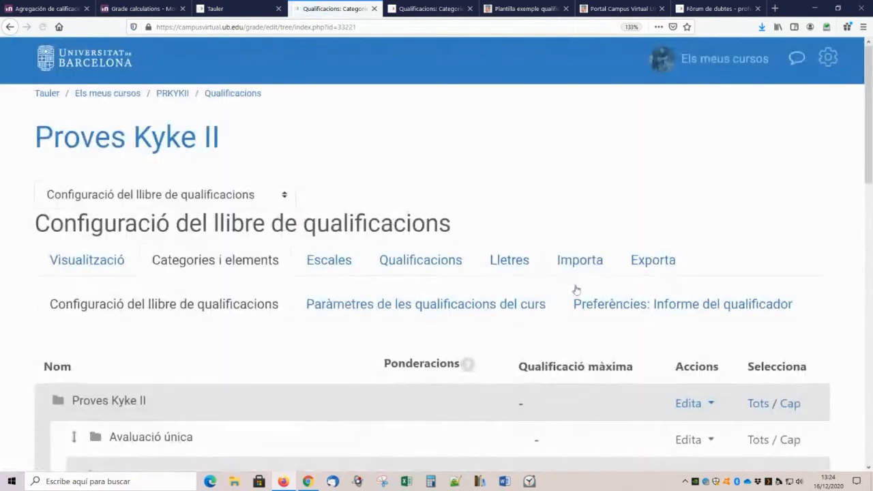
# Step: Open the calculation editor for the Total del curs of Proves Kyke II from the category tree
pyautogui.scroll(-6, 575, 288)
pyautogui.scroll(-3, 296, 283)
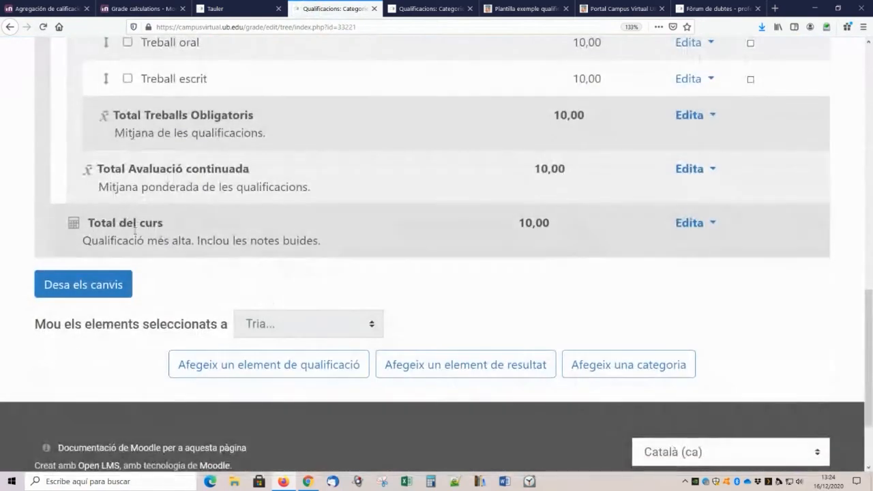
pyautogui.scroll(1, 117, 237)
pyautogui.scroll(2, 118, 237)
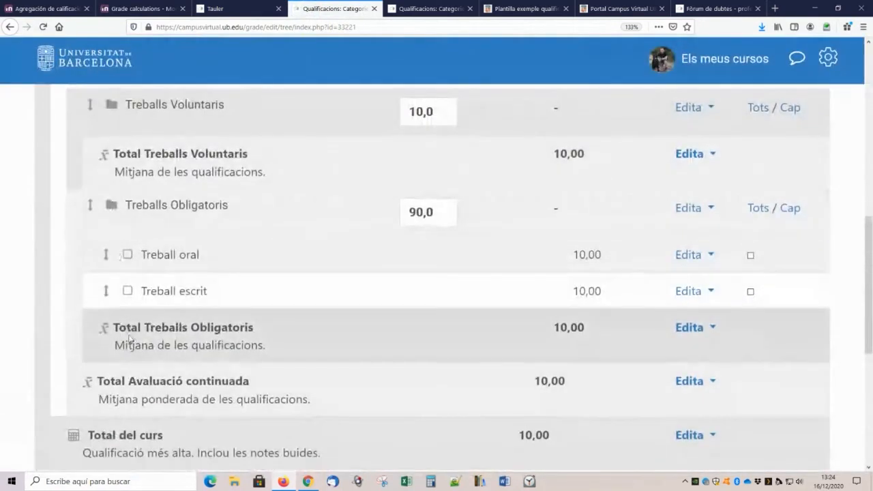
pyautogui.scroll(-1, 60, 374)
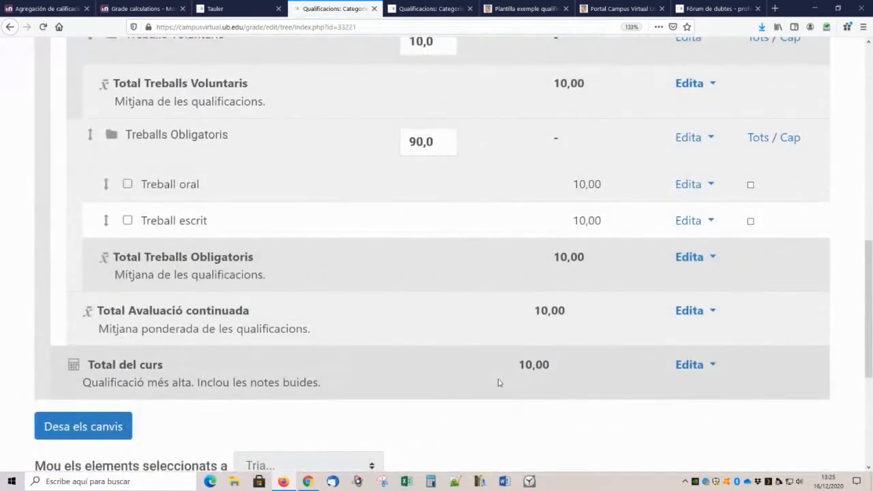
pyautogui.click(686, 367)
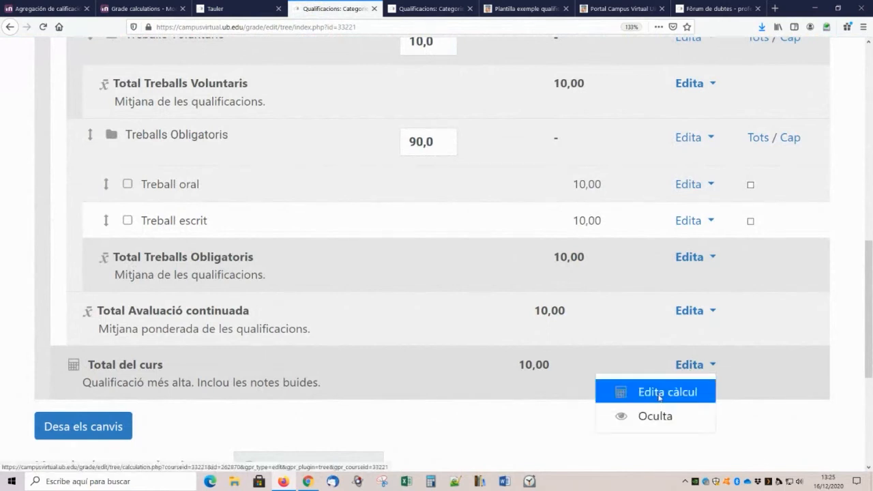
pyautogui.click(662, 395)
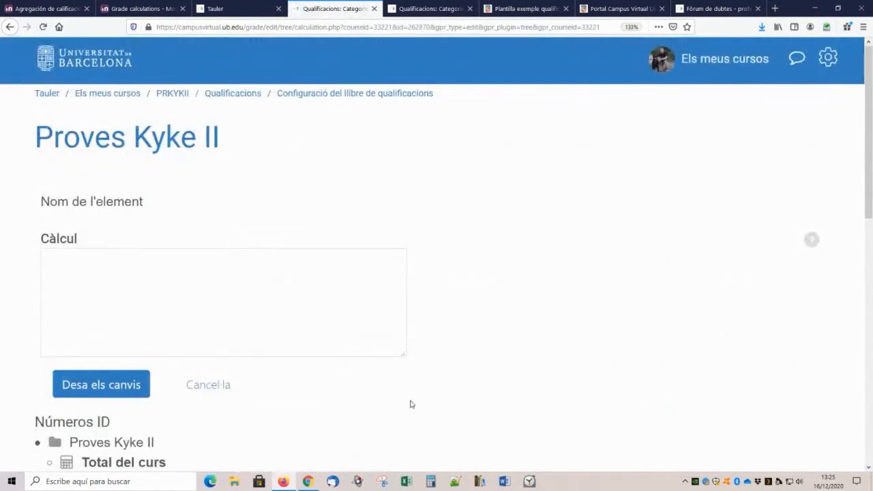
pyautogui.scroll(-2, 184, 289)
pyautogui.scroll(-1, 225, 307)
pyautogui.scroll(1, 249, 245)
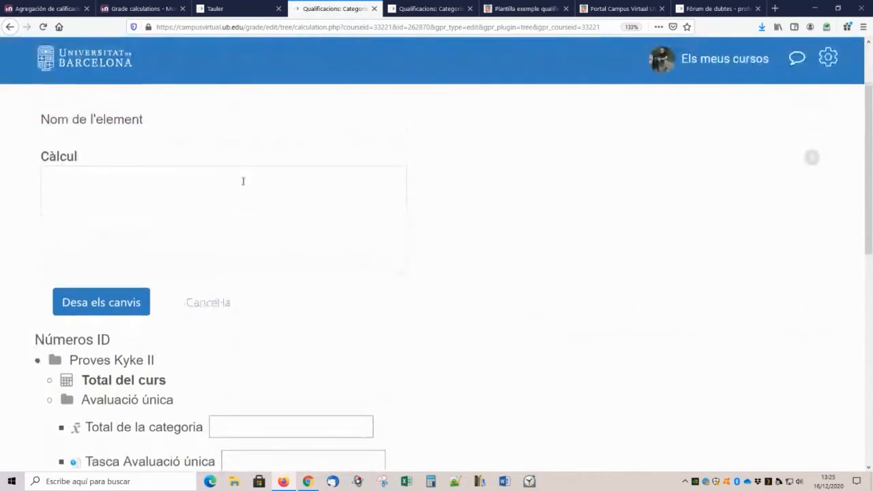
# Step: Select the address of the Moodle Docs Grade calculations page and read through its sections on setting calculations and assigning ID numbers
pyautogui.click(140, 7)
pyautogui.click(232, 27)
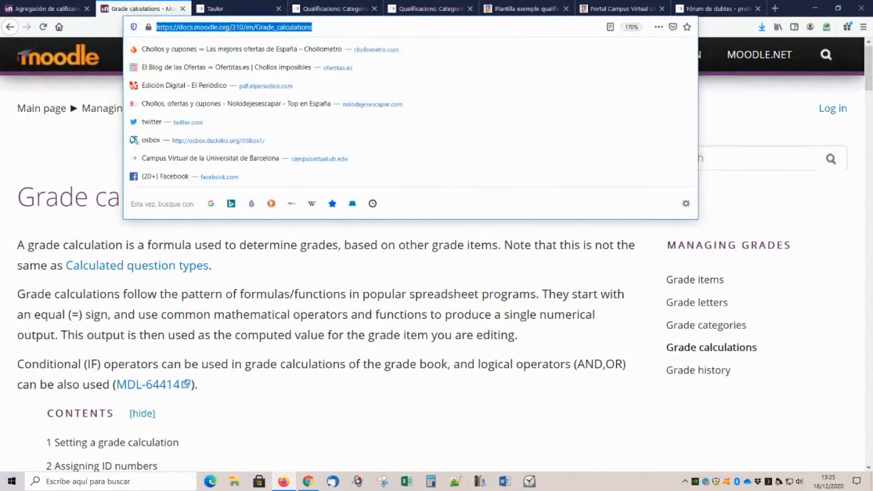
pyautogui.hotkey('alt', 'Tab')
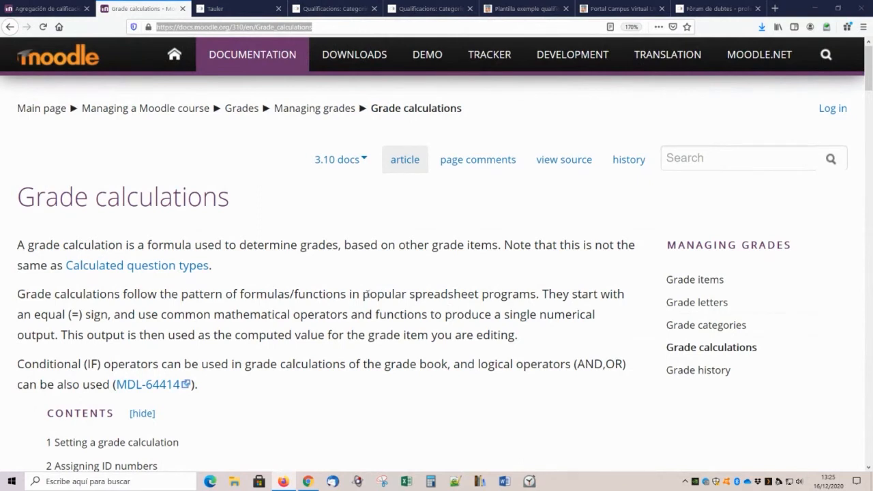
pyautogui.scroll(-3, 369, 294)
pyautogui.scroll(-5, 368, 299)
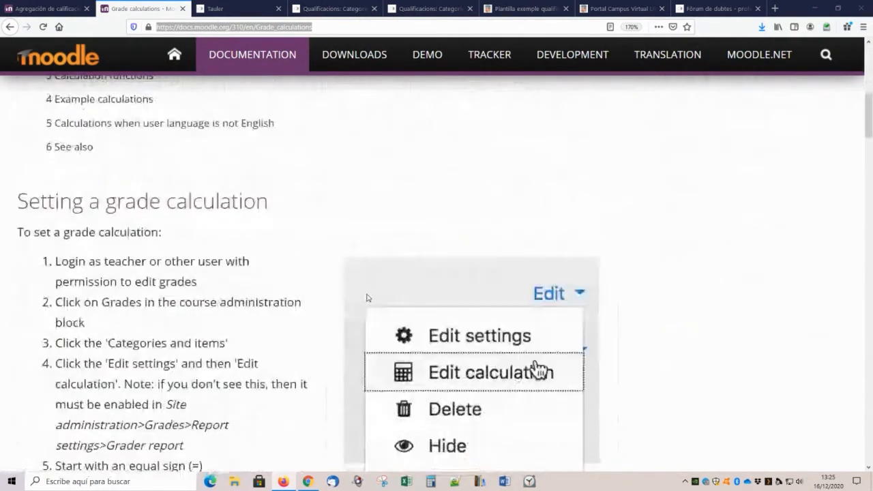
pyautogui.scroll(-8, 310, 300)
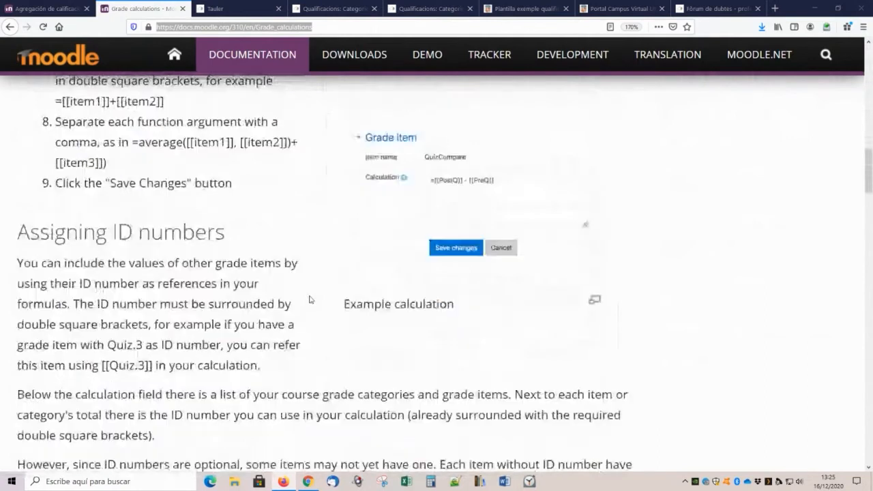
# Step: Return to the Proves Kyke II course total calculation page and examine the ID number fields of its categories
pyautogui.click(258, 8)
pyautogui.click(330, 9)
pyautogui.scroll(-2, 292, 252)
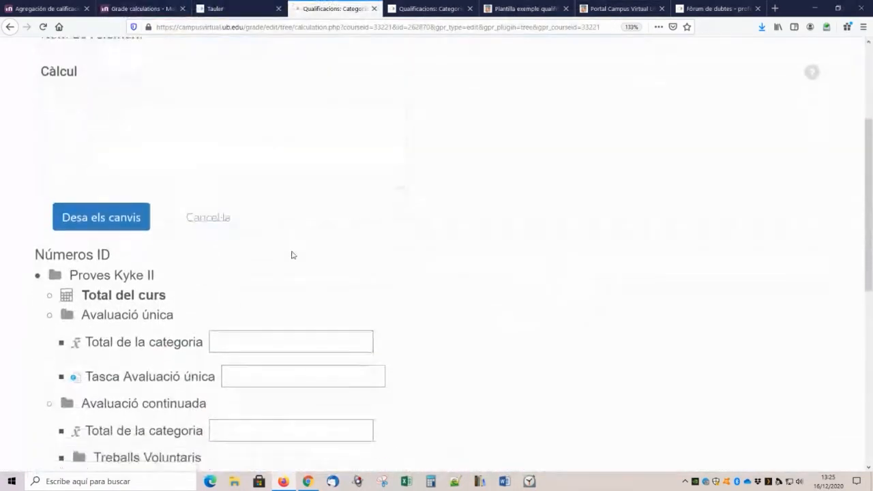
pyautogui.scroll(-3, 292, 254)
pyautogui.click(223, 227)
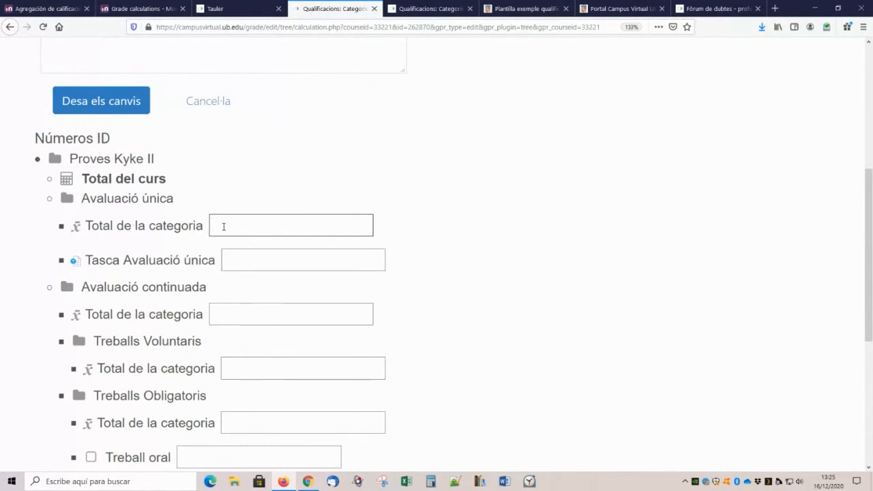
pyautogui.click(258, 174)
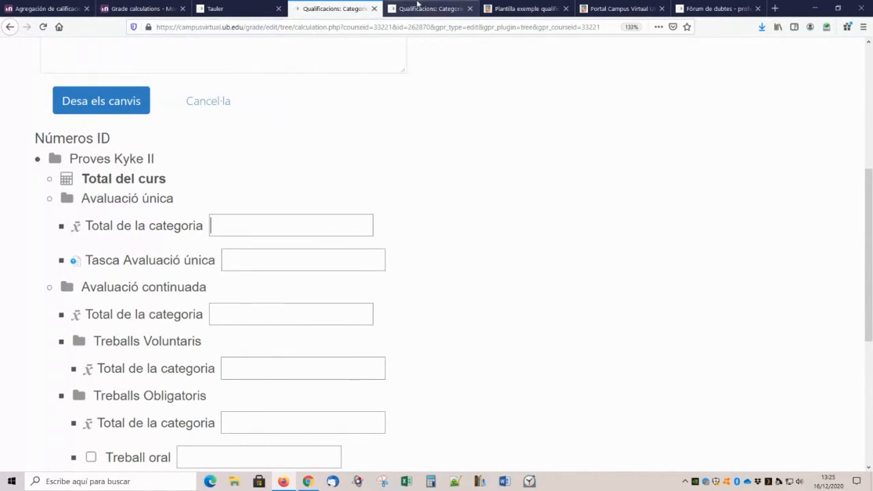
# Step: Consult the ID number example in the Plantilla exemple qualificador guide and return to the Proves Kyke II calculation page
pyautogui.click(420, 7)
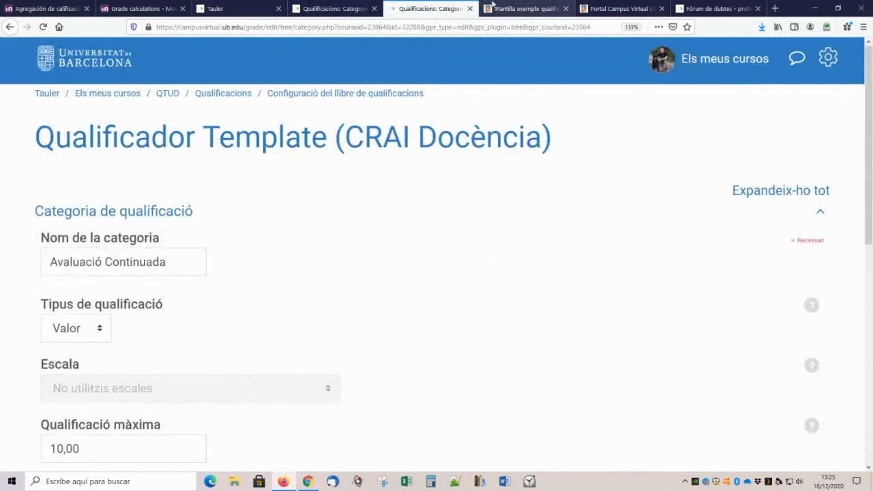
pyautogui.click(522, 8)
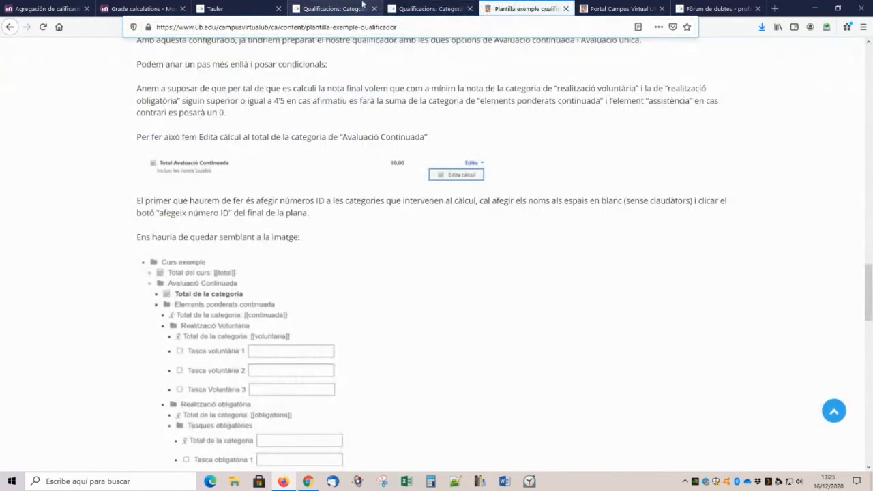
pyautogui.click(238, 8)
pyautogui.click(328, 8)
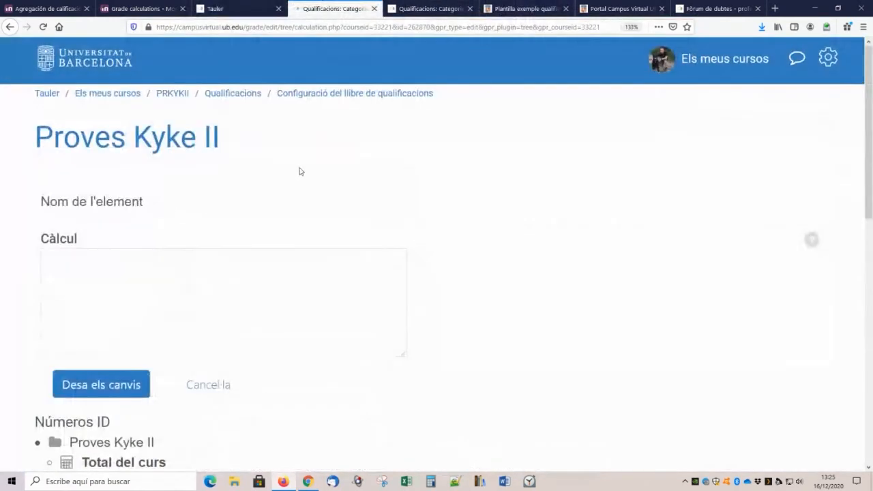
# Step: Add the ID numbers unica for the Avaluació única category total and continuada for the Avaluació continuada category total
pyautogui.scroll(-5, 299, 171)
pyautogui.click(247, 227)
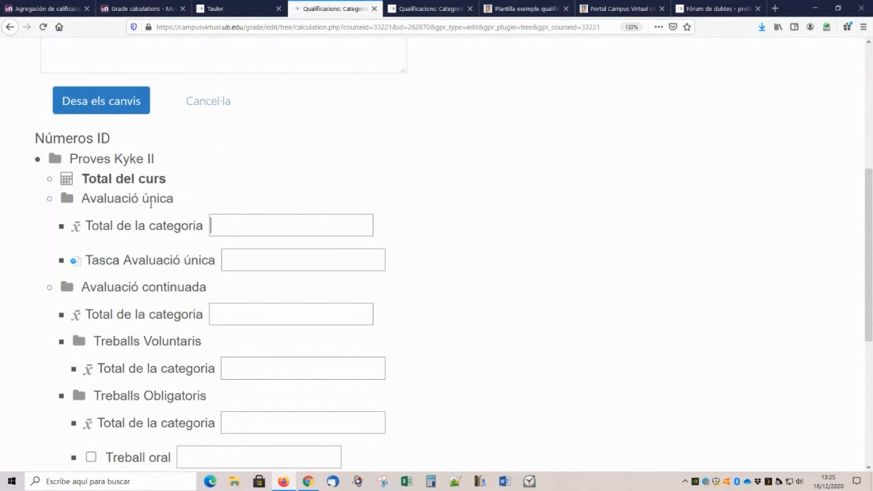
pyautogui.click(236, 225)
pyautogui.write('unica')
pyautogui.click(236, 316)
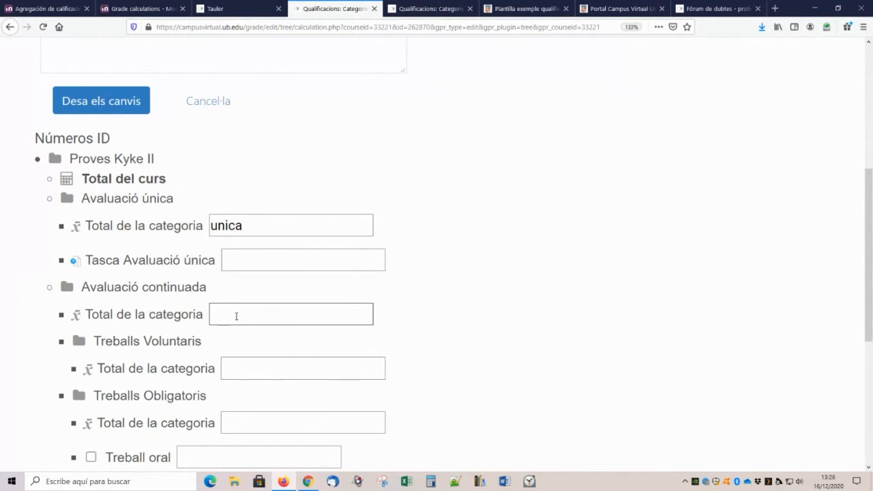
pyautogui.write('continuada')
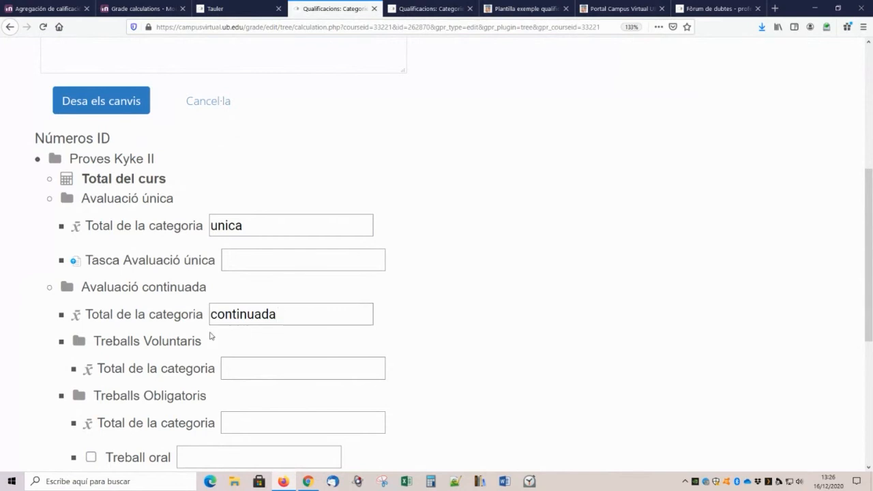
pyautogui.scroll(-1, 1, 301)
pyautogui.scroll(-3, 1, 302)
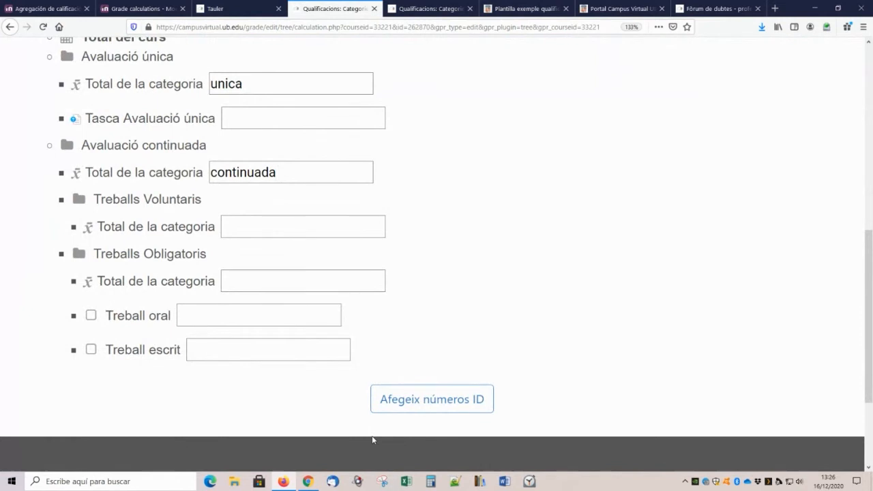
pyautogui.click(442, 404)
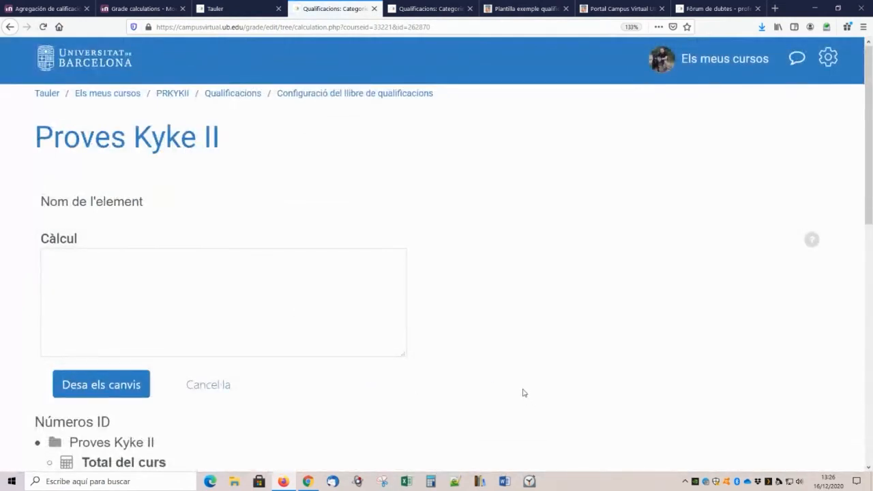
# Step: Examine the bracketed ID references of the Avaluació única and Avaluació continuada totals below the calculation field
pyautogui.scroll(-5, 311, 351)
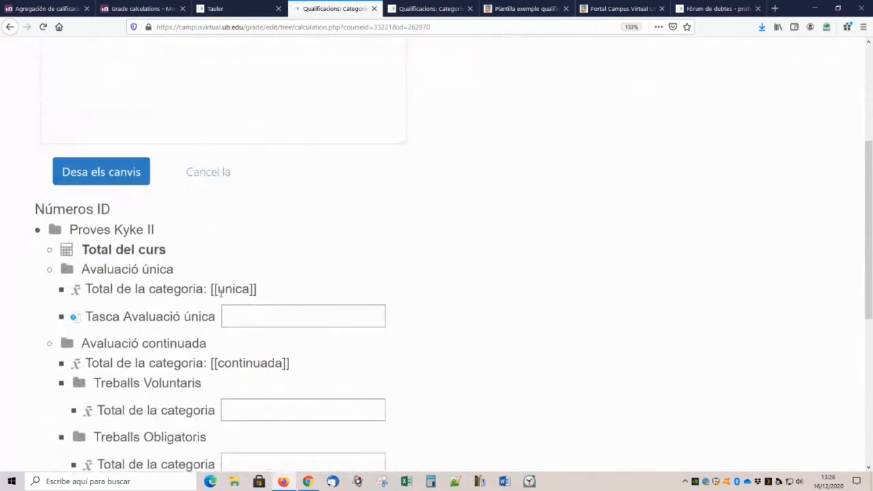
pyautogui.moveTo(216, 289); pyautogui.dragTo(257, 289)
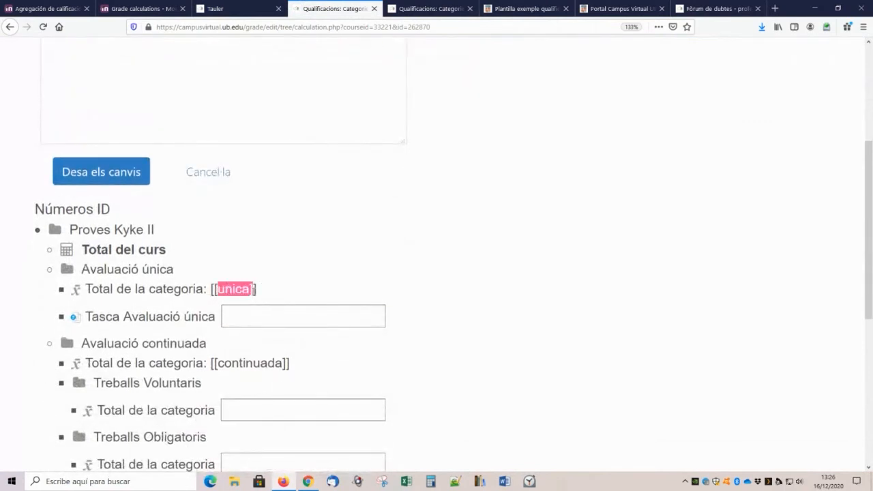
pyautogui.click(499, 241)
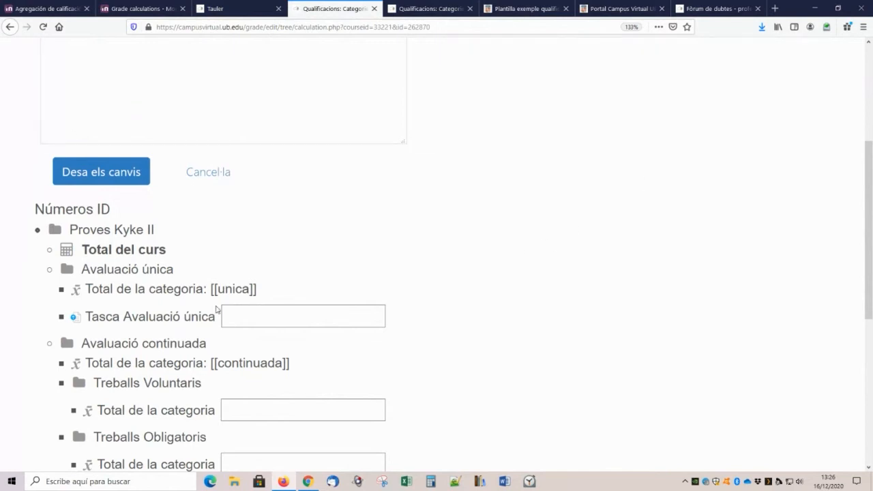
pyautogui.scroll(1, 217, 309)
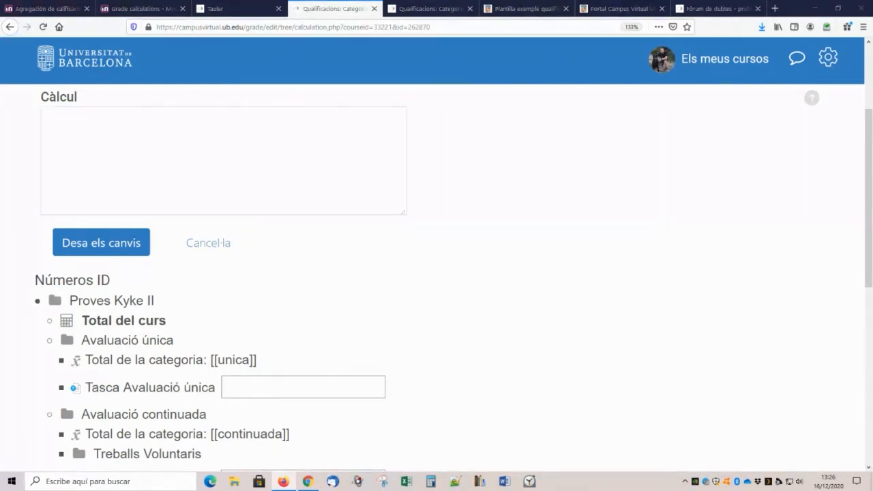
# Step: Enter the course total calculation =sum([[unica]]+[[continuada]]) and save the changes
pyautogui.click(210, 109)
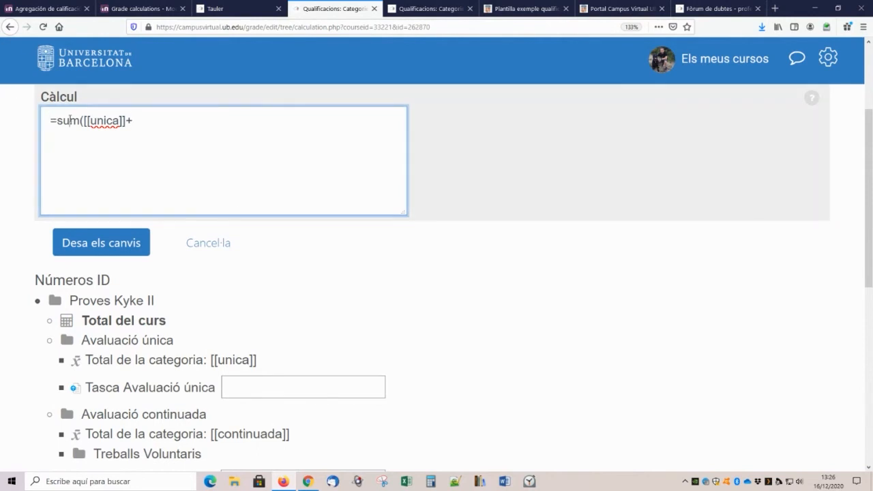
pyautogui.moveTo(80, 121); pyautogui.dragTo(60, 121)
pyautogui.click(82, 125)
pyautogui.click(134, 121)
pyautogui.write('[[continua')
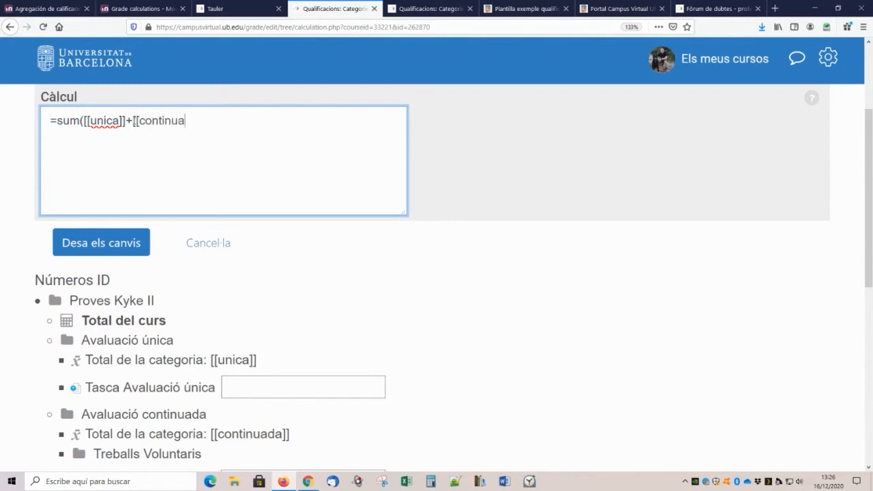
pyautogui.write('da]])')
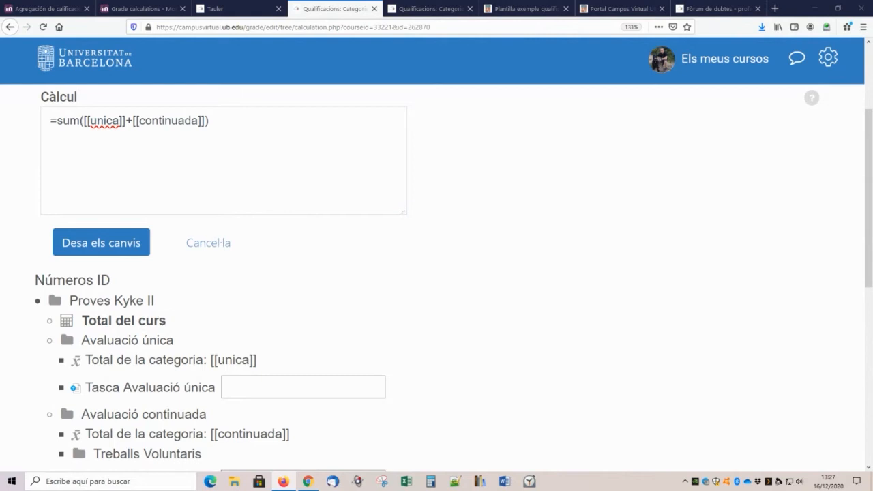
pyautogui.scroll(-6, 335, 288)
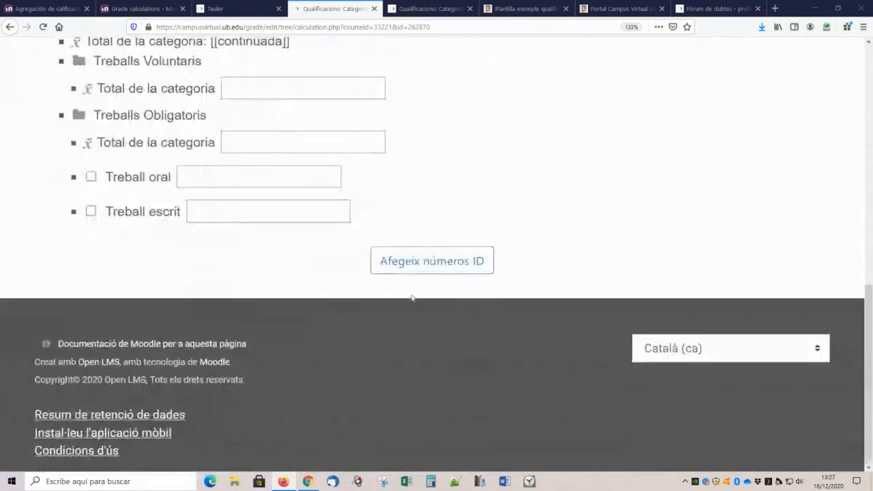
pyautogui.scroll(7, 341, 298)
pyautogui.click(82, 345)
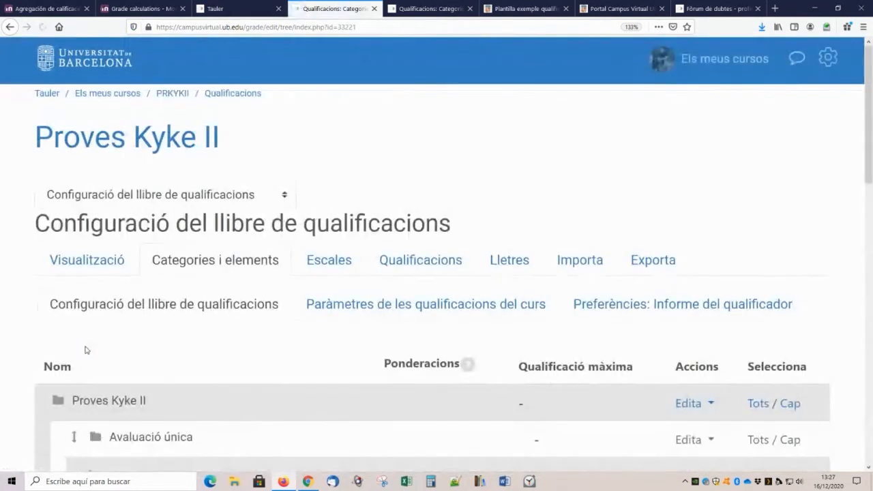
# Step: Review the Total del curs row in the gradebook setup and open the settings of the Proves Kyke II category
pyautogui.scroll(-9, 343, 316)
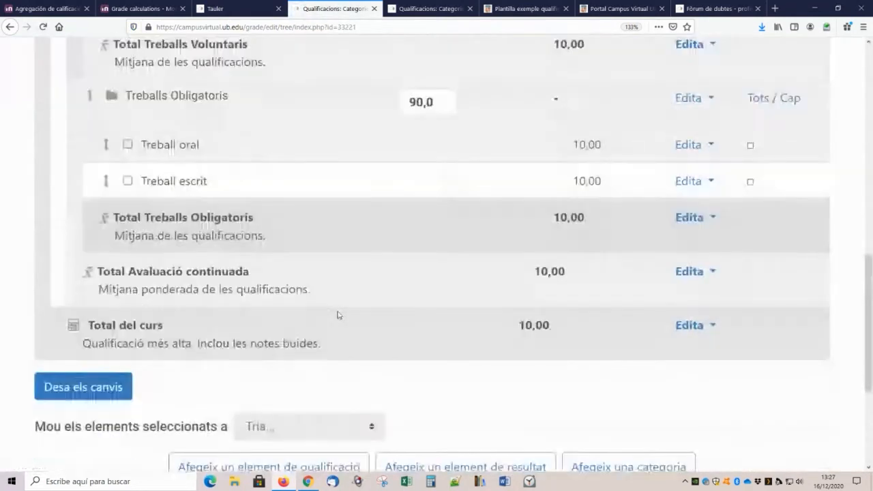
pyautogui.scroll(10, 348, 311)
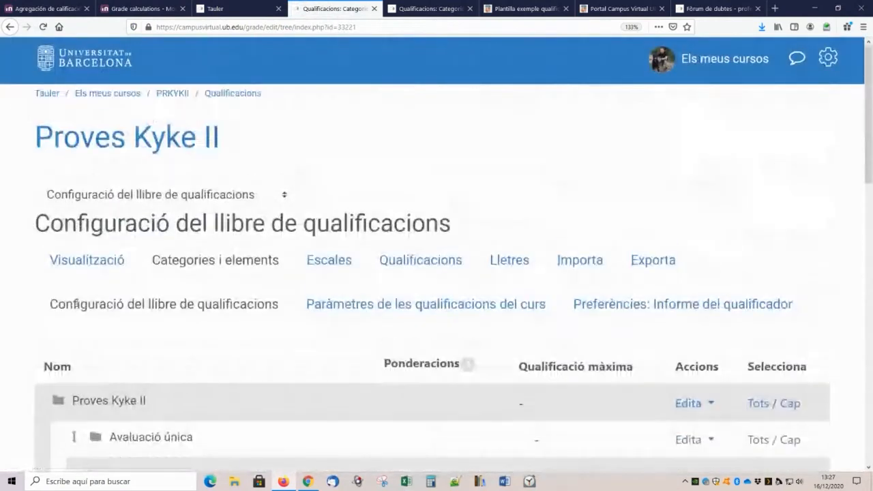
pyautogui.click(688, 404)
pyautogui.click(636, 433)
pyautogui.scroll(-3, 279, 243)
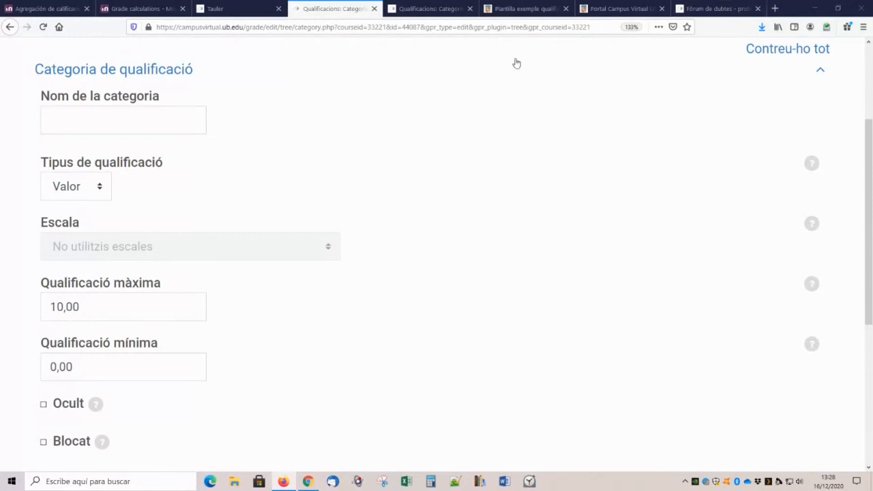
pyautogui.scroll(3, 513, 62)
# Step: Consult the conditional calculation example in the Plantilla exemple qualificador guide, enlarging the page to 133%
pyautogui.click(691, 4)
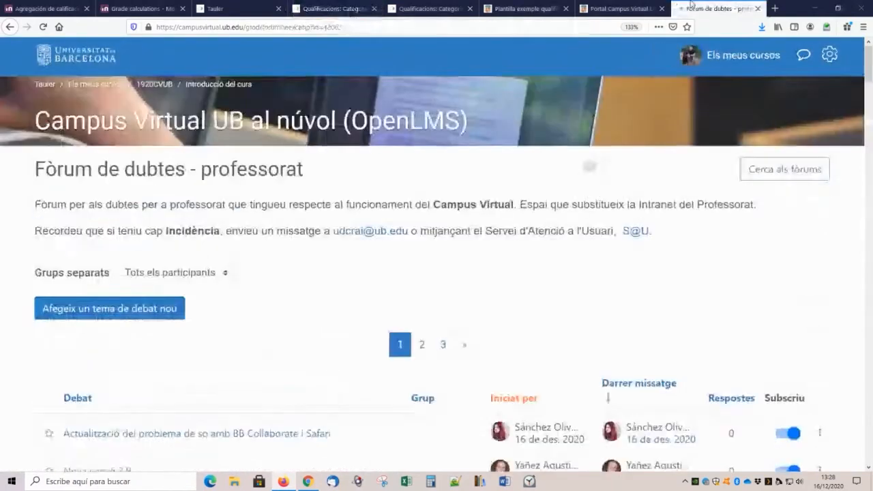
pyautogui.click(617, 8)
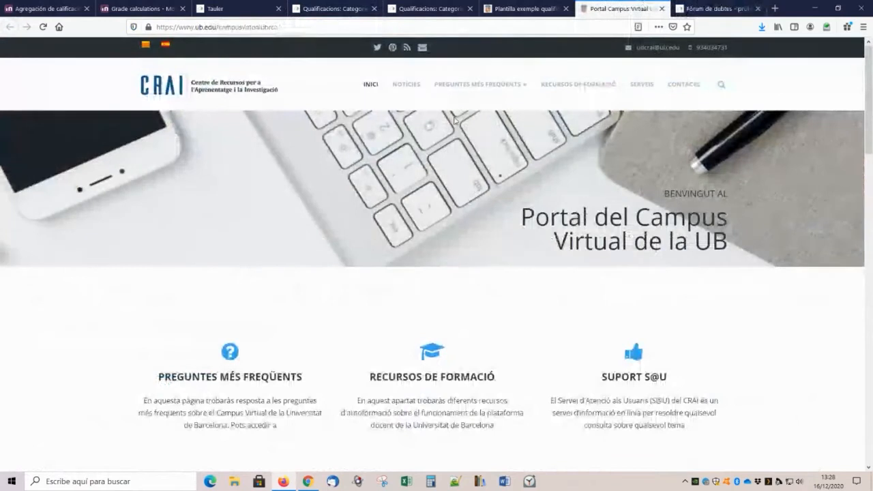
pyautogui.click(532, 7)
pyautogui.scroll(-3, 322, 234)
pyautogui.scroll(-4, 295, 233)
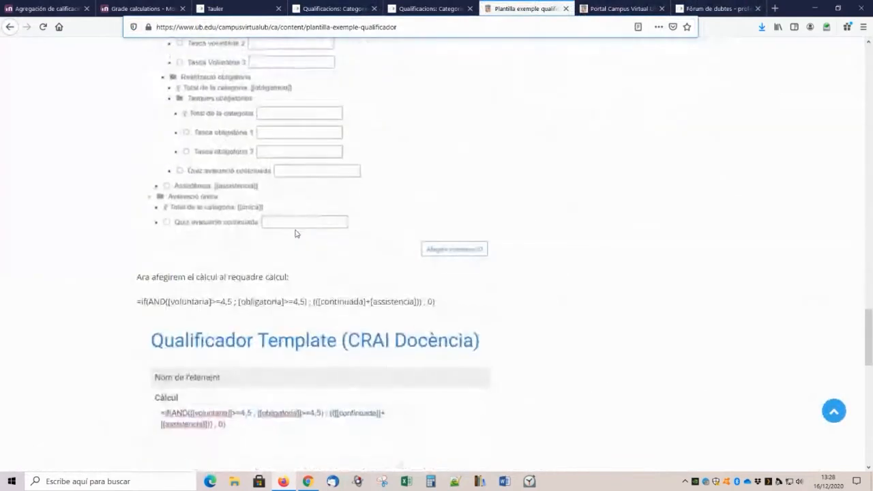
pyautogui.hotkey('ctrl', '+')
pyautogui.hotkey('ctrl', '+')
pyautogui.hotkey('ctrl', '+')
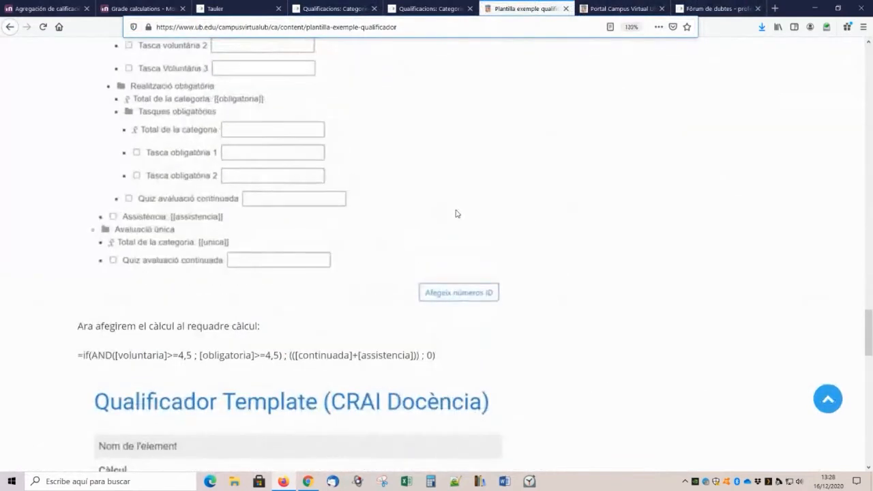
pyautogui.scroll(2, 434, 240)
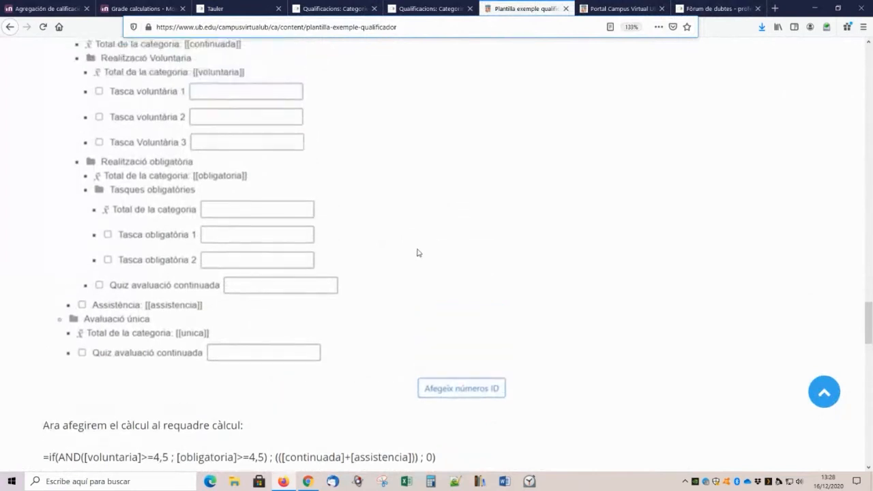
pyautogui.scroll(-2, 399, 249)
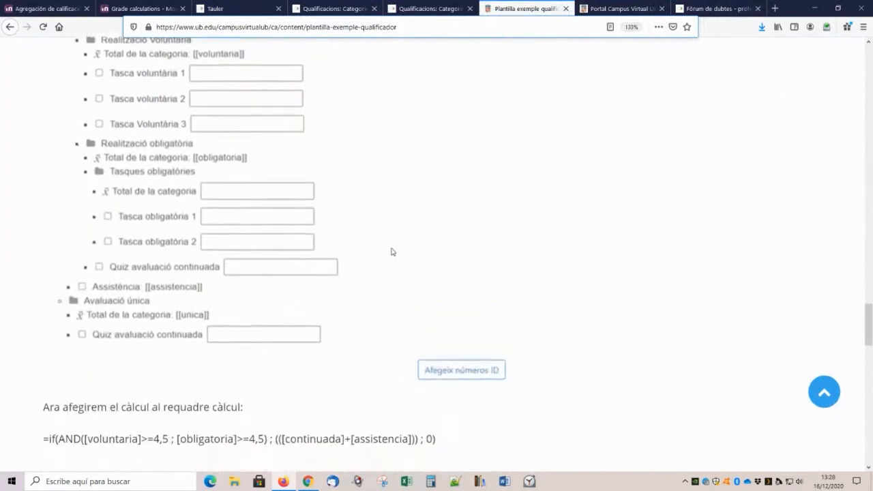
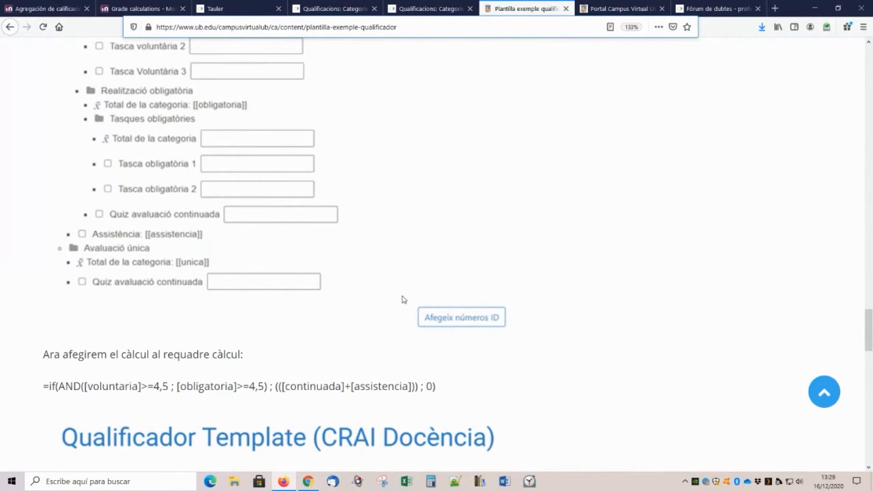
# Step: Examine the condition, the [continuada]+[assistencia] sum and the 0 alternative in the guide's =if(AND(...)) formula
pyautogui.click(45, 388)
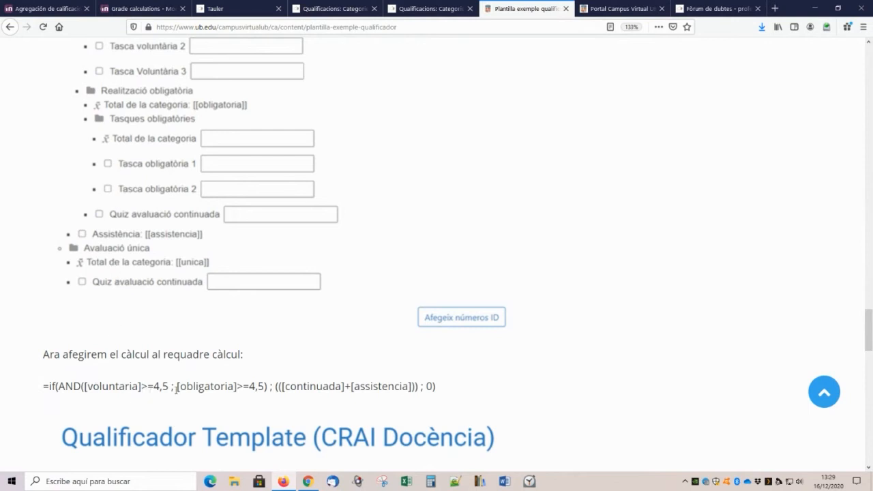
pyautogui.doubleClick(270, 387)
pyautogui.moveTo(277, 386); pyautogui.dragTo(417, 387)
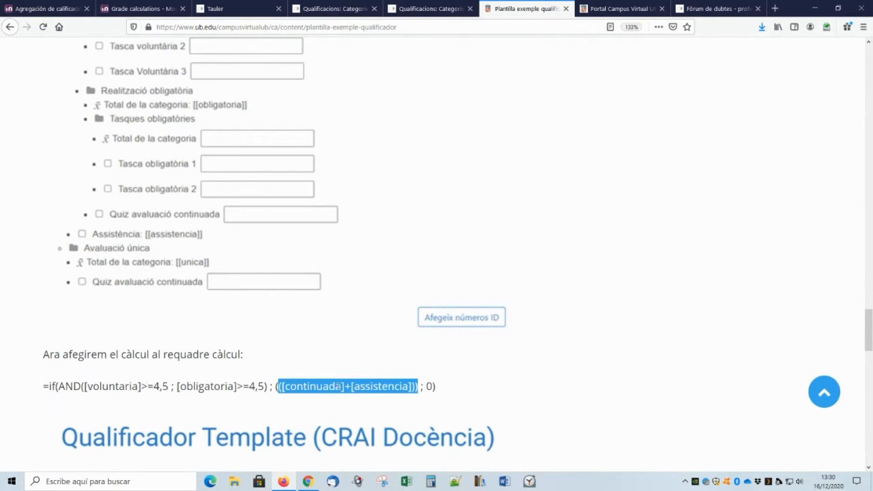
pyautogui.click(337, 386)
pyautogui.moveTo(284, 387); pyautogui.dragTo(402, 387)
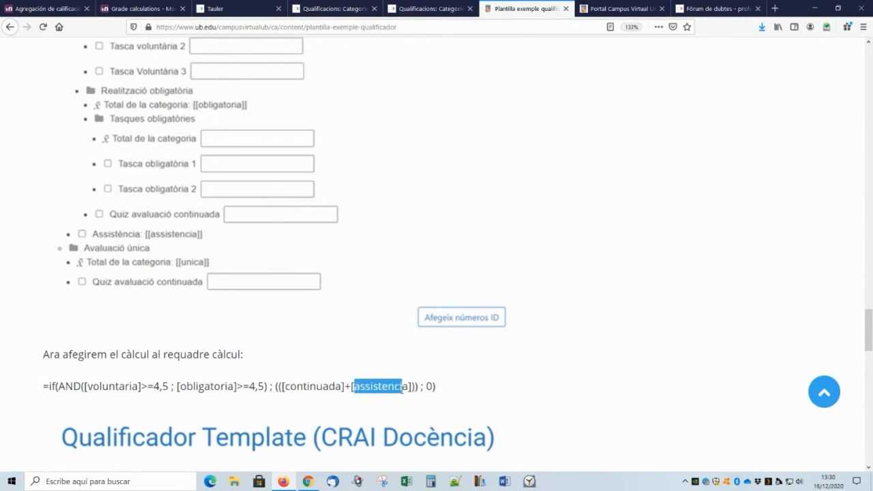
pyautogui.click(423, 387)
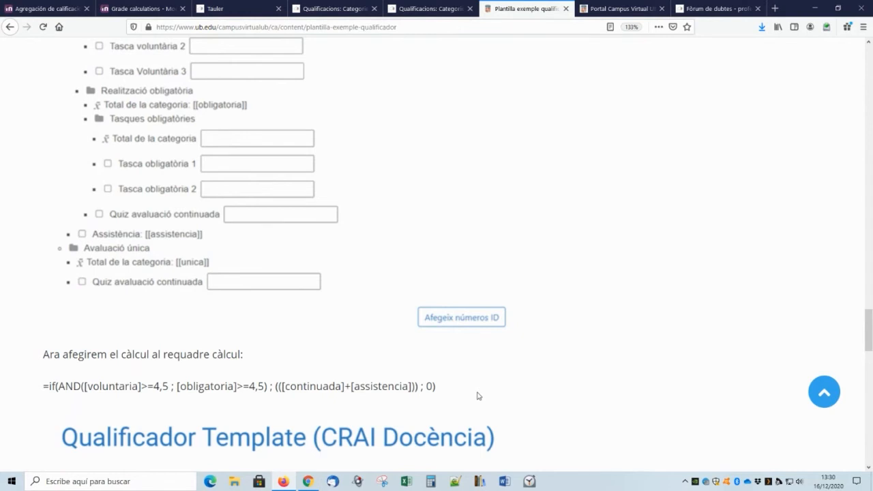
# Step: Review the operators, supported functions, example calculations and language separator notes in the Moodle Grade calculations documentation
pyautogui.click(168, 6)
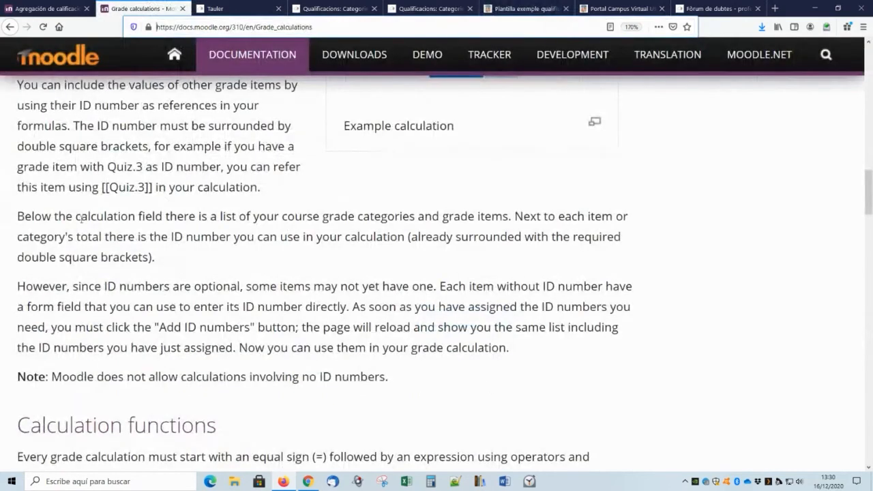
pyautogui.scroll(-5, 165, 291)
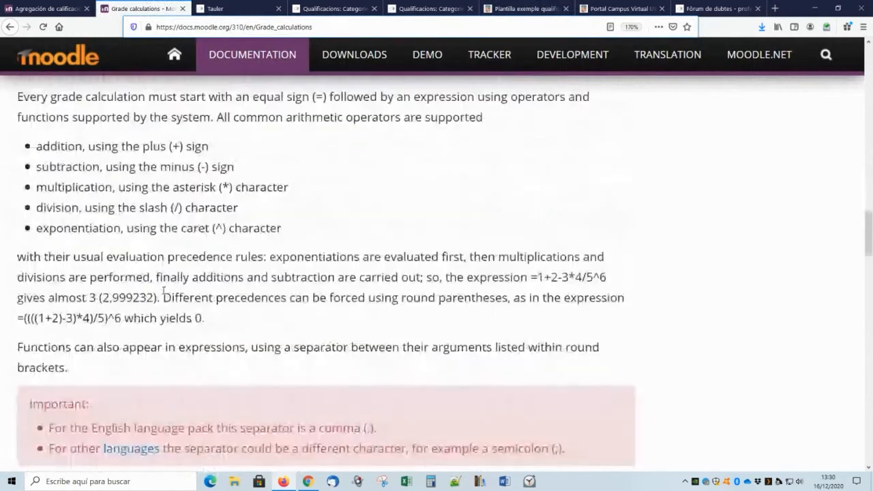
pyautogui.scroll(-3, 205, 293)
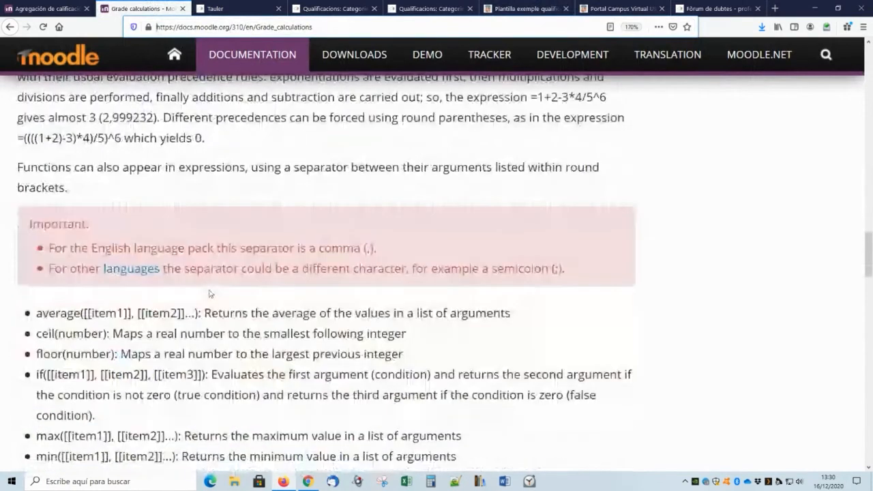
pyautogui.scroll(-1, 210, 294)
pyautogui.scroll(-1, 210, 292)
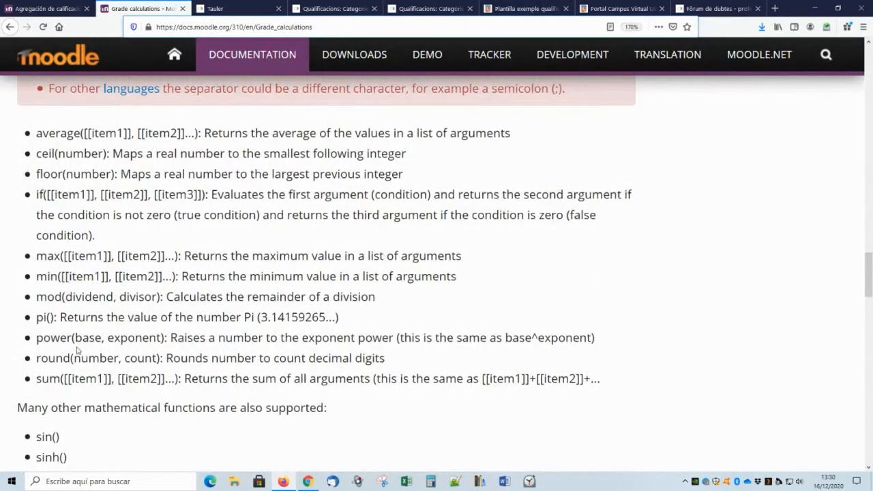
pyautogui.scroll(-2, 63, 313)
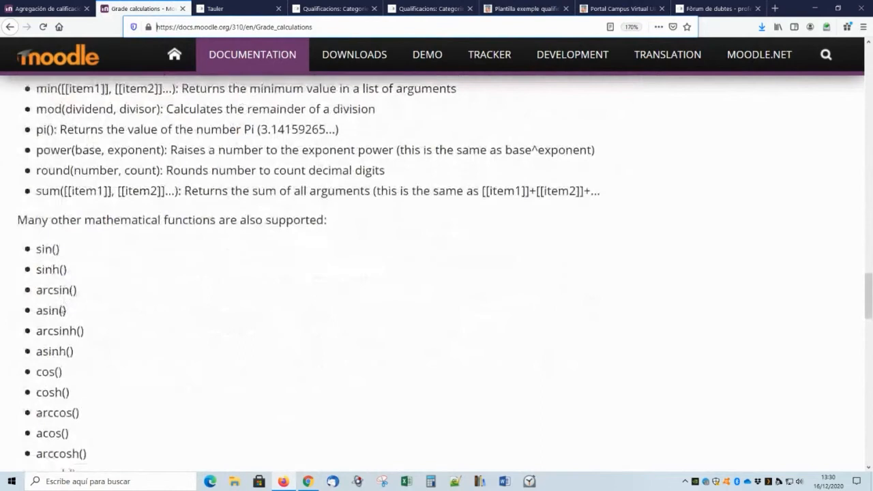
pyautogui.scroll(-4, 63, 311)
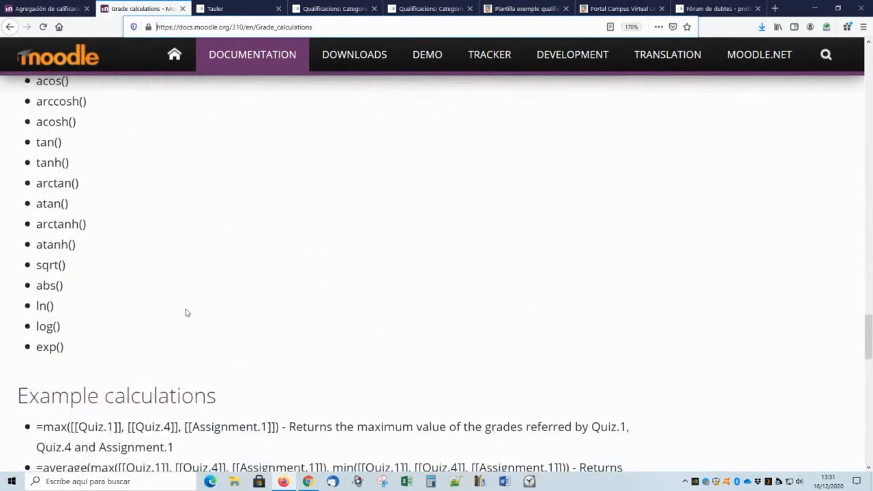
pyautogui.scroll(-2, 198, 303)
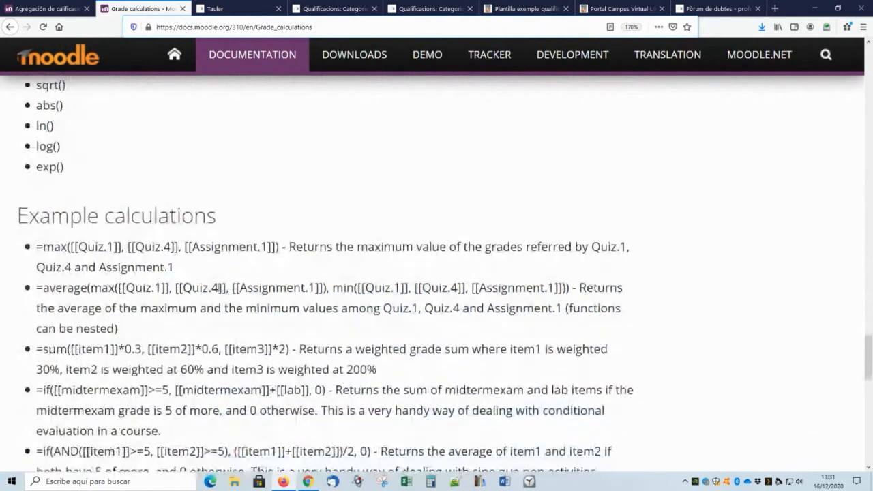
pyautogui.scroll(-4, 272, 294)
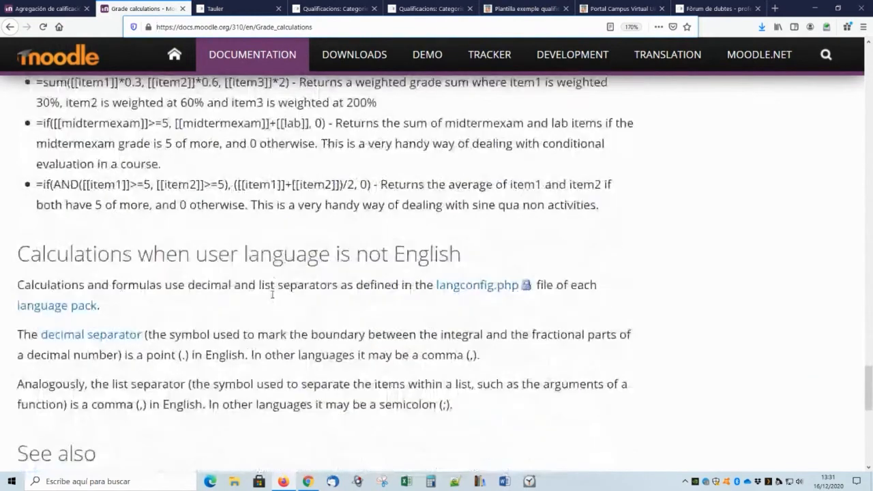
pyautogui.scroll(-1, 272, 294)
pyautogui.scroll(1, 272, 297)
pyautogui.scroll(2, 272, 292)
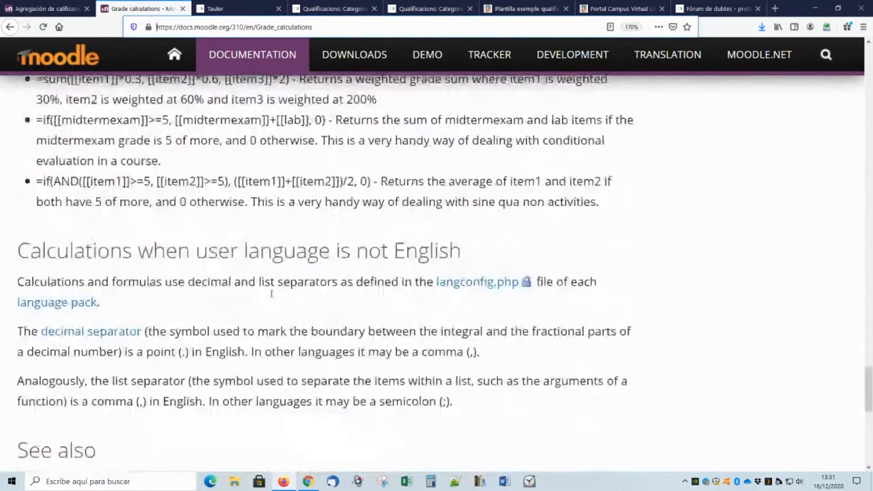
pyautogui.scroll(1, 272, 292)
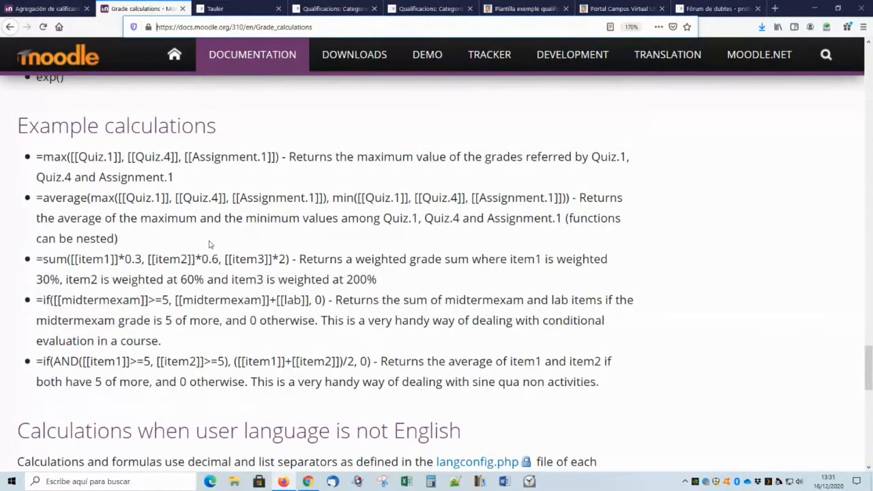
# Step: Highlight the =if(AND(...)) example and the =if([[midtermexam]]>=5, [[midtermexam]]+[[lab]], 0) example in the documentation
pyautogui.moveTo(36, 362); pyautogui.dragTo(430, 361)
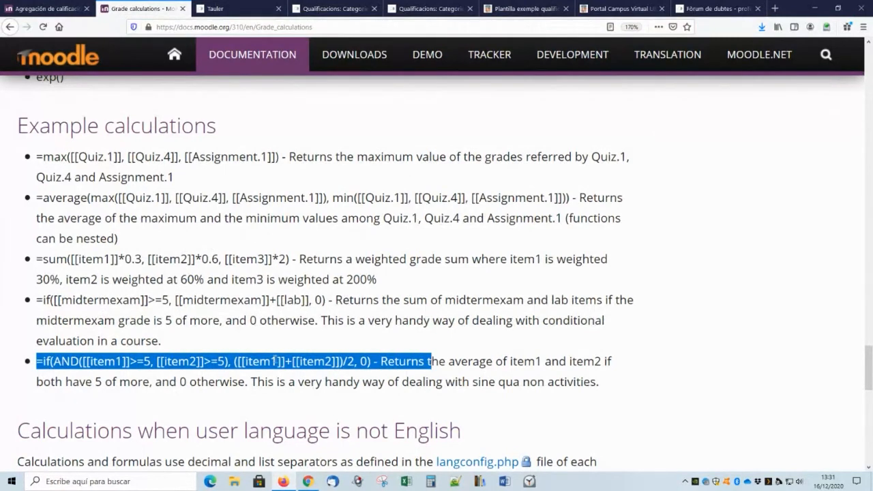
pyautogui.click(126, 355)
pyautogui.moveTo(40, 300); pyautogui.dragTo(262, 300)
pyautogui.click(322, 312)
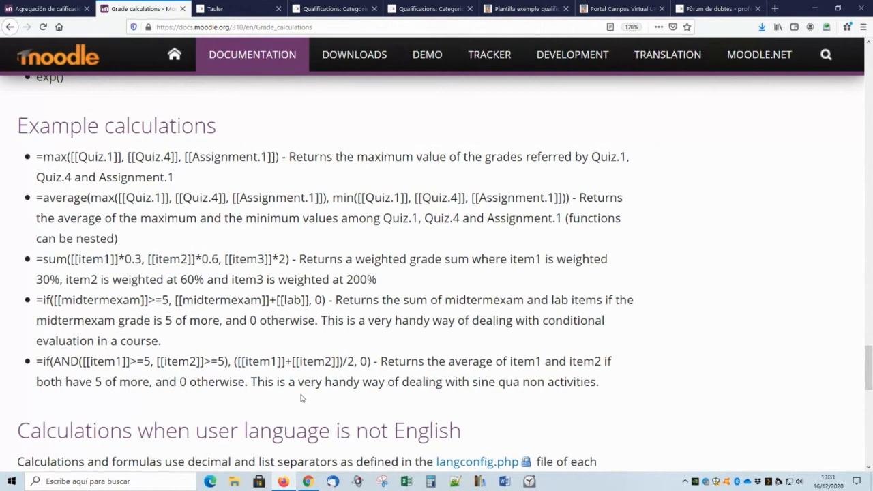
# Step: Return to the Proves Kyke II gradebook setup and review its categories, weights and totals
pyautogui.click(258, 7)
pyautogui.click(333, 6)
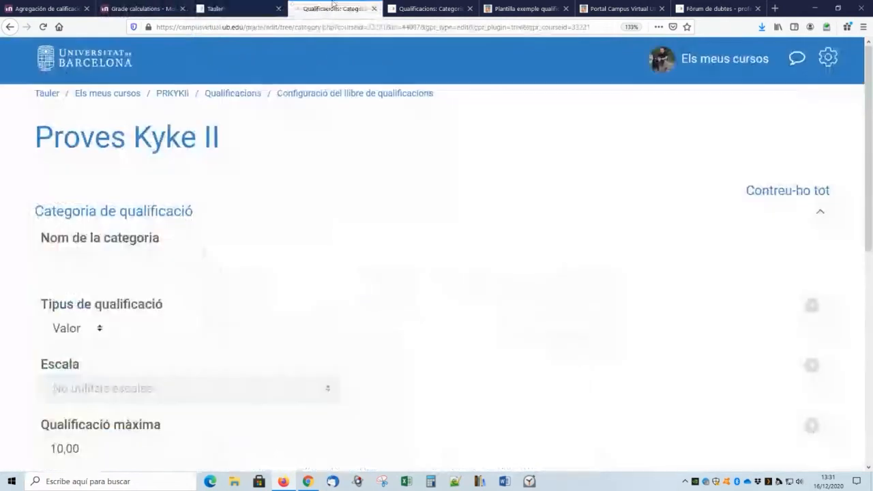
pyautogui.click(300, 97)
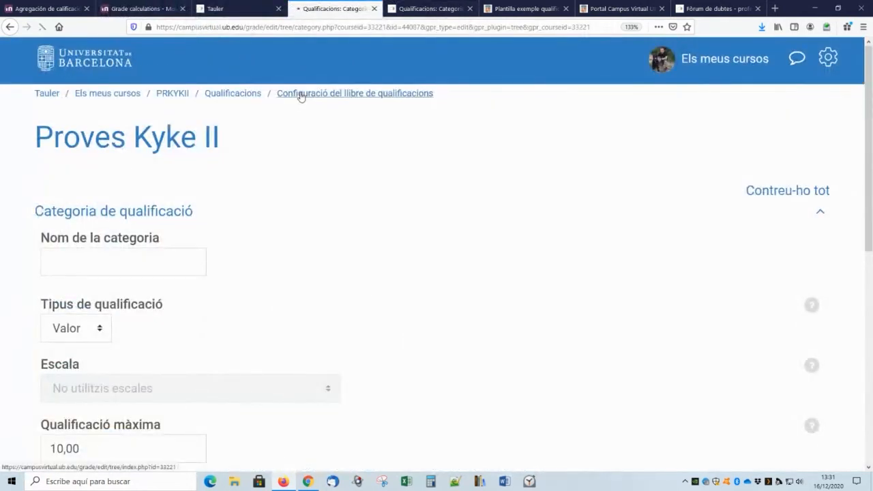
pyautogui.scroll(-1, 203, 265)
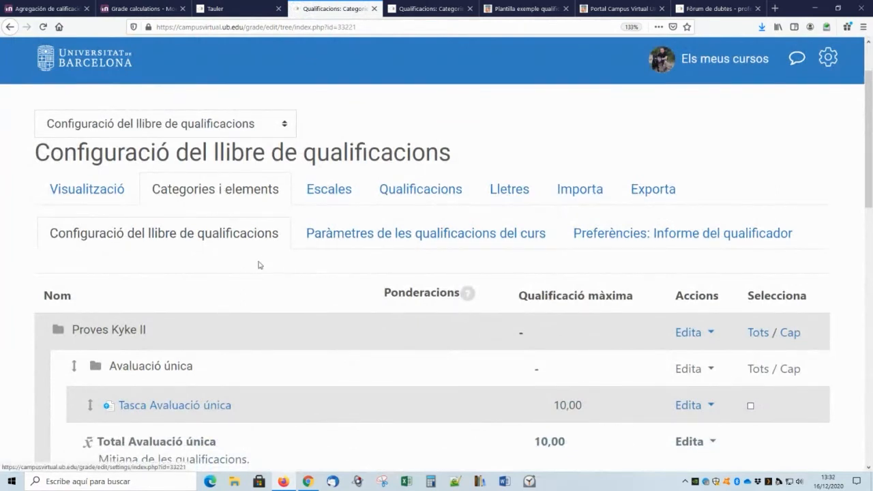
pyautogui.scroll(-3, 359, 302)
pyautogui.scroll(-2, 360, 302)
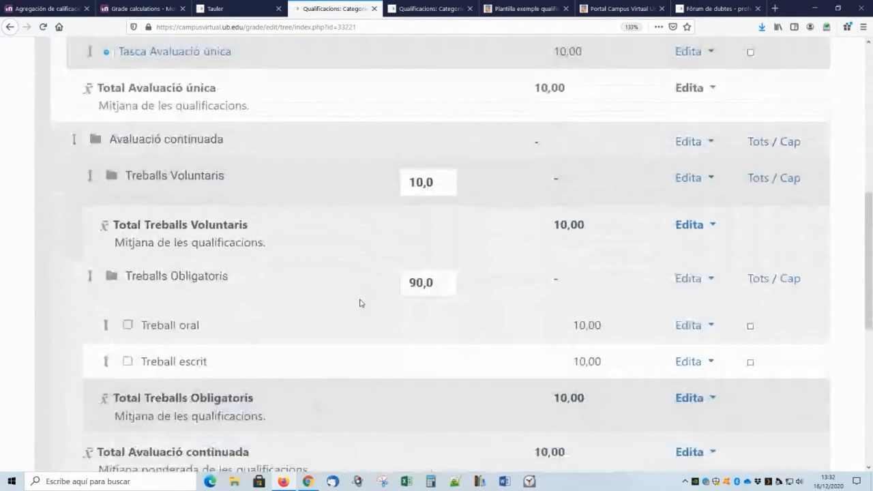
# Step: Check the editing actions available for the Treballs Obligatoris category, including delete and hide
pyautogui.click(706, 281)
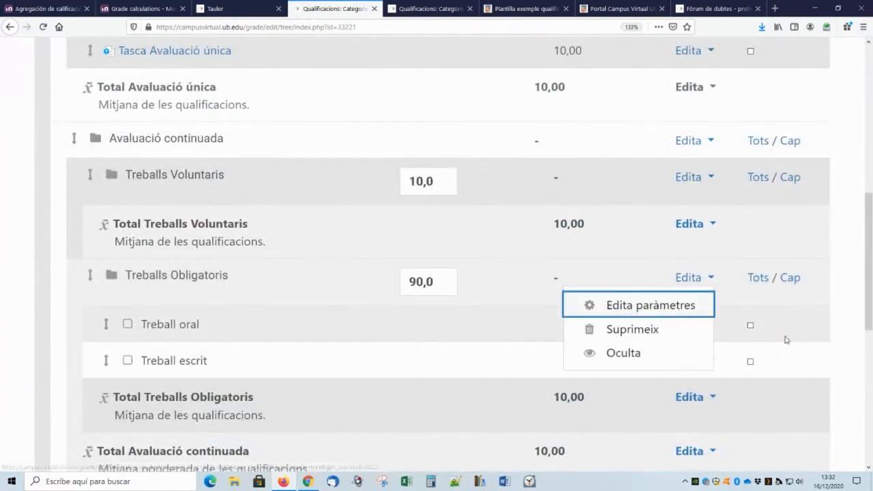
pyautogui.click(689, 277)
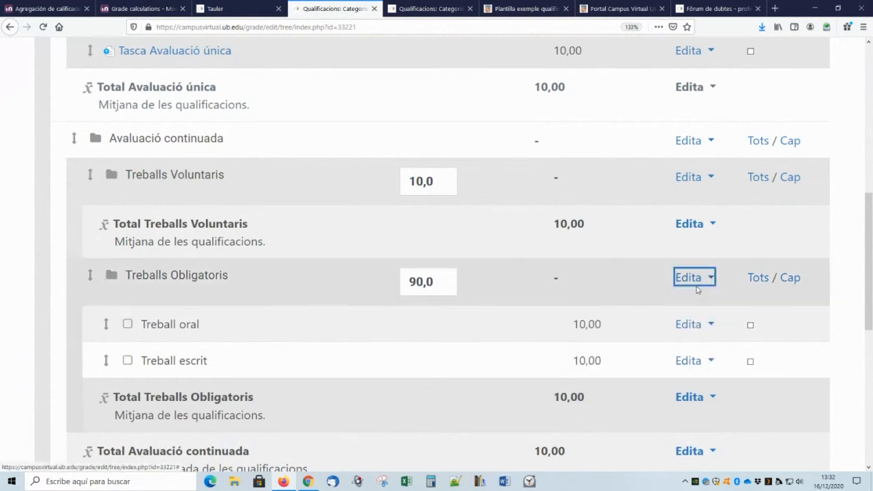
pyautogui.click(687, 277)
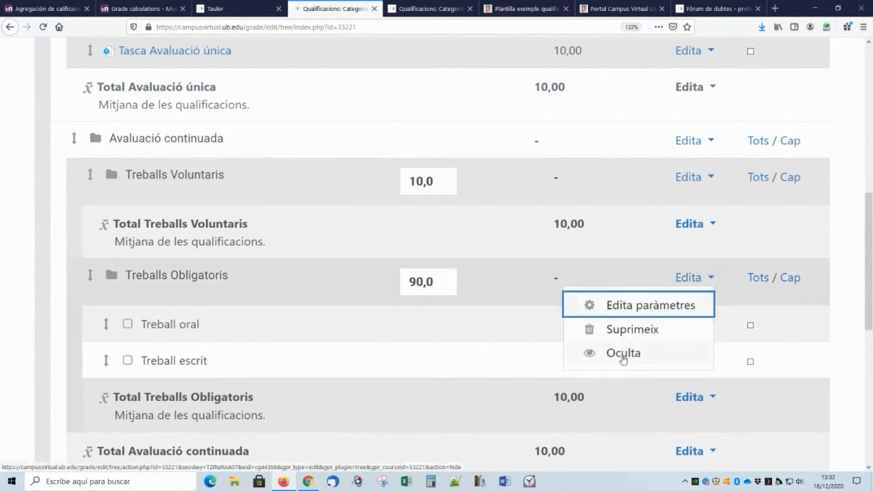
pyautogui.click(835, 302)
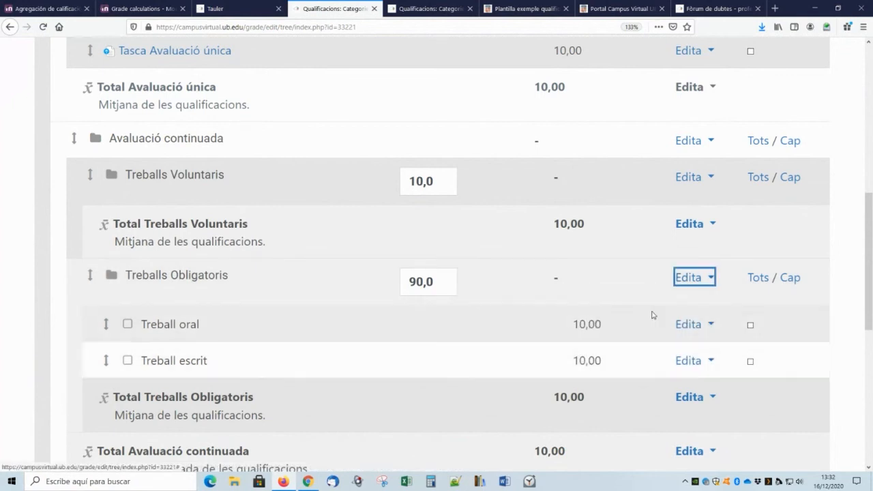
# Step: Delete the Treball oral grade item from the Treballs Obligatoris category and confirm the deletion
pyautogui.scroll(-3, 668, 300)
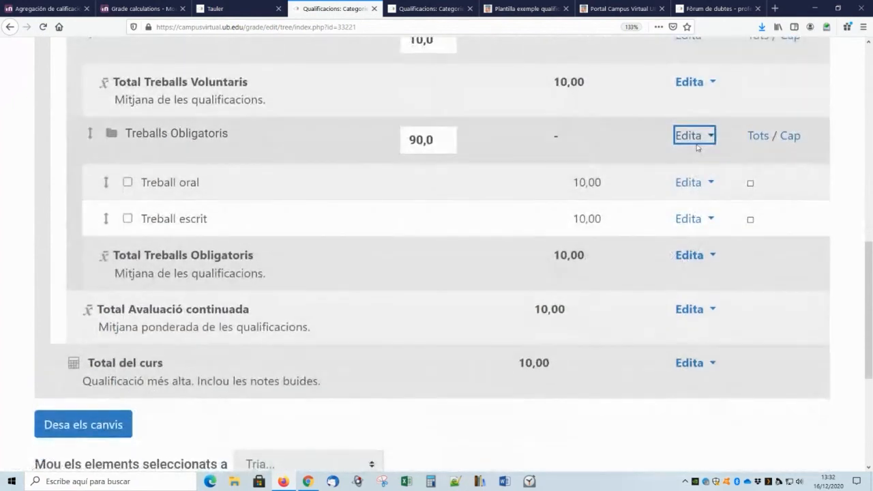
pyautogui.click(695, 188)
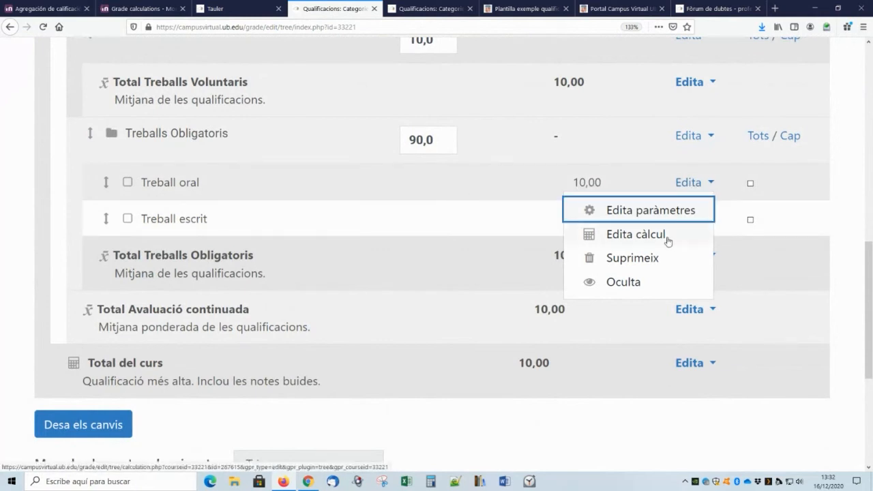
pyautogui.click(640, 259)
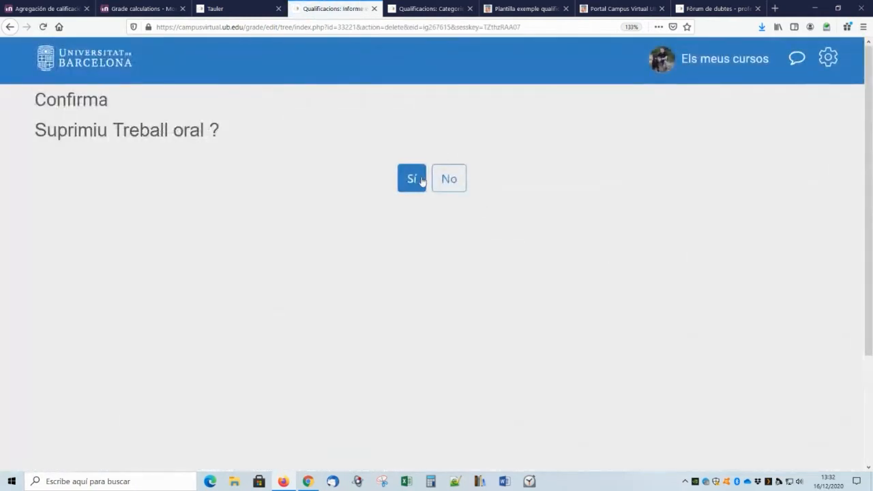
pyautogui.click(421, 180)
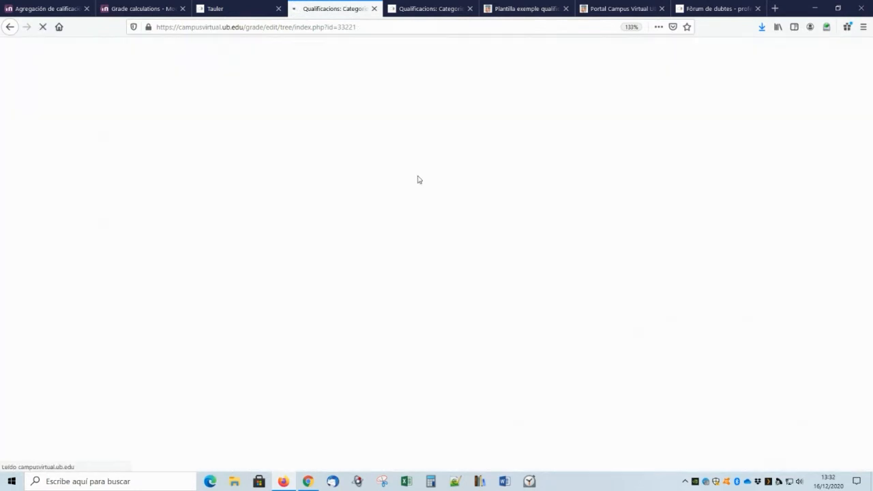
# Step: Hide the Treball escrit grade item in the Treballs Obligatoris category
pyautogui.scroll(-10, 487, 253)
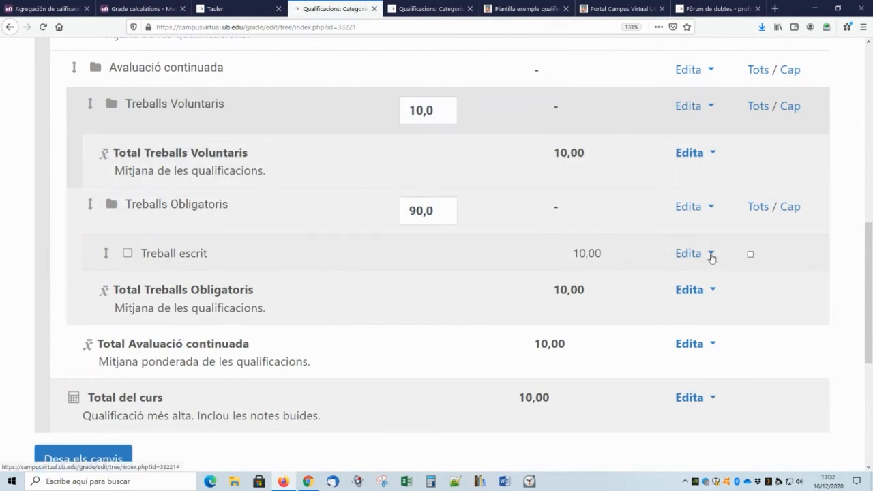
pyautogui.click(712, 257)
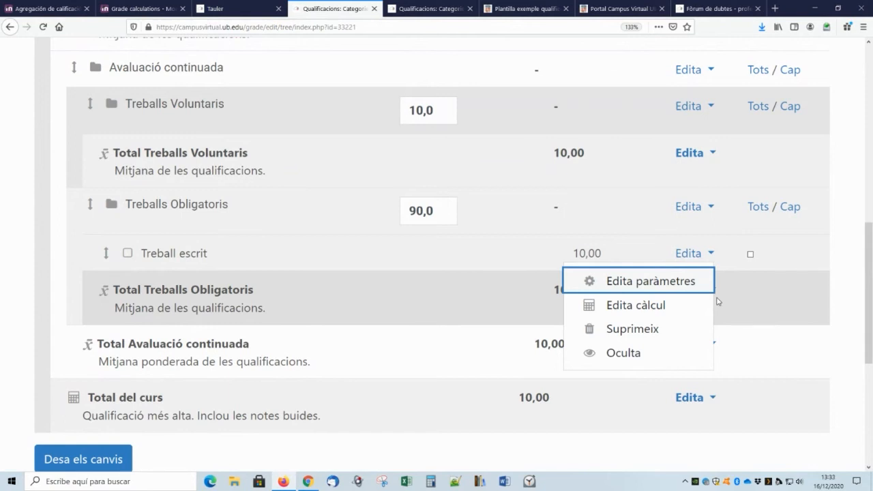
pyautogui.click(623, 354)
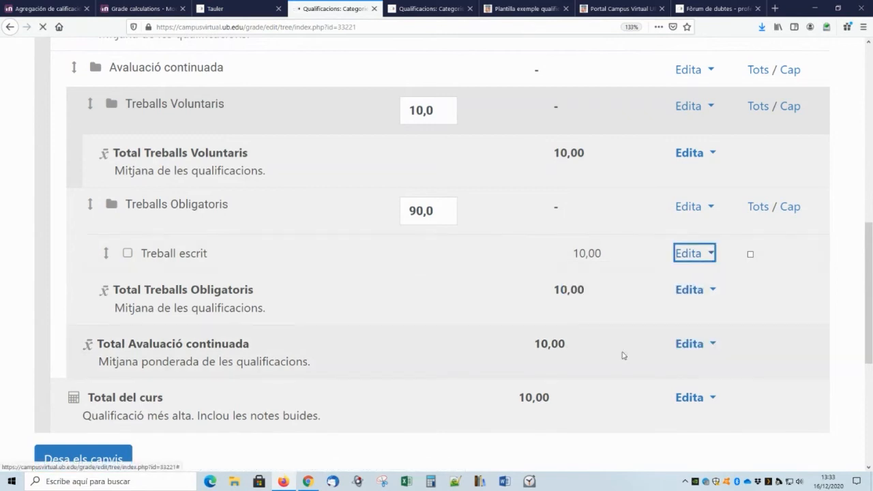
pyautogui.scroll(-1, 539, 300)
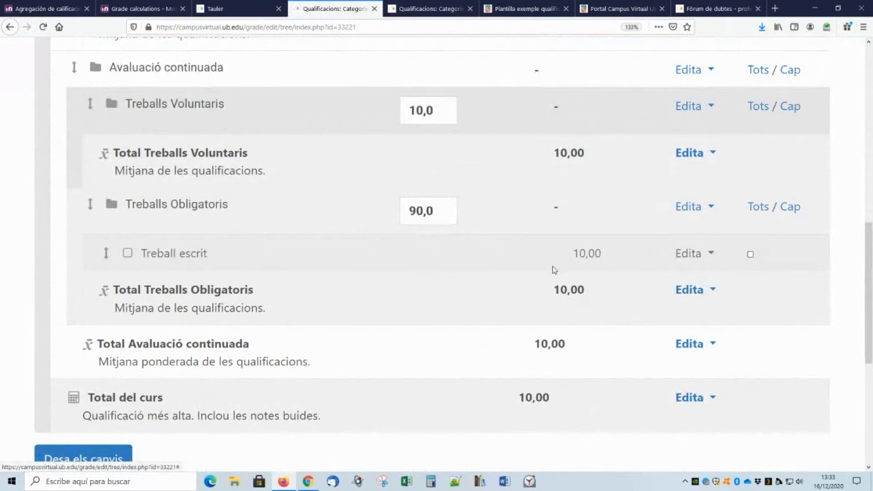
# Step: Make the hidden Treball escrit grade item visible again in the Treballs Obligatoris category
pyautogui.hotkey('ctrl', '+')
pyautogui.hotkey('ctrl', '+')
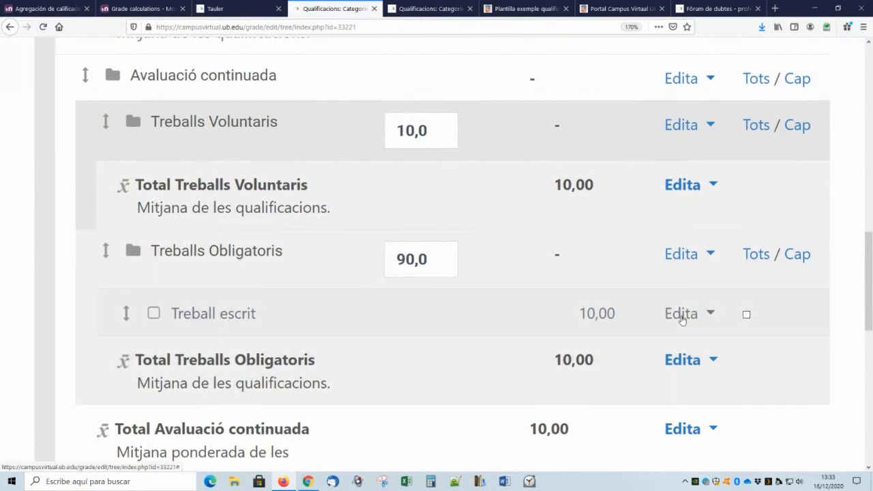
pyautogui.click(683, 320)
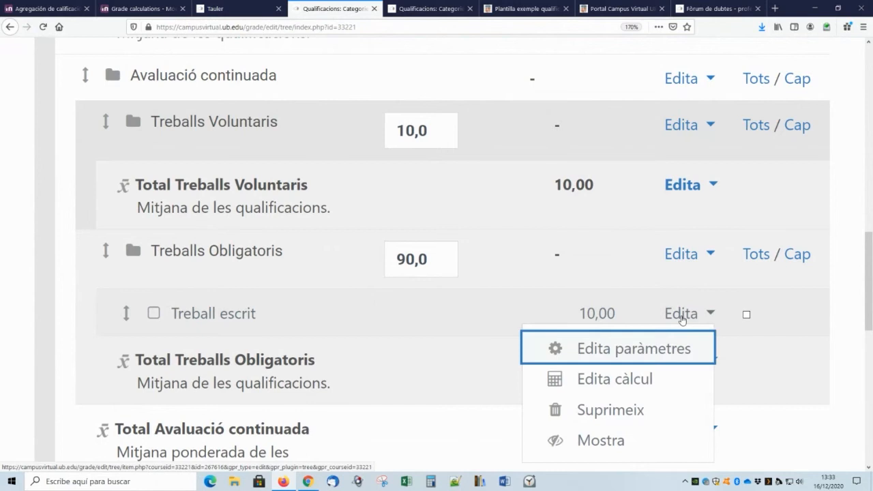
pyautogui.click(607, 444)
# Step: Check which editing actions the activity-linked Tasca Avaluació única offers in the Proves Kyke II gradebook
pyautogui.scroll(-5, 659, 316)
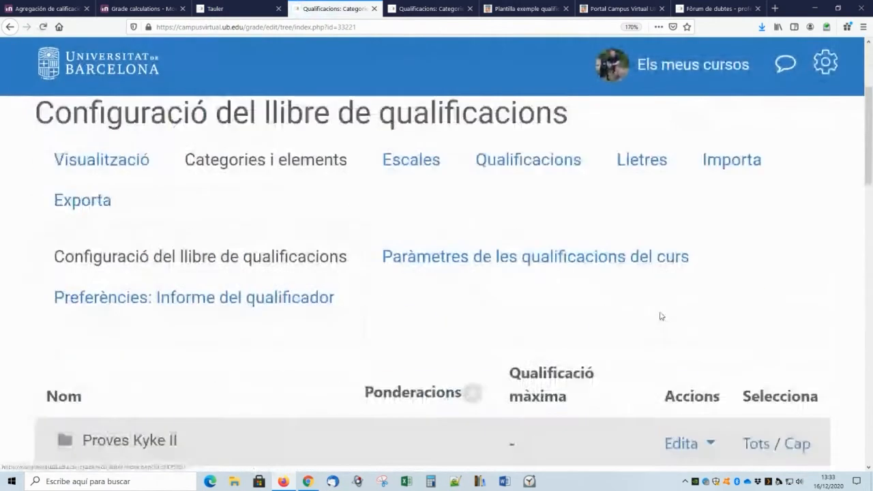
pyautogui.scroll(-3, 661, 316)
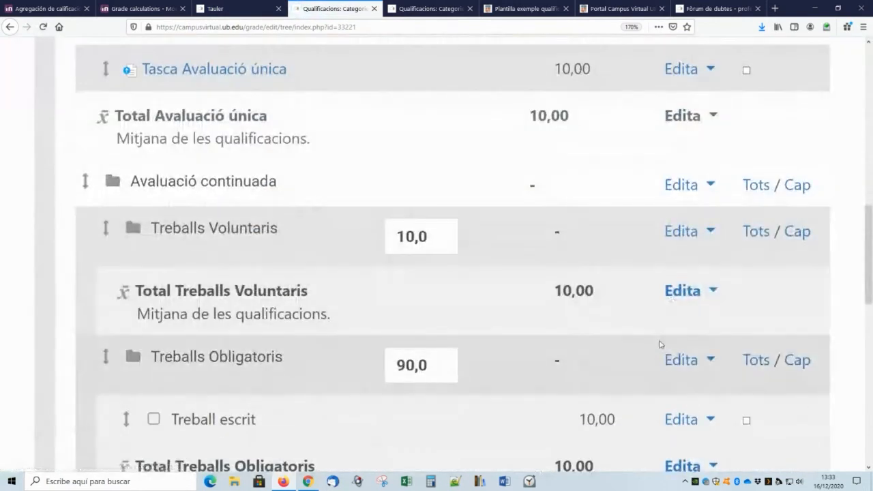
pyautogui.scroll(-3, 499, 361)
pyautogui.scroll(6, 487, 359)
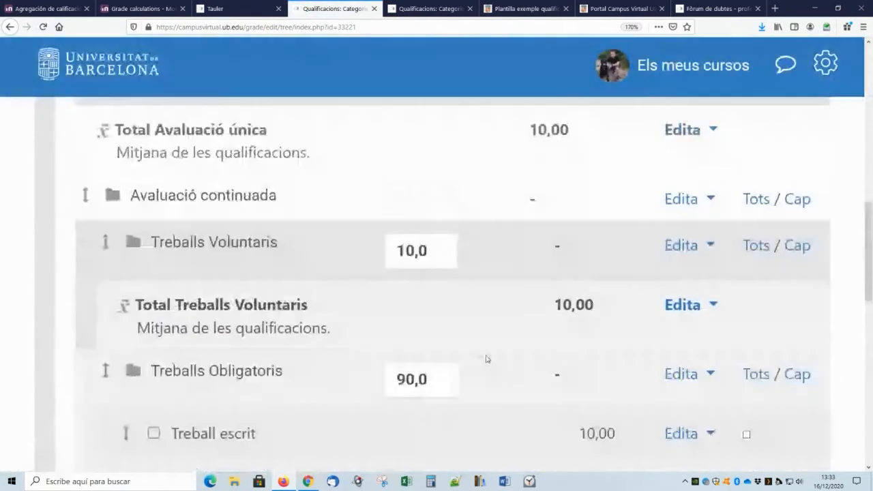
pyautogui.click(686, 250)
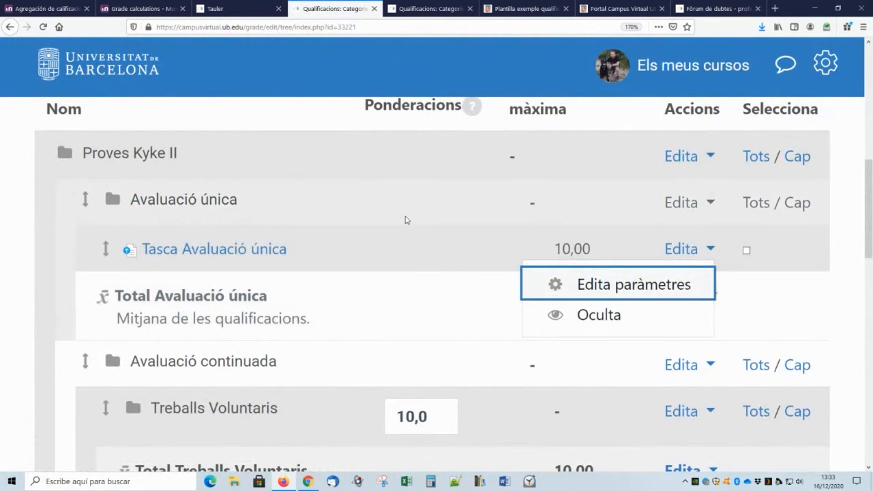
# Step: Reopen the Proves Kyke course's gradebook setup and find the Prova quiz item in its list
pyautogui.click(422, 5)
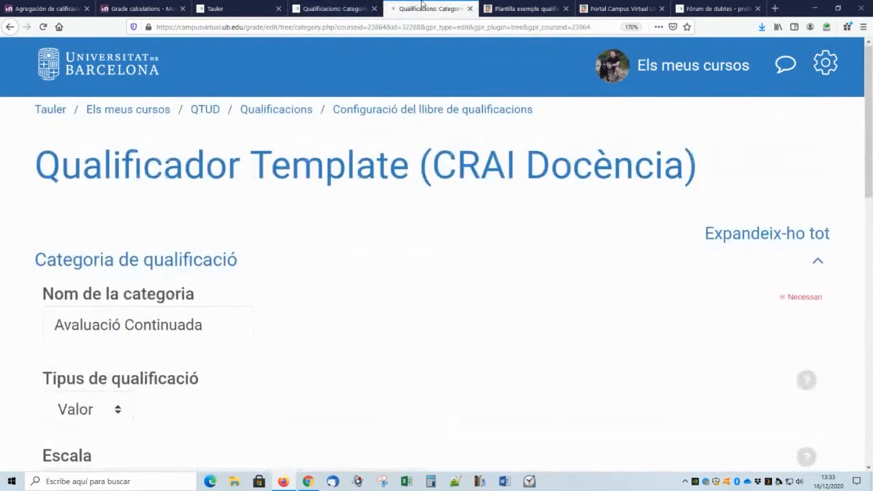
pyautogui.scroll(-3, 440, 173)
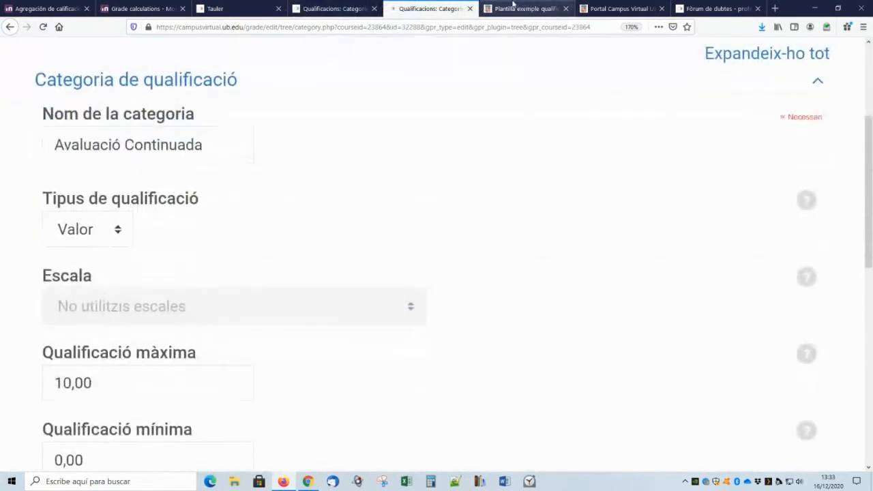
pyautogui.hotkey('ctrl', 'shift', 't')
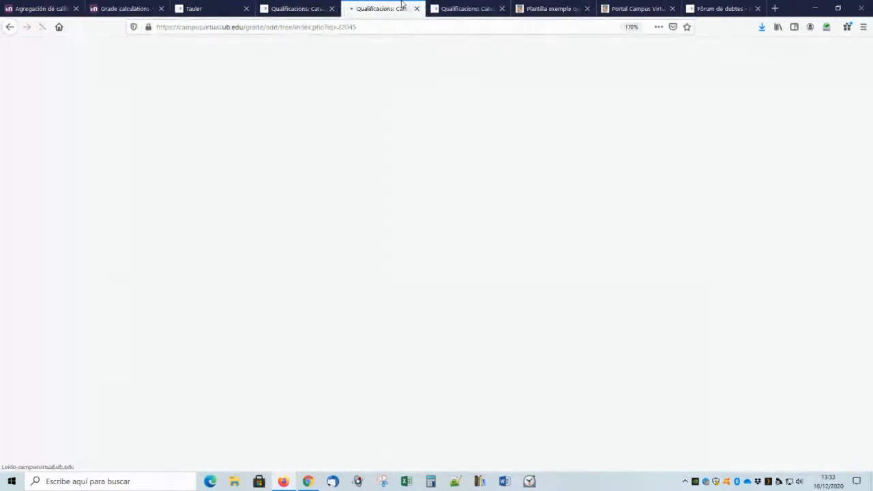
pyautogui.scroll(4, 504, 290)
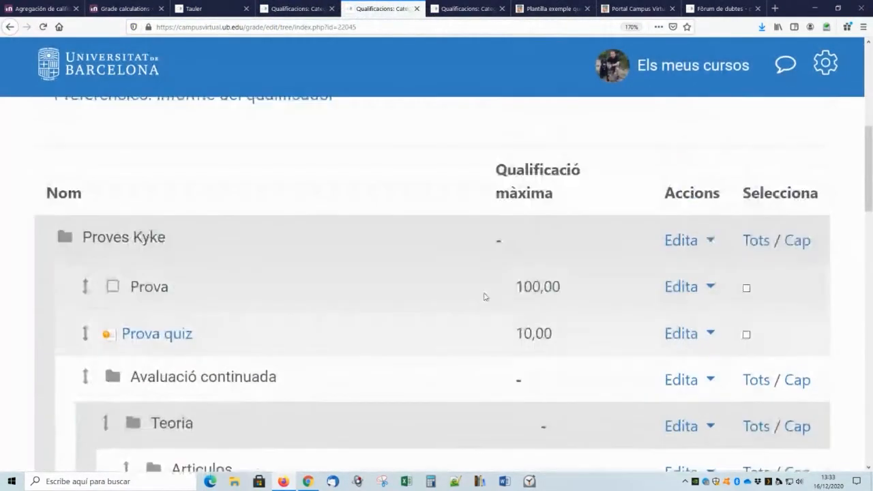
pyautogui.scroll(-4, 357, 159)
pyautogui.scroll(2, 418, 216)
pyautogui.scroll(1, 418, 215)
# Step: Check the editing actions available for the Prova quiz activity in the Proves Kyke gradebook
pyautogui.click(703, 248)
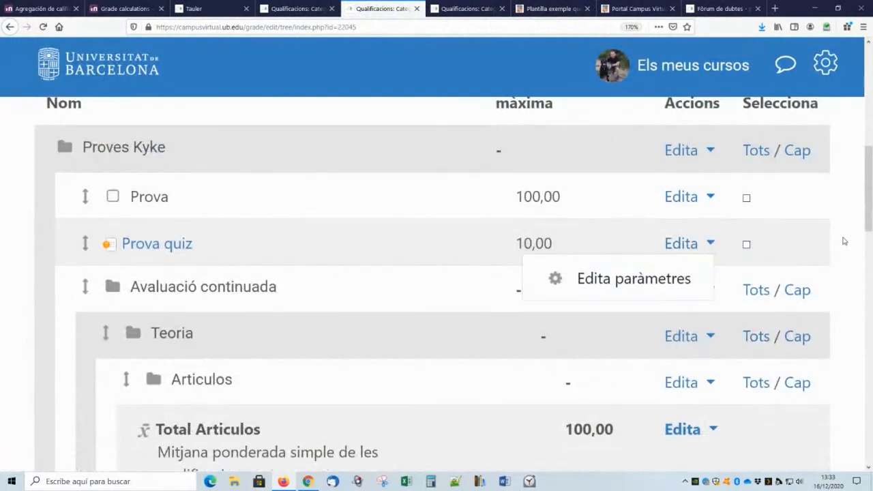
pyautogui.press('Escape')
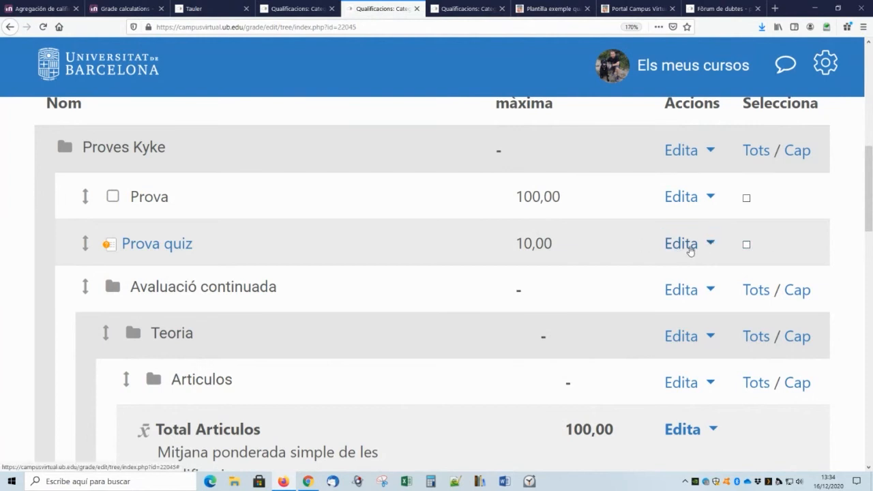
pyautogui.click(691, 251)
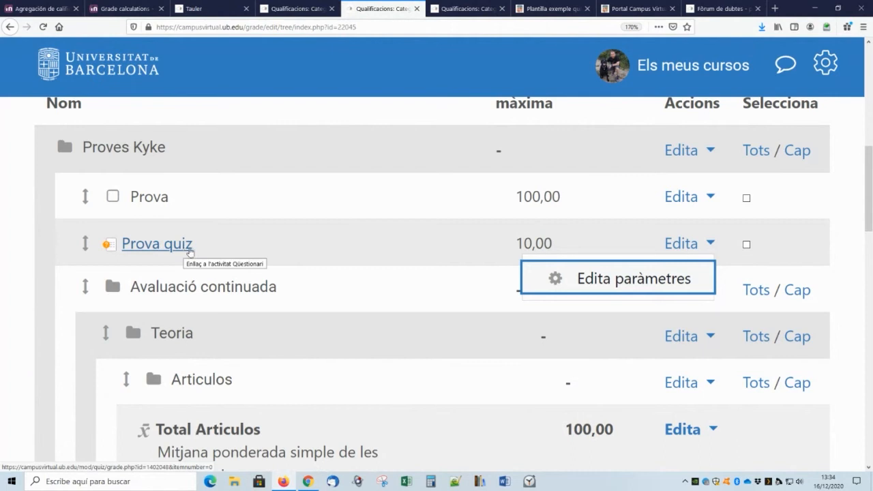
pyautogui.click(688, 246)
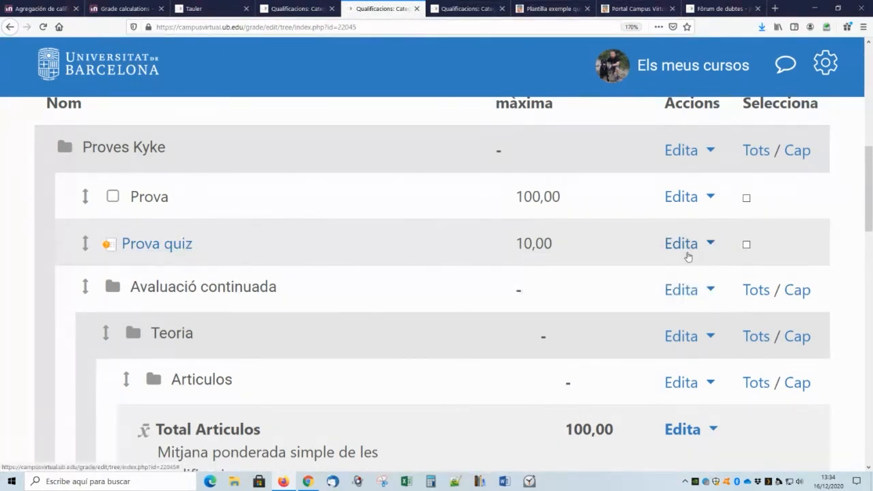
# Step: Compare the editing actions available for the LTI collaborate, probando and Prova Tasca activities in the Proves Kyke gradebook
pyautogui.scroll(-5, 511, 327)
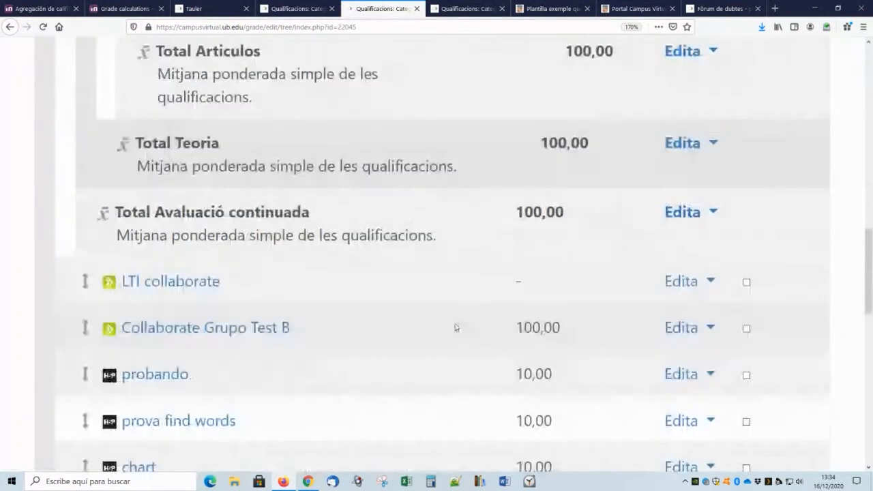
pyautogui.scroll(-6, 456, 327)
pyautogui.scroll(5, 460, 304)
pyautogui.click(690, 217)
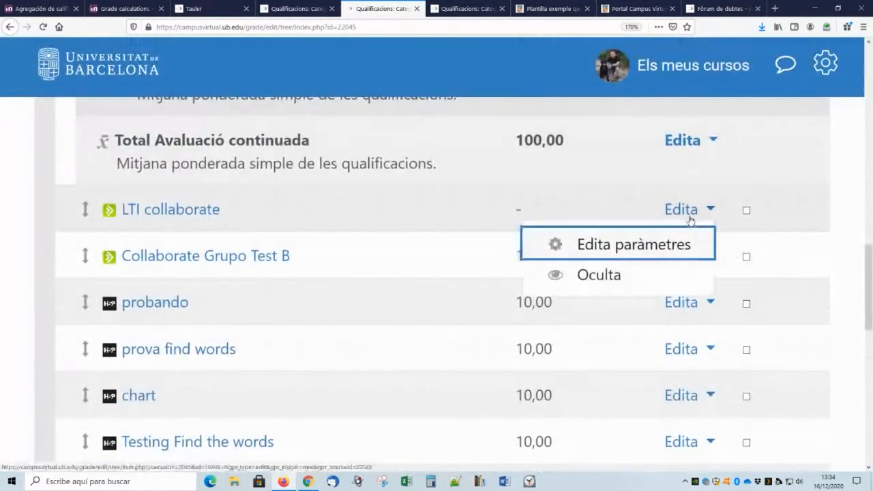
pyautogui.press('Escape')
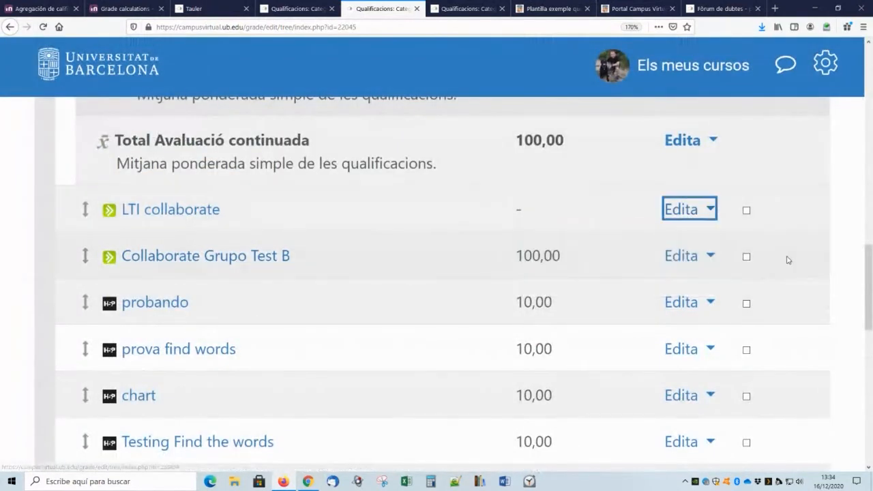
pyautogui.click(691, 306)
pyautogui.scroll(-2, 791, 297)
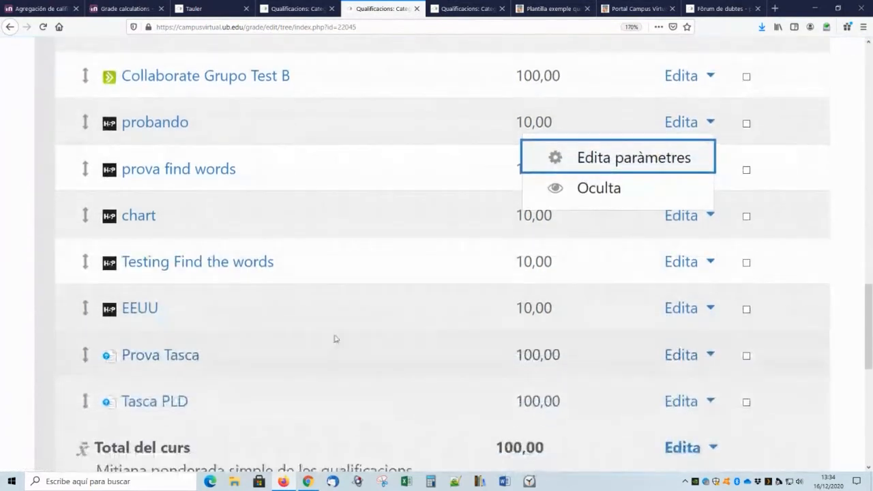
pyautogui.click(694, 360)
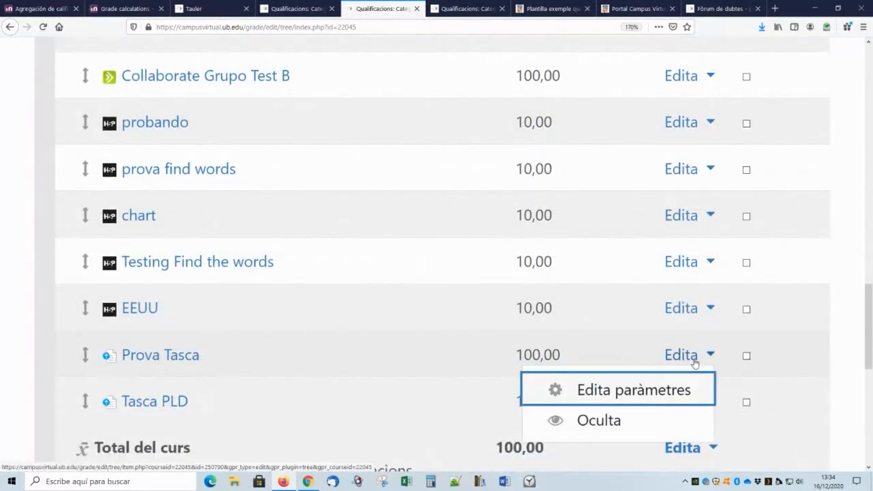
pyautogui.scroll(-1, 695, 363)
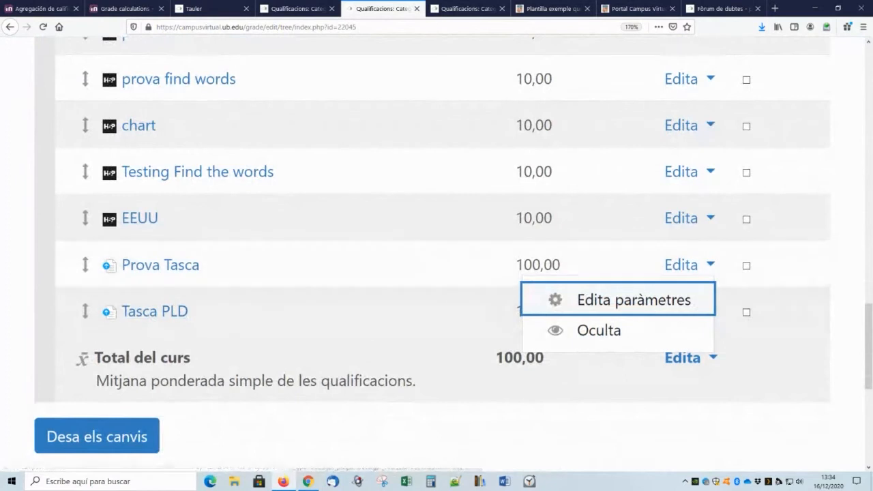
pyautogui.click(819, 314)
# Step: Open the Prova Tasca assignment from the gradebook and go to its activity settings
pyautogui.click(179, 269)
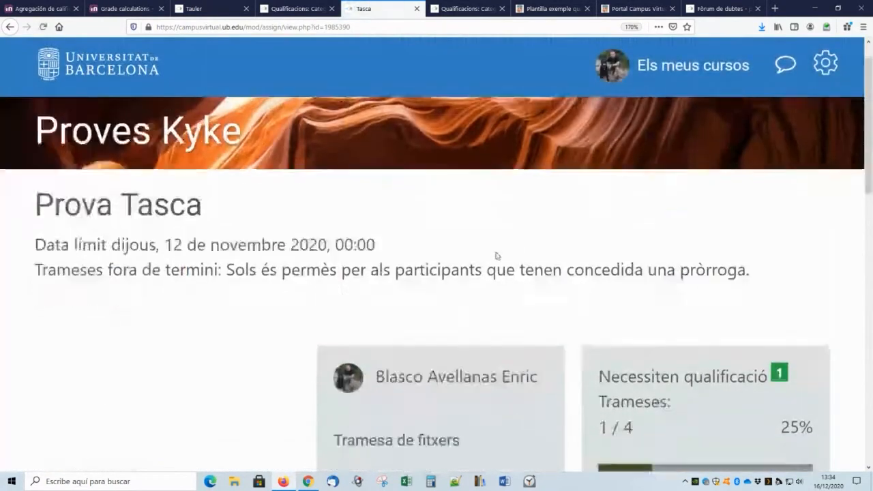
pyautogui.scroll(-4, 497, 256)
pyautogui.scroll(4, 497, 256)
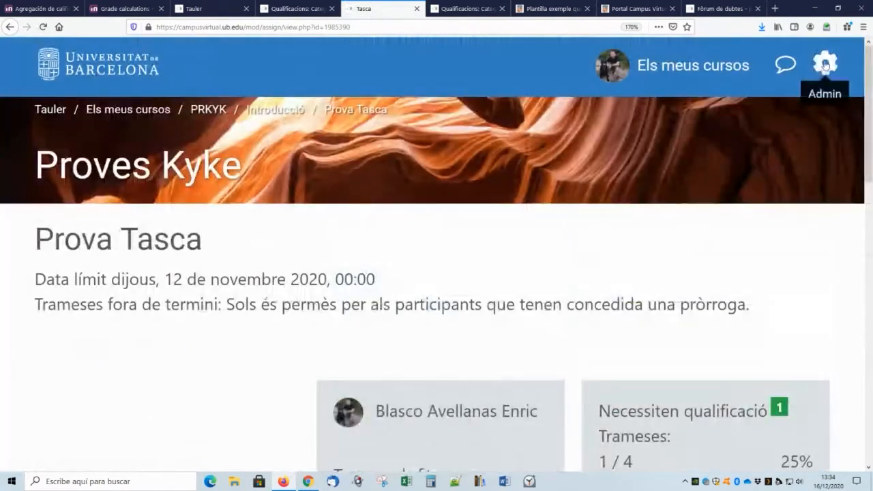
pyautogui.click(825, 65)
pyautogui.click(742, 151)
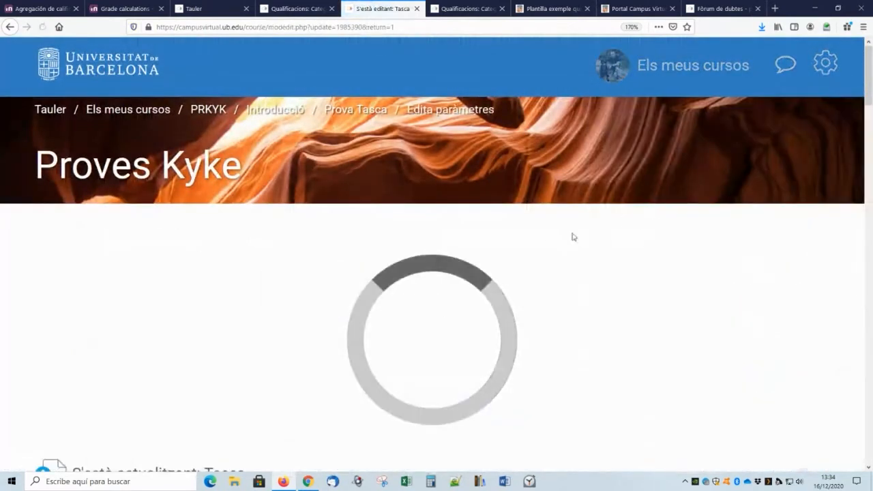
# Step: Expand the availability section in the Prova Tasca assignment settings and examine its submission, cut-off and grading reminder dates
pyautogui.scroll(-4, 540, 244)
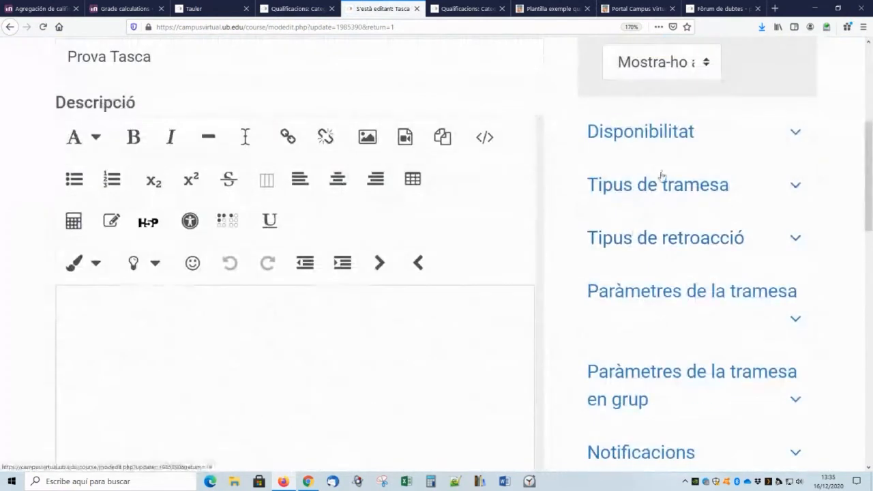
pyautogui.click(663, 139)
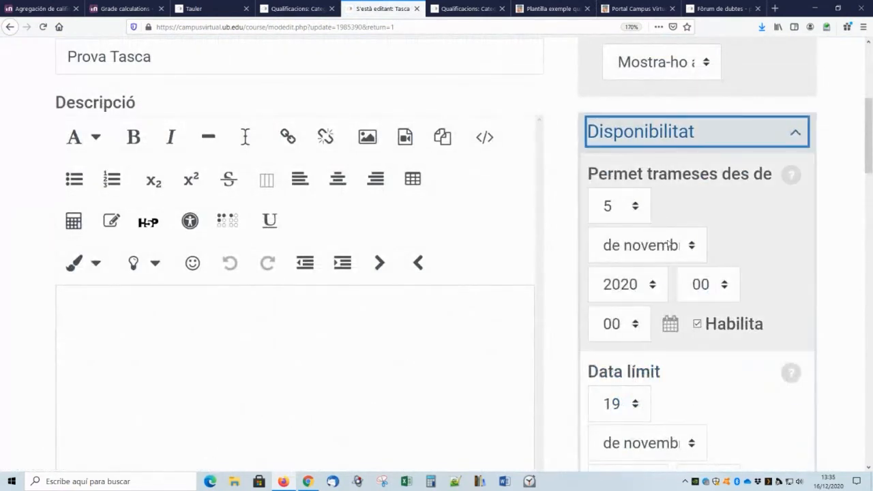
pyautogui.scroll(-3, 659, 364)
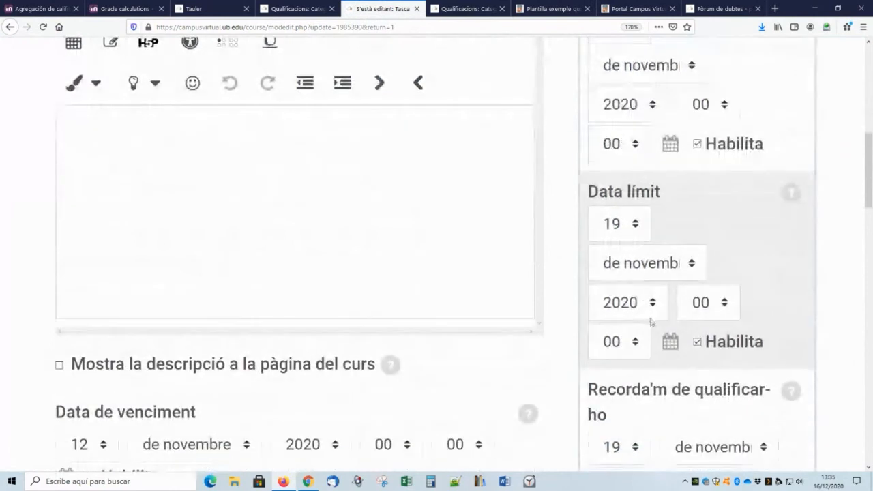
pyautogui.scroll(3, 655, 308)
pyautogui.scroll(-1, 659, 273)
pyautogui.scroll(-7, 659, 273)
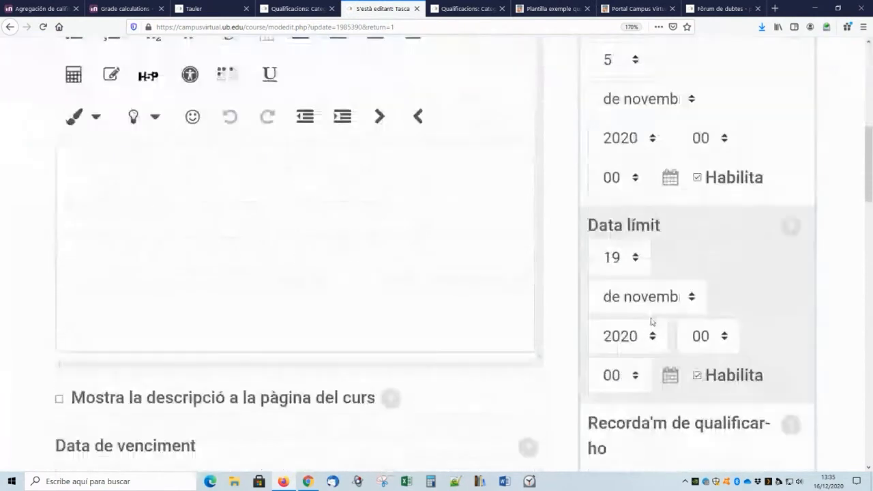
pyautogui.scroll(8, 657, 293)
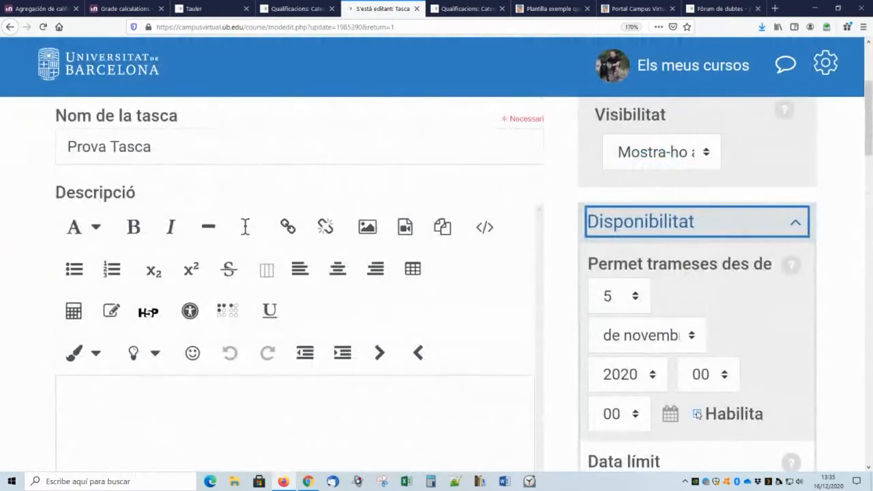
pyautogui.scroll(1, 267, 144)
pyautogui.scroll(3, 267, 145)
# Step: Leave the assignment settings, return to the course's Introducció section and hide the Prova Tasca activity from students
pyautogui.click(325, 112)
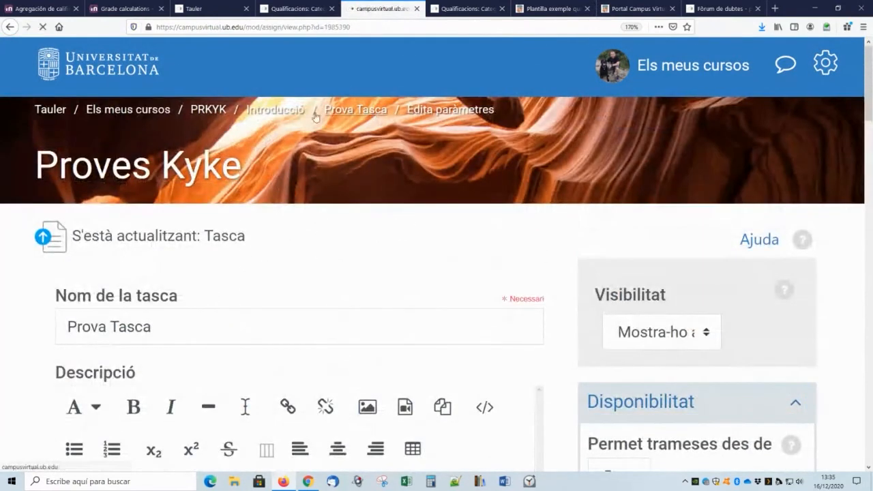
pyautogui.click(289, 113)
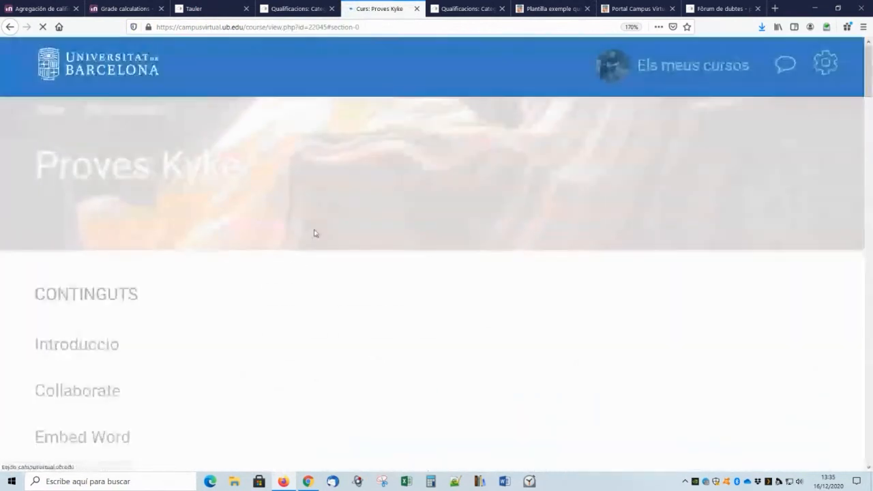
pyautogui.scroll(-10, 304, 255)
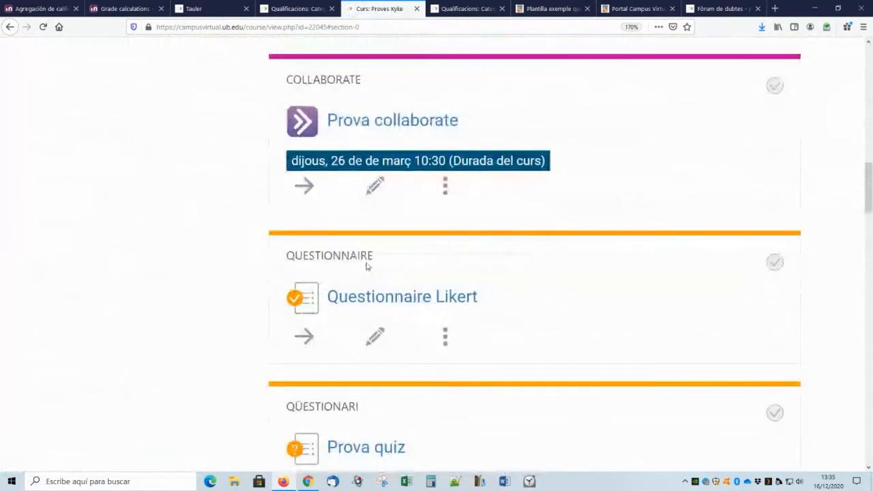
pyautogui.scroll(-4, 365, 269)
pyautogui.scroll(1, 366, 263)
pyautogui.scroll(-2, 367, 259)
pyautogui.scroll(-3, 366, 258)
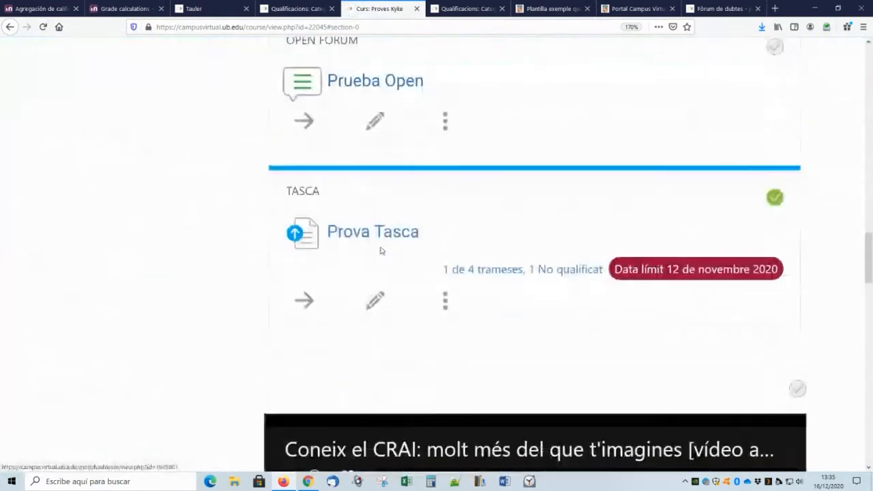
pyautogui.click(447, 308)
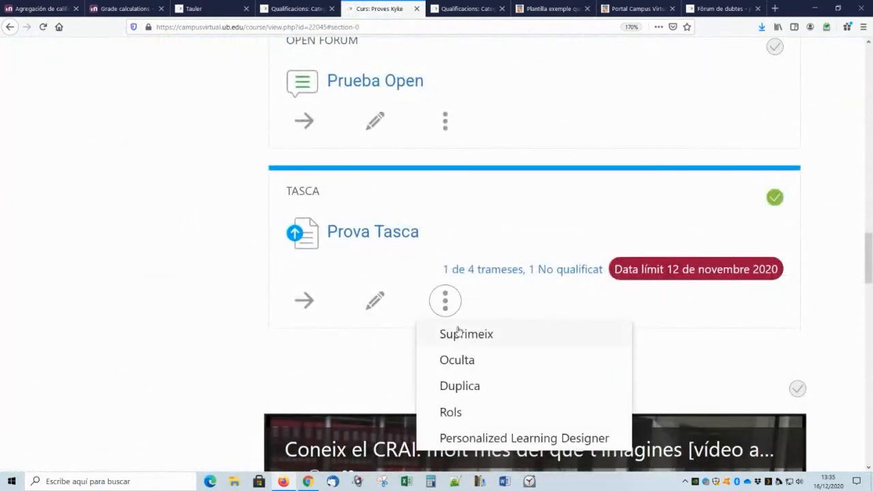
pyautogui.click(453, 362)
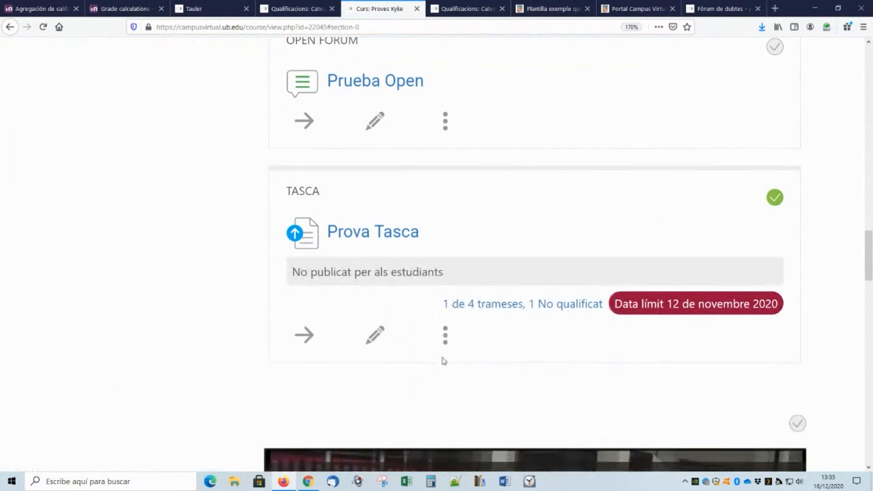
# Step: Reopen the Proves Kyke course's gradebook setup and find the Prova Tasca item in its list
pyautogui.scroll(6, 335, 325)
pyautogui.scroll(5, 299, 309)
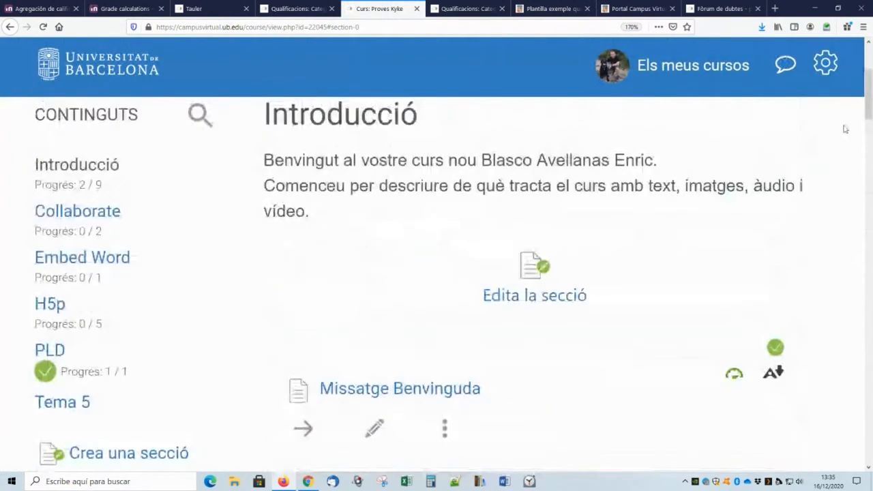
pyautogui.click(826, 63)
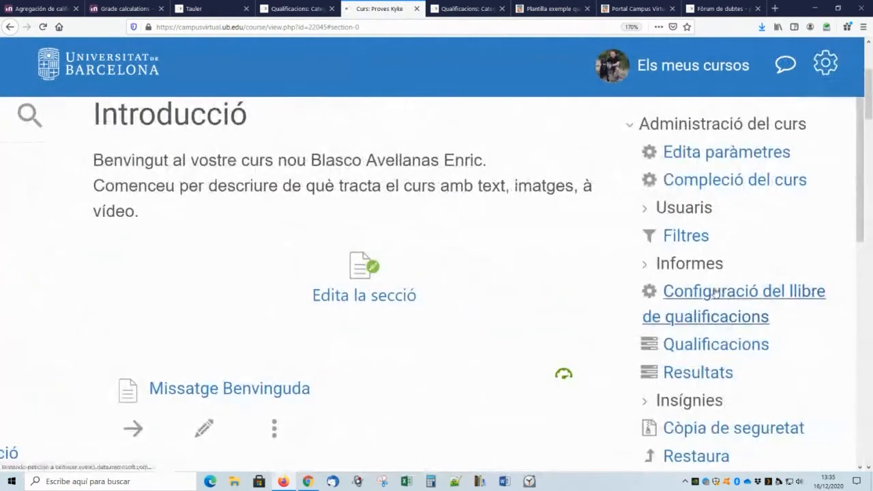
pyautogui.click(714, 291)
pyautogui.scroll(-5, 661, 312)
pyautogui.scroll(-6, 661, 312)
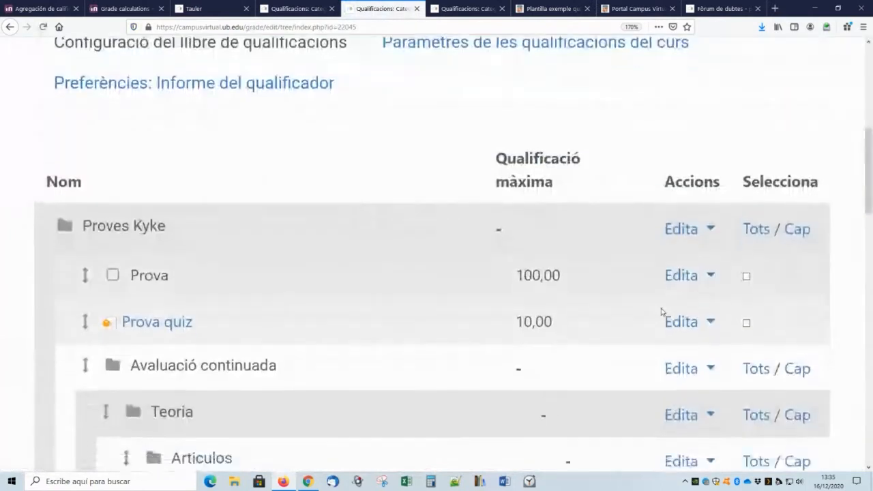
pyautogui.scroll(-5, 659, 310)
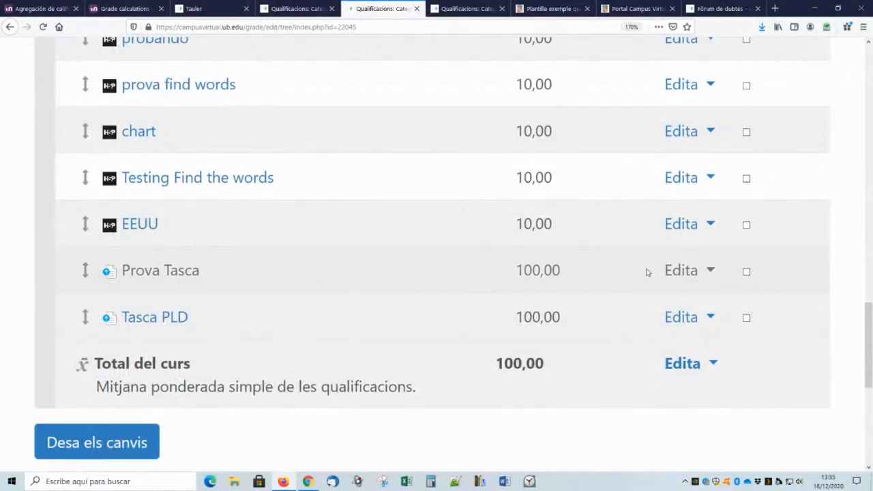
# Step: Compare the editing actions offered for the hidden Prova Tasca item and the visible Tasca PLD item
pyautogui.click(688, 271)
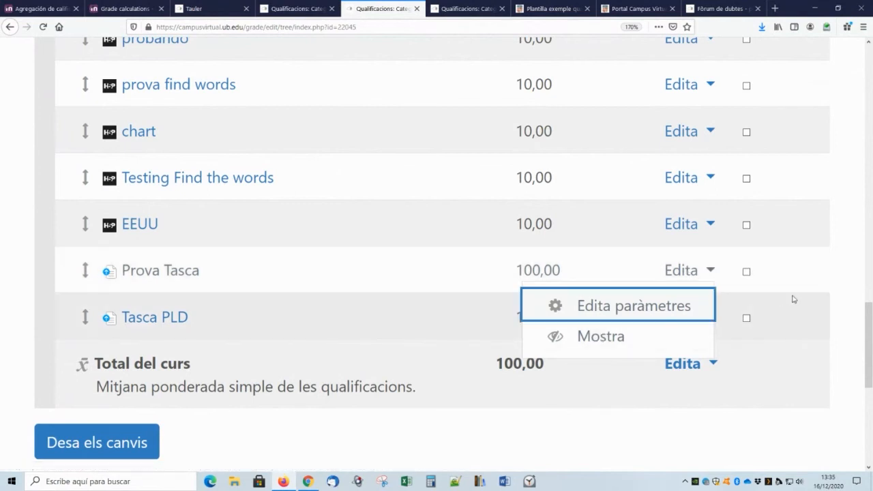
pyautogui.press('Escape')
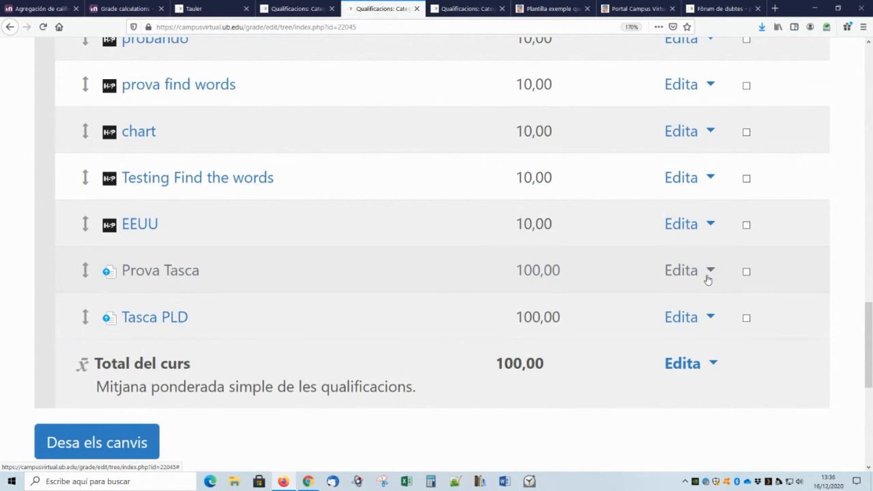
pyautogui.click(689, 318)
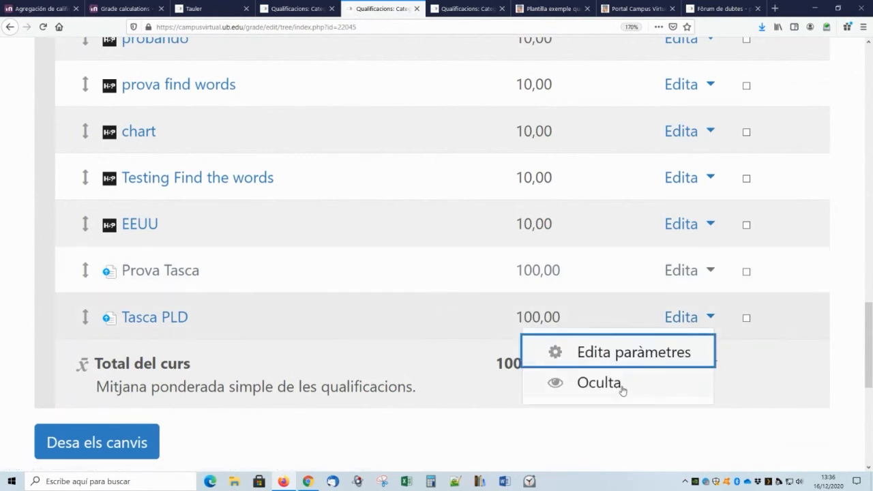
pyautogui.click(674, 318)
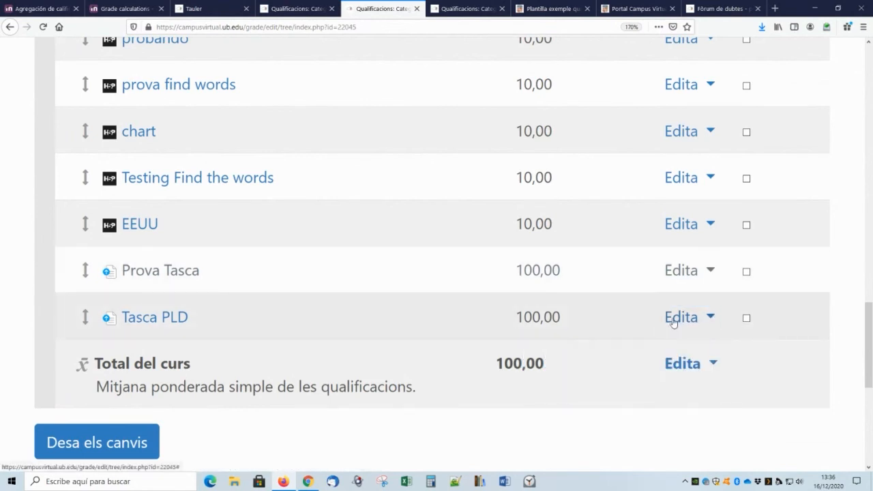
pyautogui.scroll(5, 673, 319)
pyautogui.scroll(-3, 402, 333)
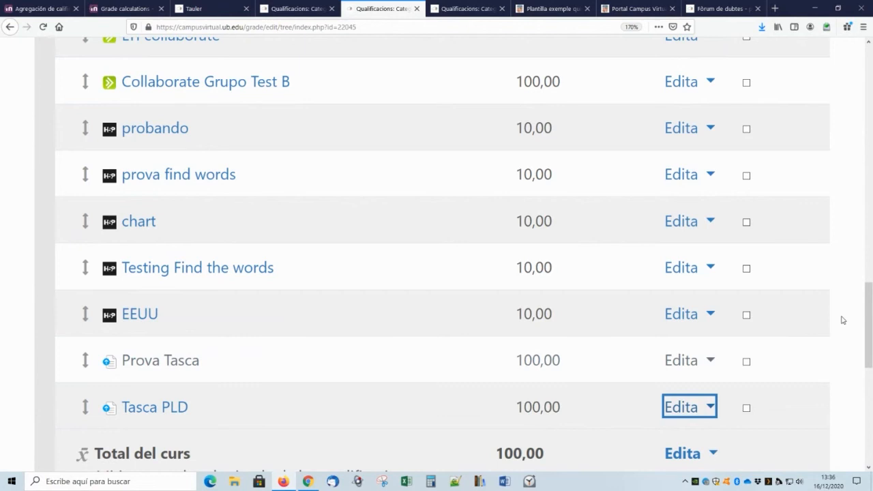
# Step: Hide the Tasca PLD grade item in the gradebook setup
pyautogui.click(682, 407)
pyautogui.scroll(-3, 665, 356)
pyautogui.click(600, 294)
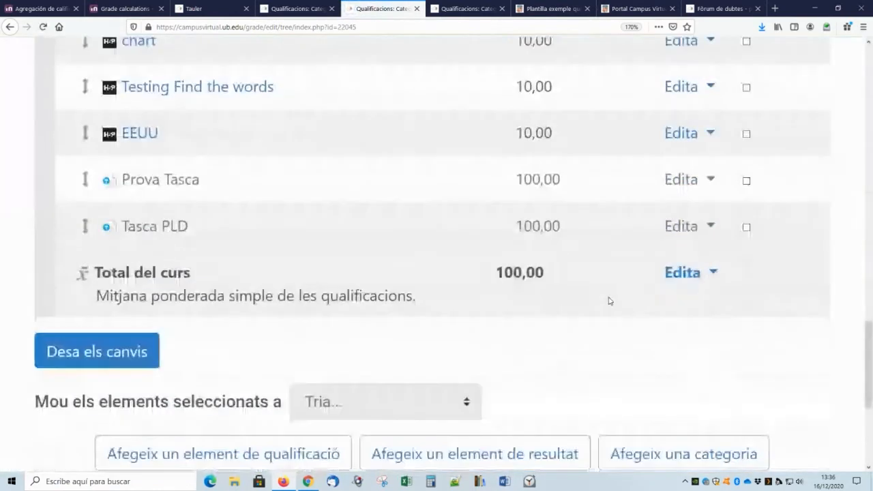
# Step: Show the Tasca PLD grade item again
pyautogui.scroll(-3, 609, 301)
pyautogui.click(697, 144)
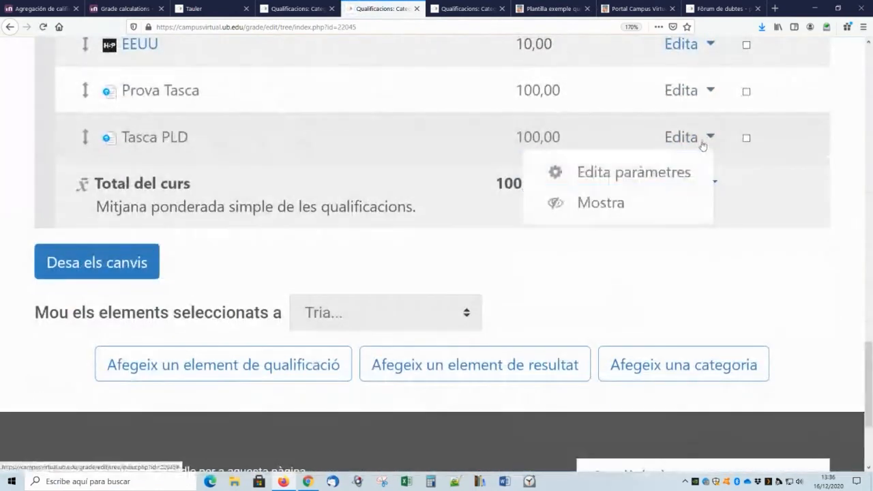
pyautogui.click(623, 204)
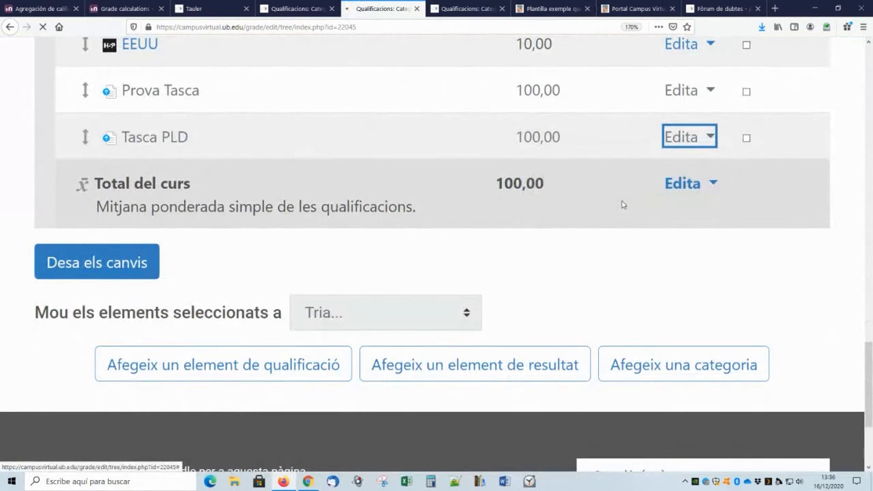
# Step: Save the gradebook setup changes and review the course's list of categories and grade items
pyautogui.scroll(-20, 304, 298)
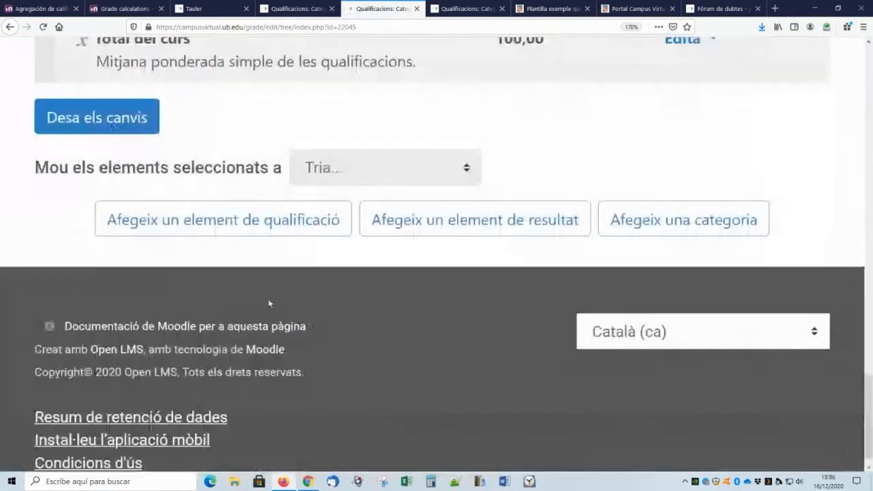
pyautogui.scroll(4, 209, 289)
pyautogui.click(127, 367)
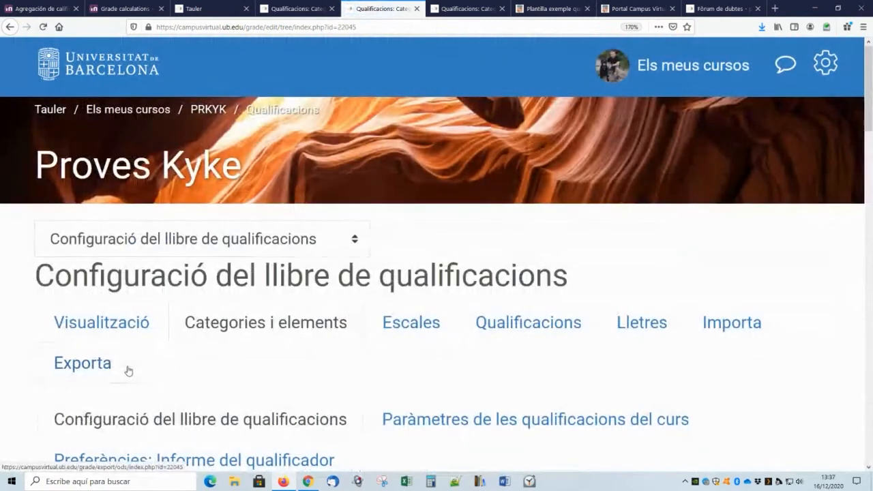
pyautogui.scroll(-12, 411, 296)
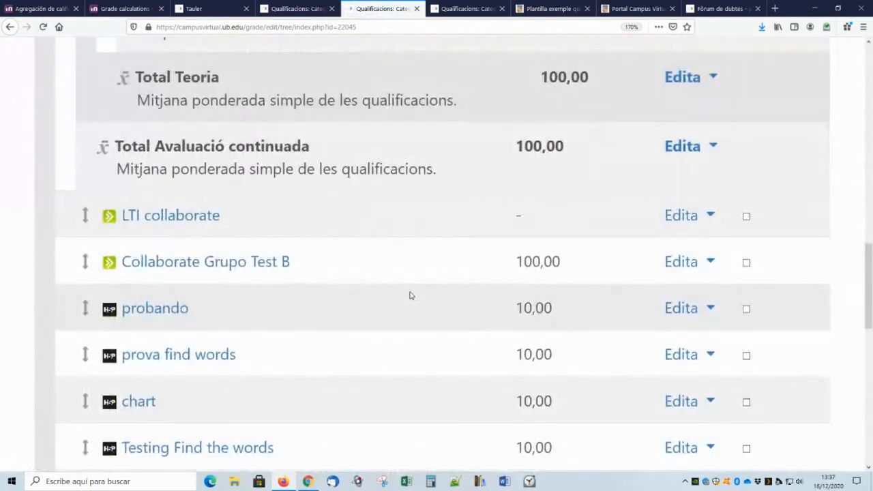
pyautogui.scroll(-6, 412, 296)
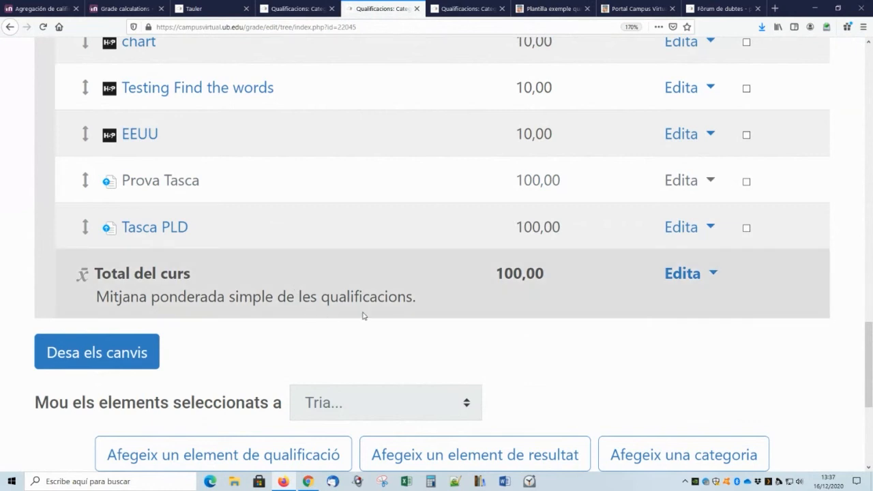
pyautogui.scroll(15, 362, 285)
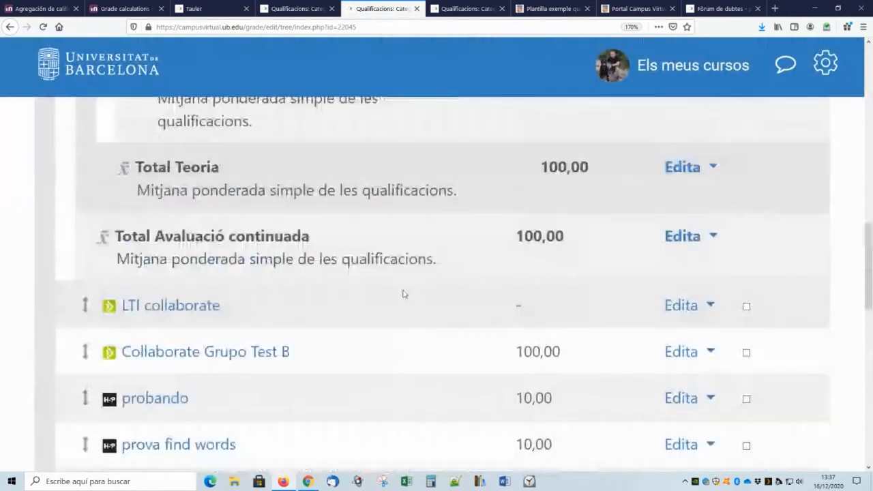
pyautogui.scroll(5, 402, 294)
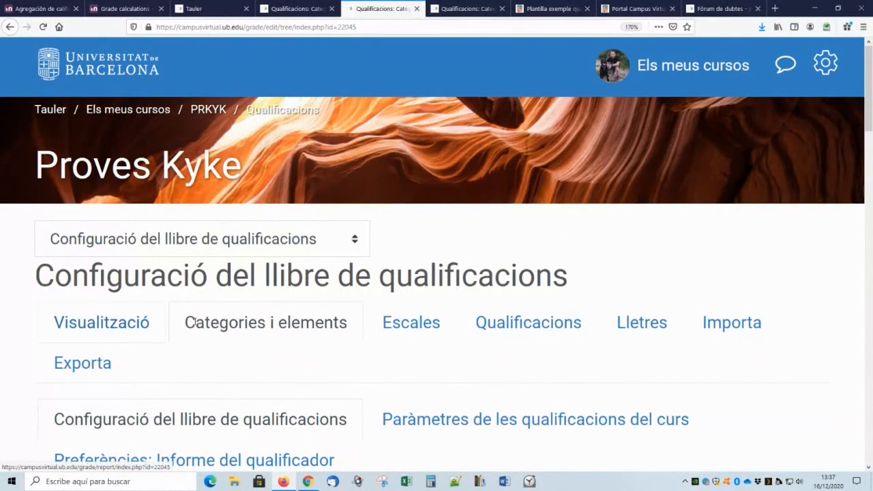
# Step: Open the course's scales page and review the standard scales listed down to the Satisfactory scale
pyautogui.scroll(-3, 226, 323)
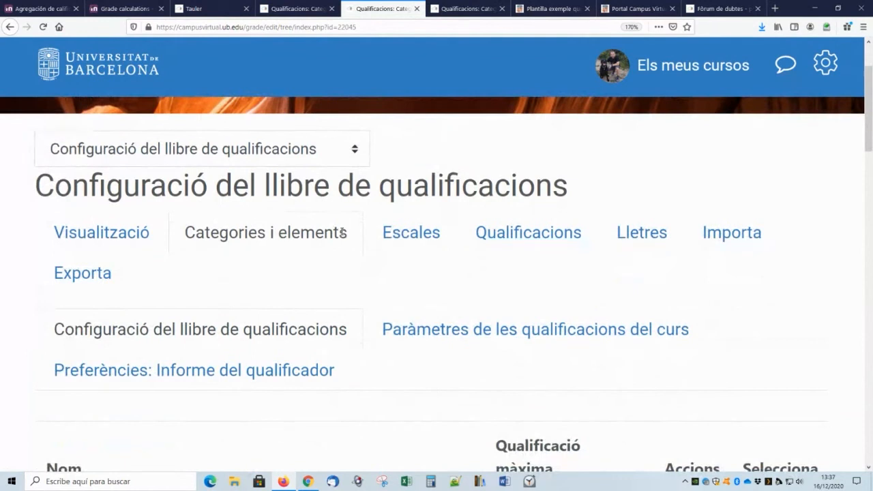
pyautogui.click(413, 233)
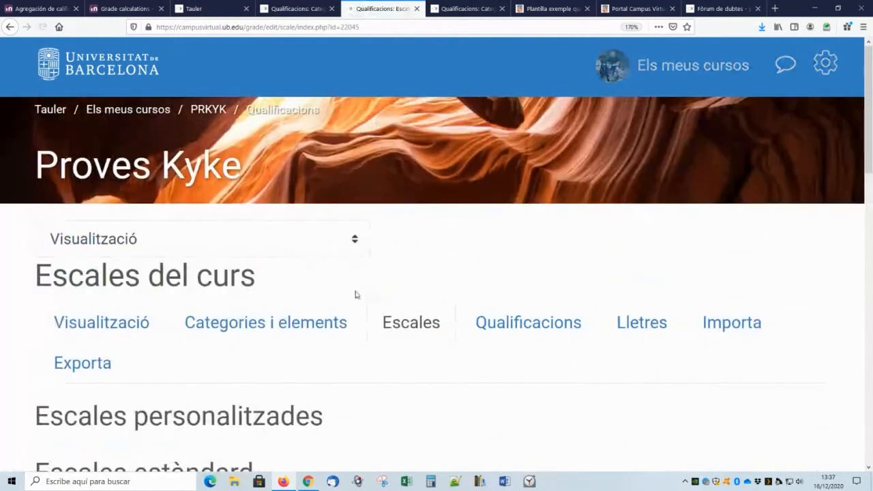
pyautogui.scroll(-5, 355, 295)
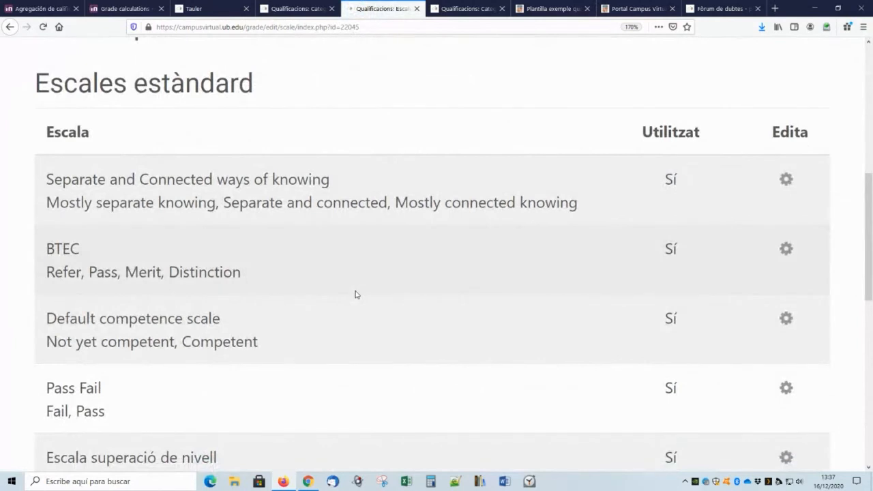
pyautogui.scroll(-4, 185, 314)
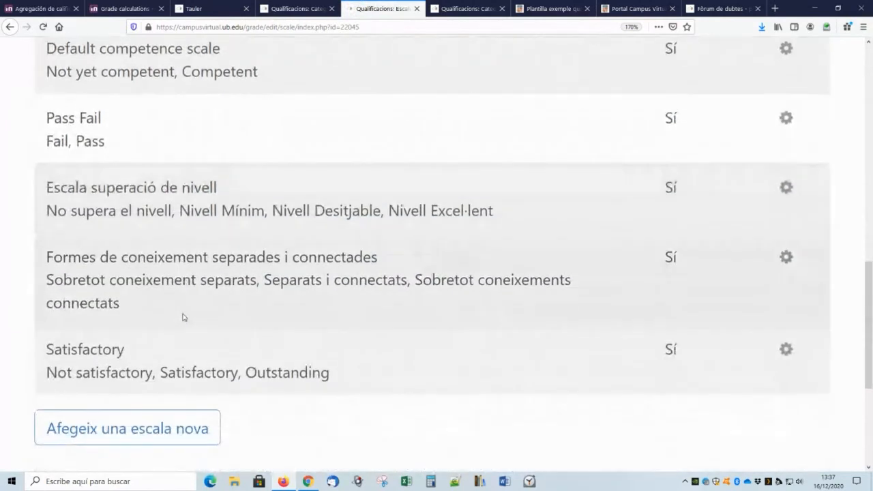
pyautogui.scroll(1, 197, 361)
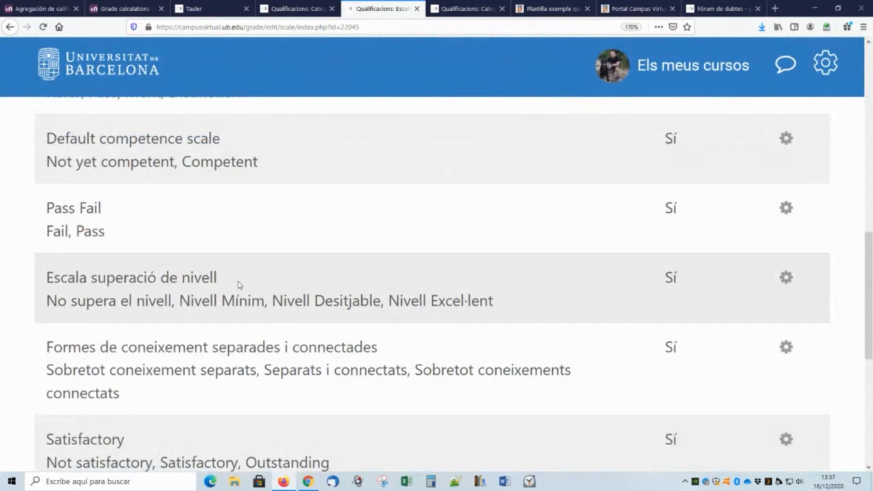
pyautogui.scroll(-1, 205, 302)
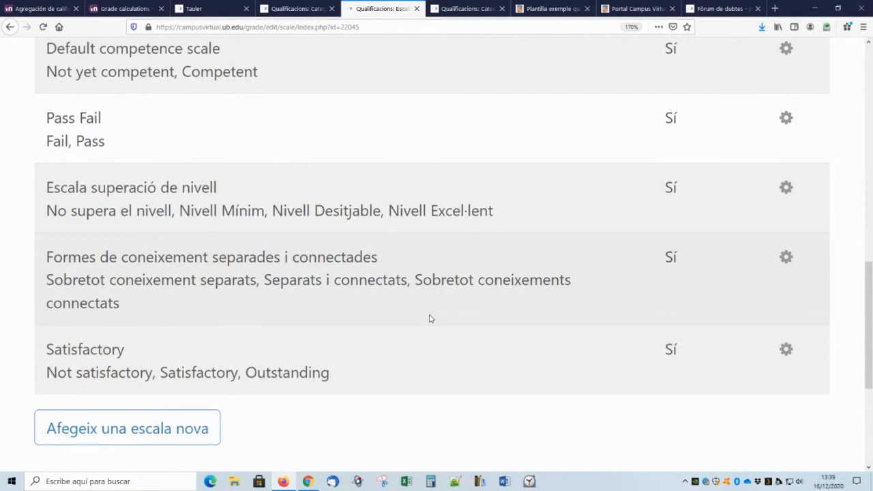
# Step: Open the course's grade letters page and review the highest and lowest percentages assigned to each letter
pyautogui.scroll(8, 404, 292)
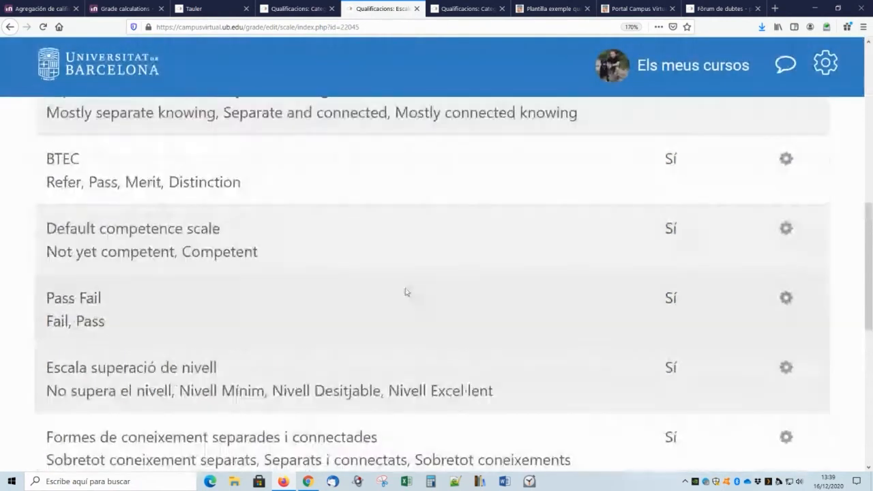
pyautogui.scroll(2, 405, 292)
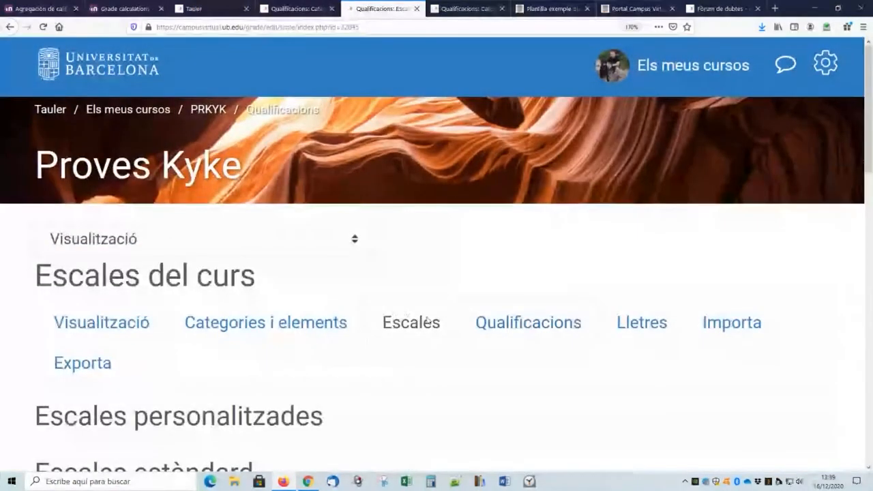
pyautogui.click(639, 332)
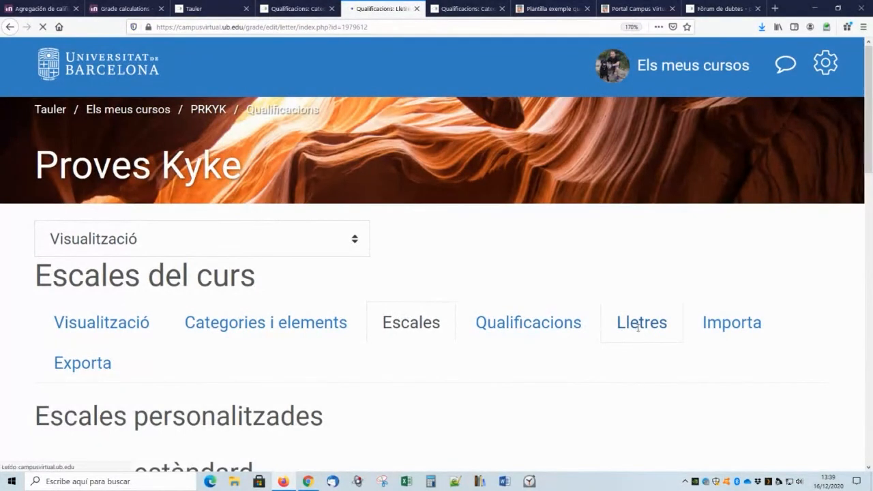
pyautogui.scroll(-4, 510, 317)
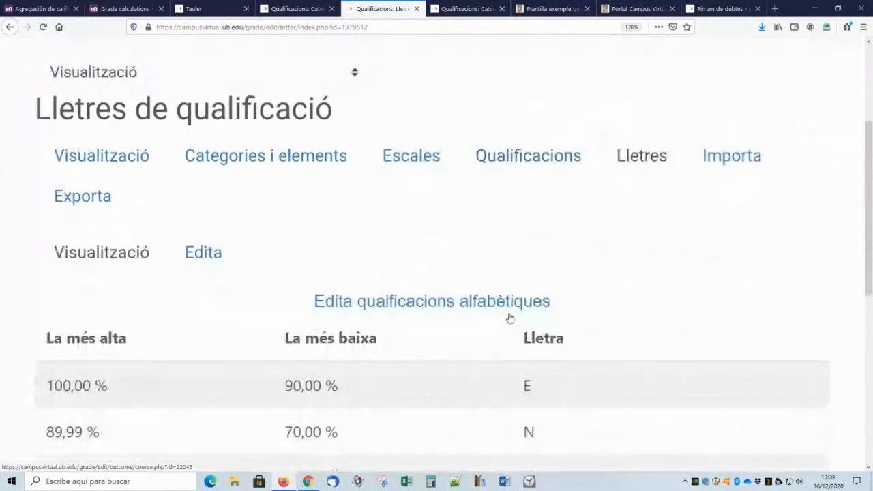
pyautogui.scroll(-1, 521, 317)
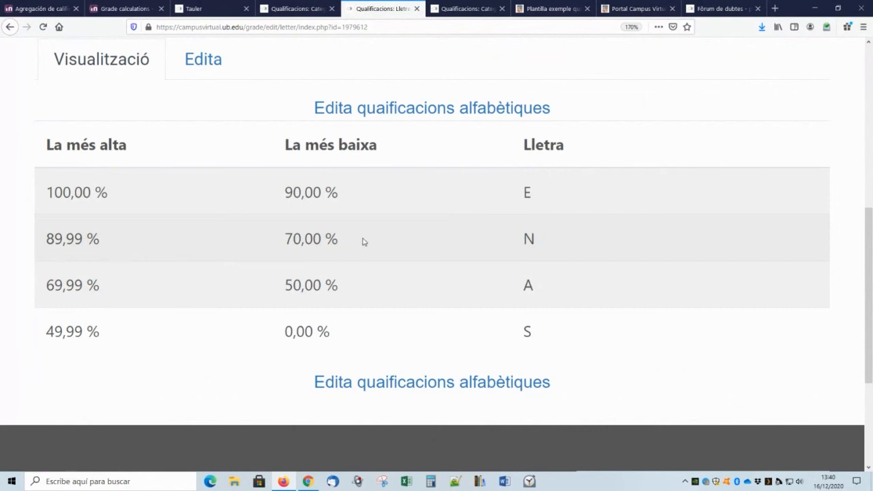
pyautogui.scroll(3, 364, 242)
pyautogui.scroll(2, 364, 242)
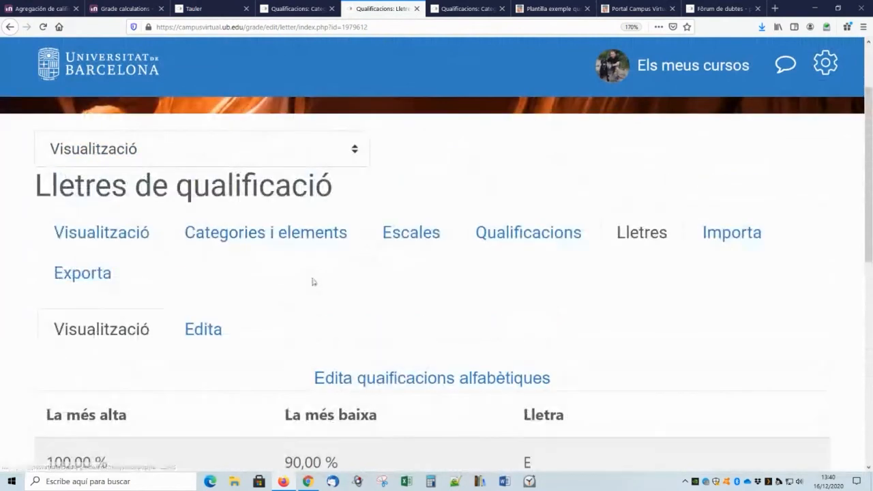
pyautogui.scroll(-2, 276, 284)
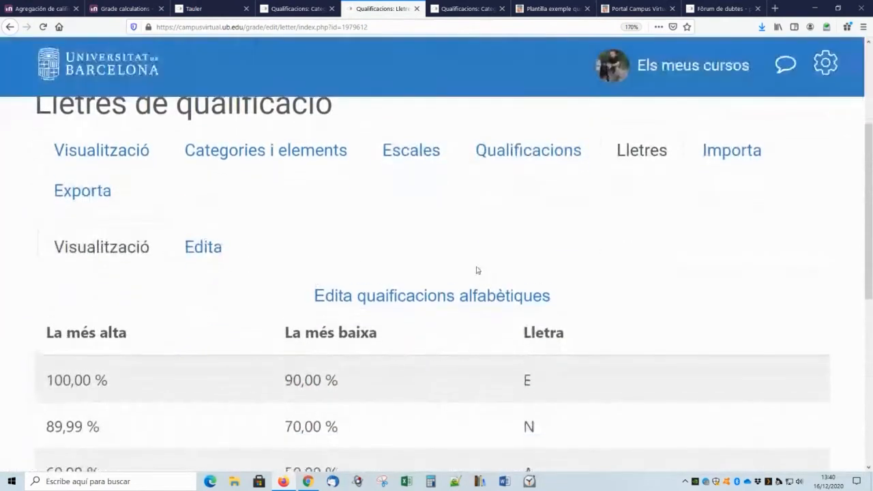
pyautogui.scroll(3, 478, 269)
pyautogui.scroll(-2, 307, 272)
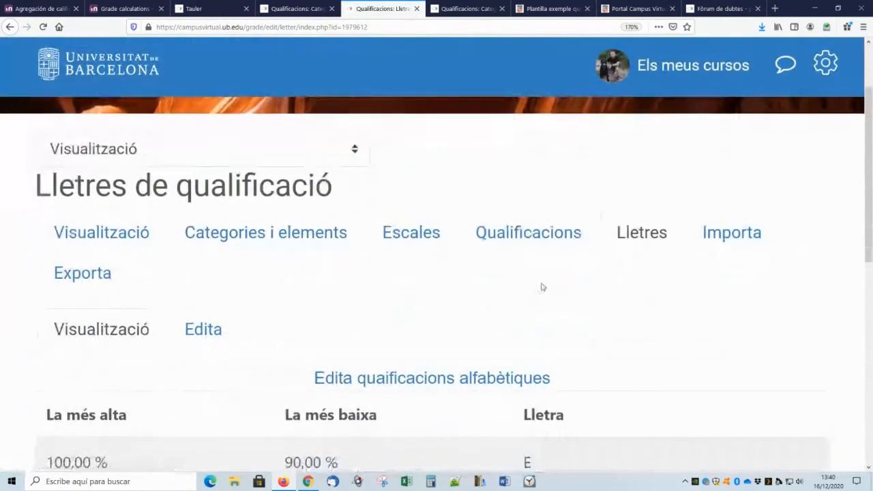
pyautogui.hotkey('ctrl', '-')
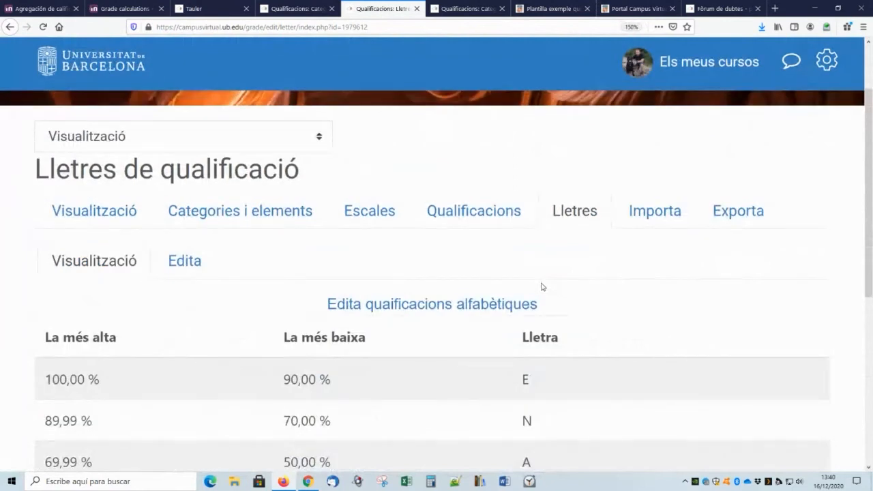
# Step: Open the course grade settings from the categories and items section and review the options through the user report section
pyautogui.click(203, 220)
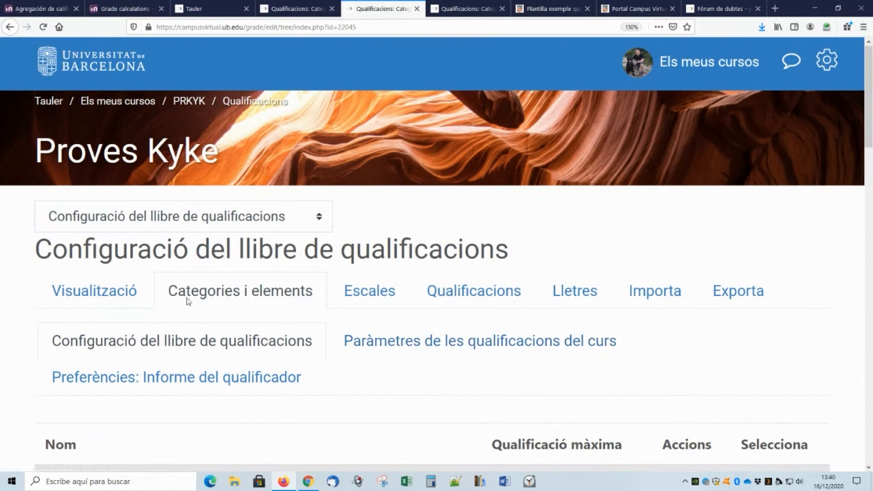
pyautogui.click(395, 341)
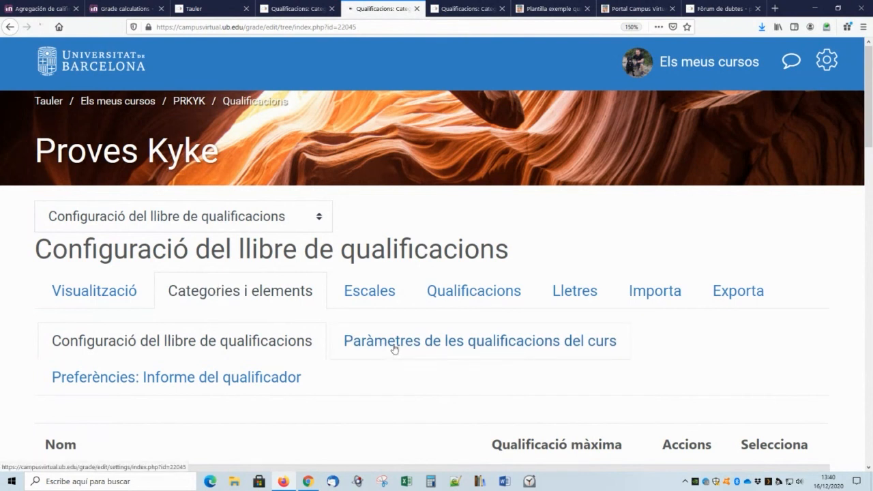
pyautogui.hotkey('ctrl', '-')
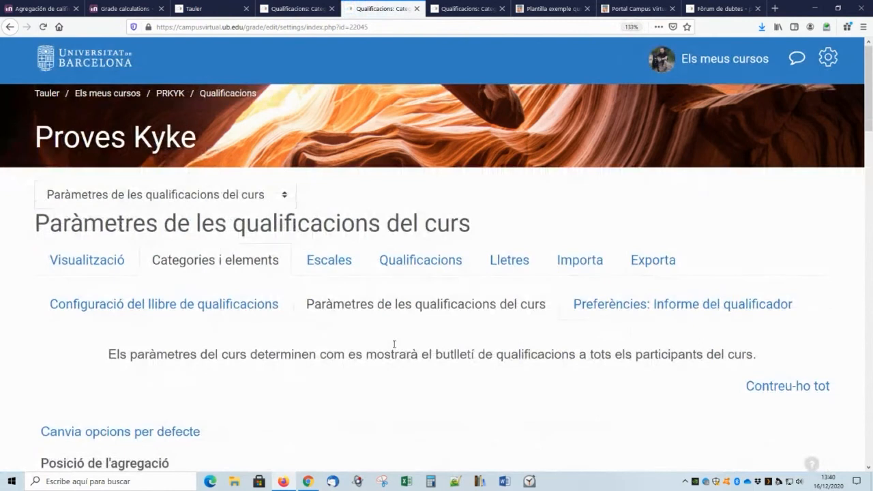
pyautogui.scroll(-10, 173, 354)
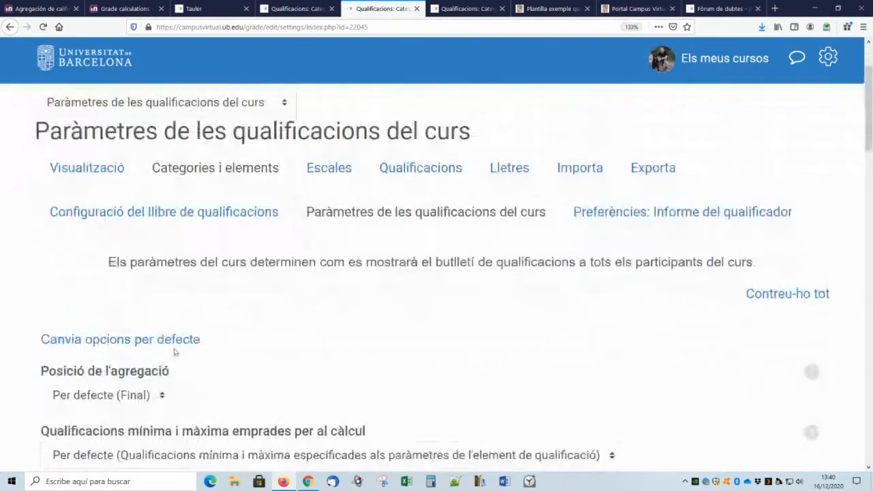
pyautogui.scroll(-12, 182, 307)
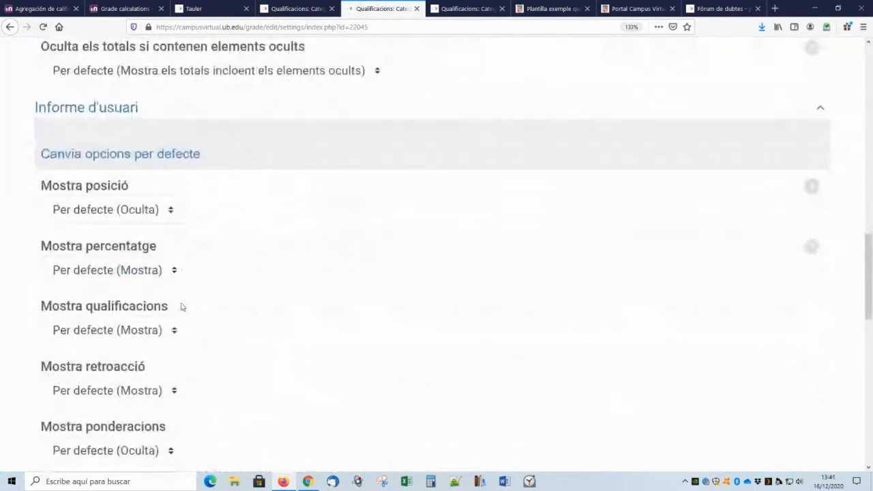
pyautogui.scroll(20, 181, 307)
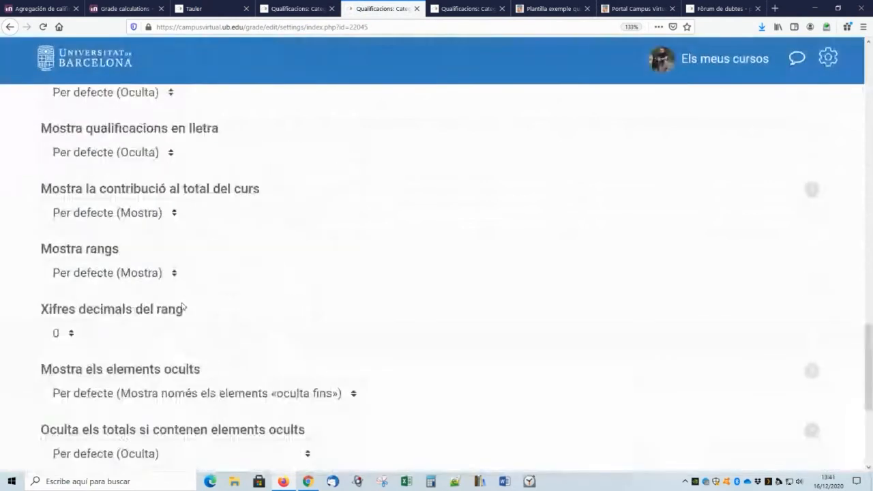
# Step: Open the grader report preferences and look through the show/hide options to the end of the page
pyautogui.click(614, 300)
pyautogui.scroll(-15, 249, 332)
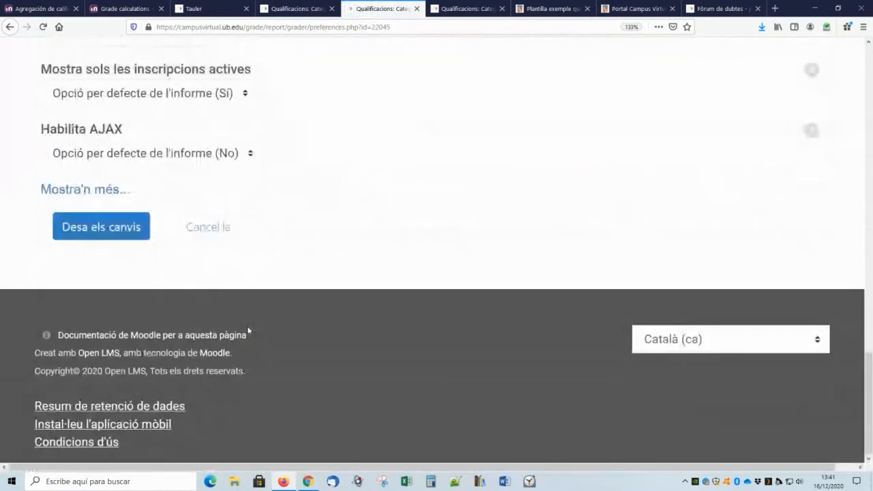
pyautogui.scroll(15, 250, 330)
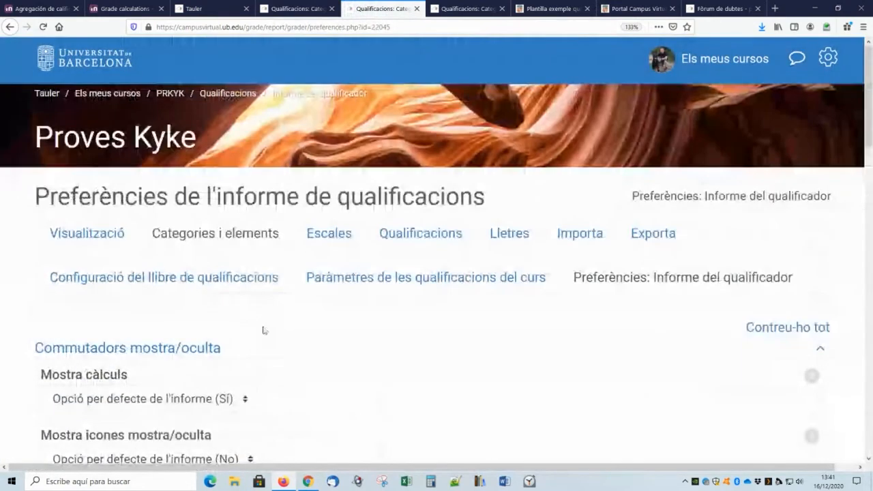
# Step: Return to the course grade settings and examine the user report options for hidden items and totals
pyautogui.click(429, 277)
pyautogui.scroll(-1, 186, 360)
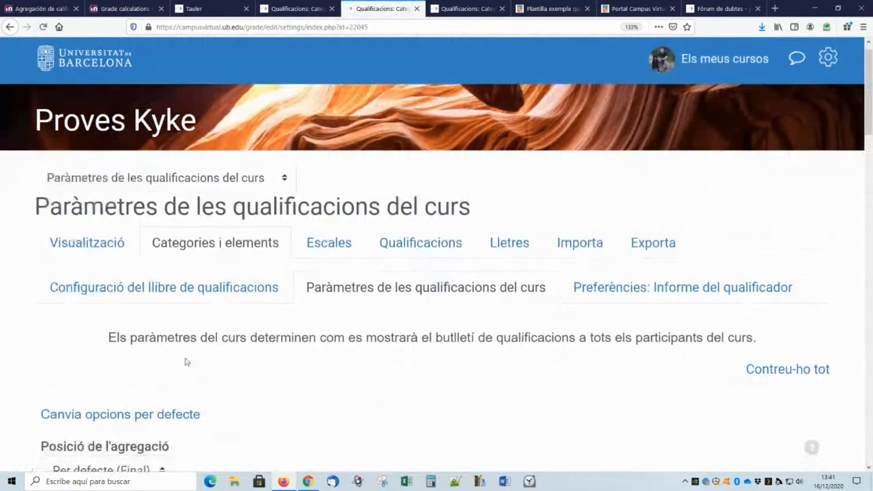
pyautogui.scroll(-2, 107, 218)
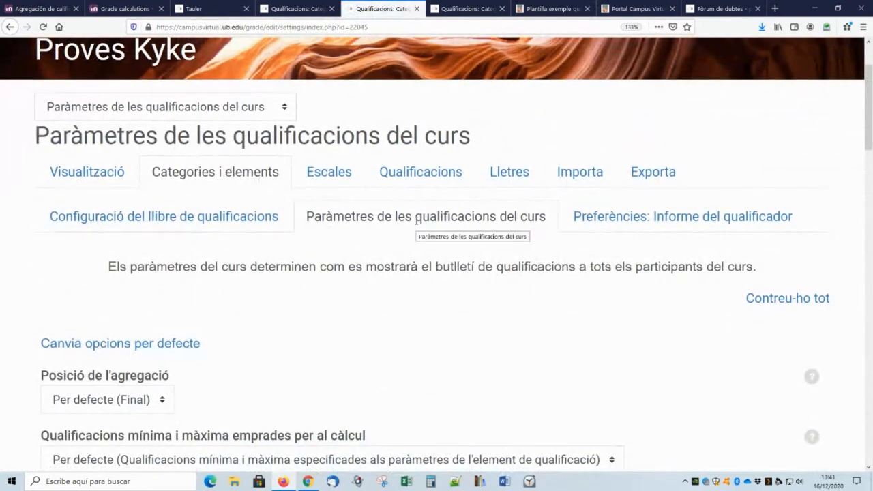
pyautogui.scroll(-7, 53, 344)
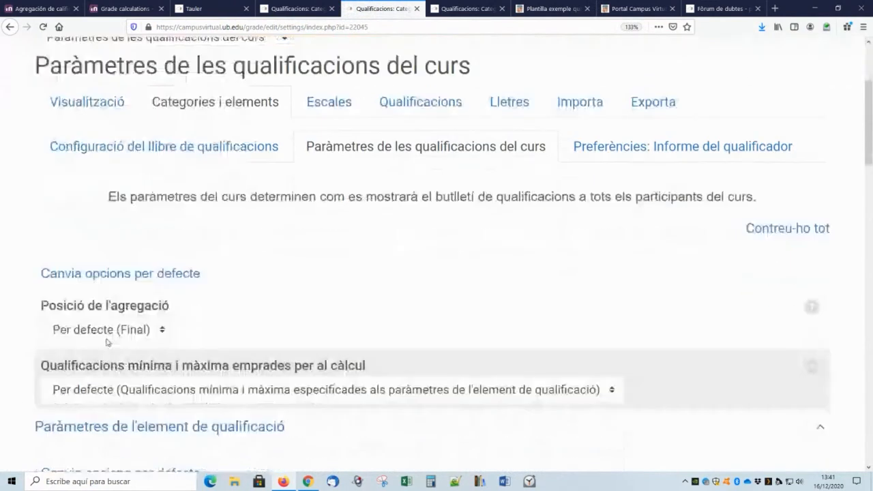
pyautogui.scroll(-10, 119, 337)
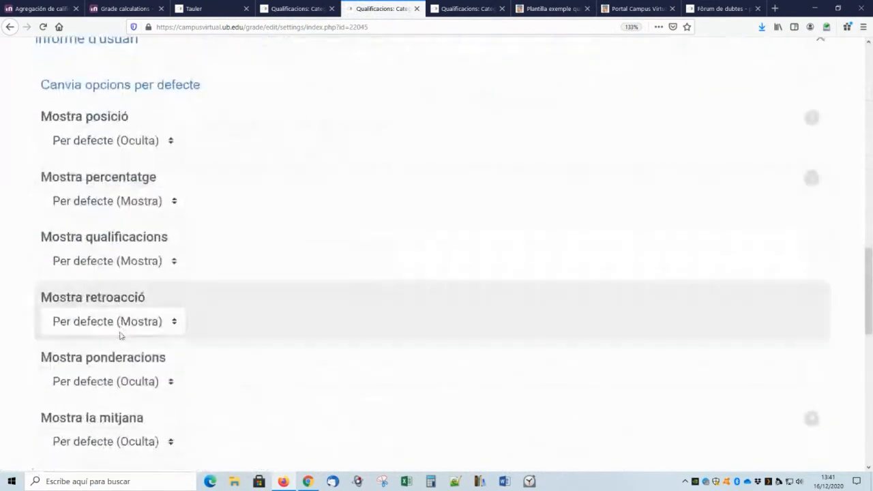
pyautogui.scroll(-2, 121, 333)
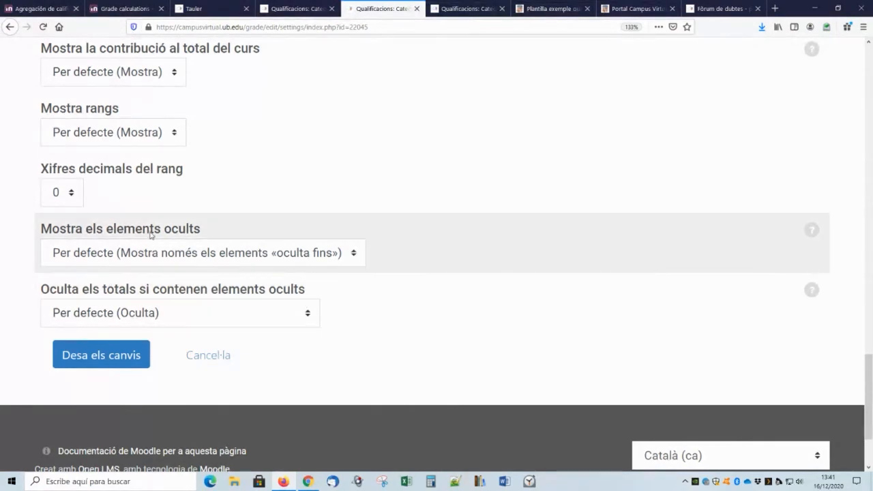
# Step: Check the choices for showing hidden items, and try setting the user report totals to "Mostra els totals excloent els elements ocults"
pyautogui.click(253, 256)
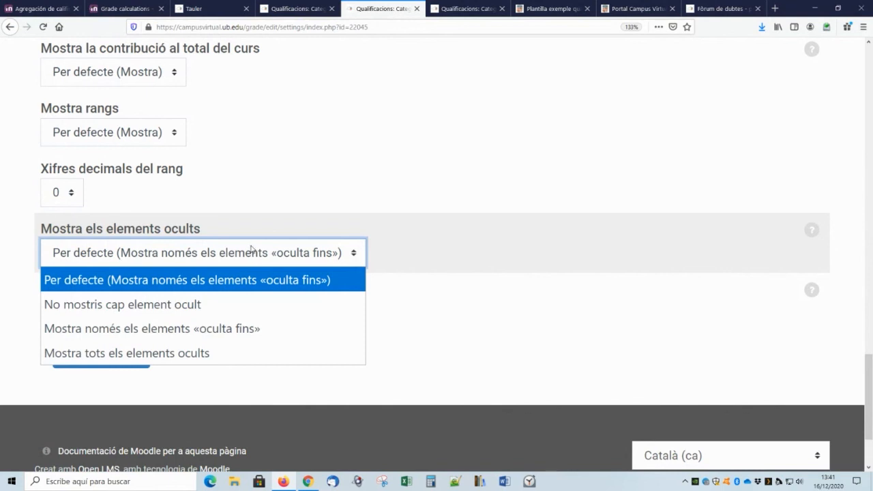
pyautogui.click(419, 220)
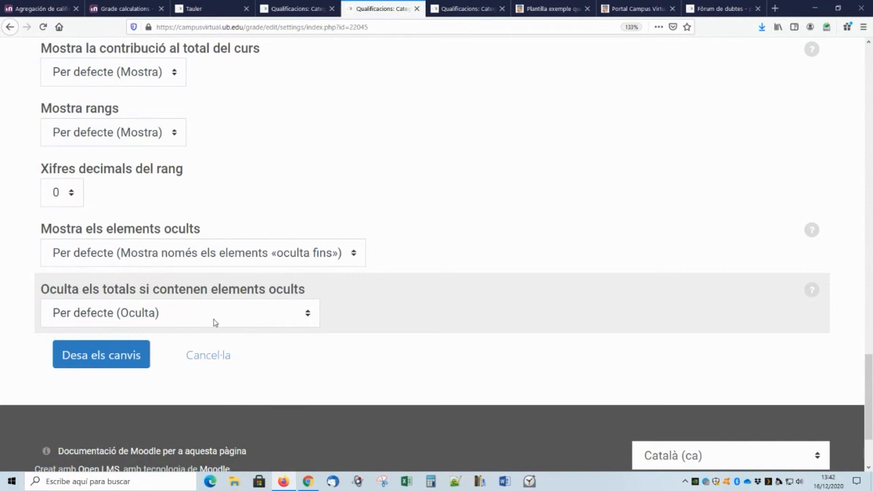
pyautogui.click(213, 322)
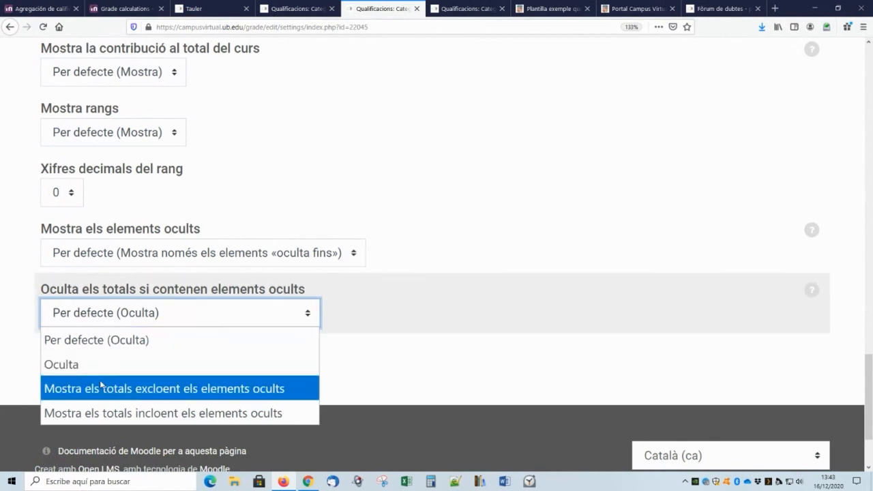
pyautogui.click(135, 389)
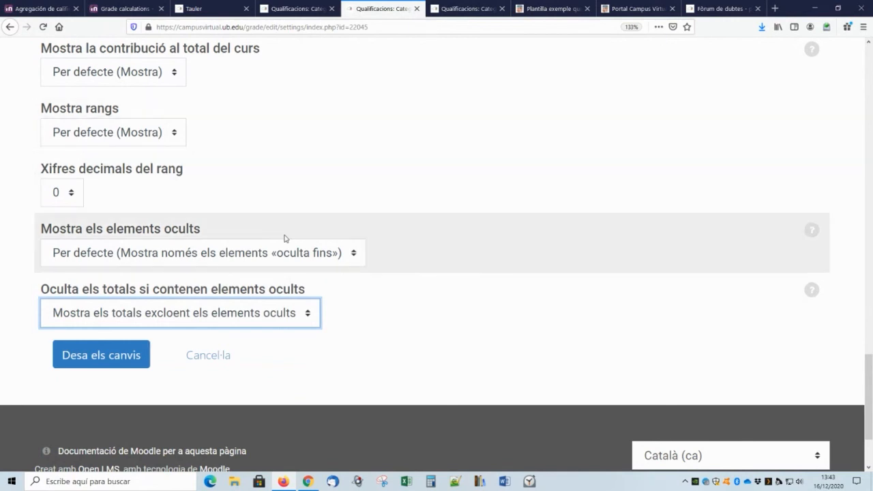
# Step: Open the CSV grade import page, discarding the unsaved course grade settings, and review its file upload options
pyautogui.scroll(20, 328, 328)
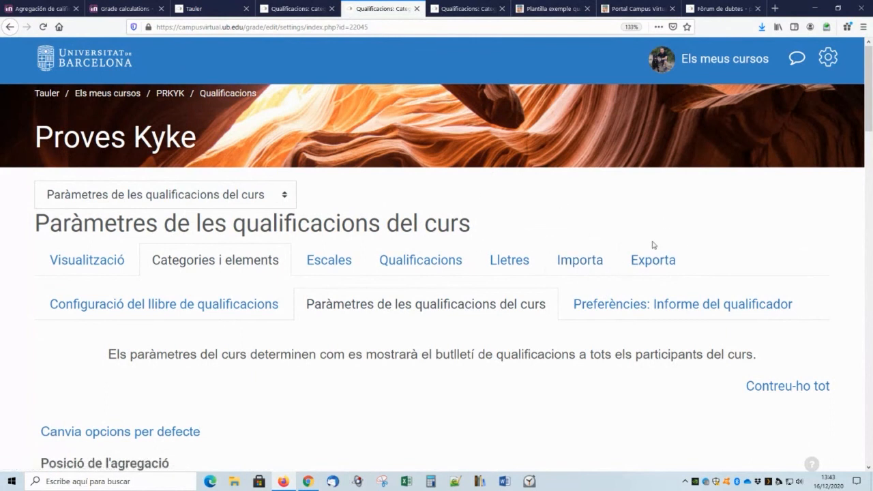
pyautogui.click(576, 260)
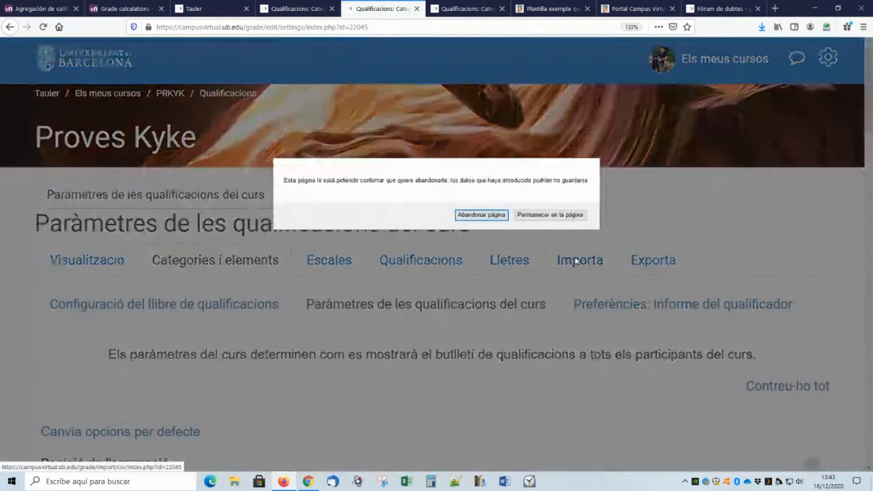
pyautogui.click(492, 216)
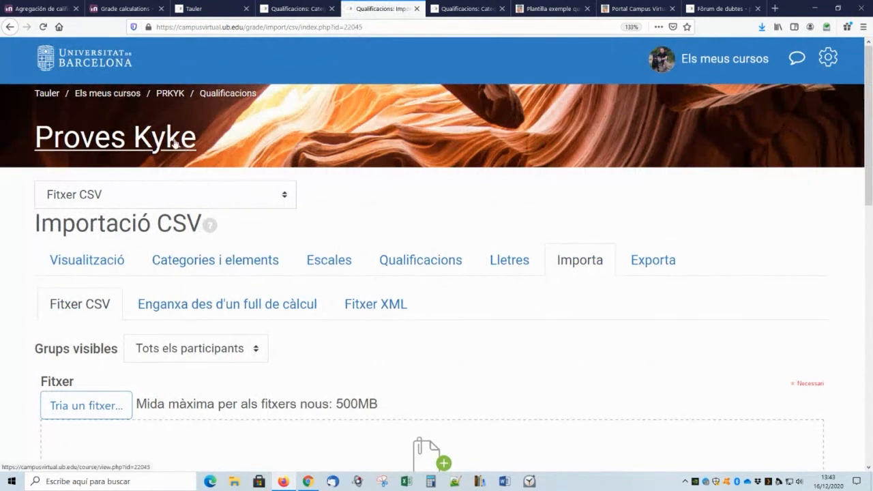
pyautogui.scroll(-10, 355, 283)
pyautogui.scroll(9, 328, 290)
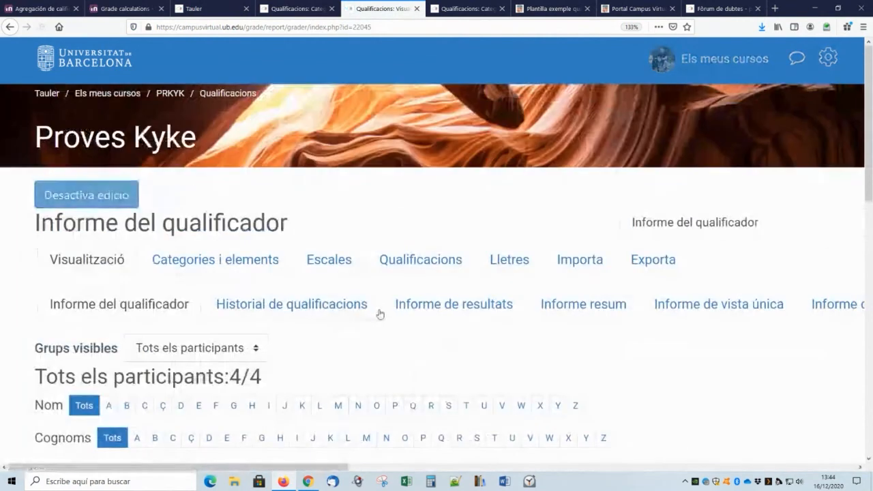
# Step: Examine the participants' grades and category totals in the grader report table
pyautogui.scroll(-6, 378, 314)
pyautogui.scroll(-2, 423, 299)
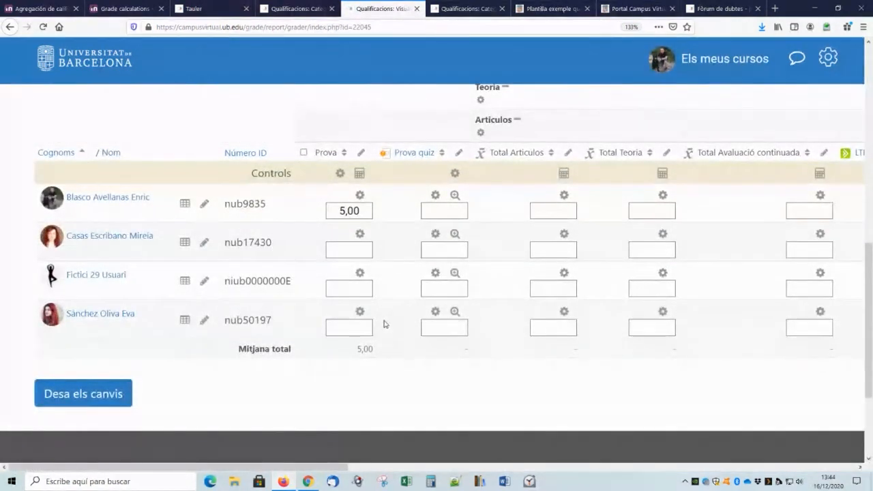
pyautogui.scroll(10, 460, 249)
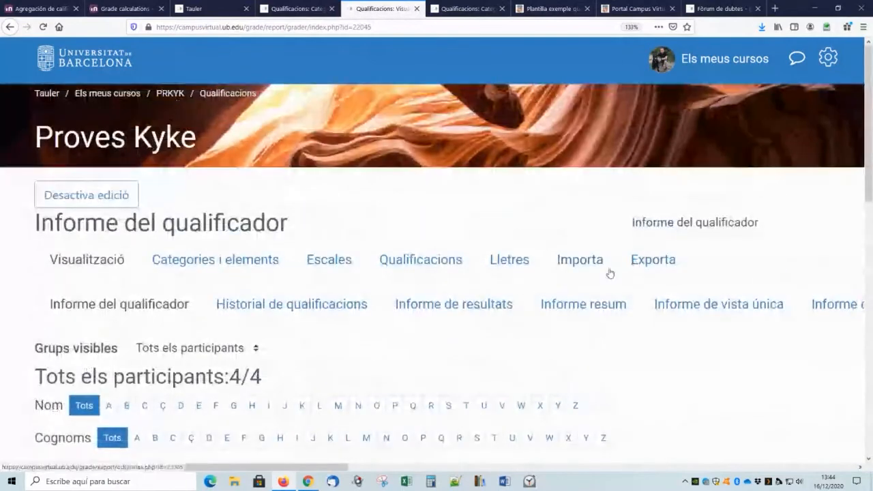
# Step: Open the OpenOffice spreadsheet export page and review the export formats and the grade items to include
pyautogui.click(654, 265)
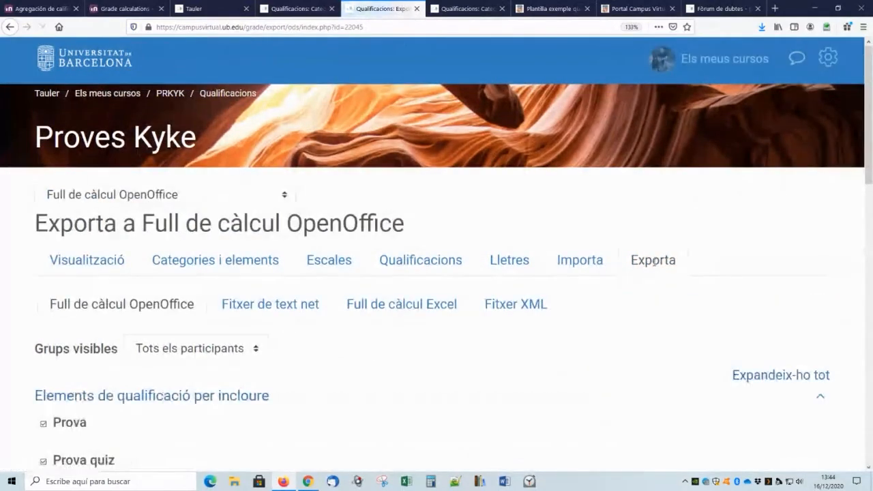
pyautogui.scroll(-5, 369, 313)
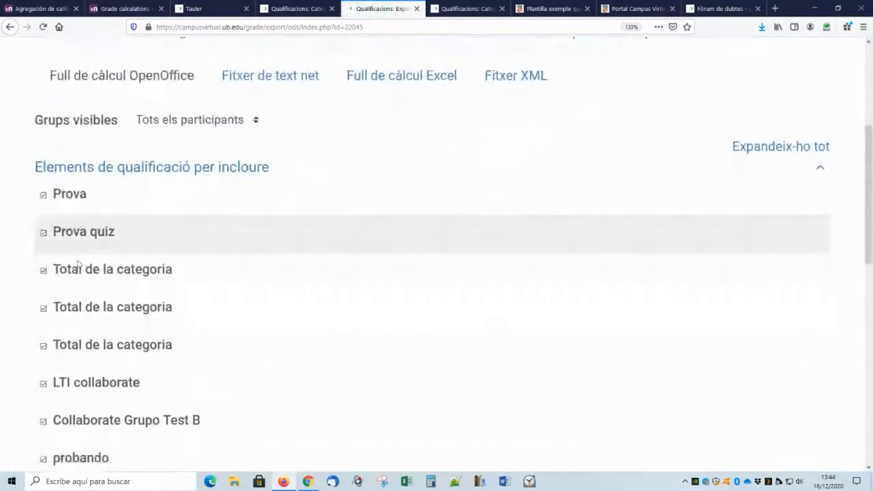
pyautogui.scroll(4, 80, 219)
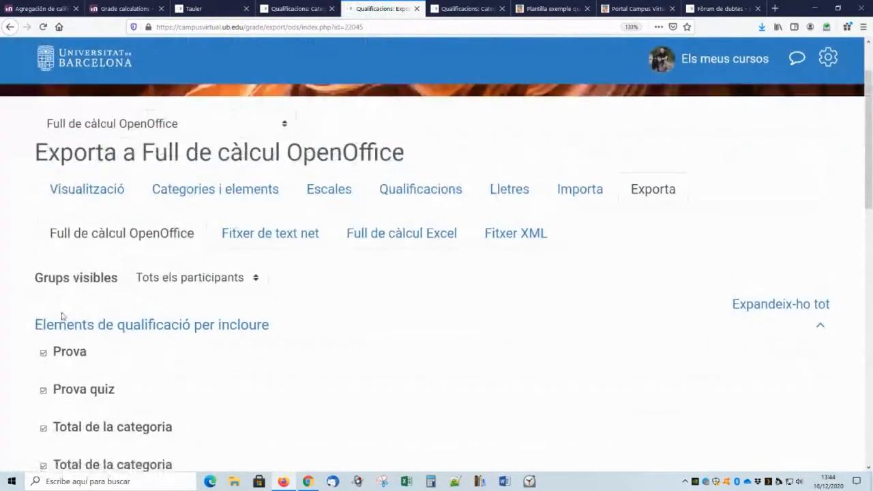
# Step: Expand the export format options, download all grade items as an OpenOffice spreadsheet, and open the file with OpenOffice Calc
pyautogui.scroll(-5, 76, 374)
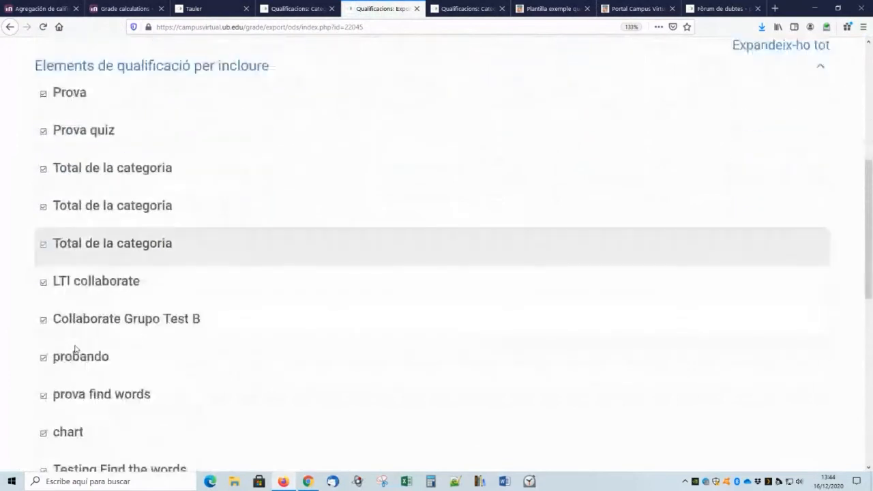
pyautogui.scroll(-1, 76, 349)
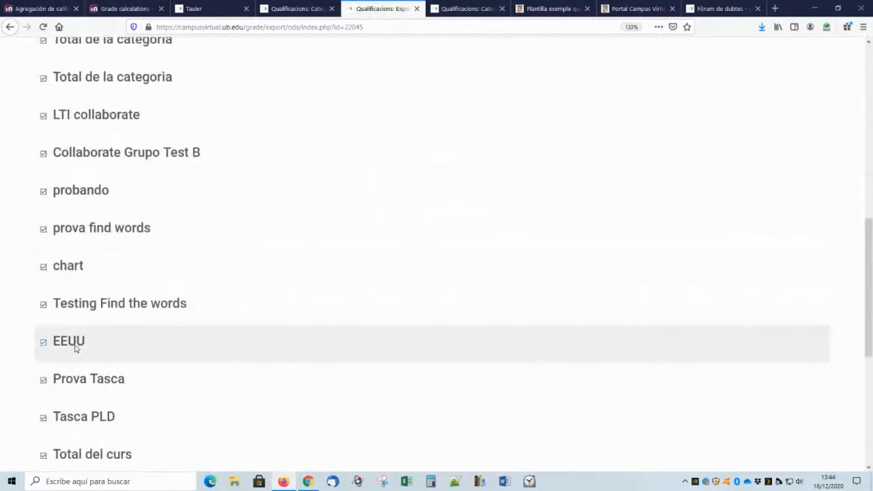
pyautogui.scroll(-3, 76, 349)
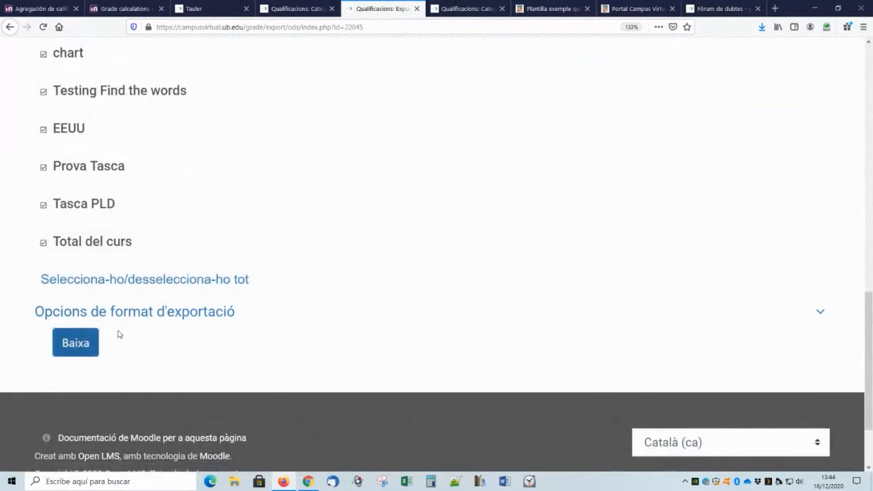
pyautogui.click(819, 312)
pyautogui.scroll(-2, 400, 250)
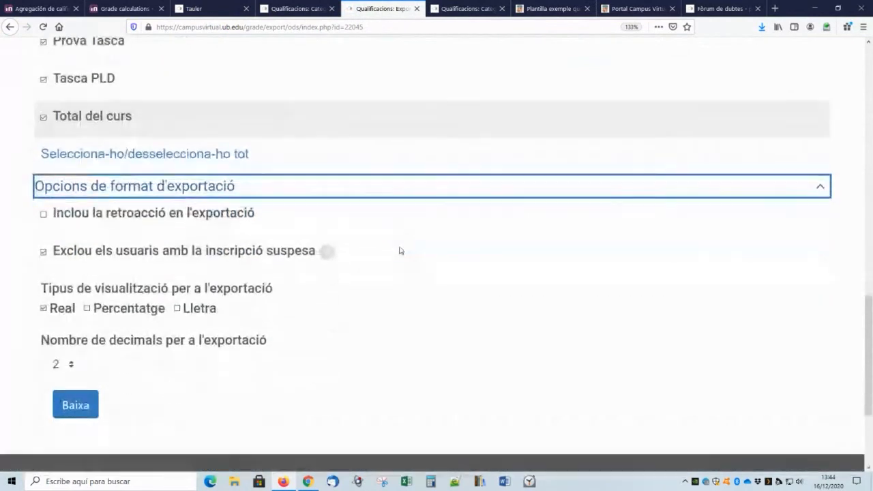
pyautogui.click(75, 392)
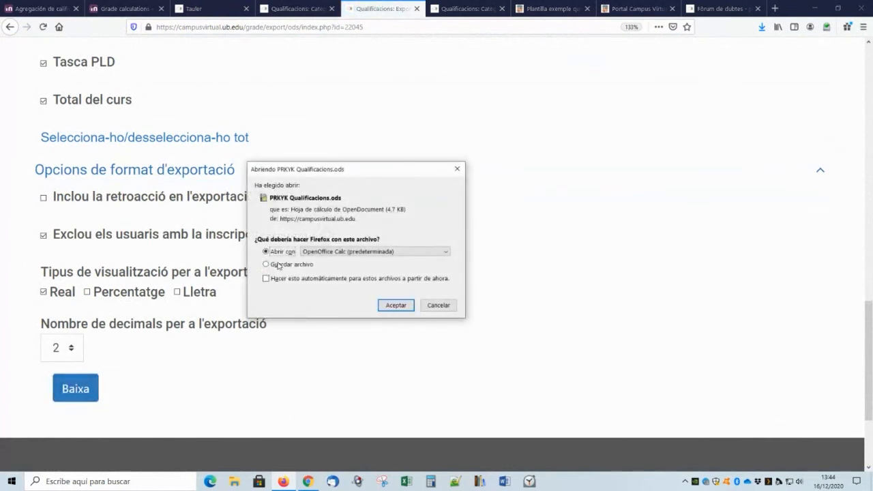
pyautogui.click(395, 306)
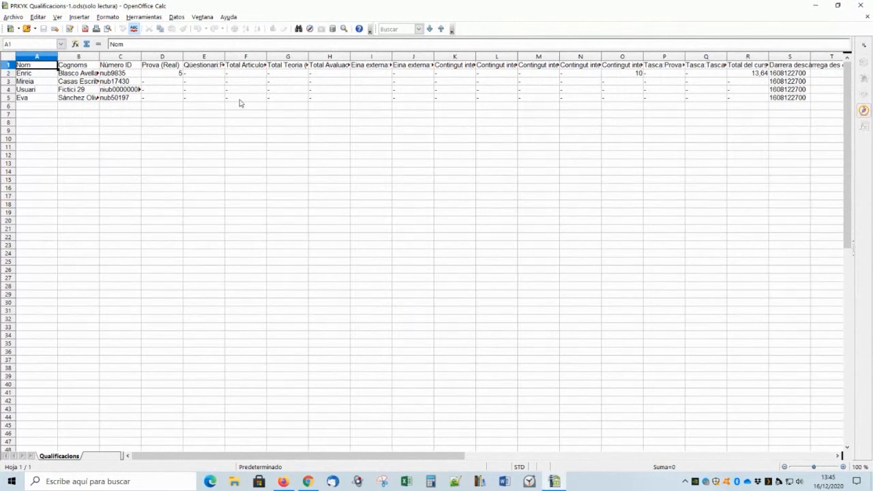
# Step: Check the exported grade sheet's page preview, close it, and set the sheet's zoom to 300%
pyautogui.click(107, 28)
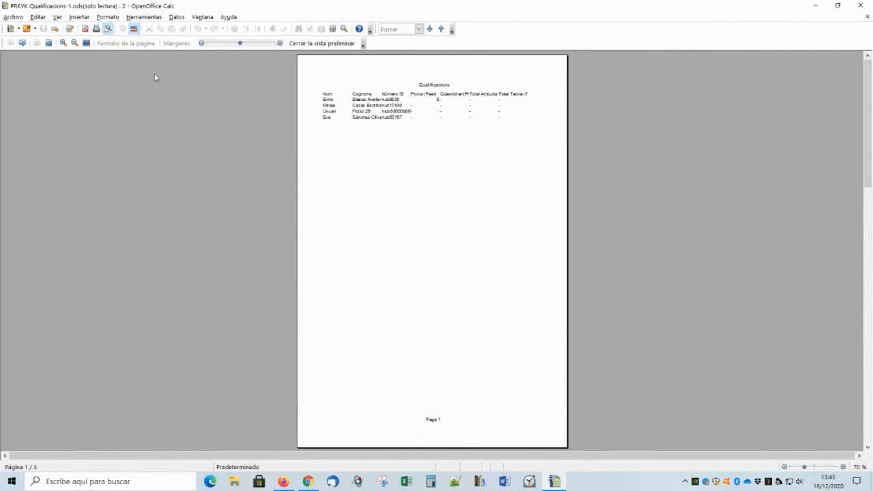
pyautogui.click(337, 42)
pyautogui.click(344, 28)
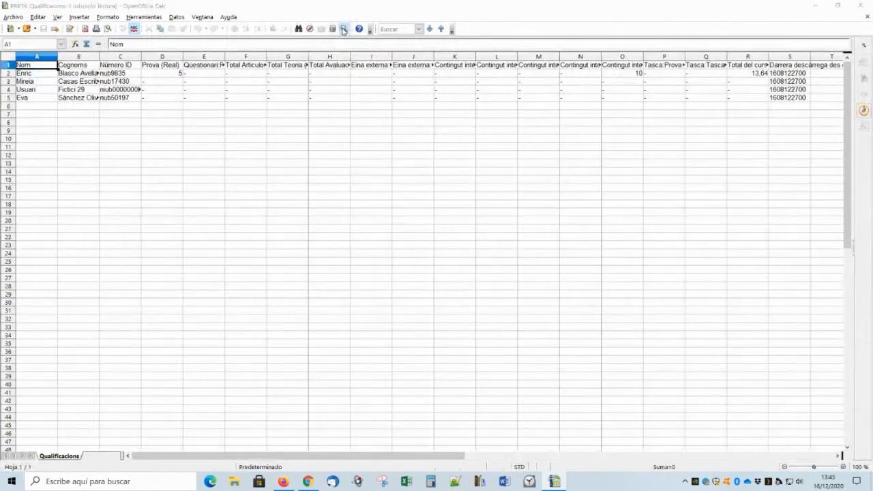
pyautogui.click(337, 255)
pyautogui.moveTo(414, 256); pyautogui.dragTo(384, 259)
pyautogui.write('300')
pyautogui.press('Return')
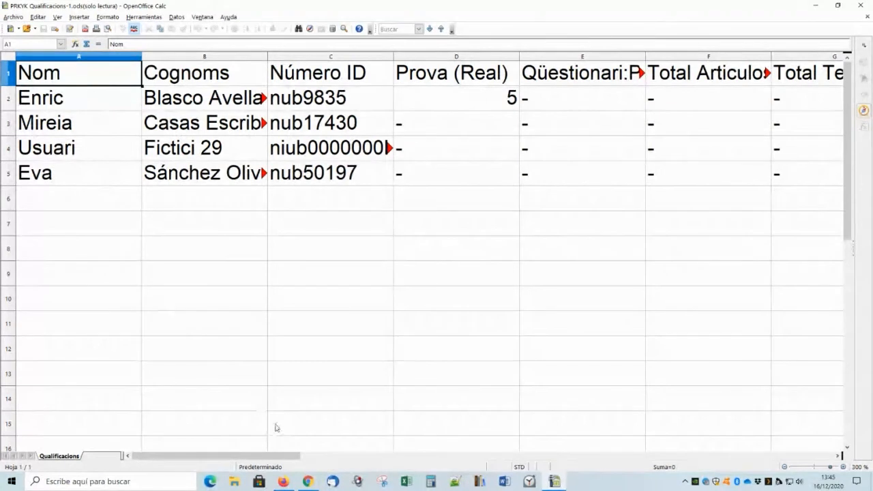
# Step: Examine the exported grade columns through the course total, checking the full headings of the external tool and interactive content items
pyautogui.moveTo(260, 458); pyautogui.dragTo(407, 458)
pyautogui.click(518, 58)
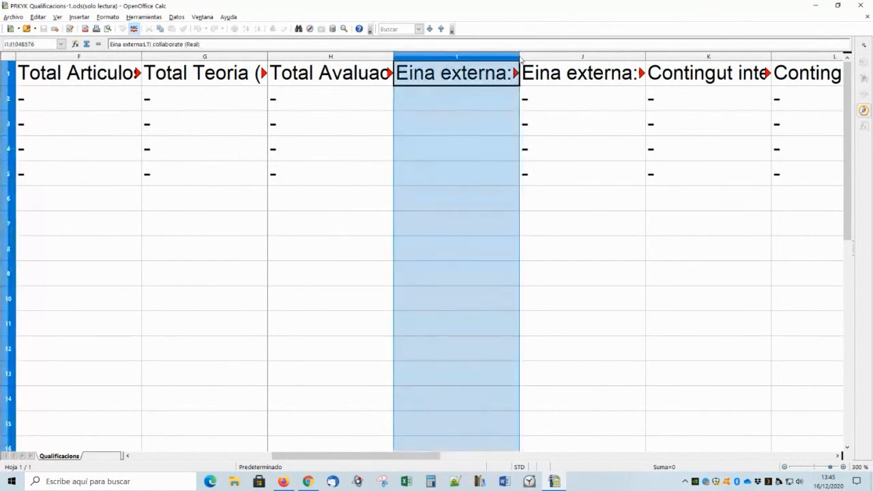
pyautogui.click(572, 60)
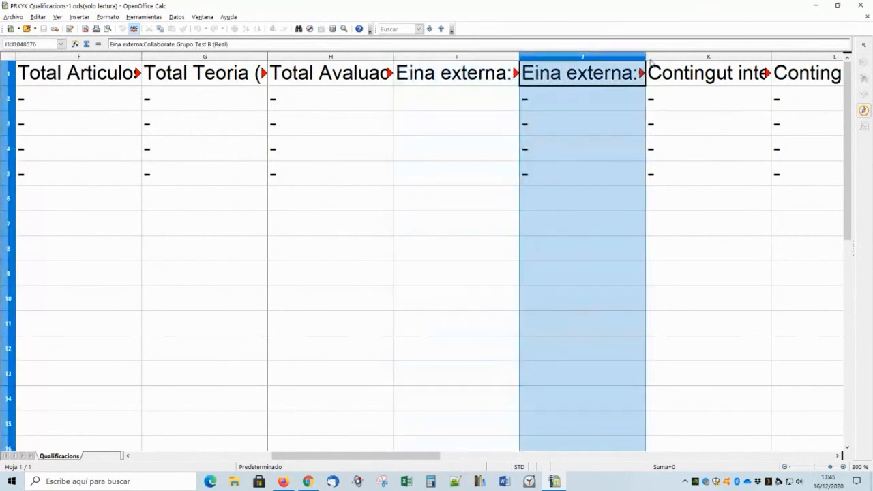
pyautogui.click(665, 60)
pyautogui.moveTo(362, 461); pyautogui.dragTo(553, 457)
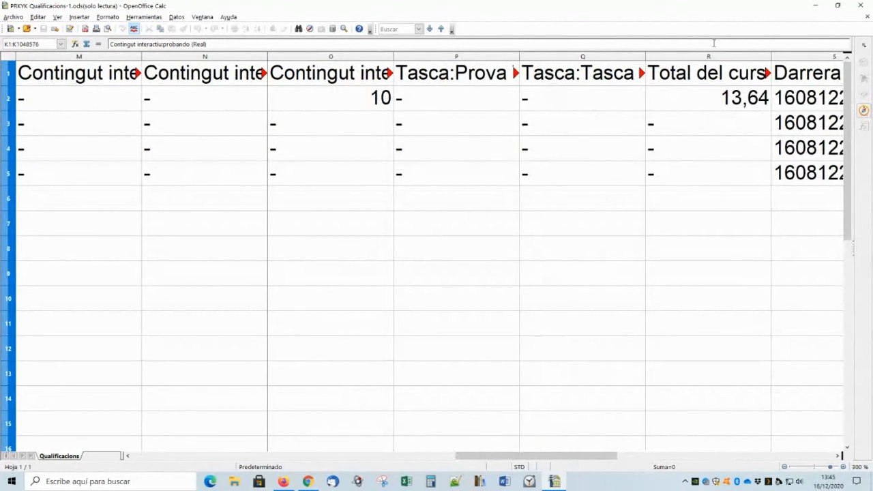
# Step: Switch back to Moodle in Firefox, open the CSV grade import page, and review its file, encoding, separator and preview options
pyautogui.click(815, 6)
pyautogui.scroll(15, 565, 181)
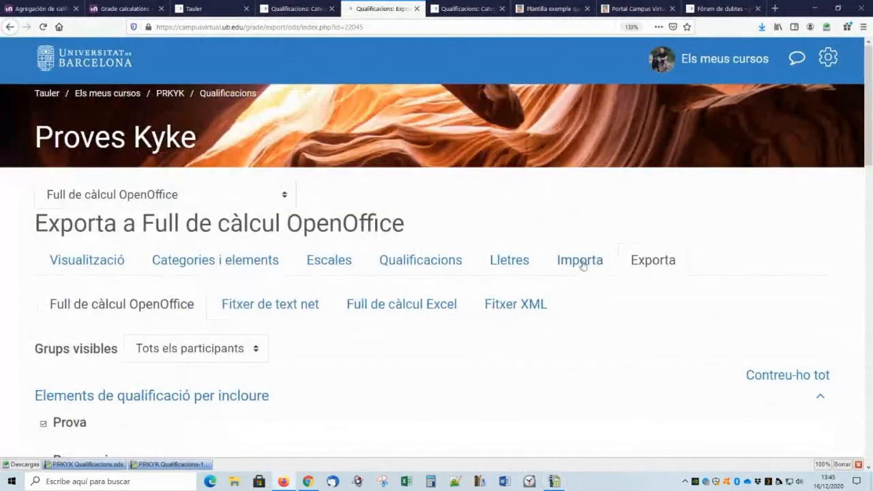
pyautogui.click(578, 263)
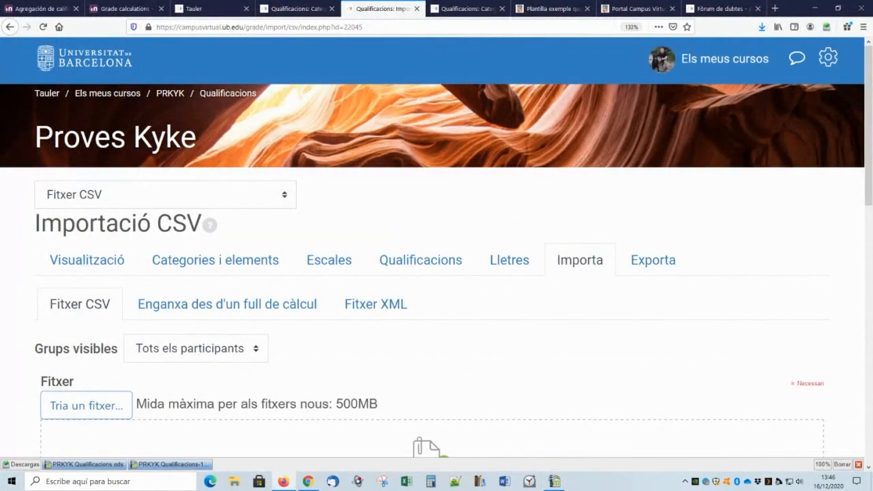
pyautogui.scroll(-5, 564, 353)
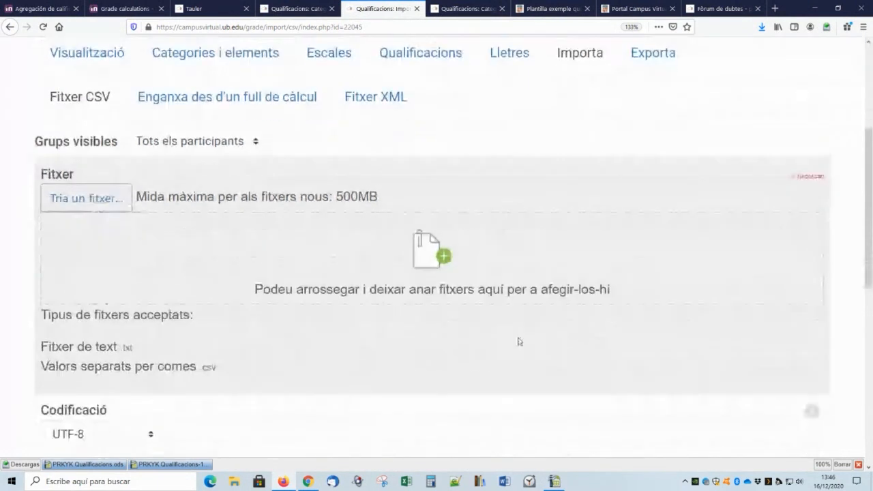
pyautogui.scroll(-4, 517, 339)
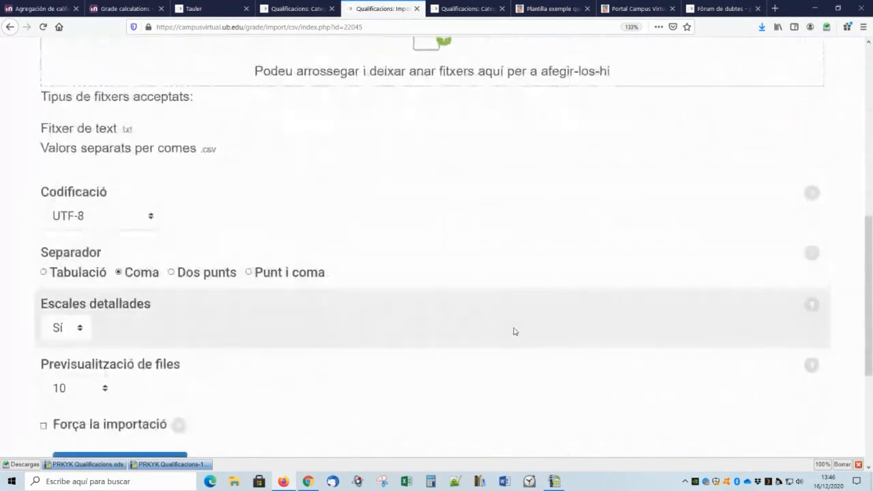
pyautogui.scroll(-2, 516, 332)
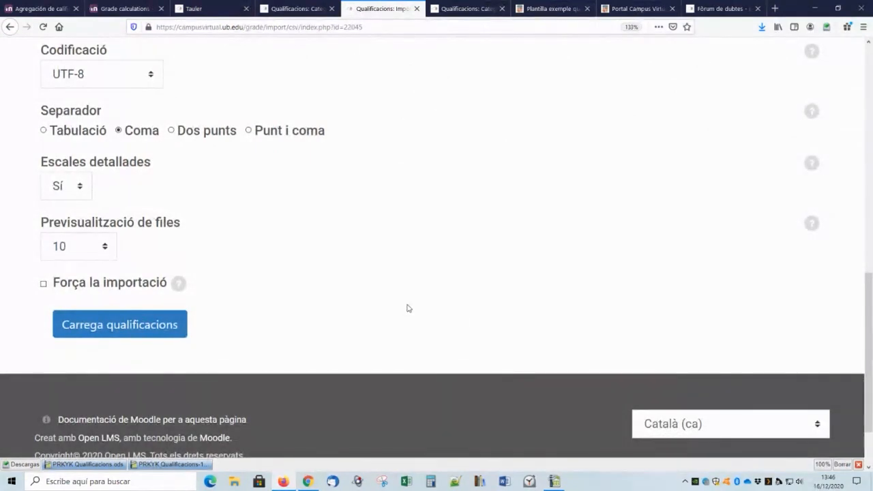
pyautogui.click(859, 464)
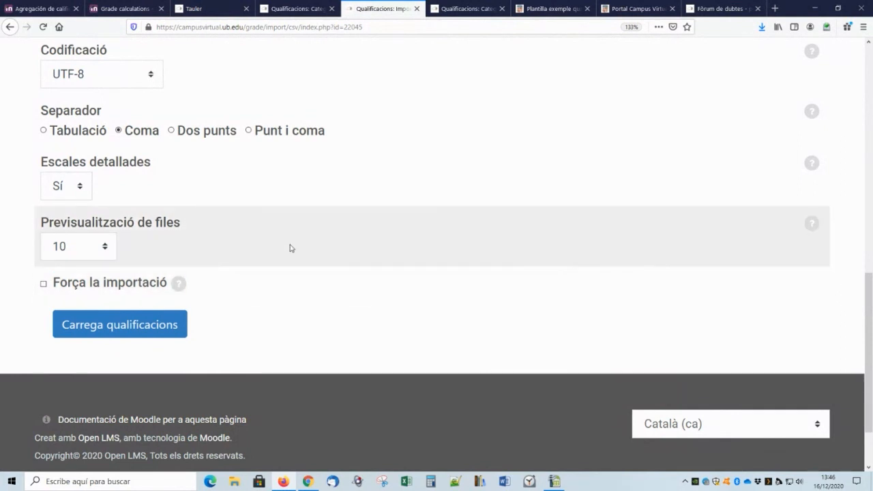
# Step: Open the import page for pasting grades from a spreadsheet and review its data field and options
pyautogui.scroll(7, 279, 267)
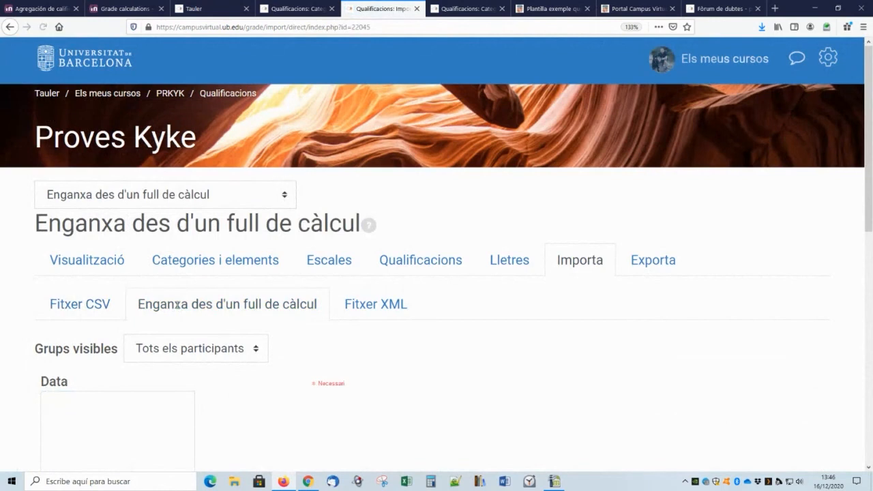
pyautogui.scroll(-3, 250, 314)
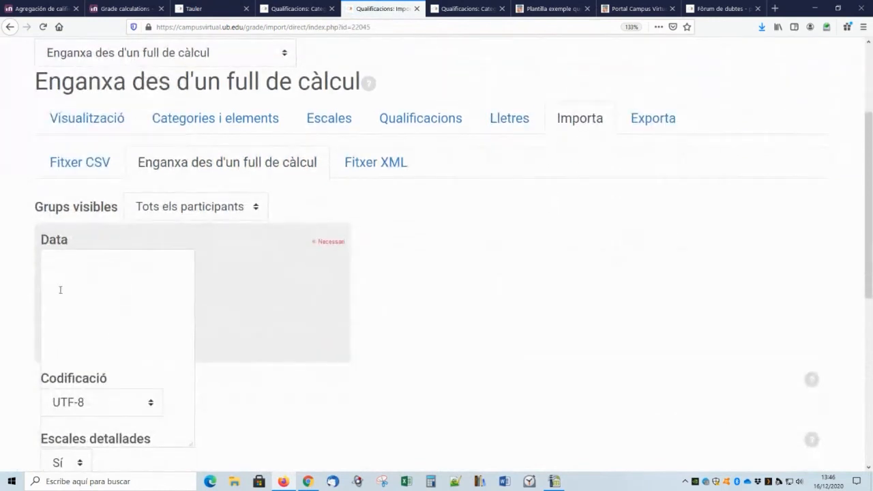
pyautogui.scroll(-3, 61, 273)
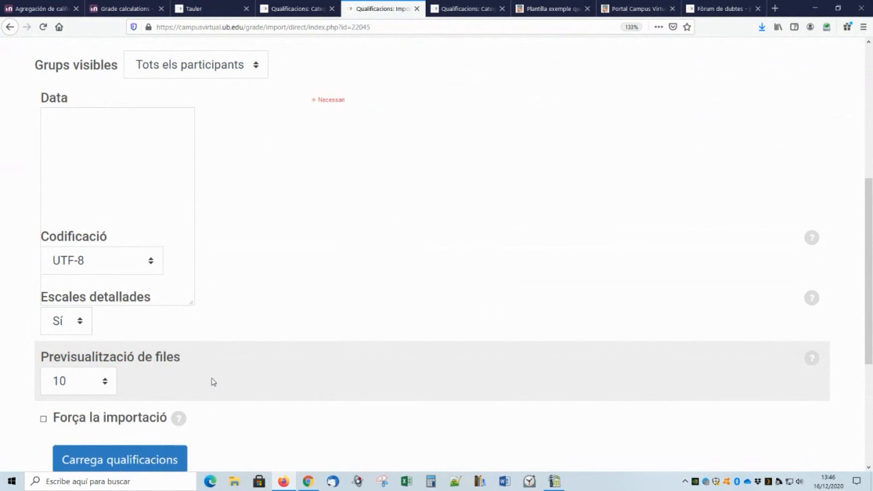
pyautogui.scroll(6, 240, 347)
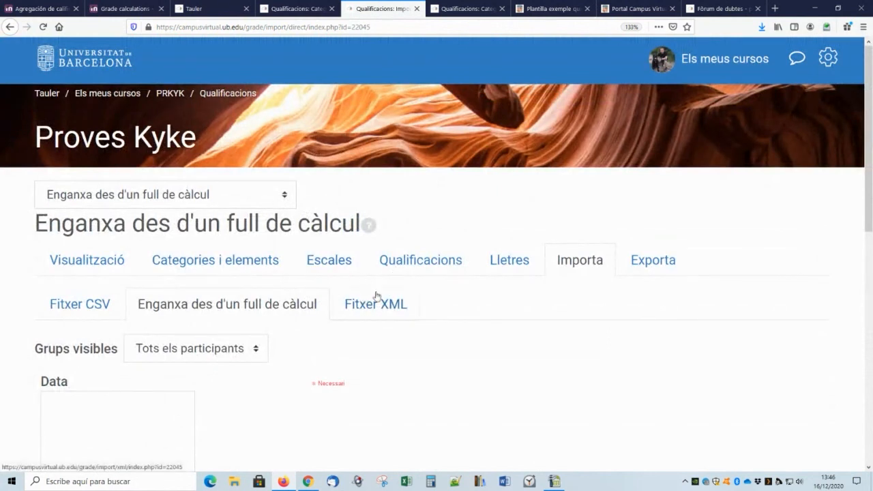
# Step: Open the "Resultats utilitzats al curs" page and examine the list of standard competencies
pyautogui.click(409, 264)
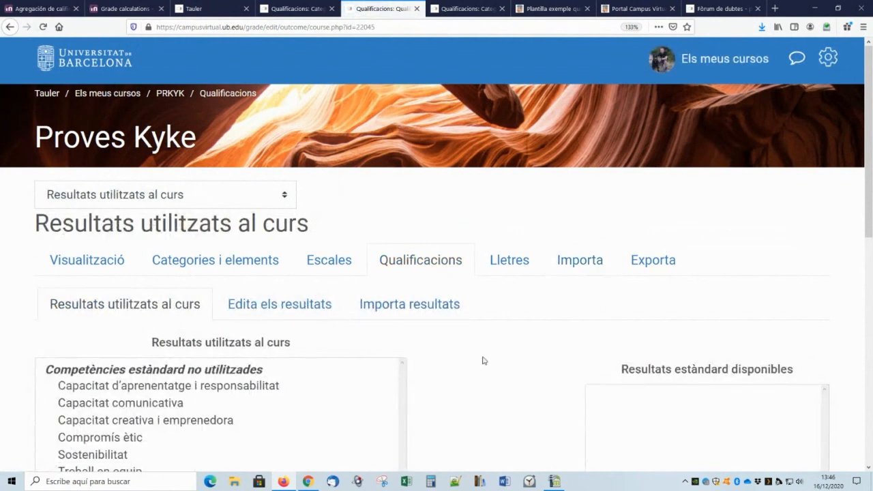
pyautogui.scroll(-2, 439, 368)
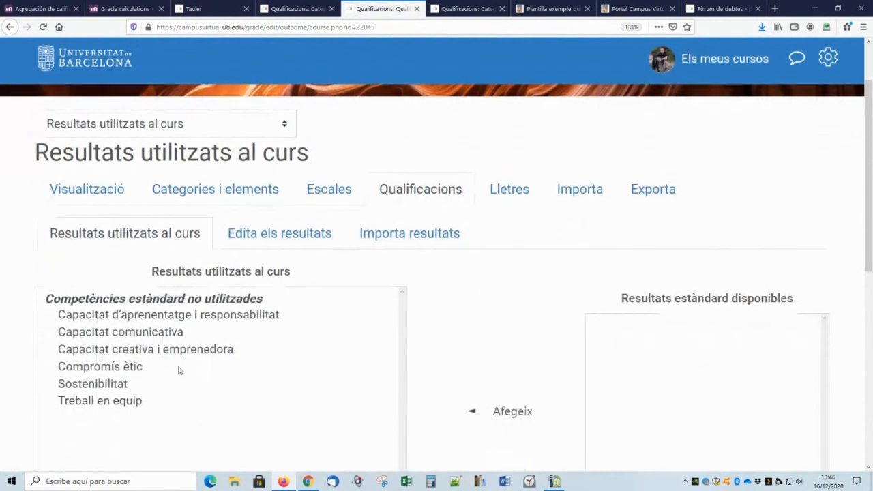
pyautogui.scroll(-2, 152, 332)
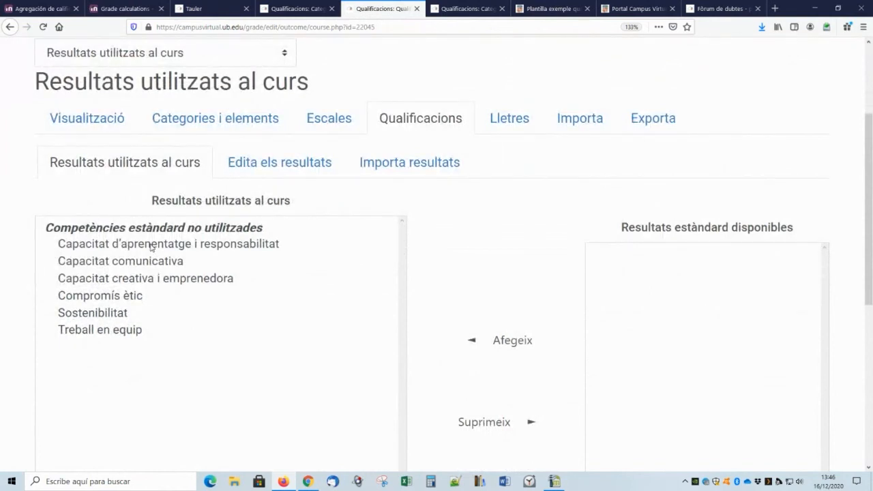
pyautogui.scroll(-5, 184, 336)
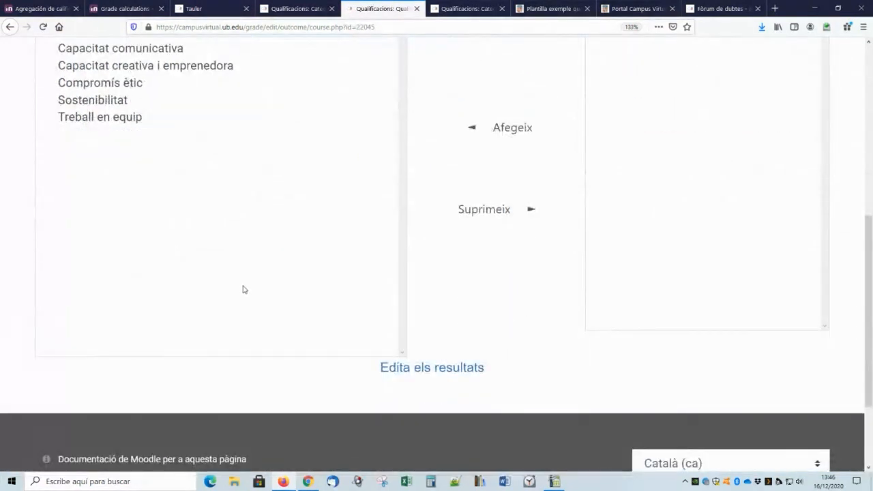
pyautogui.scroll(3, 242, 300)
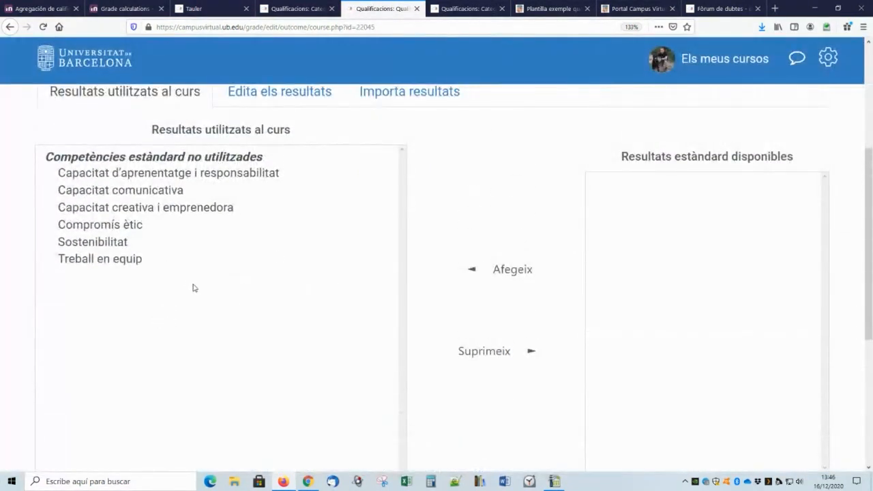
pyautogui.scroll(2, 279, 307)
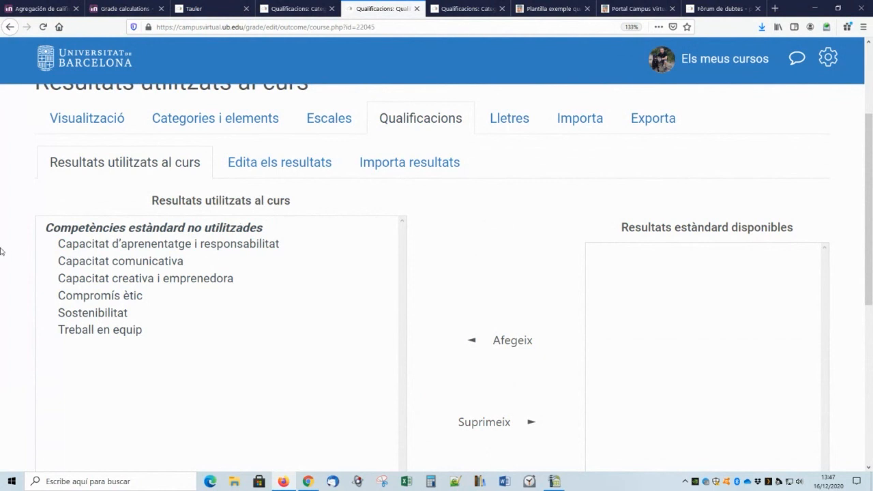
# Step: View the fictitious participant's user report from the grader report, then return to the course outcomes page
pyautogui.scroll(2, 303, 178)
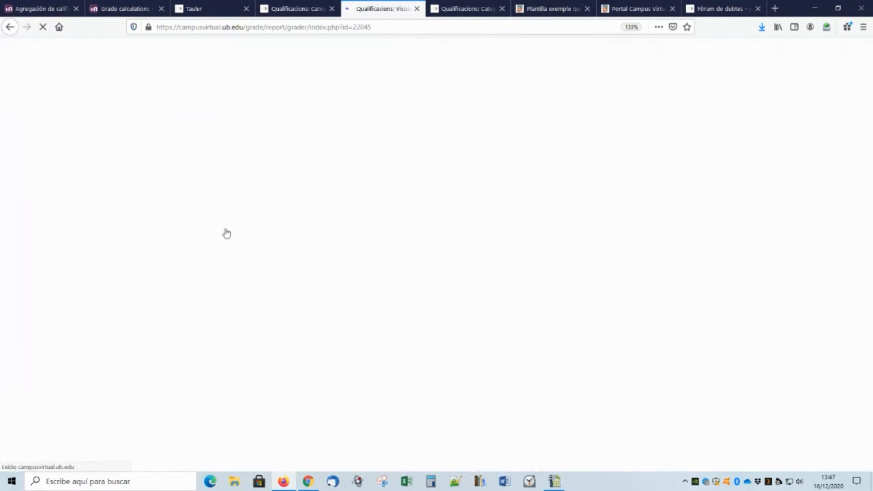
pyautogui.scroll(-2, 235, 225)
pyautogui.scroll(-7, 248, 219)
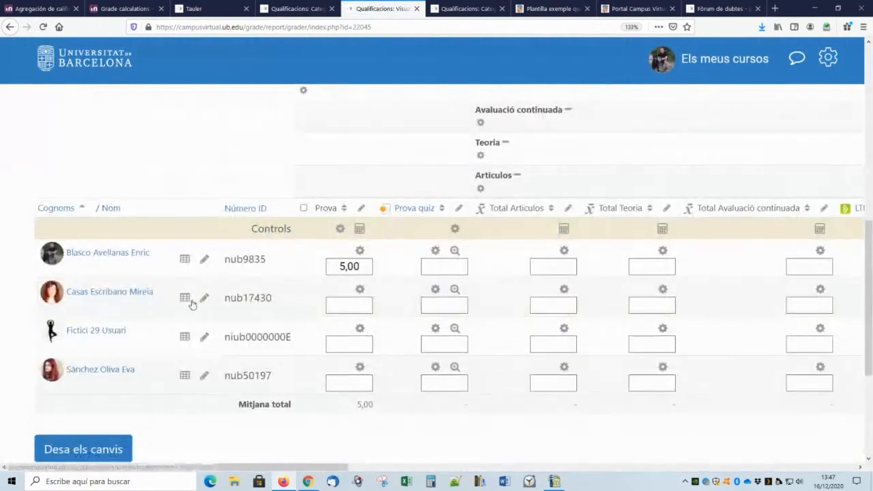
pyautogui.click(183, 338)
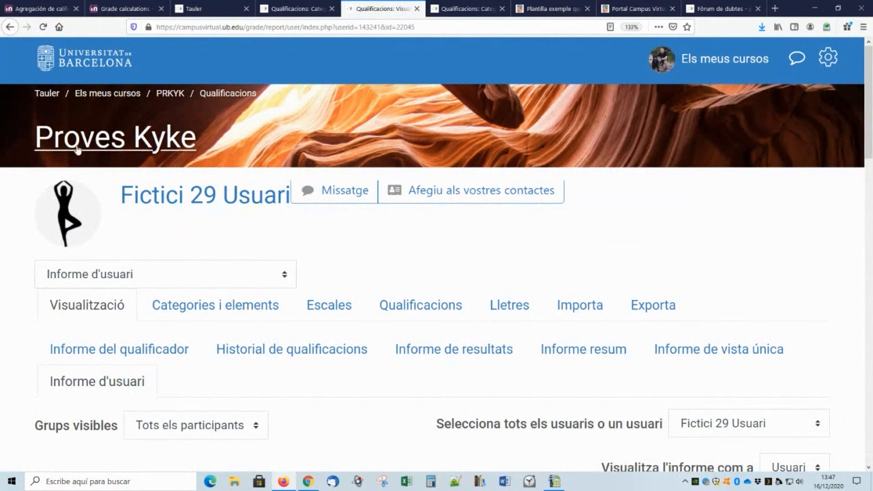
pyautogui.hotkey('alt', 'Left')
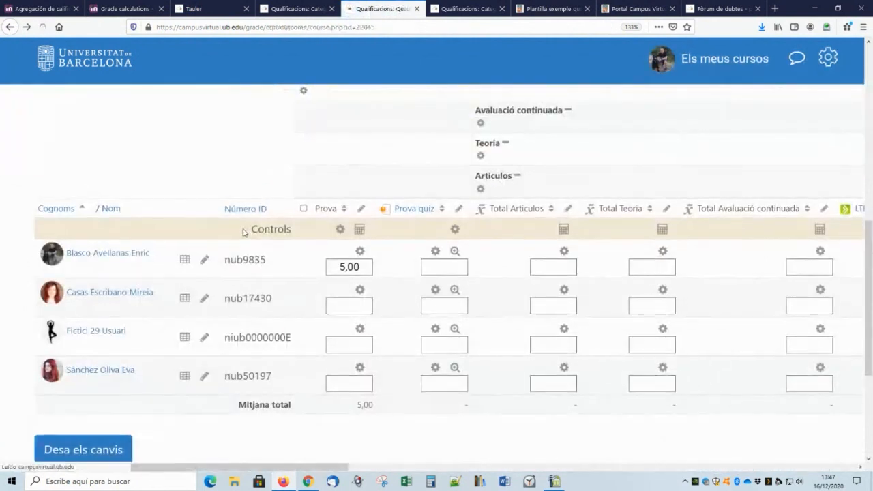
pyautogui.hotkey('alt', 'Left')
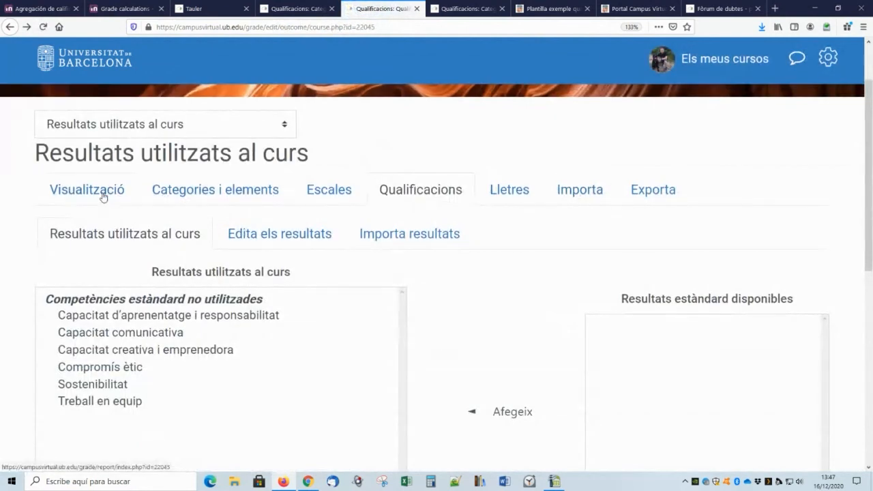
# Step: Open the gradebook's "Visualització" section and look over the user report shown there
pyautogui.click(121, 193)
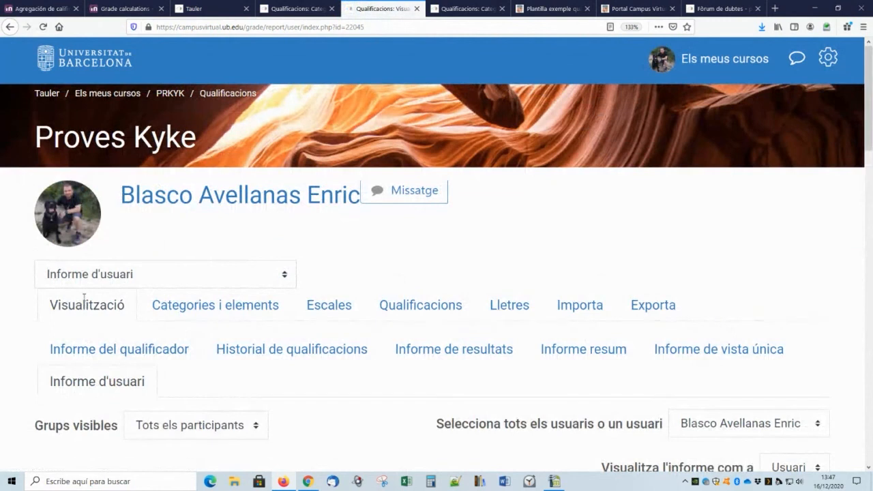
pyautogui.scroll(-3, 116, 301)
pyautogui.scroll(-2, 116, 300)
pyautogui.scroll(5, 127, 326)
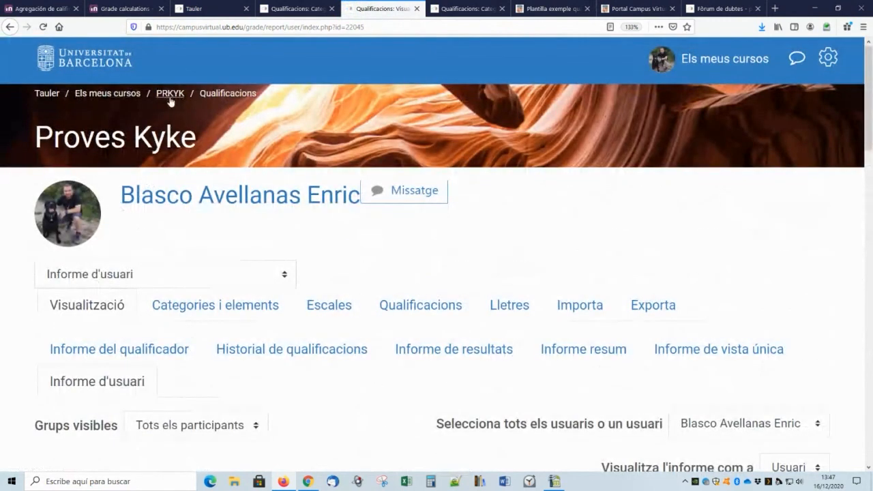
# Step: Open the grader report of the "Proves Kyke" course and look over its participants and grade columns
pyautogui.click(209, 96)
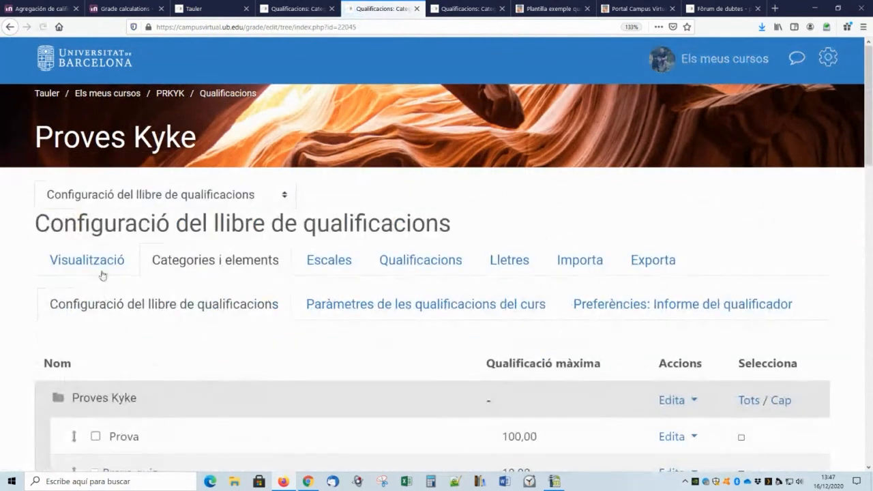
pyautogui.click(103, 263)
pyautogui.scroll(-5, 221, 320)
pyautogui.scroll(5, 213, 310)
pyautogui.click(127, 289)
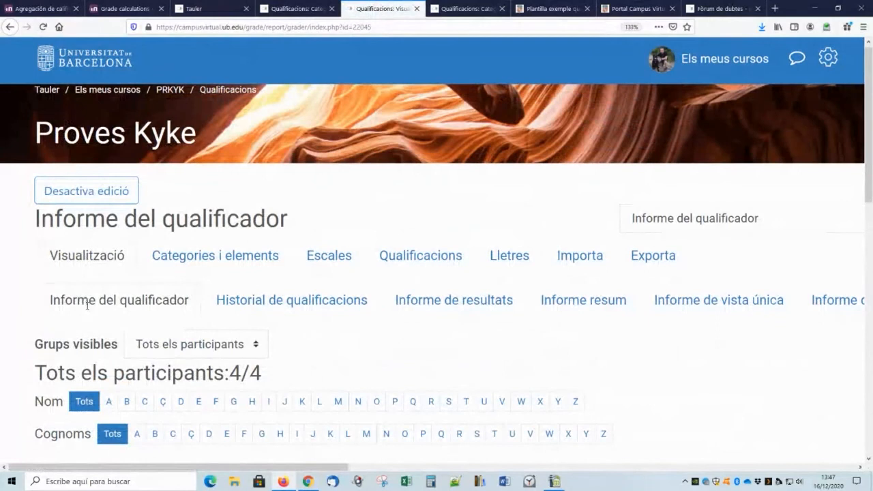
pyautogui.scroll(-7, 93, 373)
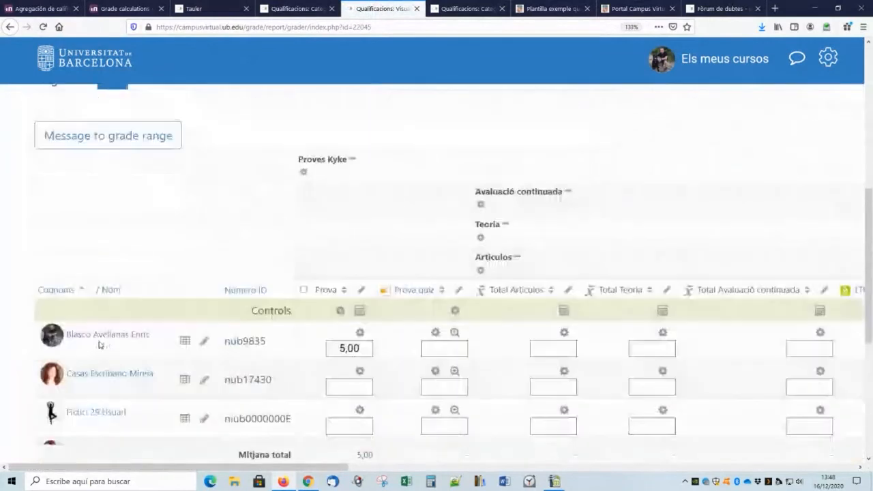
pyautogui.scroll(6, 99, 345)
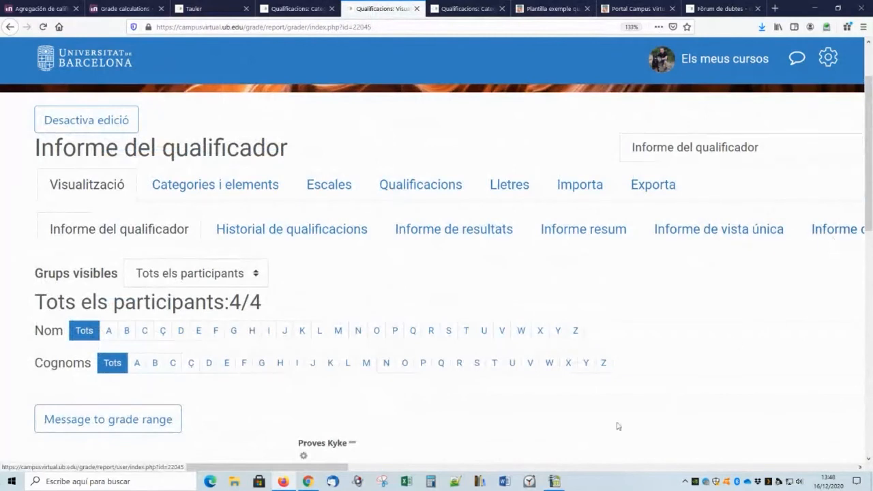
# Step: Open the "Informe resum" report and review the participant's grades across all courses
pyautogui.hotkey('ctrl', '-')
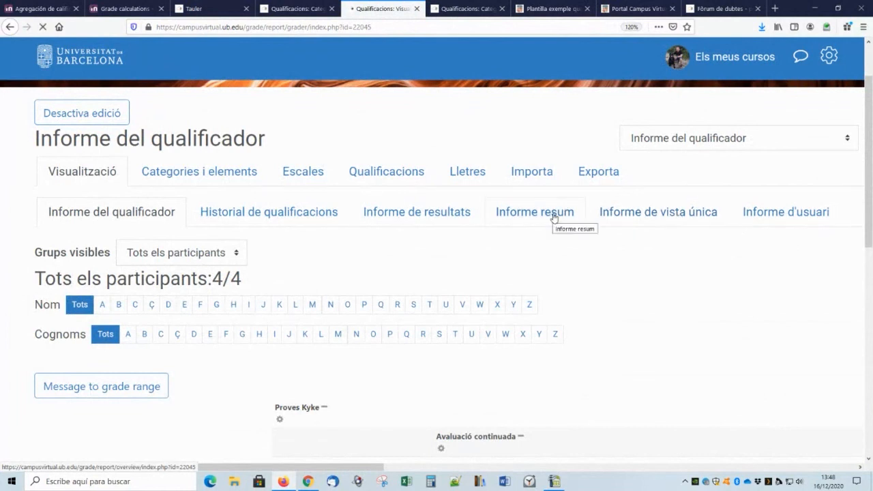
pyautogui.scroll(-5, 421, 298)
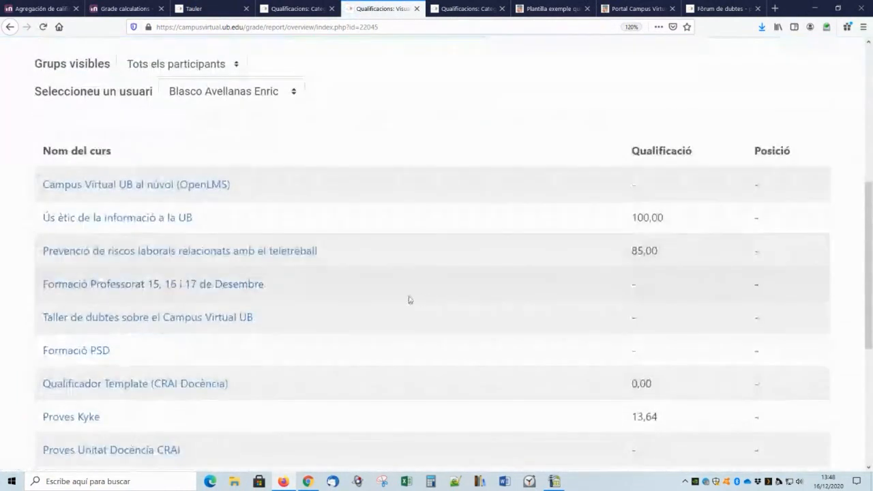
pyautogui.scroll(-5, 285, 306)
pyautogui.scroll(10, 282, 302)
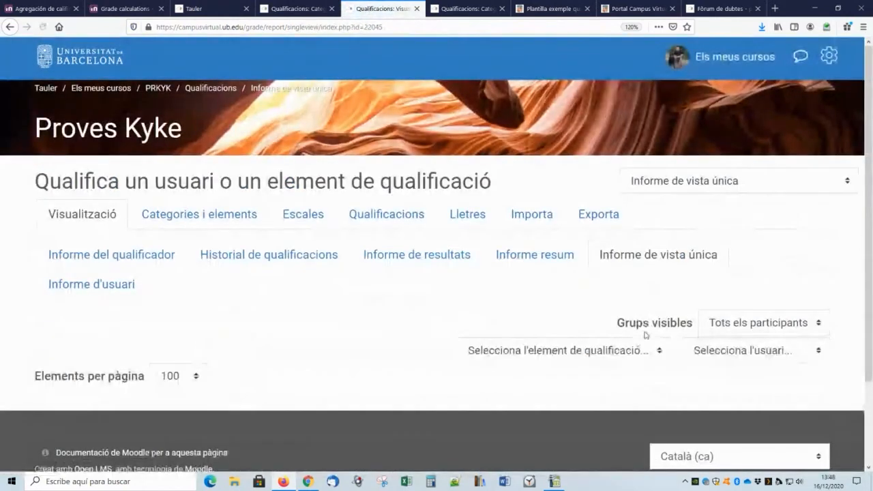
# Step: In the "Informe de vista única" report, select the fictitious participant and review the list of grade items
pyautogui.click(738, 325)
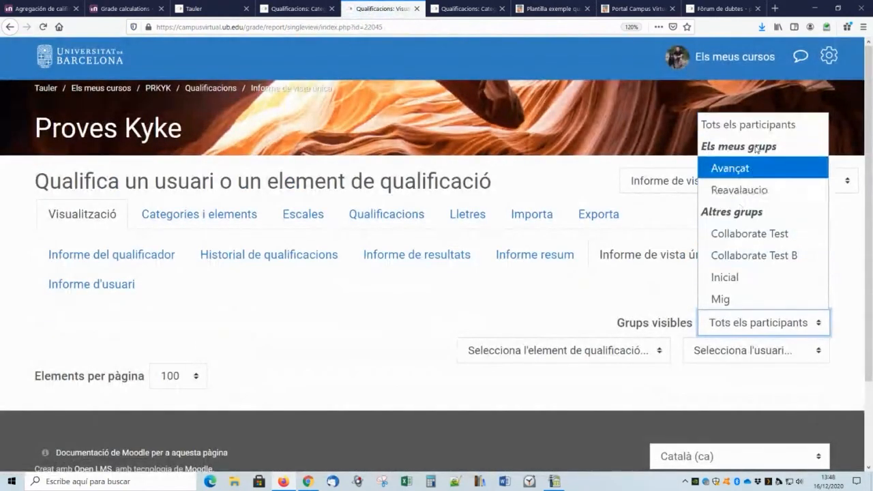
pyautogui.scroll(-3, 404, 306)
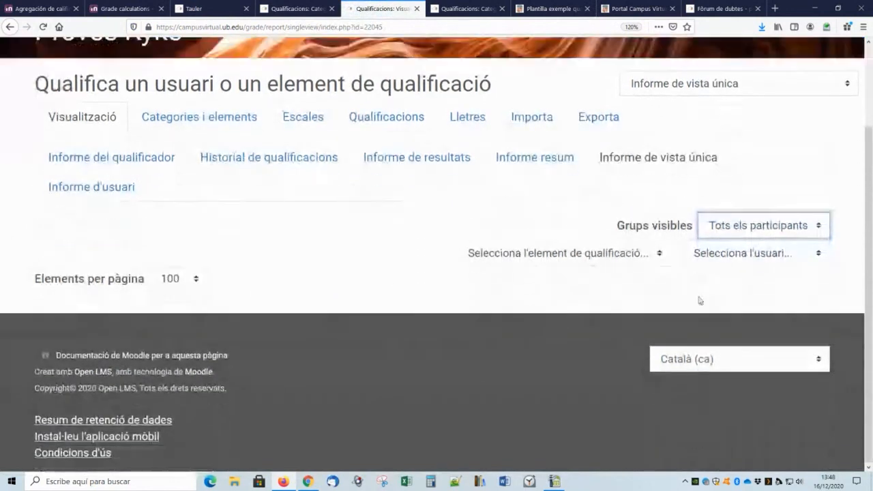
pyautogui.click(750, 257)
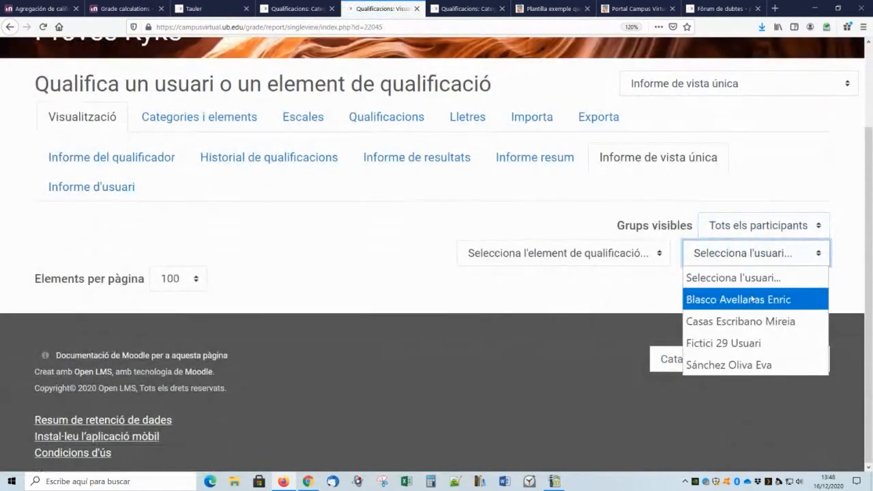
pyautogui.click(738, 341)
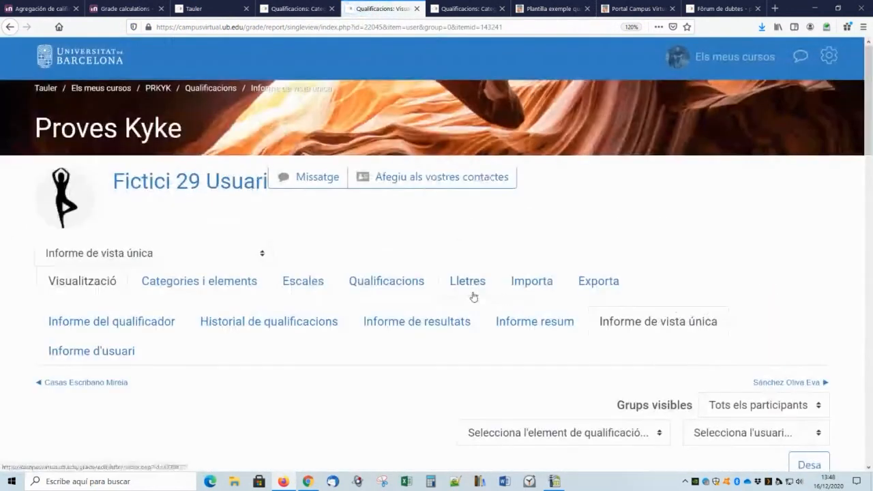
pyautogui.scroll(-8, 474, 296)
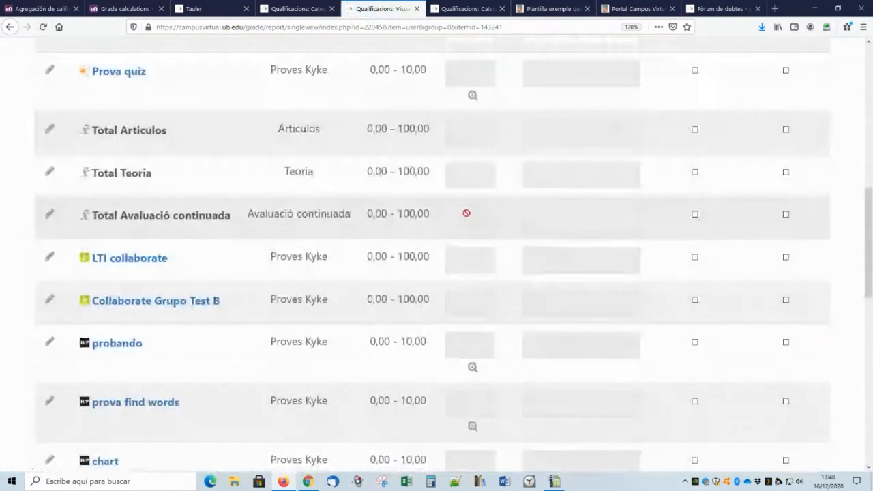
pyautogui.scroll(-2, 466, 232)
pyautogui.scroll(10, 471, 259)
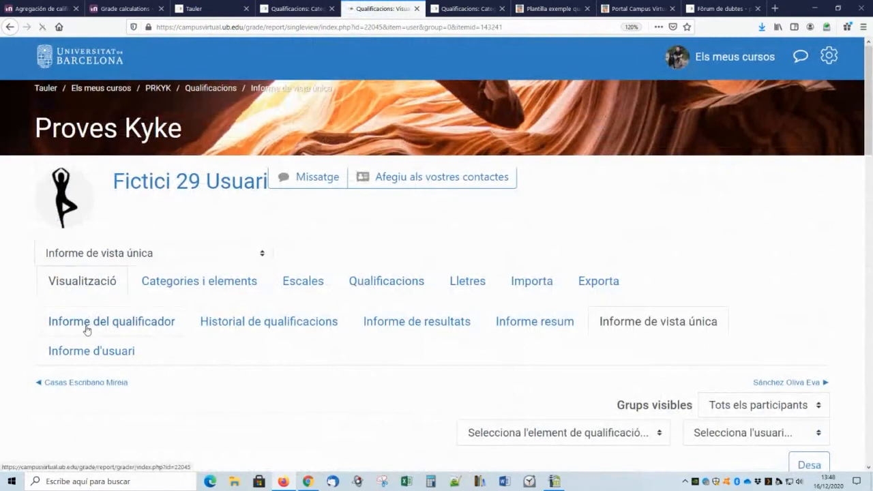
# Step: Return to the grader report and look over the available reports and the shortcuts beside each participant
pyautogui.click(86, 323)
pyautogui.scroll(-4, 88, 324)
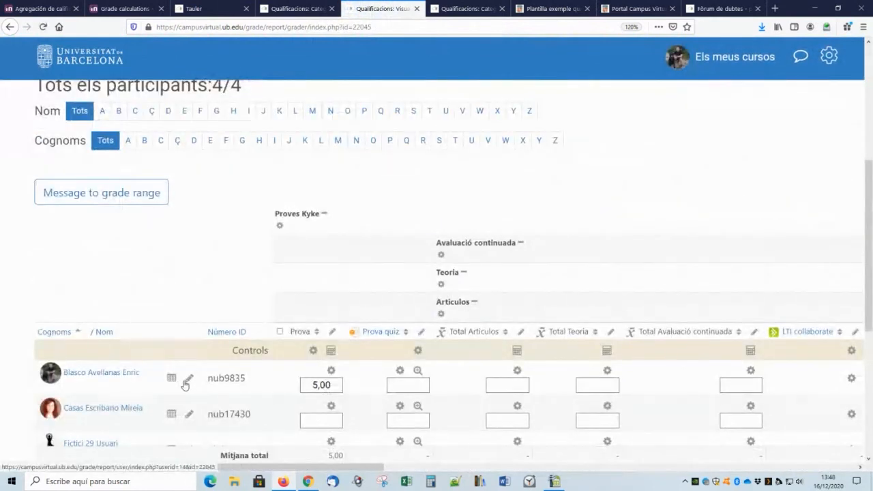
pyautogui.scroll(3, 496, 247)
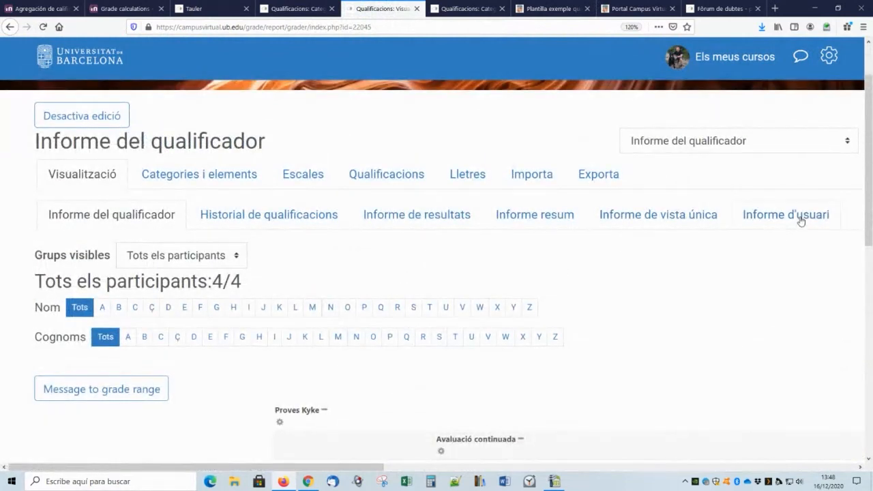
pyautogui.scroll(-3, 462, 347)
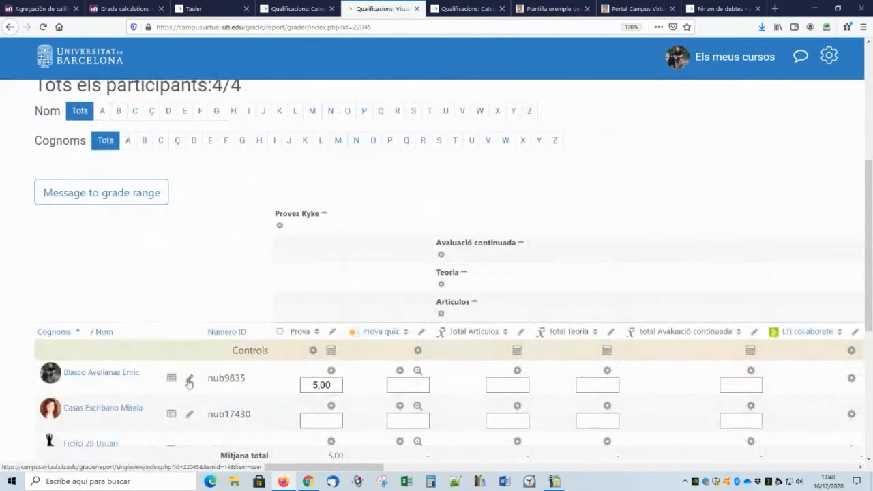
# Step: Open the first participant's user report from the grader report and examine the grades, percentages and contributions to the course total
pyautogui.click(171, 377)
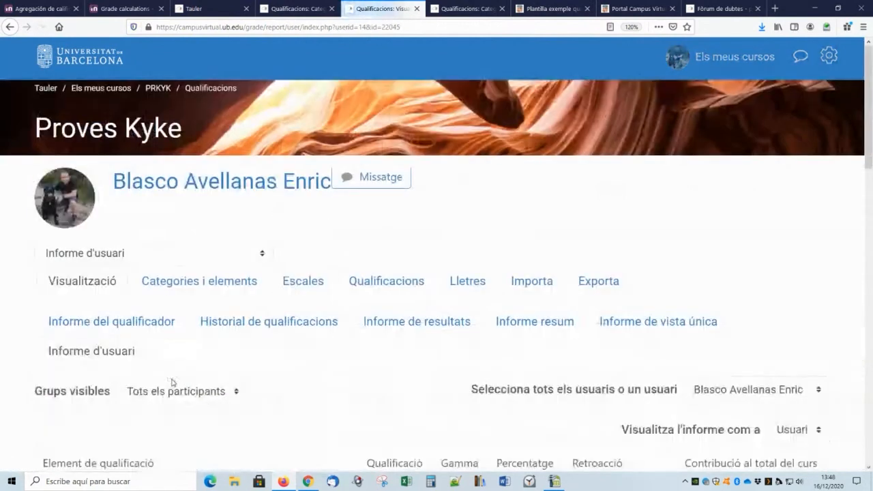
pyautogui.scroll(-10, 434, 295)
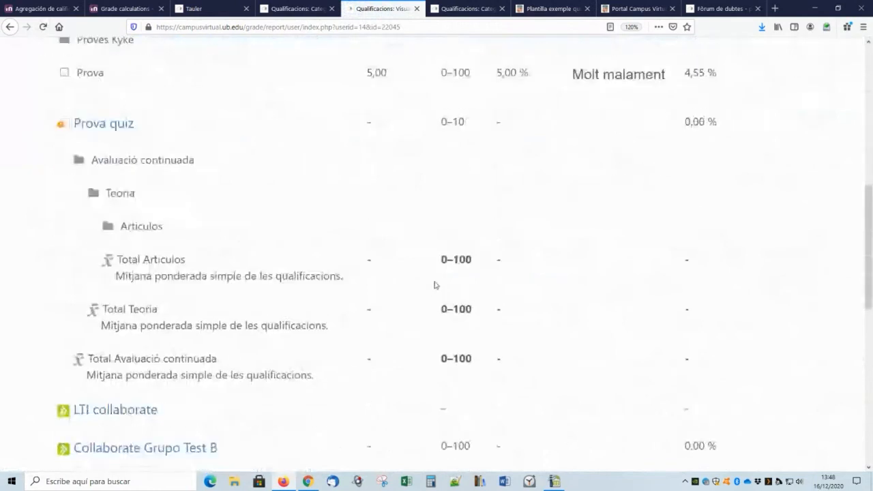
pyautogui.scroll(-4, 447, 265)
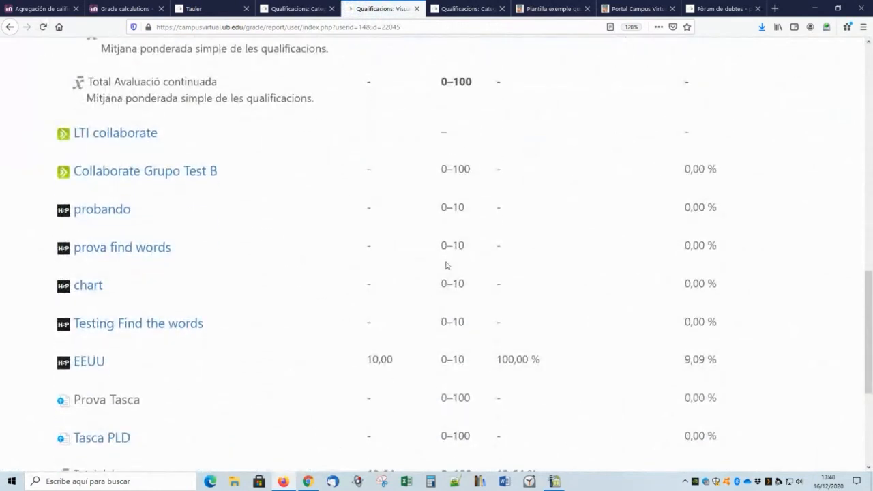
pyautogui.scroll(15, 337, 270)
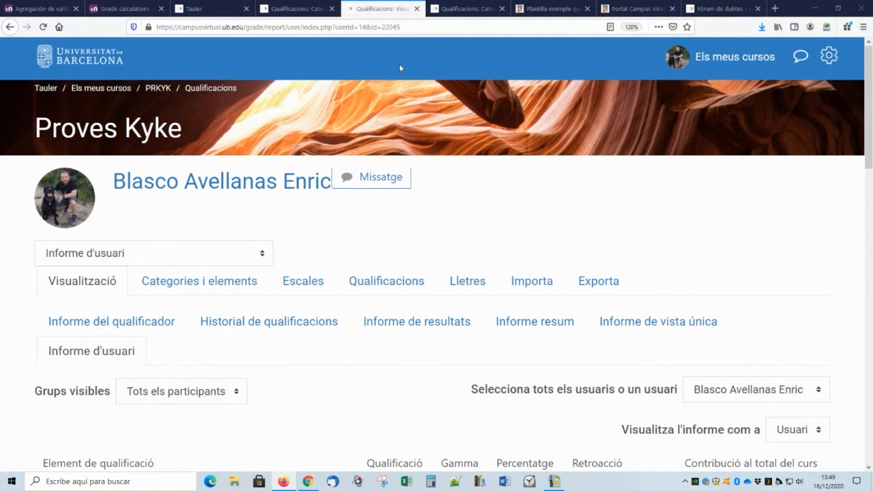
# Step: Look through the other open course and portal pages and bring up the "Fòrum de dubtes - professorat" forum
pyautogui.click(298, 7)
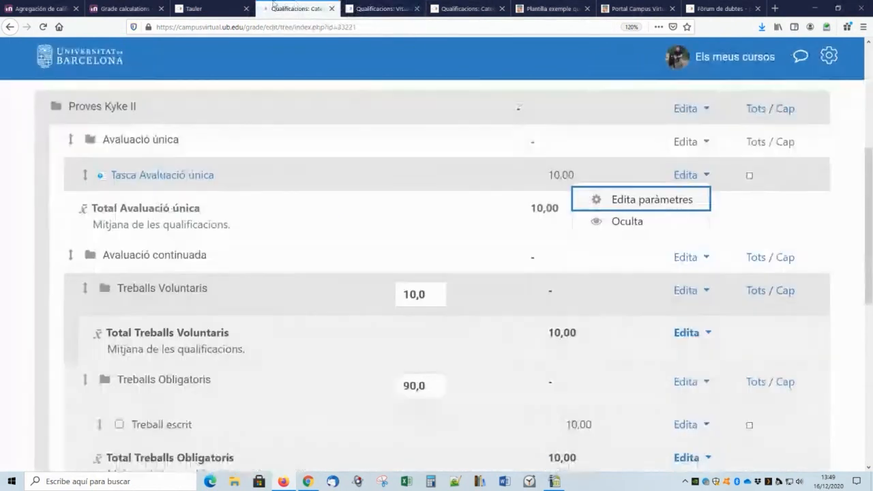
pyautogui.click(398, 5)
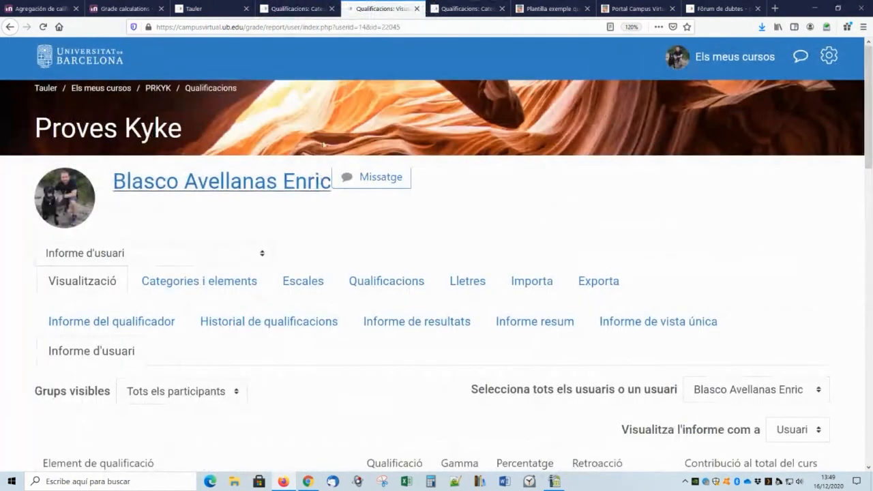
pyautogui.click(229, 6)
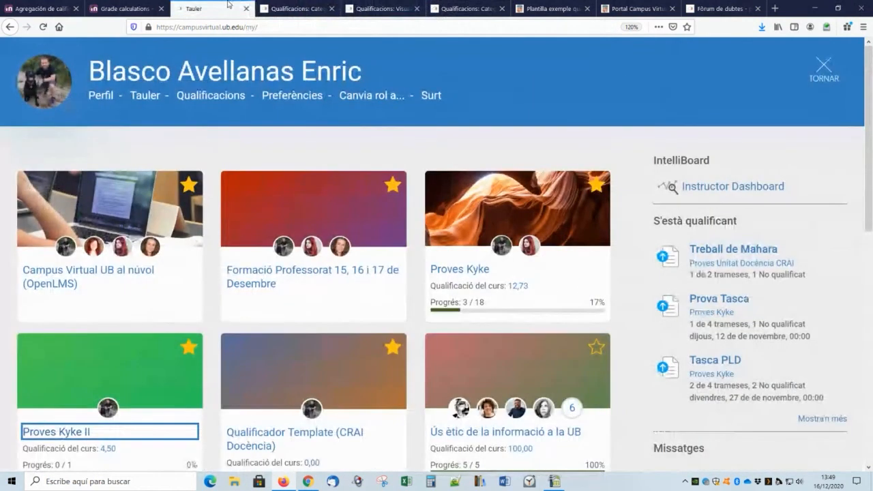
pyautogui.click(298, 7)
pyautogui.click(382, 7)
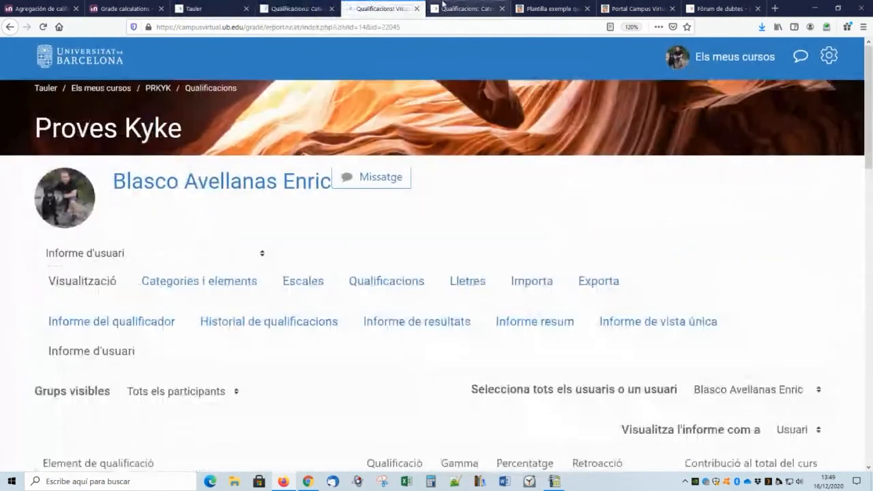
pyautogui.click(445, 6)
pyautogui.click(623, 6)
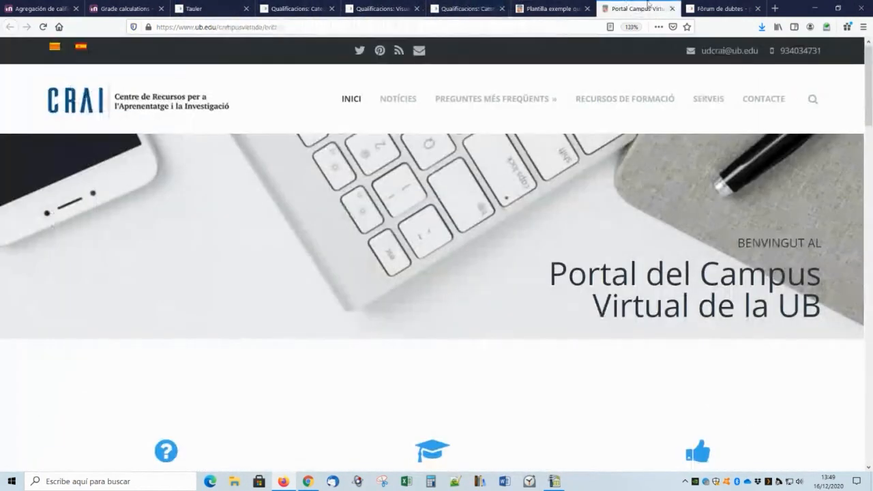
pyautogui.click(717, 8)
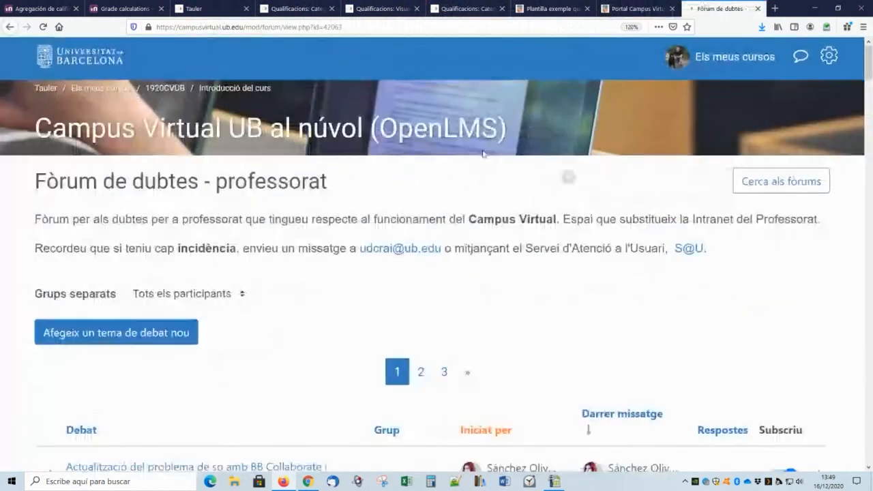
# Step: Open the "Campus Virtual UB al núvol (OpenLMS)" course home and look over its introduction section
pyautogui.click(176, 90)
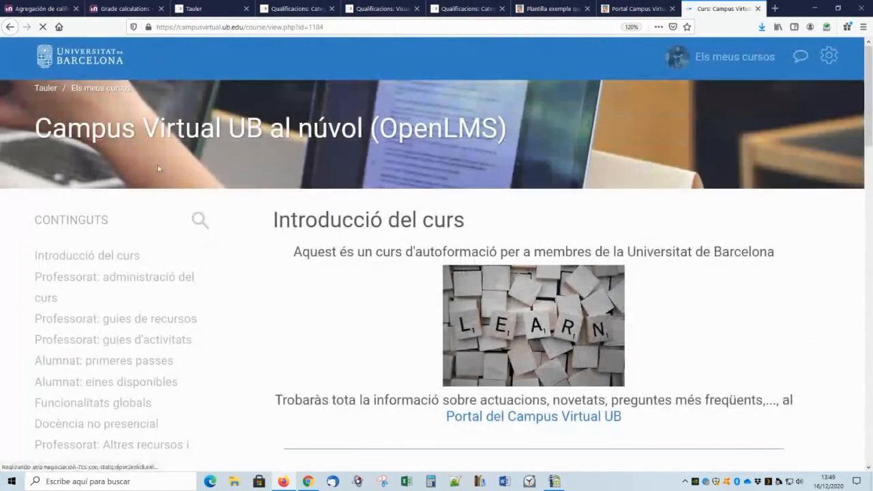
pyautogui.scroll(-3, 423, 236)
pyautogui.scroll(-10, 273, 266)
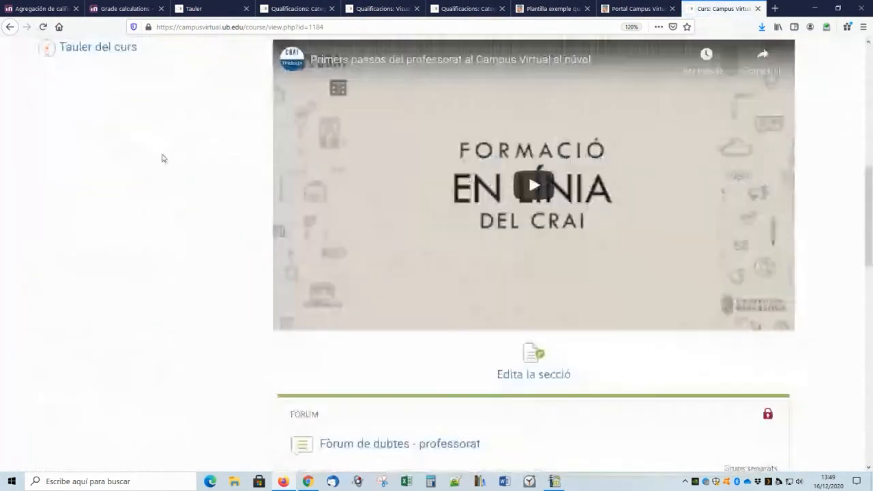
pyautogui.scroll(3, 337, 215)
pyautogui.scroll(10, 337, 215)
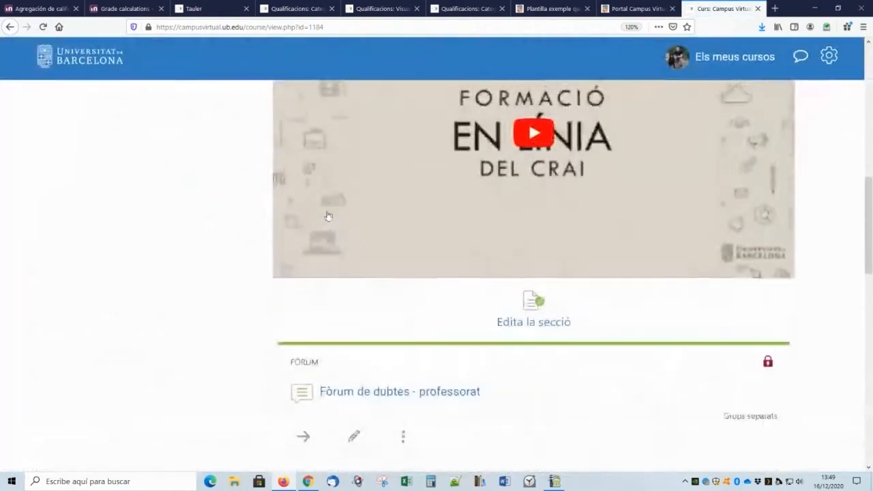
pyautogui.scroll(3, 228, 218)
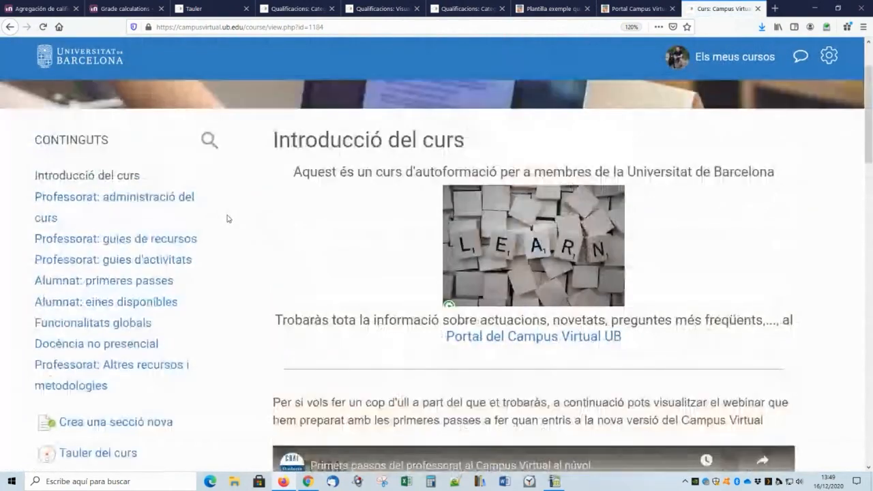
pyautogui.scroll(-12, 291, 255)
pyautogui.scroll(-3, 709, 304)
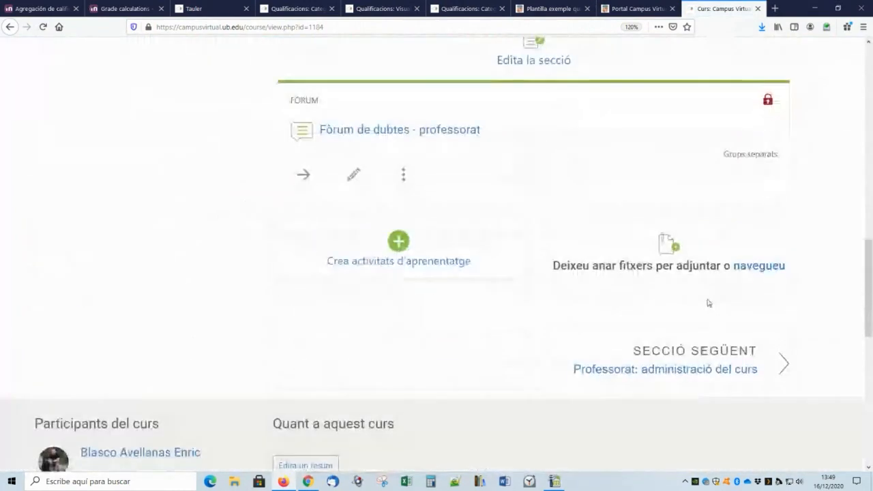
# Step: Go to the "Professorat: administració del curs" section and open the full "Usuaris Ficticis" page
pyautogui.click(720, 372)
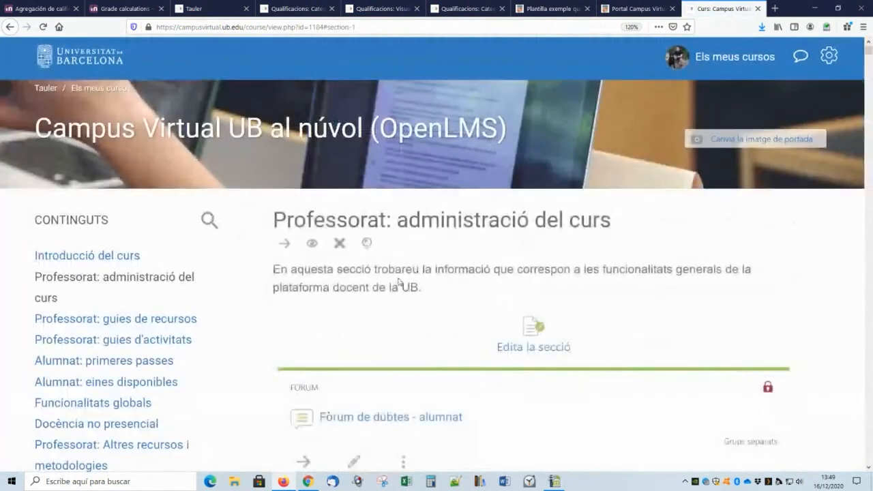
pyautogui.scroll(-9, 405, 261)
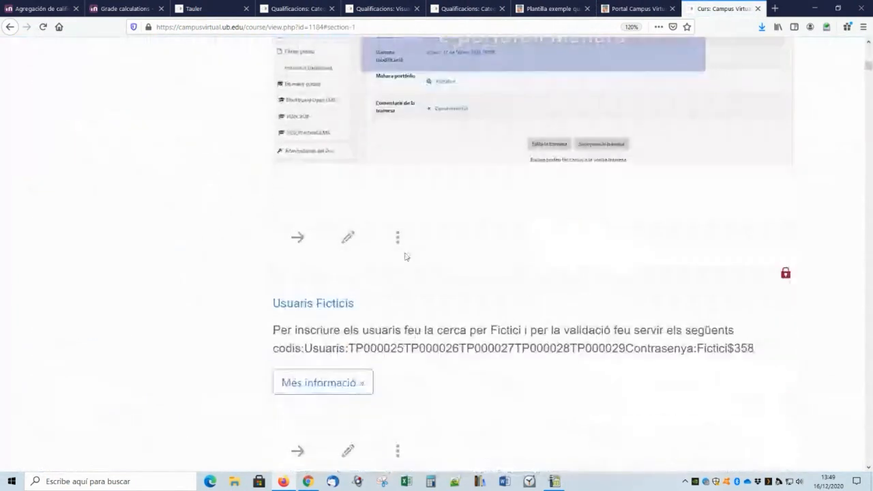
pyautogui.click(325, 379)
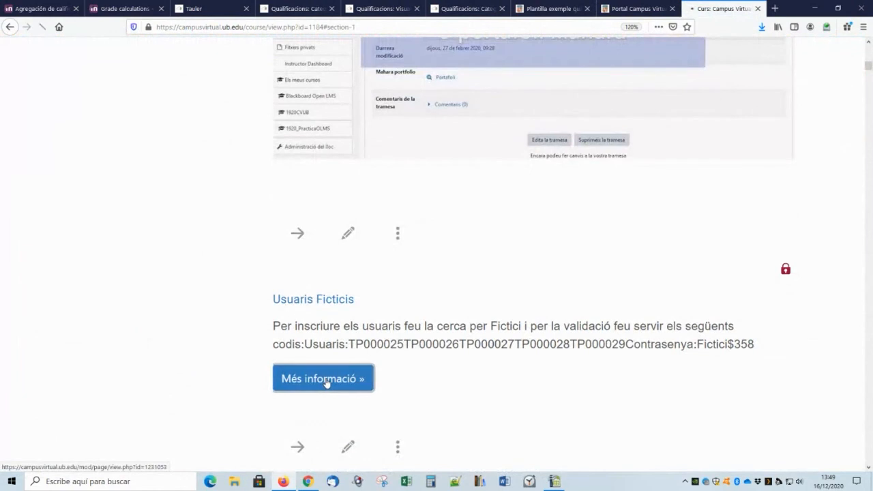
pyautogui.scroll(-2, 217, 300)
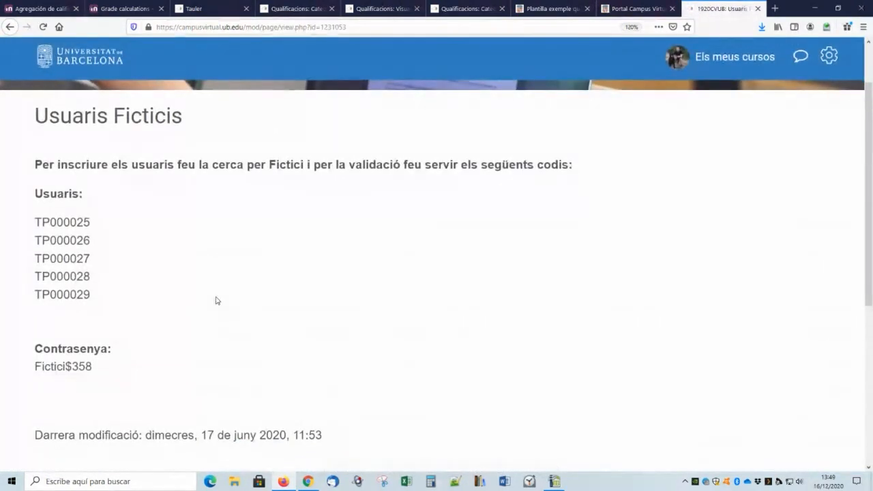
# Step: Look through the open gradebook pages and open the grader report of the Proves Kyke course
pyautogui.scroll(3, 216, 300)
pyautogui.scroll(-2, 216, 300)
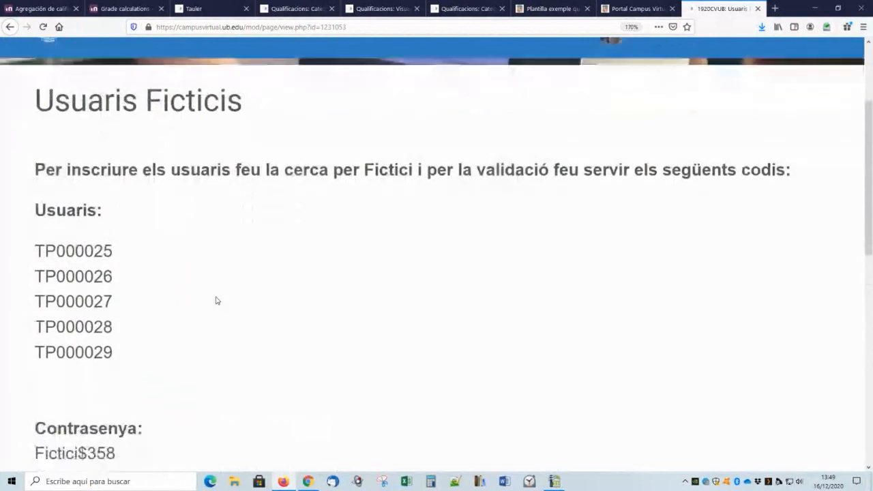
pyautogui.click(480, 5)
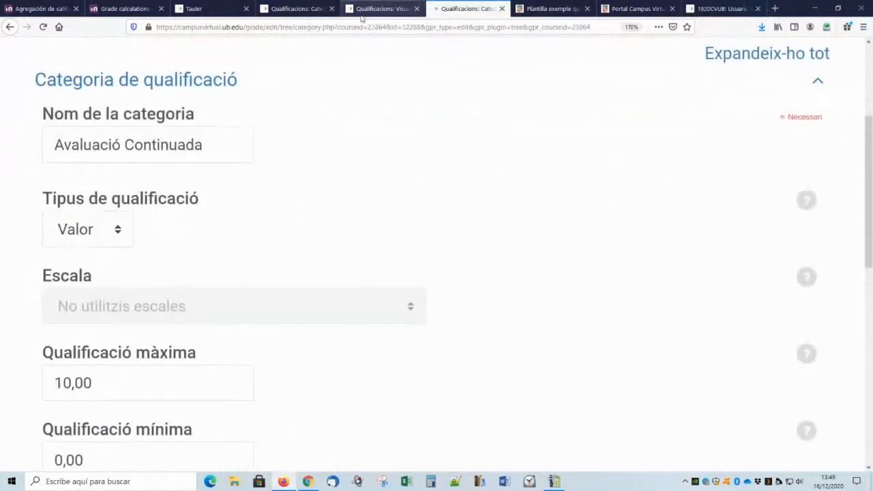
pyautogui.scroll(3, 280, 160)
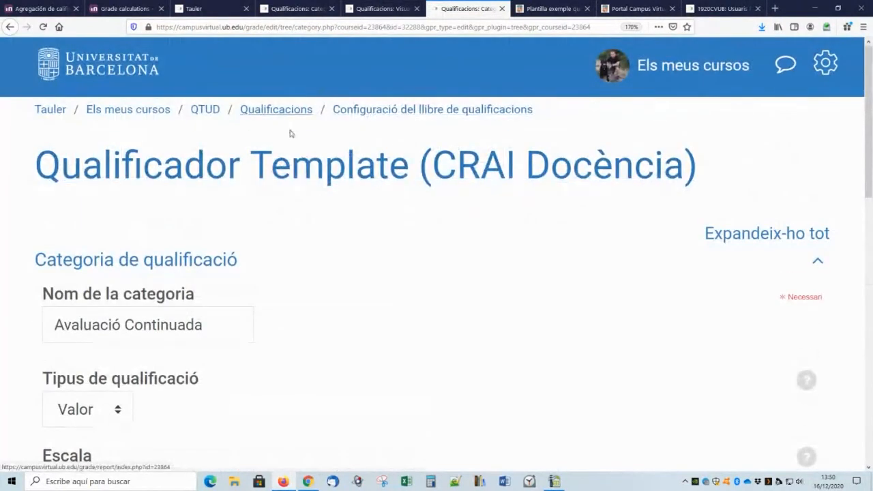
pyautogui.click(382, 8)
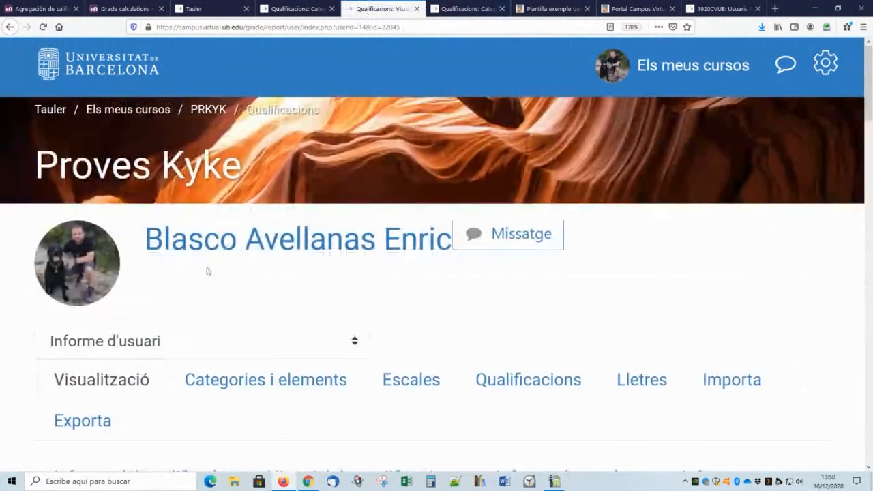
pyautogui.scroll(-3, 204, 270)
pyautogui.scroll(2, 110, 273)
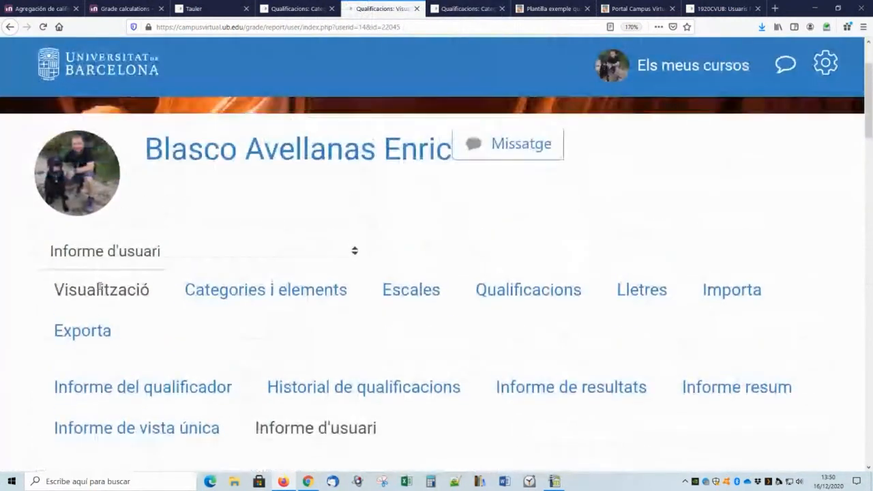
pyautogui.scroll(-2, 99, 327)
pyautogui.click(100, 308)
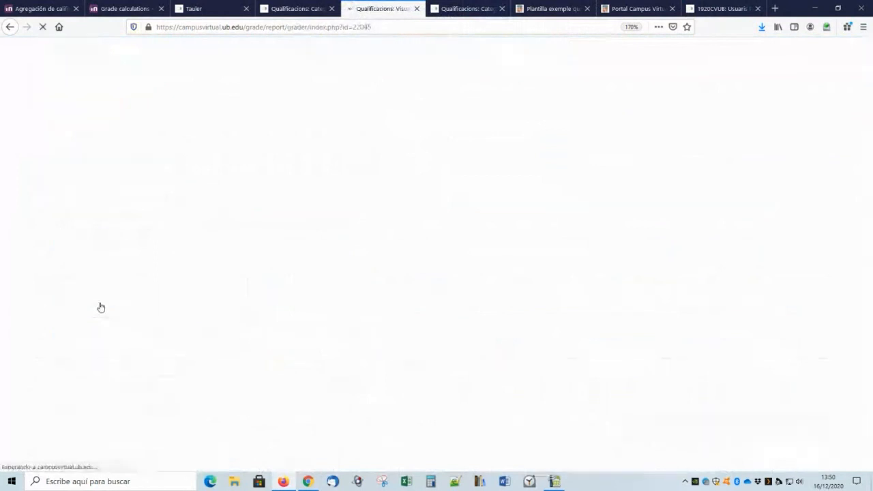
pyautogui.scroll(-5, 130, 280)
pyautogui.scroll(-4, 134, 280)
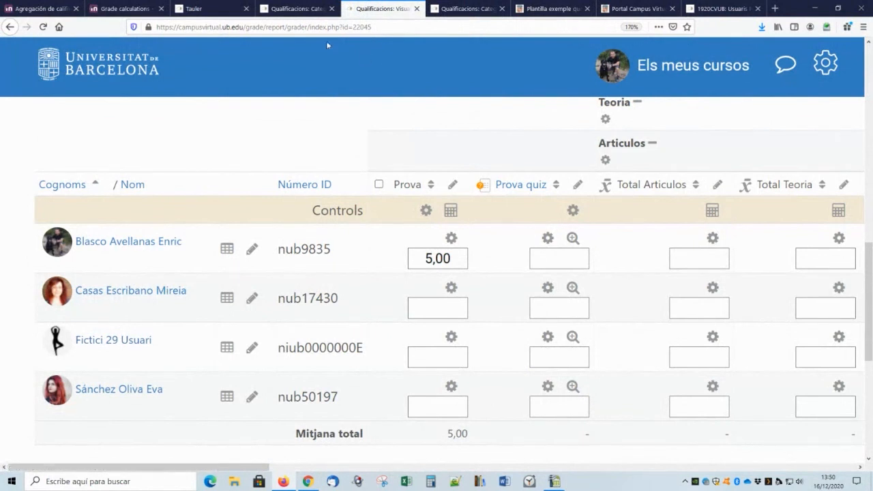
# Step: Close the Proves Kyke II gradebook setup page and return to the "Usuaris Ficticis" page
pyautogui.click(287, 9)
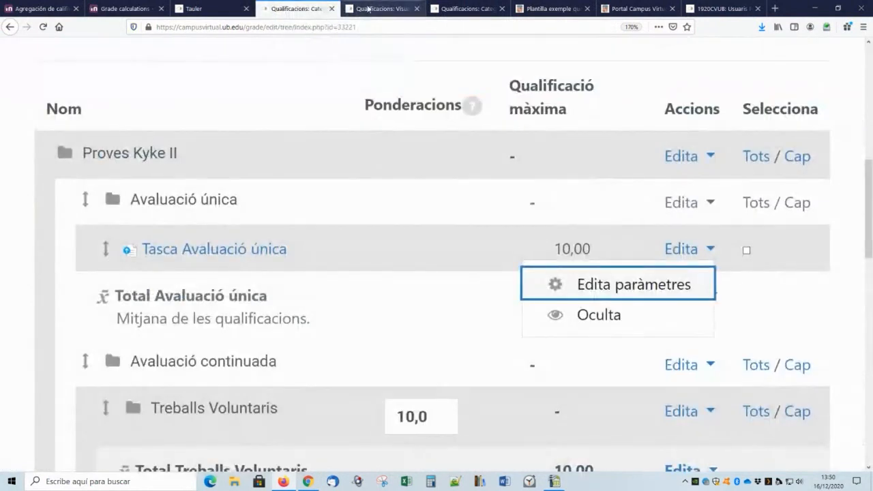
pyautogui.click(332, 8)
pyautogui.click(631, 8)
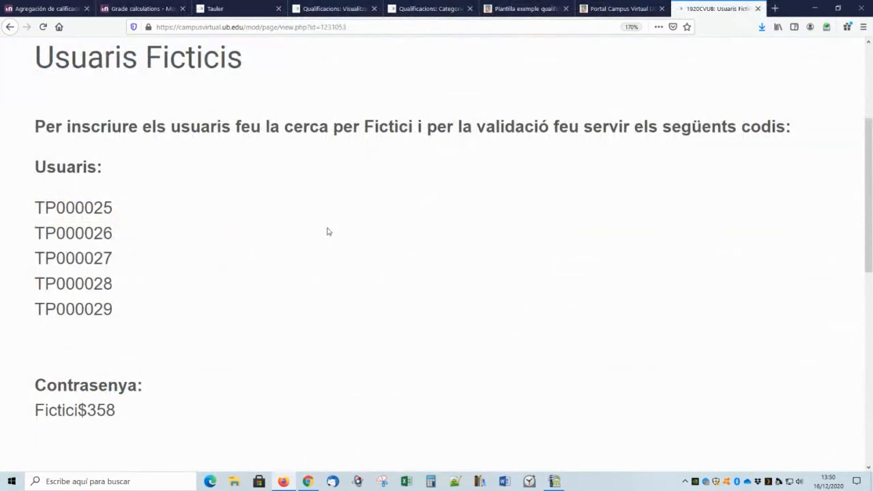
# Step: Highlight the first fictitious user's code and the search word "Fictici" in the enrolment instructions
pyautogui.moveTo(37, 206); pyautogui.dragTo(129, 202)
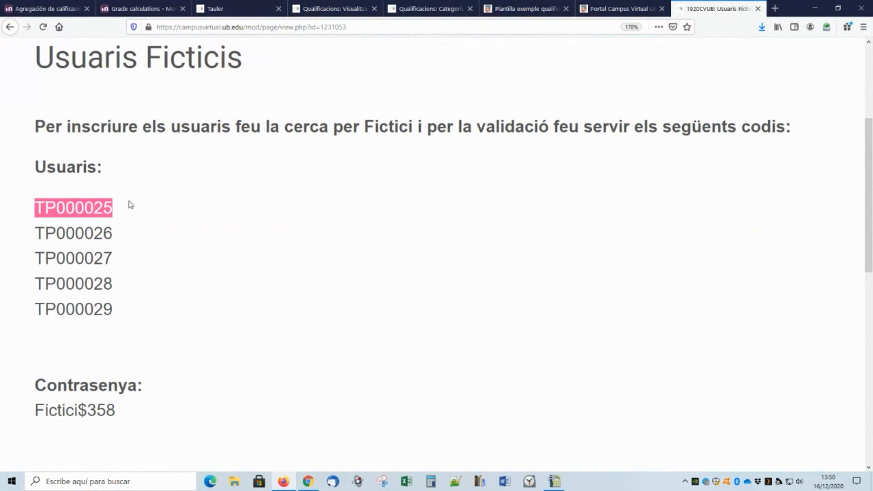
pyautogui.click(251, 234)
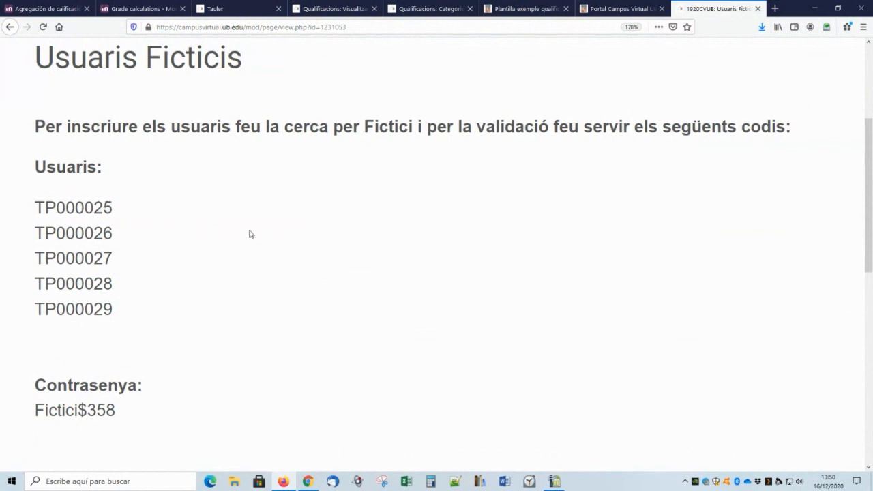
pyautogui.moveTo(362, 124); pyautogui.dragTo(413, 127)
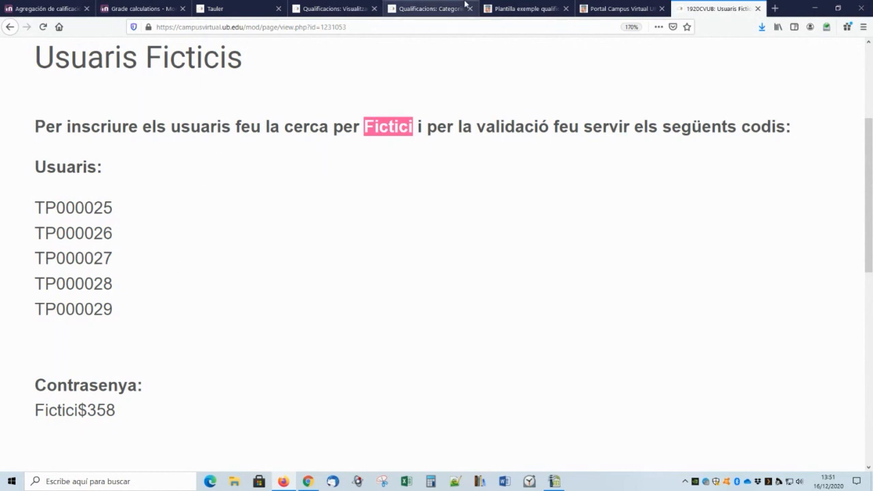
# Step: Return to the Proves Kyke grader report and reduce the page zoom to 120%
pyautogui.click(415, 4)
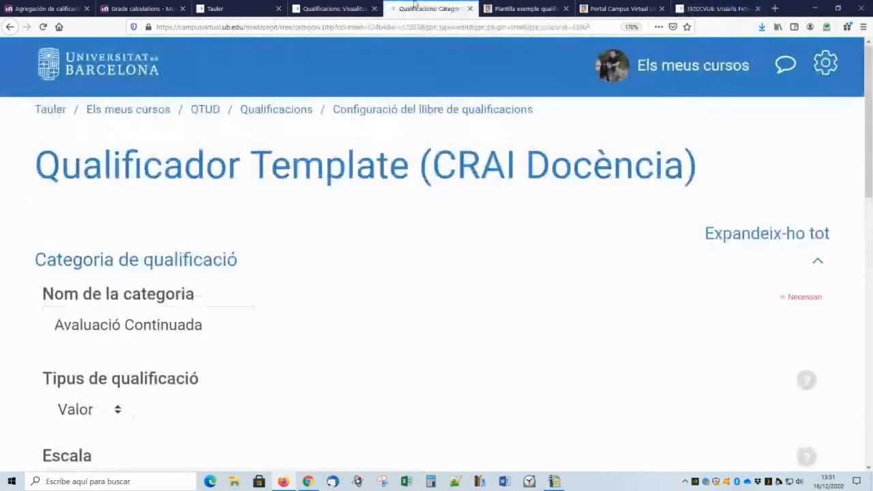
pyautogui.click(825, 64)
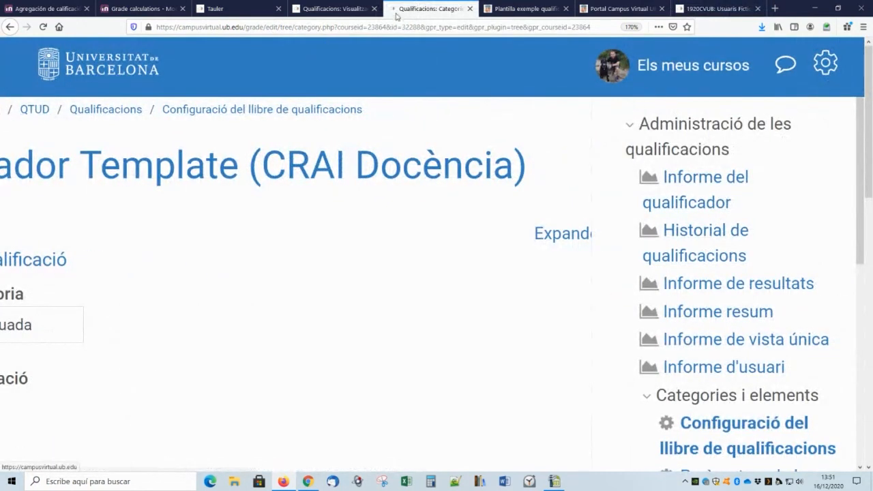
pyautogui.click(328, 5)
pyautogui.scroll(10, 505, 161)
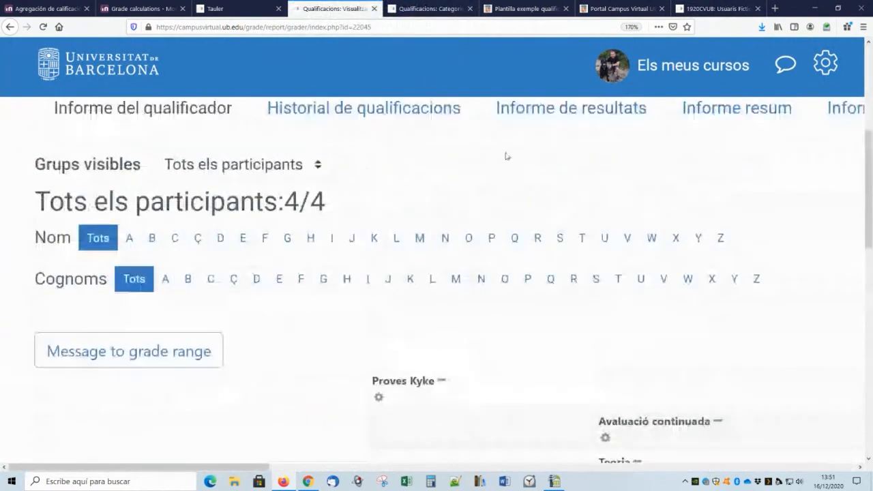
pyautogui.hotkey('ctrl', '-')
pyautogui.hotkey('ctrl', '-')
pyautogui.hotkey('ctrl', '-')
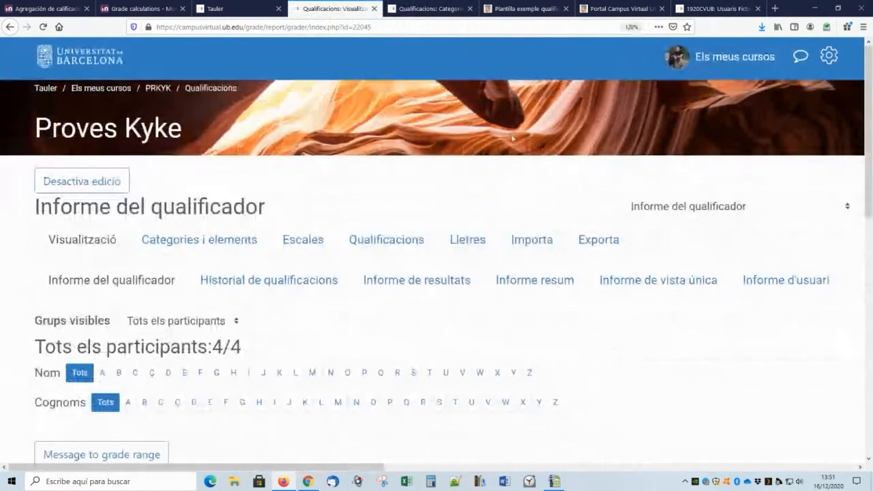
# Step: Go to the Proves Kyke course home and open its list of enrolled participants from the course administration
pyautogui.click(160, 88)
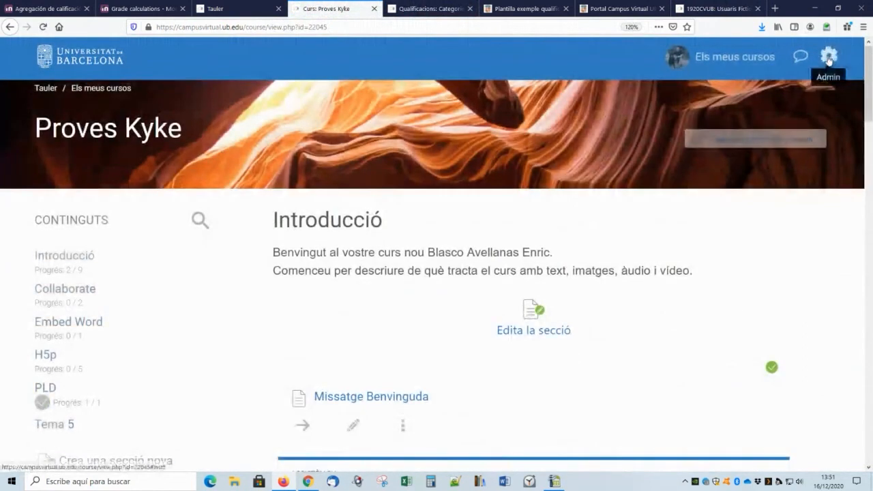
pyautogui.click(828, 57)
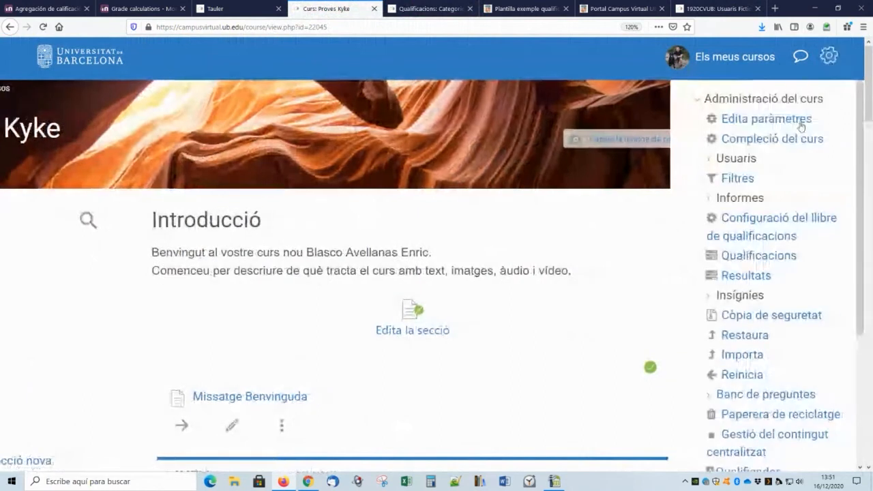
pyautogui.click(736, 158)
pyautogui.click(750, 179)
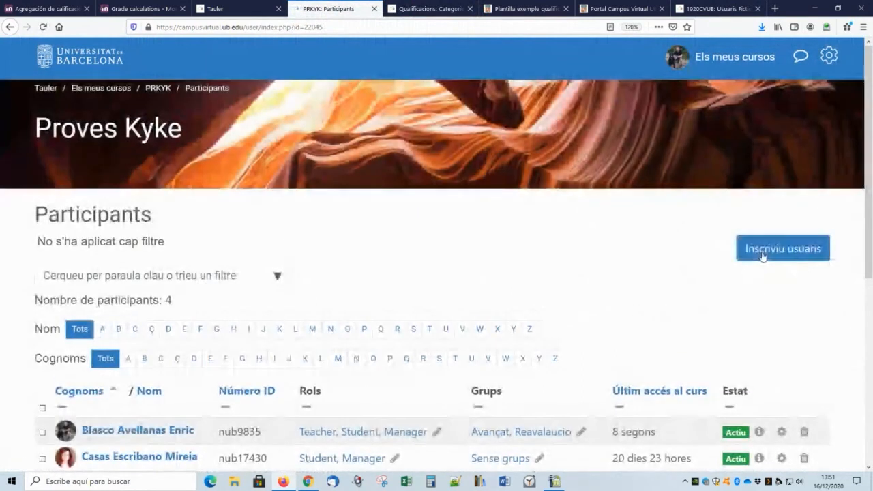
# Step: Search for "fictici", enrol fictitious user 25 in the course with the Student role, and return to the course home
pyautogui.click(763, 256)
pyautogui.click(223, 198)
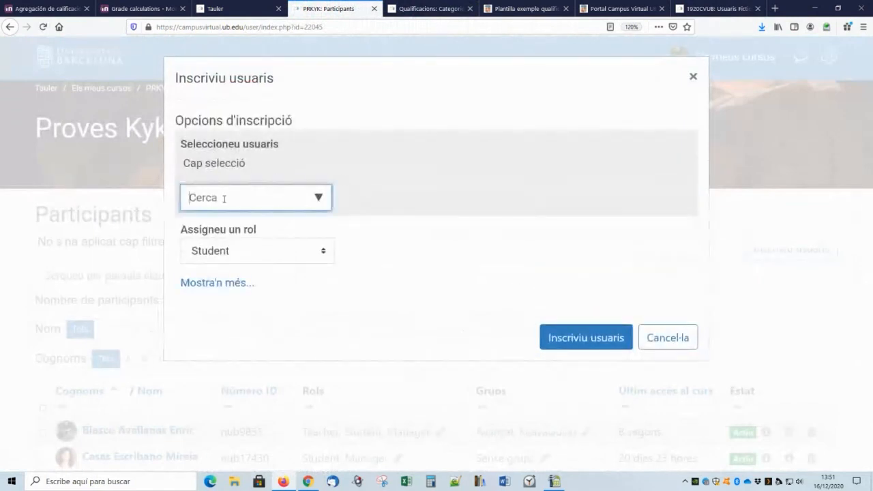
pyautogui.write('fictici')
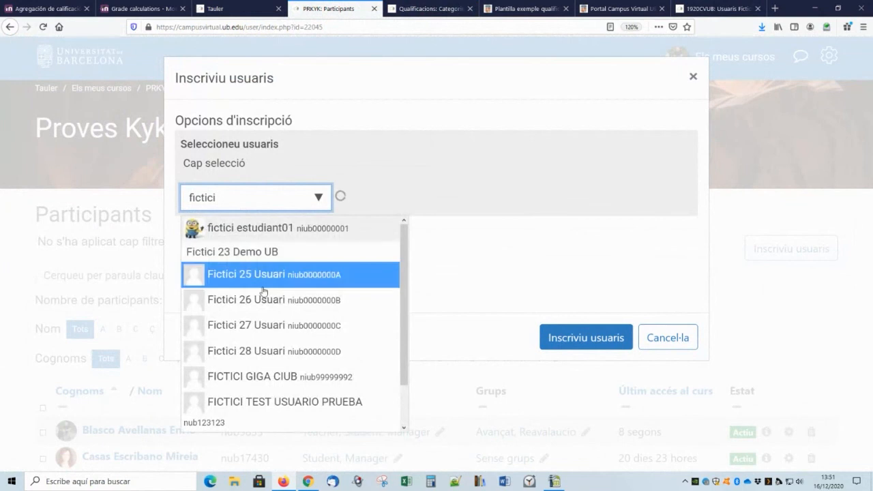
pyautogui.scroll(-2, 270, 316)
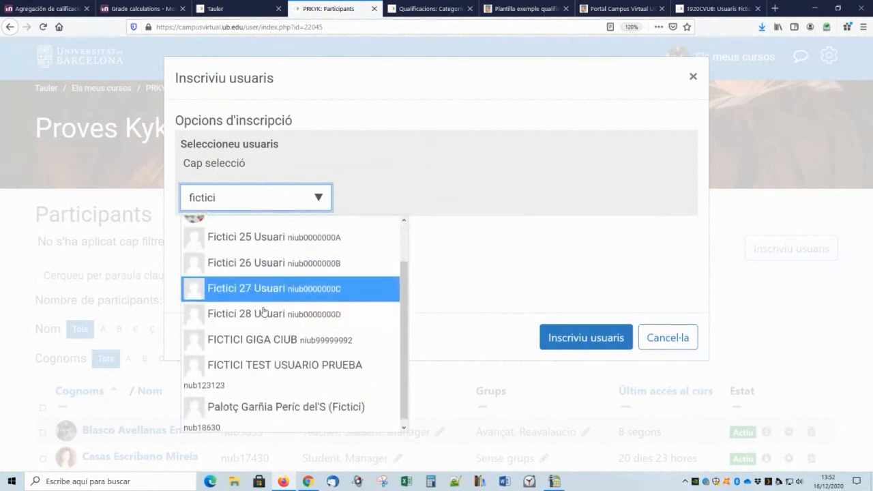
pyautogui.click(262, 242)
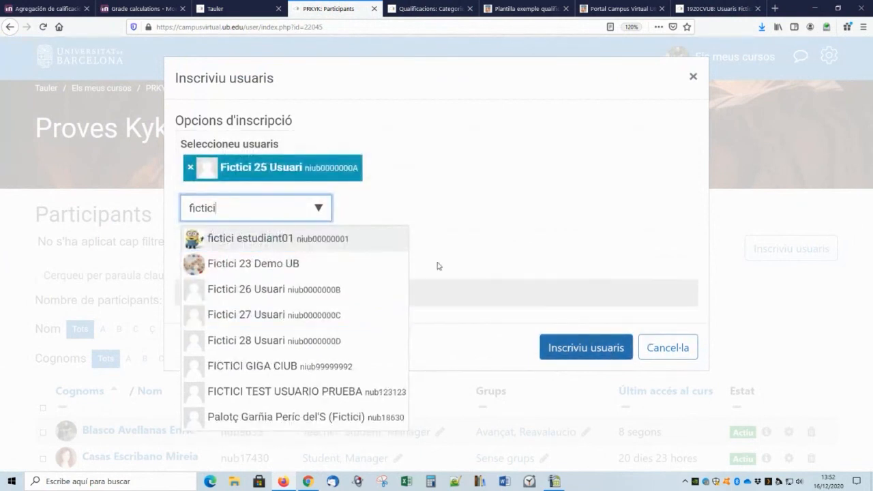
pyautogui.click(365, 217)
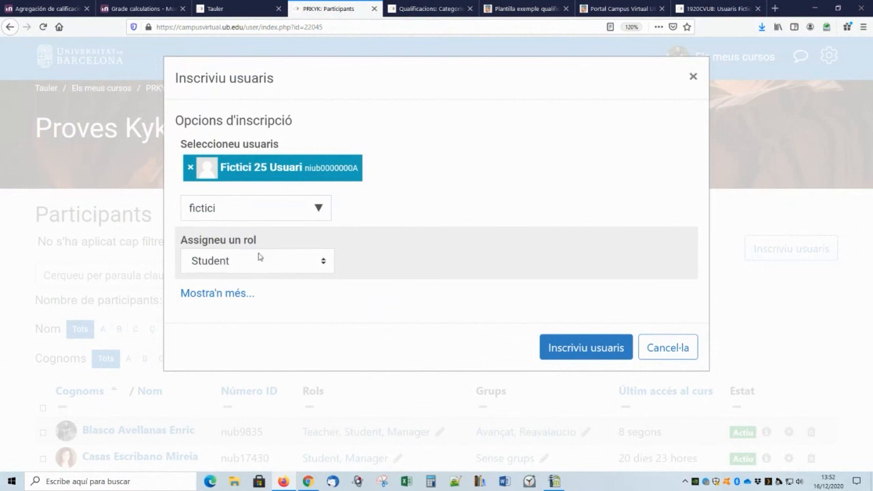
pyautogui.click(586, 348)
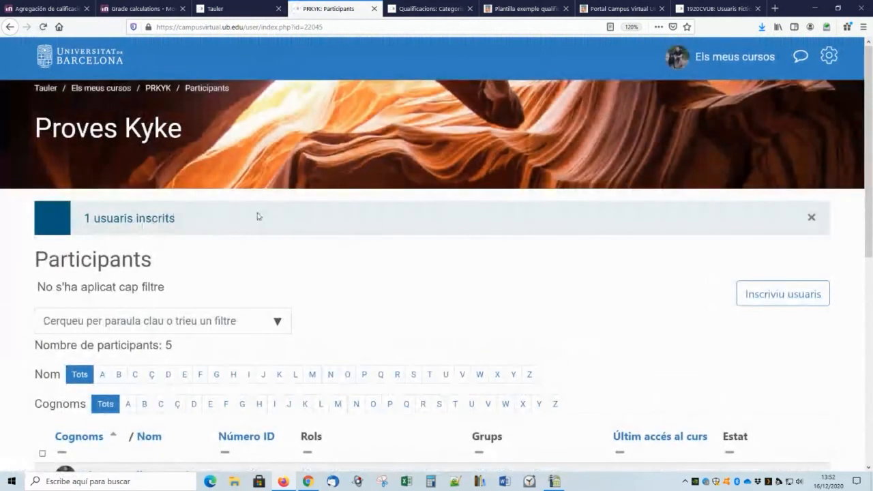
pyautogui.click(164, 89)
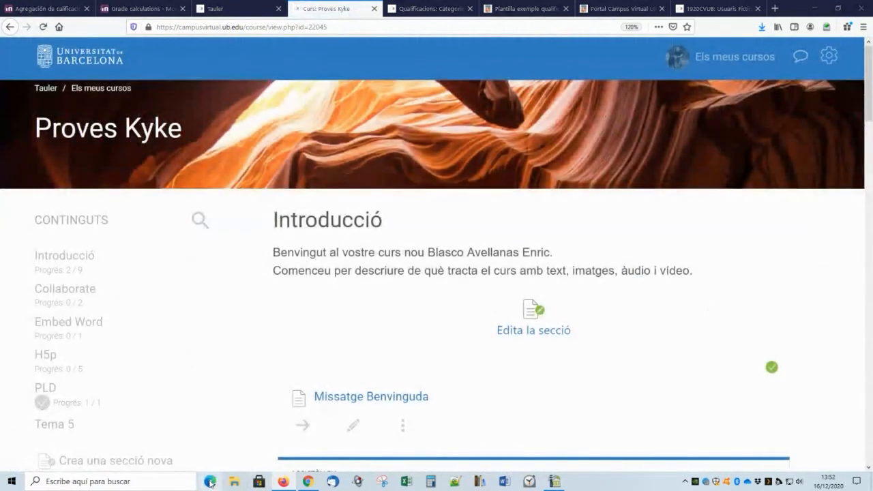
# Step: Switch to Microsoft Edge, go to campusvirtual.ub.edu and open its login page
pyautogui.click(210, 482)
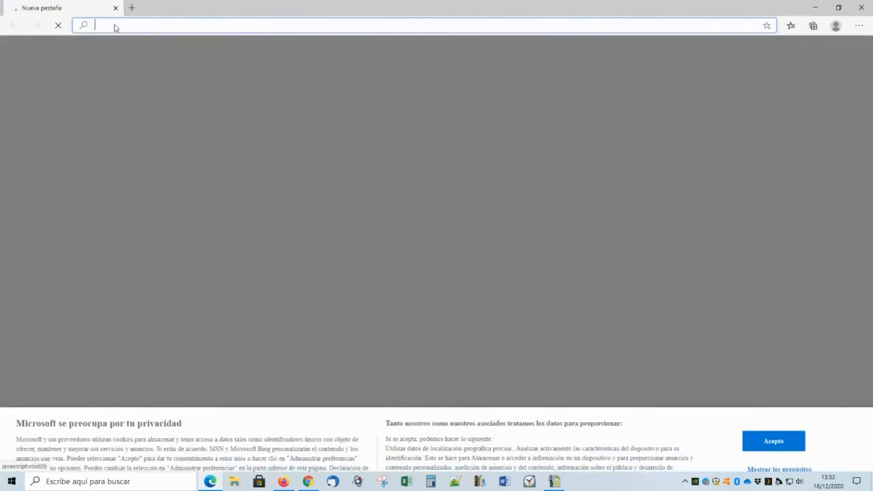
pyautogui.write('c')
pyautogui.press('Return')
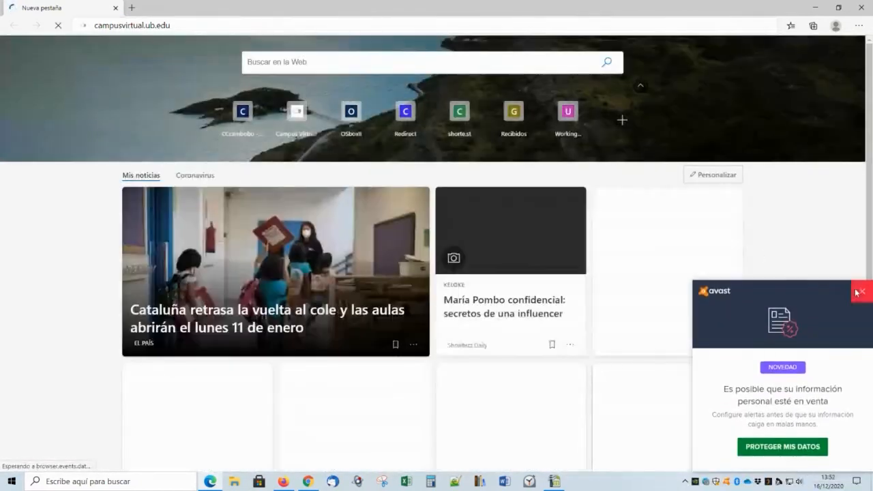
pyautogui.click(859, 292)
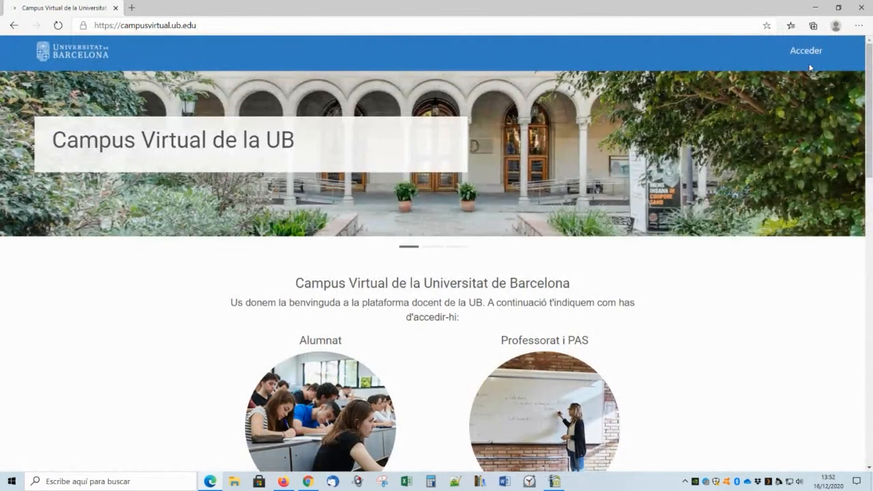
pyautogui.click(812, 53)
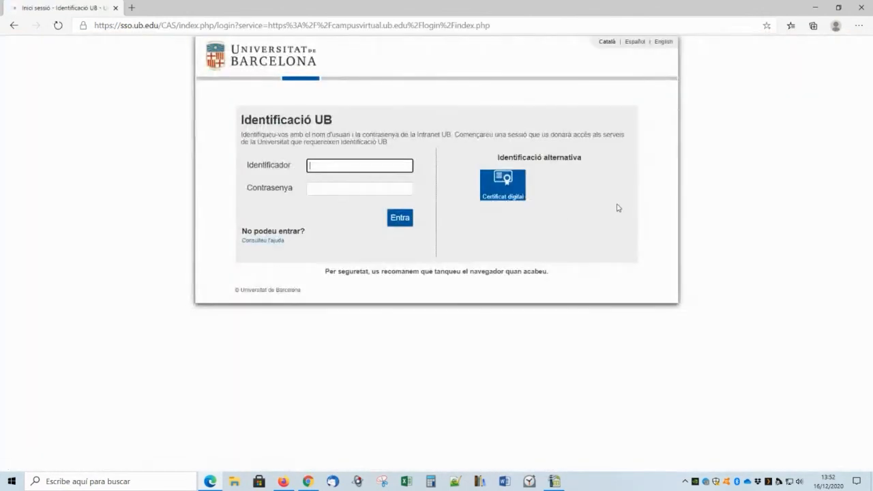
# Step: Copy the first fictitious user's code from the "Usuaris Ficticis" page in Firefox and enter it as the login identifier in Edge
pyautogui.click(283, 482)
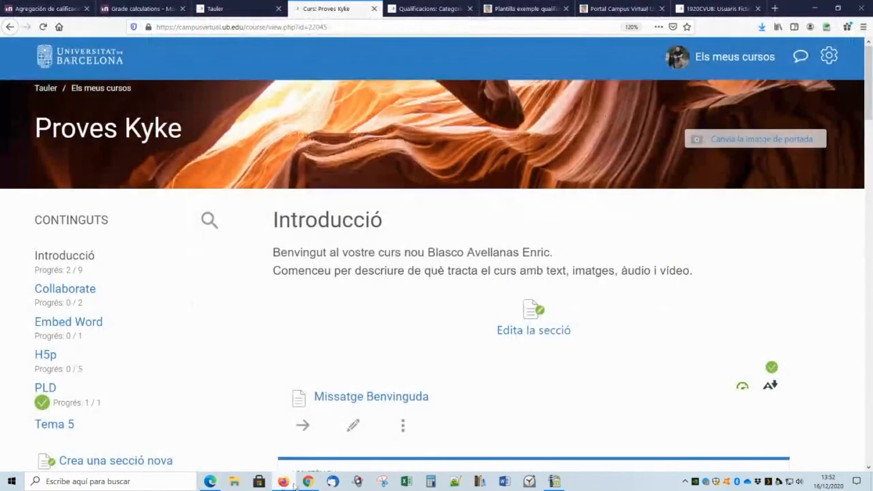
pyautogui.click(706, 6)
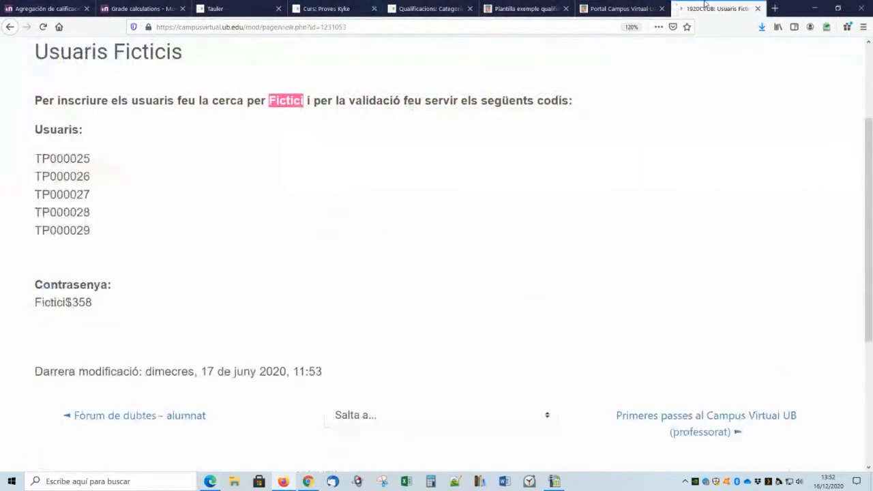
pyautogui.moveTo(92, 161); pyautogui.dragTo(36, 158)
pyautogui.hotkey('ctrl', 'c')
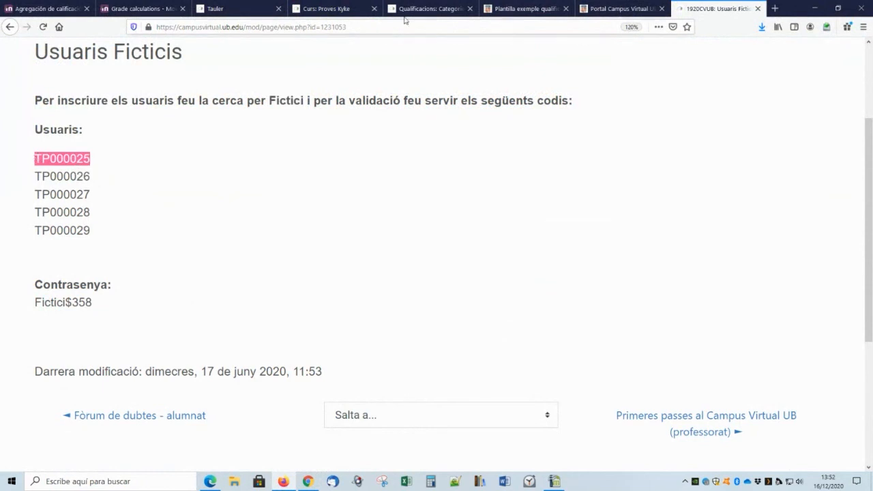
pyautogui.click(210, 481)
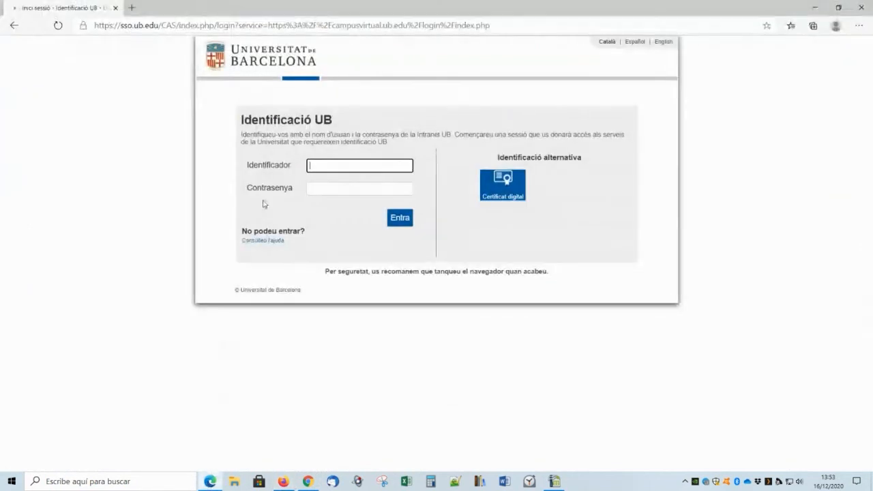
pyautogui.hotkey('ctrl', 'v')
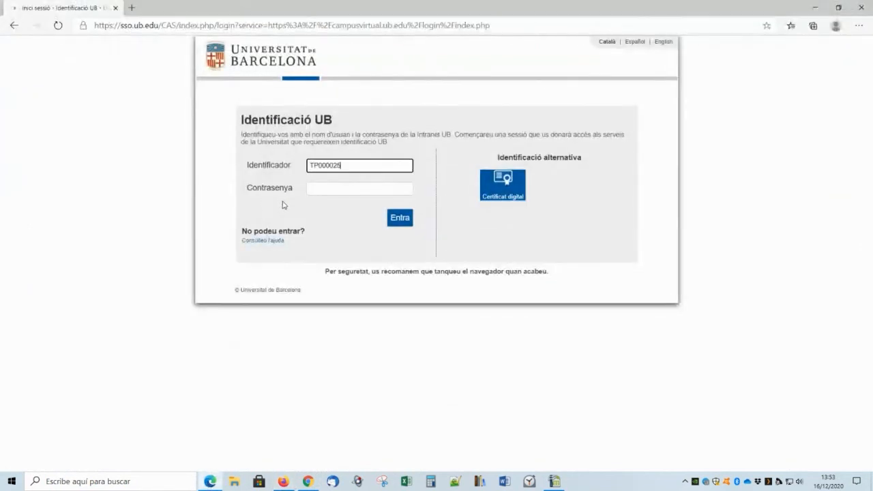
# Step: Copy the fictitious users' password from the "Usuaris Ficticis" page in Firefox, enter it in Edge's password field and log in
pyautogui.click(282, 482)
pyautogui.moveTo(96, 303); pyautogui.dragTo(35, 306)
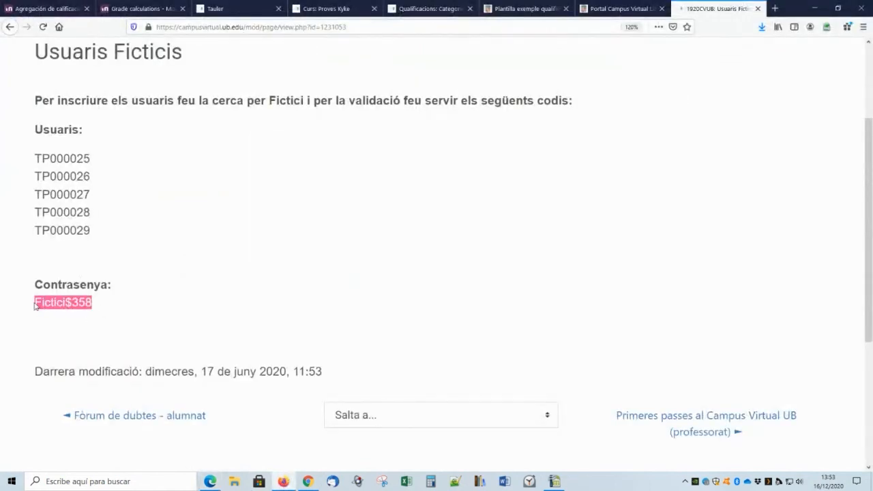
pyautogui.click(210, 482)
pyautogui.click(318, 191)
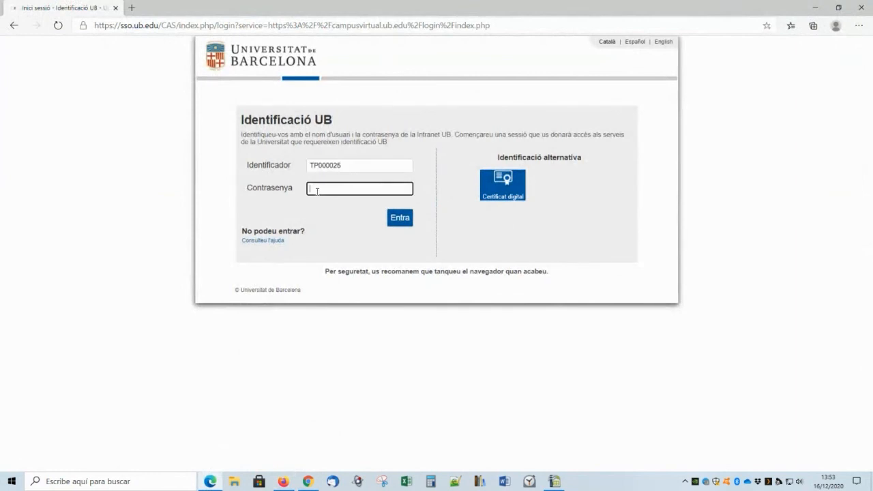
pyautogui.hotkey('ctrl', 'v')
pyautogui.click(400, 218)
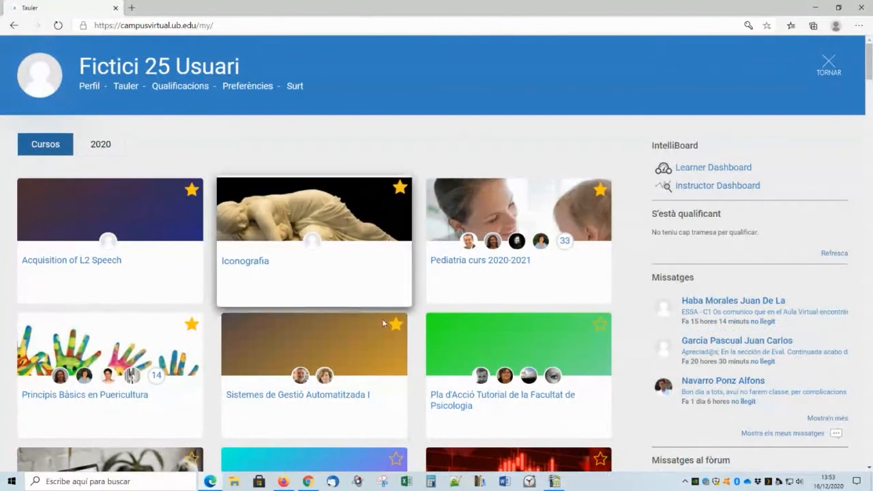
# Step: Look through the fictitious user's dashboard course list for the Proves Kyke course and return to its beginning
pyautogui.scroll(-3, 271, 313)
pyautogui.scroll(-15, 272, 313)
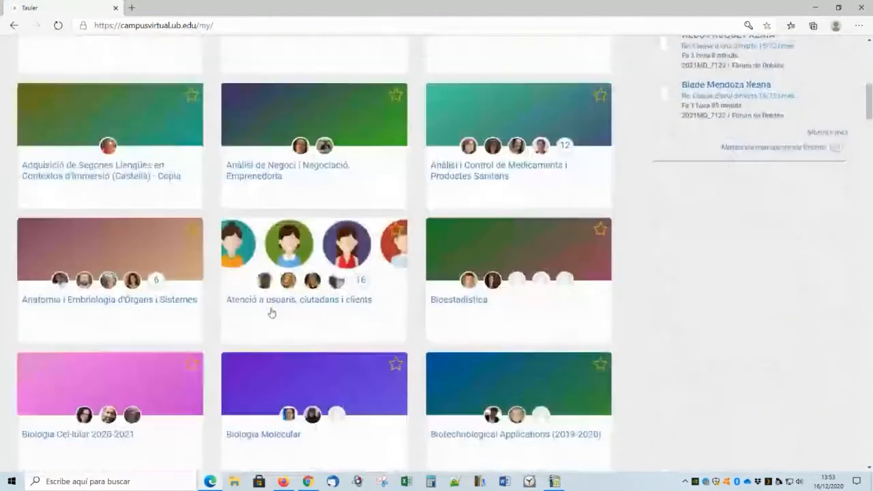
pyautogui.scroll(-15, 271, 313)
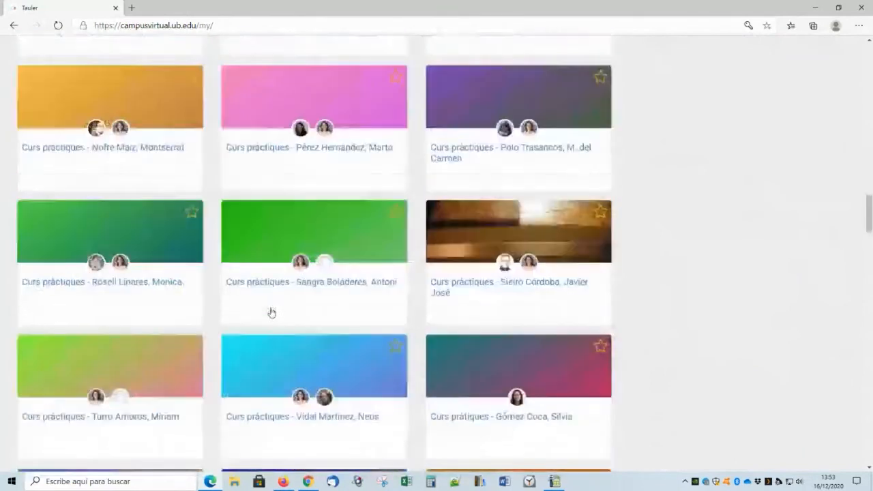
pyautogui.scroll(-15, 271, 313)
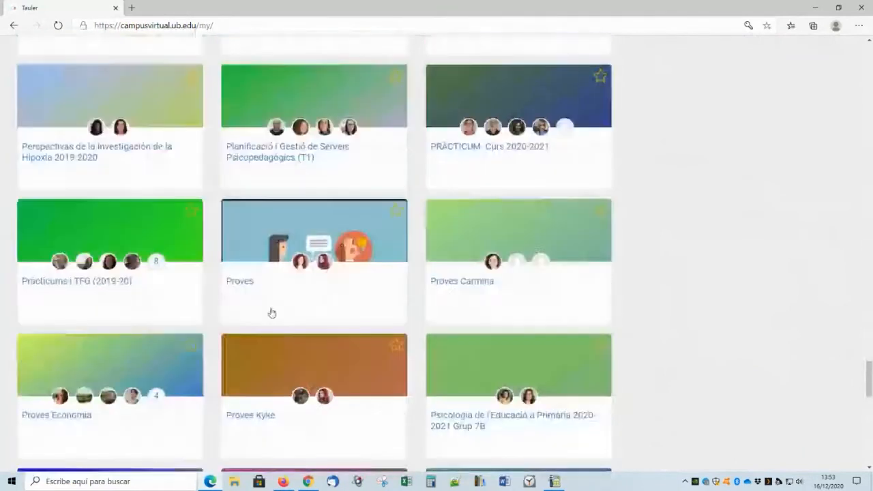
pyautogui.scroll(15, 271, 313)
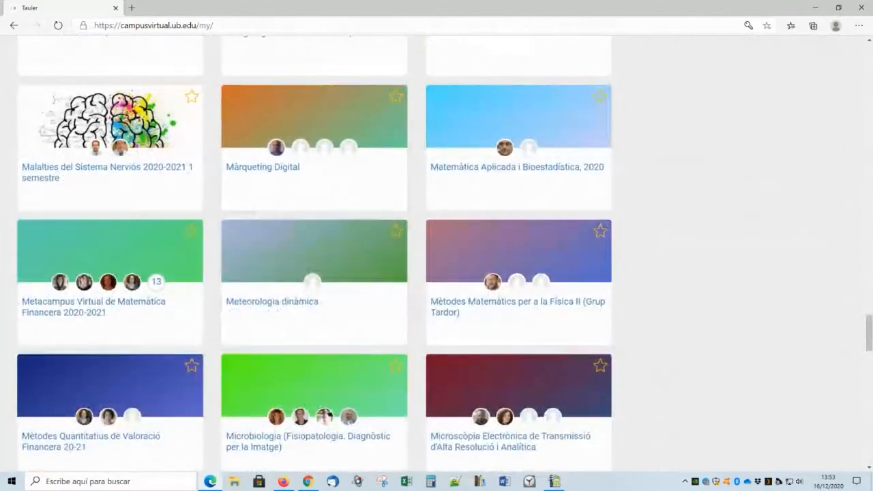
pyautogui.moveTo(868, 343); pyautogui.dragTo(839, 62)
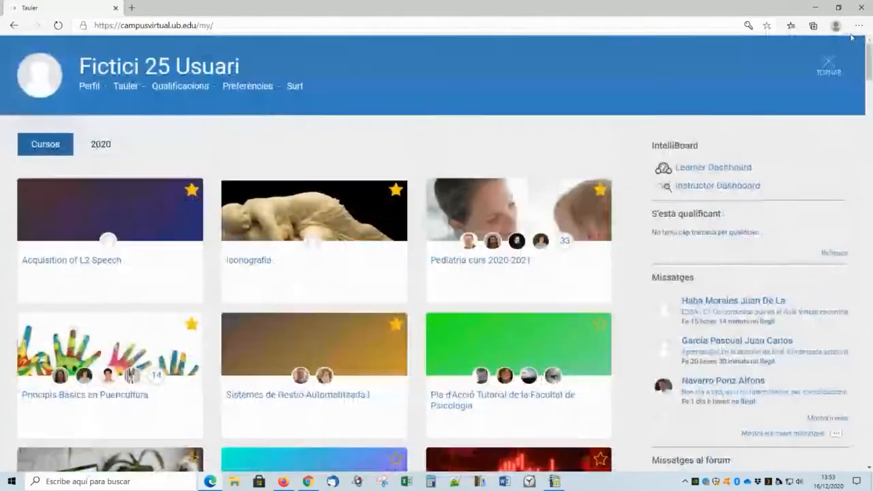
# Step: Copy the Proves Kyke course address from Firefox and open it in a new Edge tab as the fictitious student
pyautogui.click(283, 481)
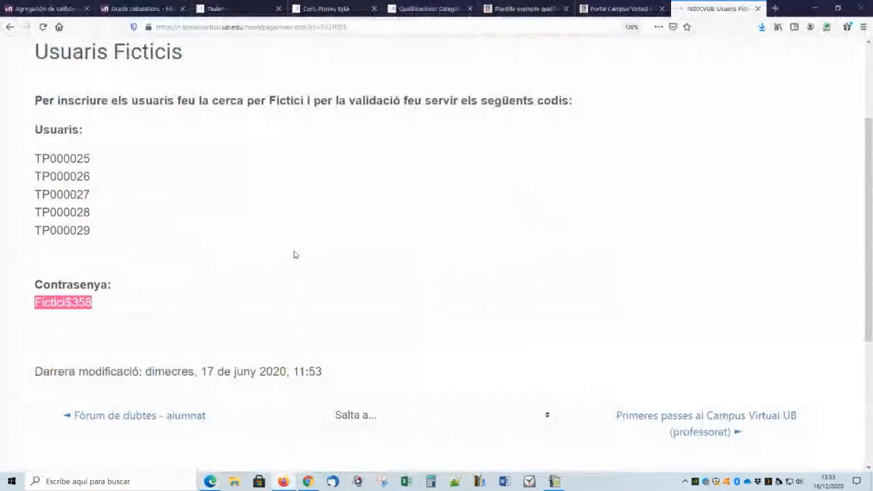
pyautogui.click(436, 8)
pyautogui.click(321, 8)
pyautogui.click(293, 27)
pyautogui.hotkey('ctrl', 'c')
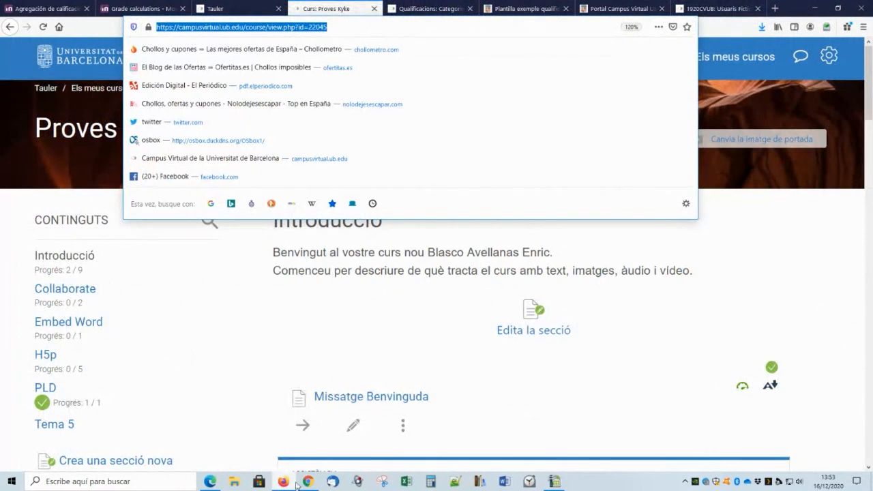
pyautogui.click(213, 483)
pyautogui.click(130, 7)
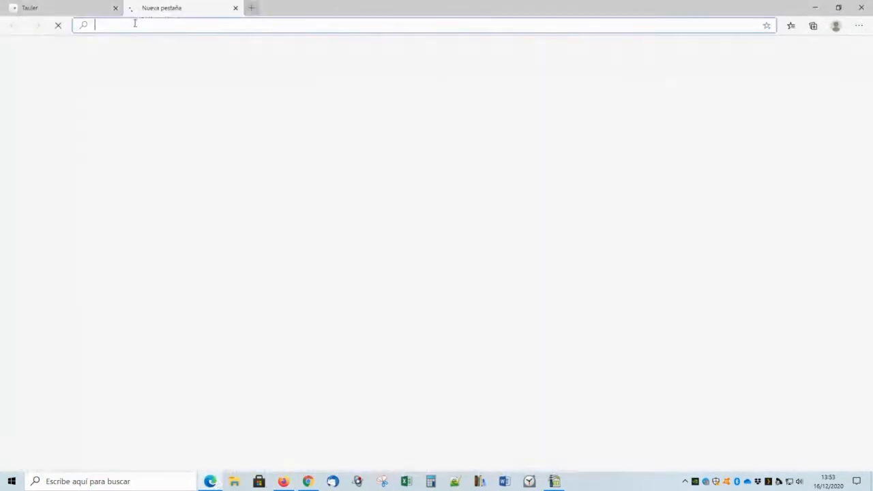
pyautogui.hotkey('ctrl', 'v')
pyautogui.press('Return')
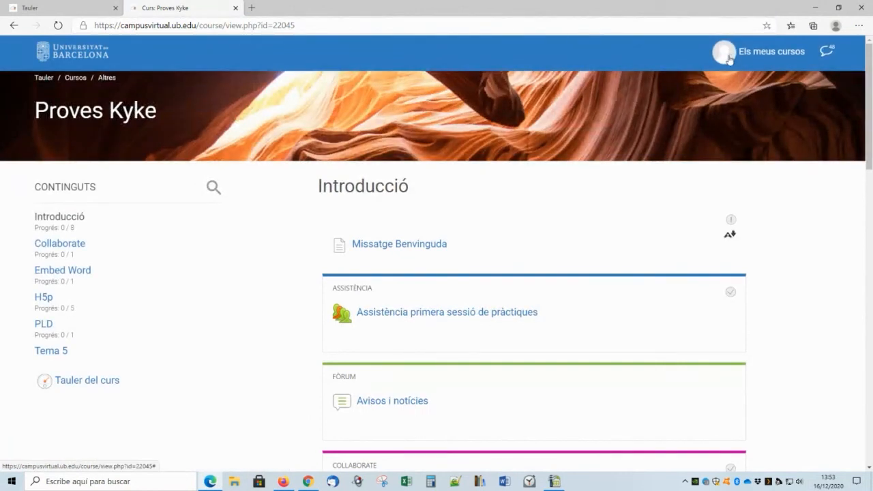
# Step: Review the Introducció section of the Proves Kyke course as the student sees it, down to the course participants
pyautogui.scroll(-2, 605, 279)
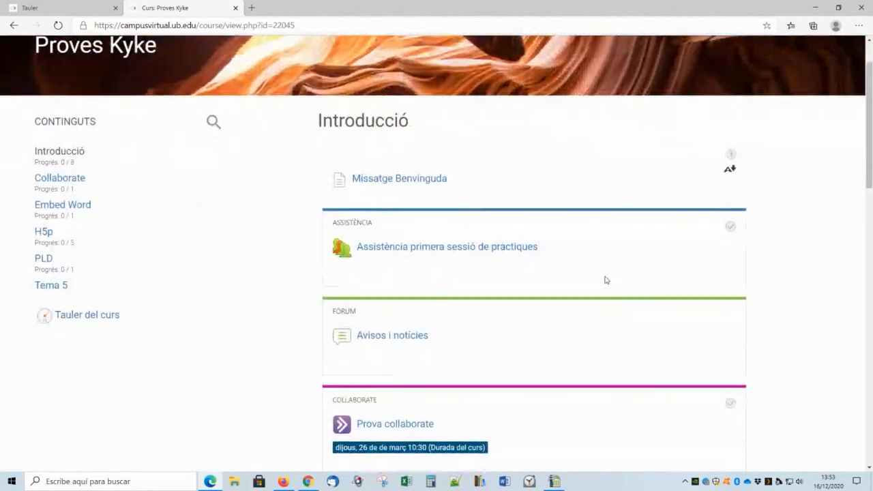
pyautogui.scroll(-8, 606, 280)
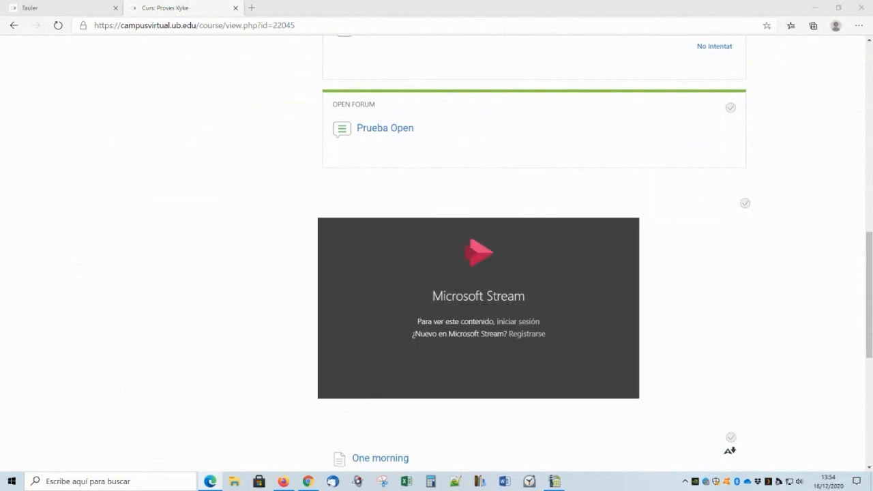
pyautogui.scroll(-4, 698, 287)
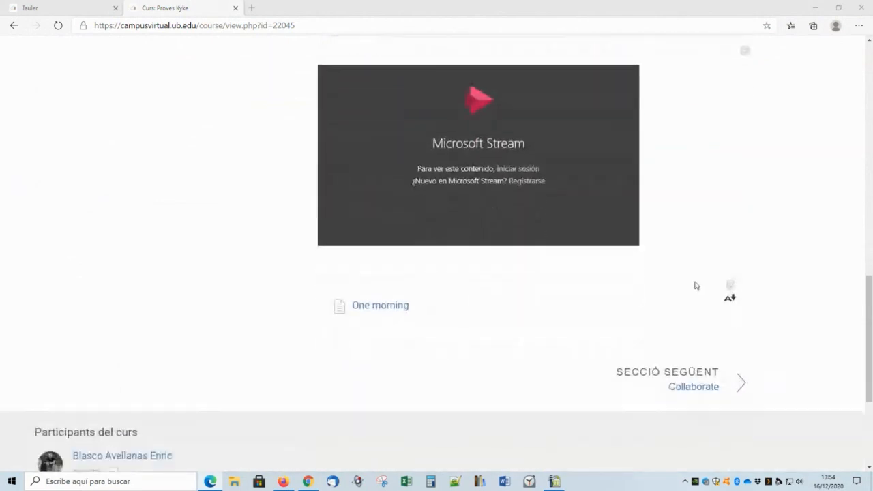
pyautogui.scroll(15, 695, 285)
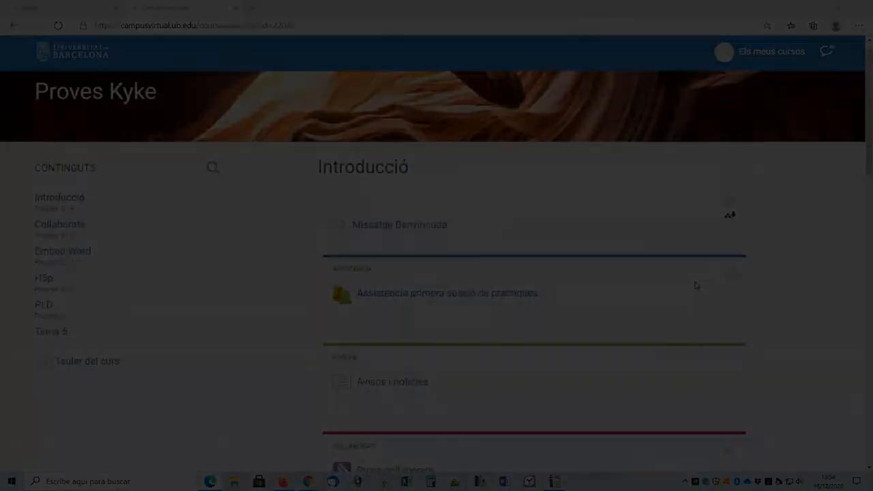